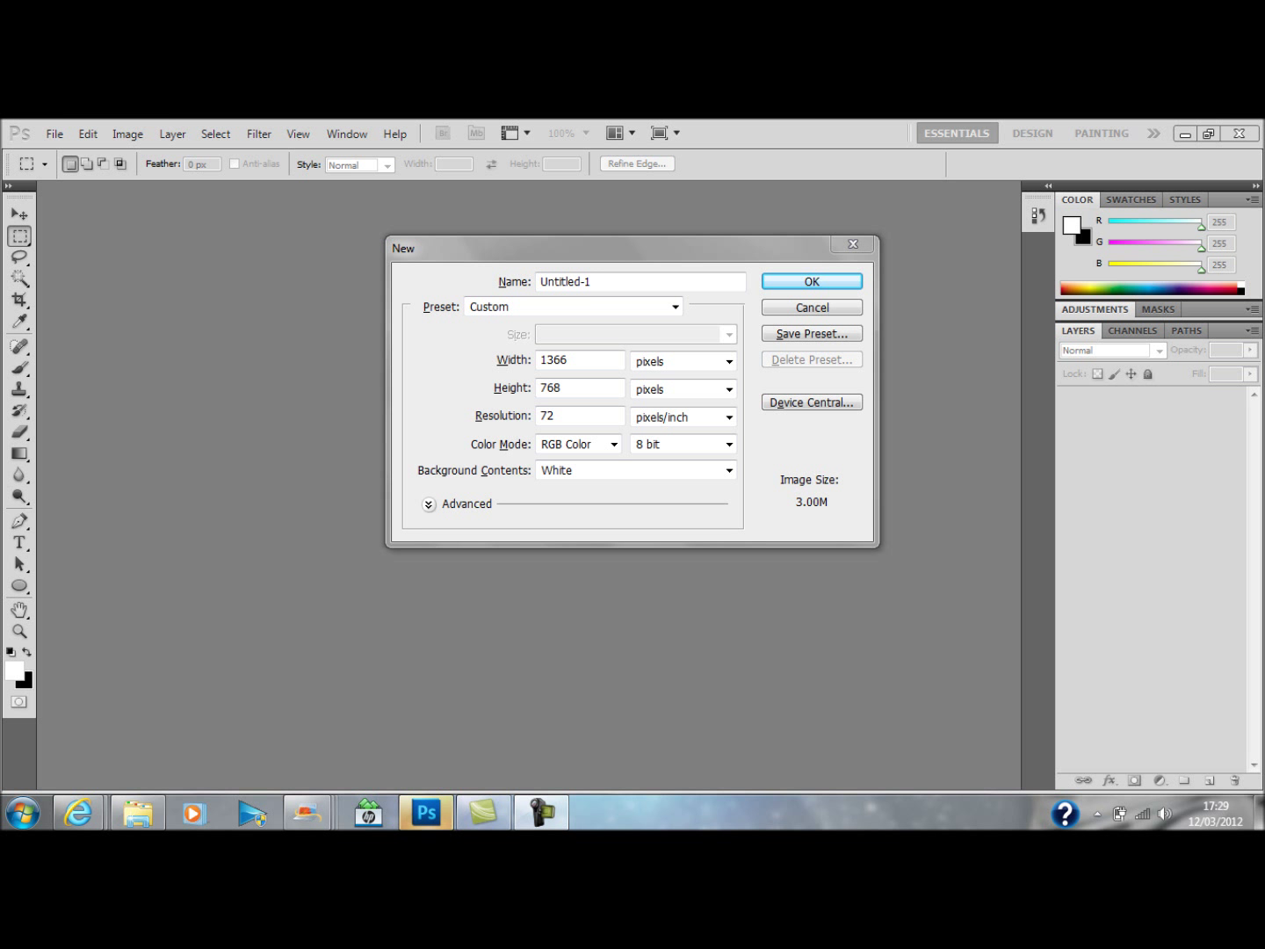
click(1259, 812)
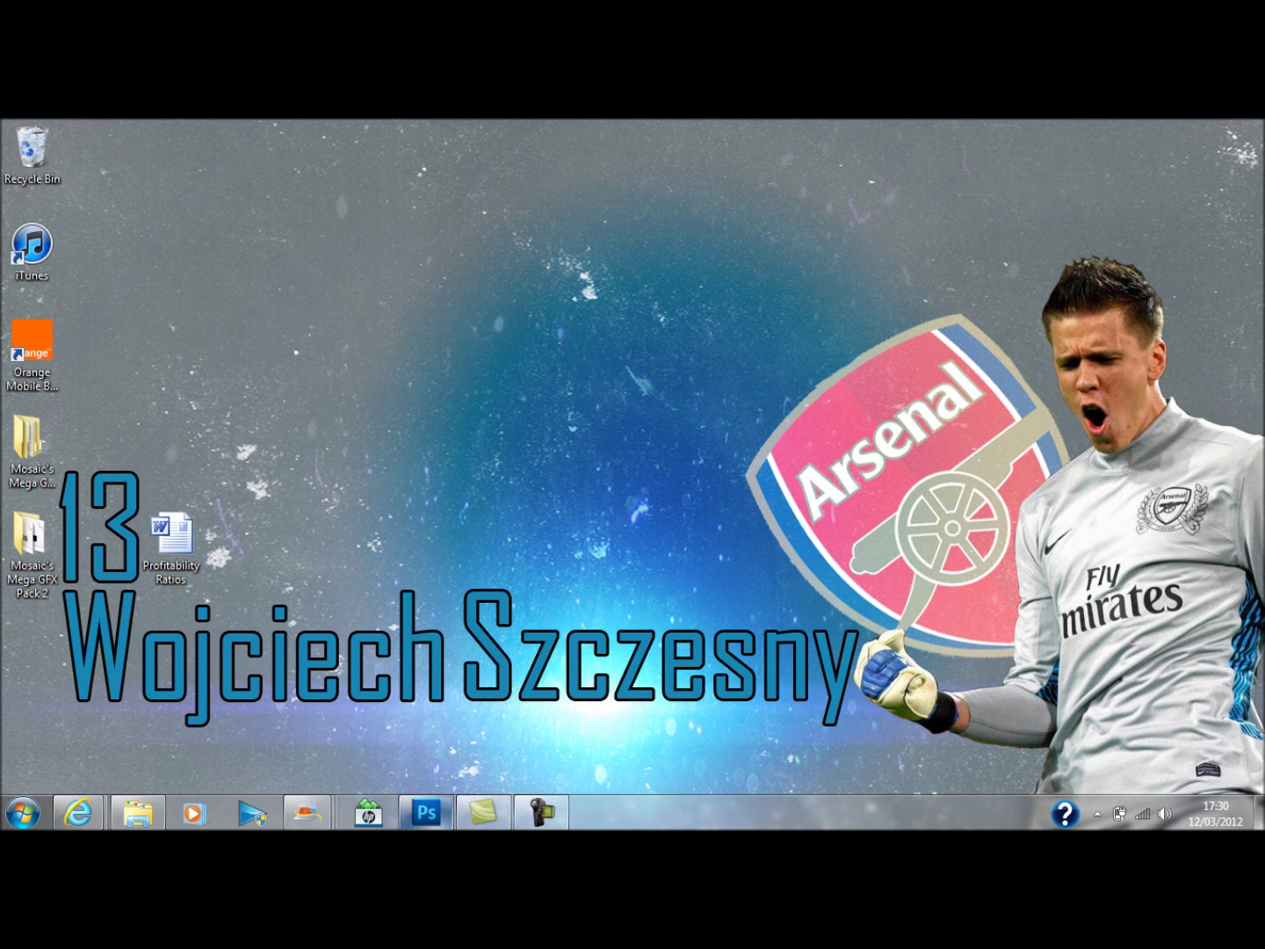
click(542, 812)
click(542, 811)
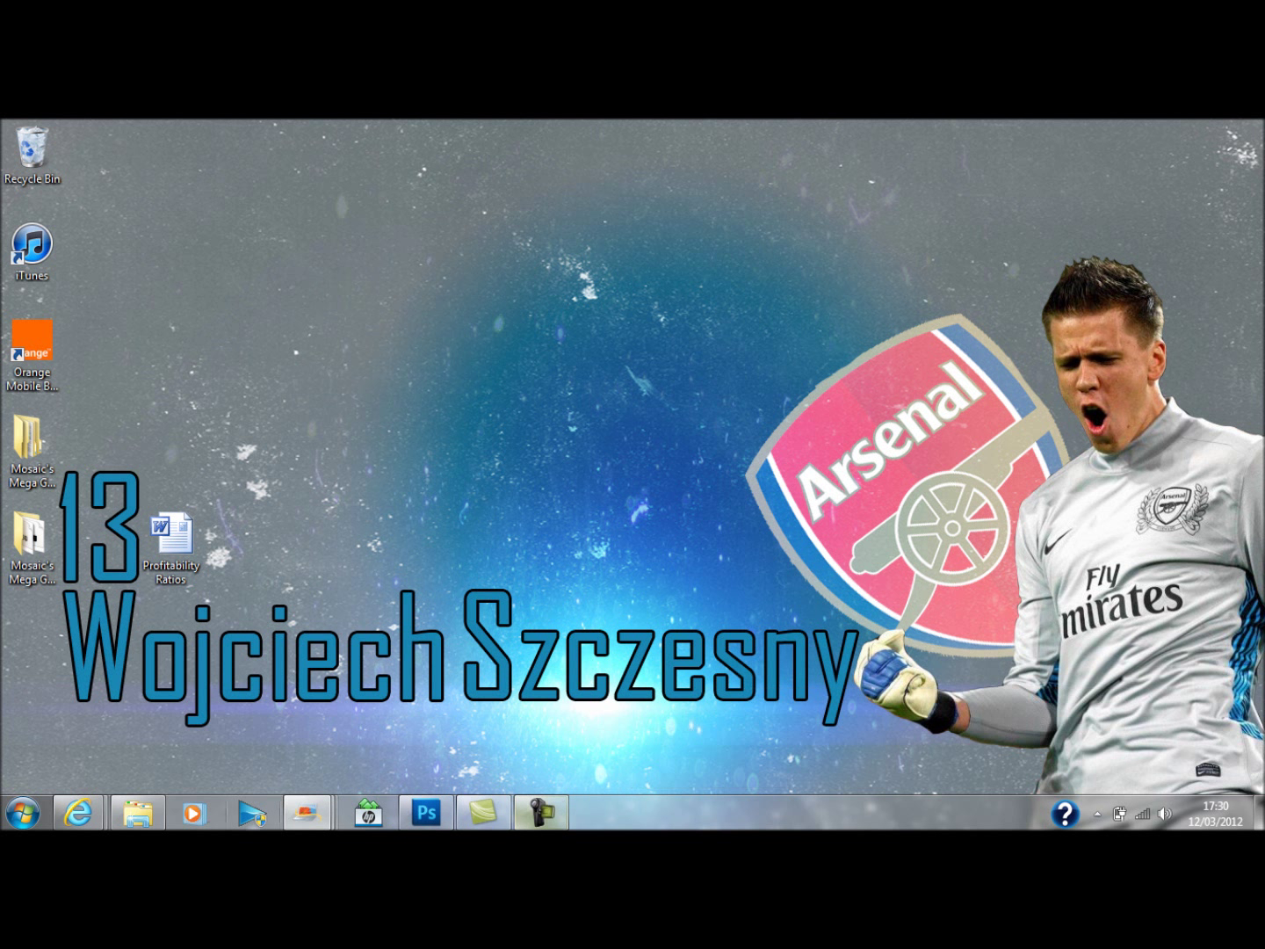
click(425, 811)
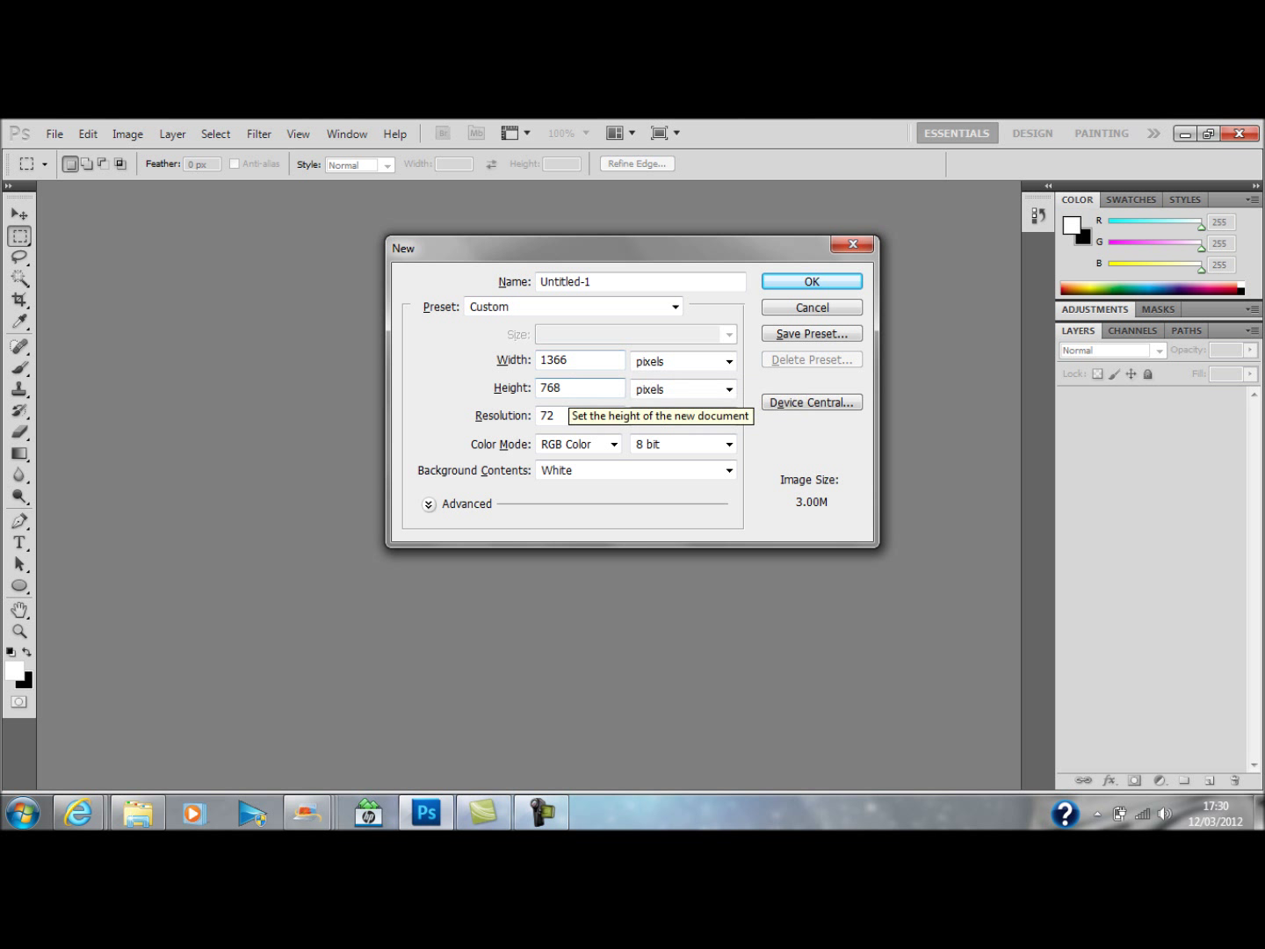
- Create a white 1366 × 768 pixel RGB document at 72 pixels/inch
click(810, 282)
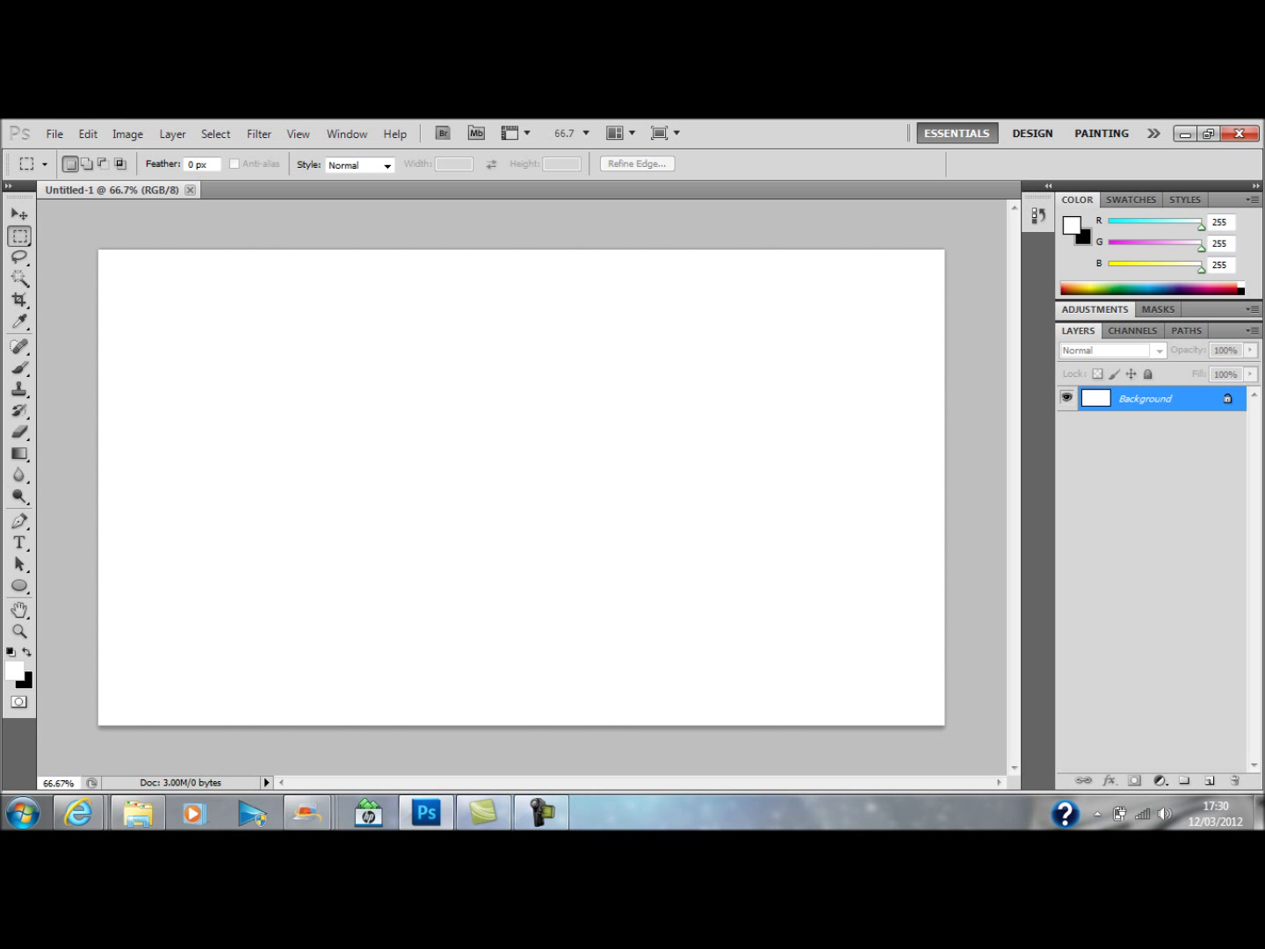
- Set the background colour to blue 2400ff and the foreground colour to cyan with RGB values 0, 255, 240
click(14, 671)
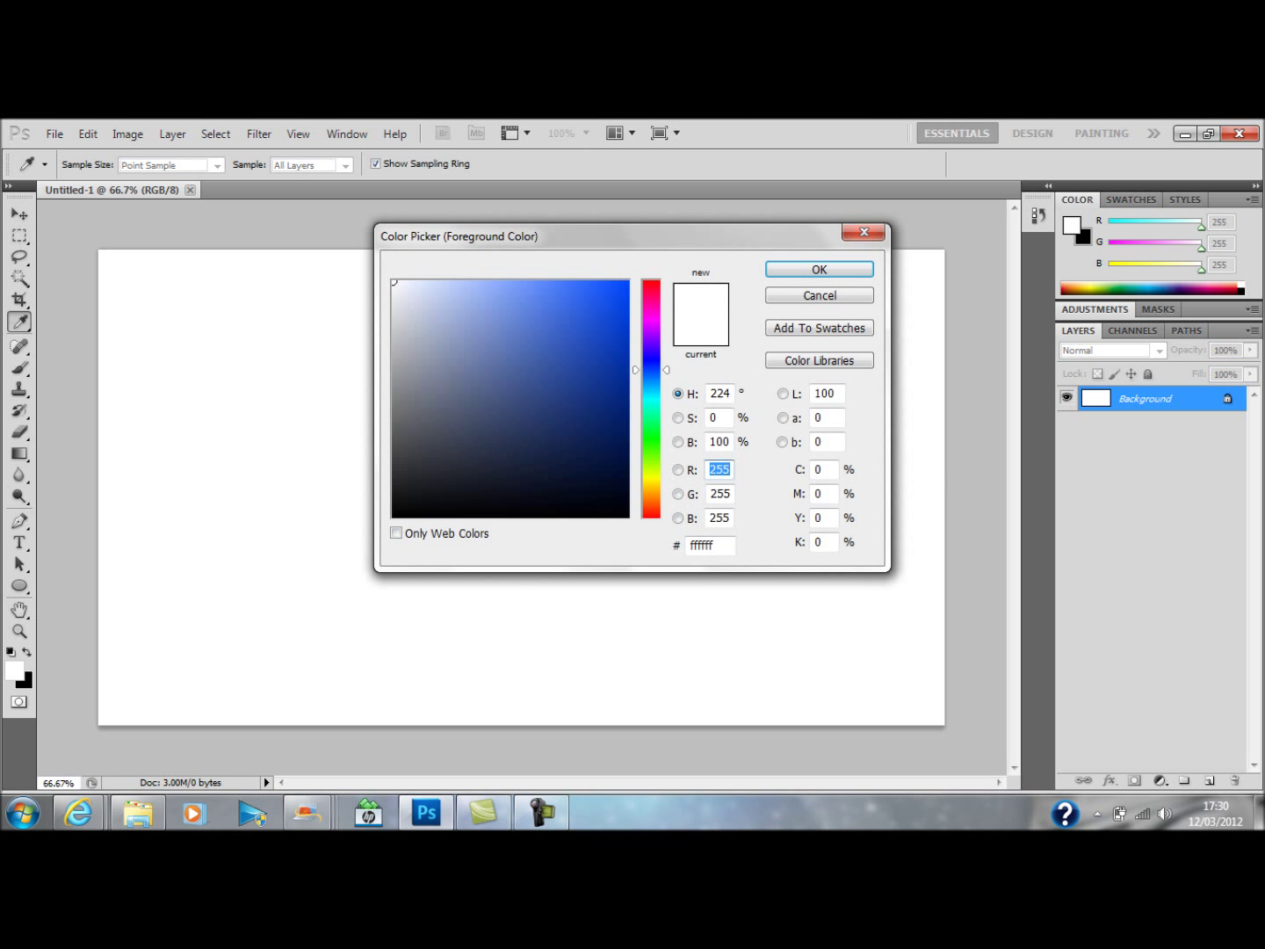
drag(651, 370, 651, 354)
click(628, 282)
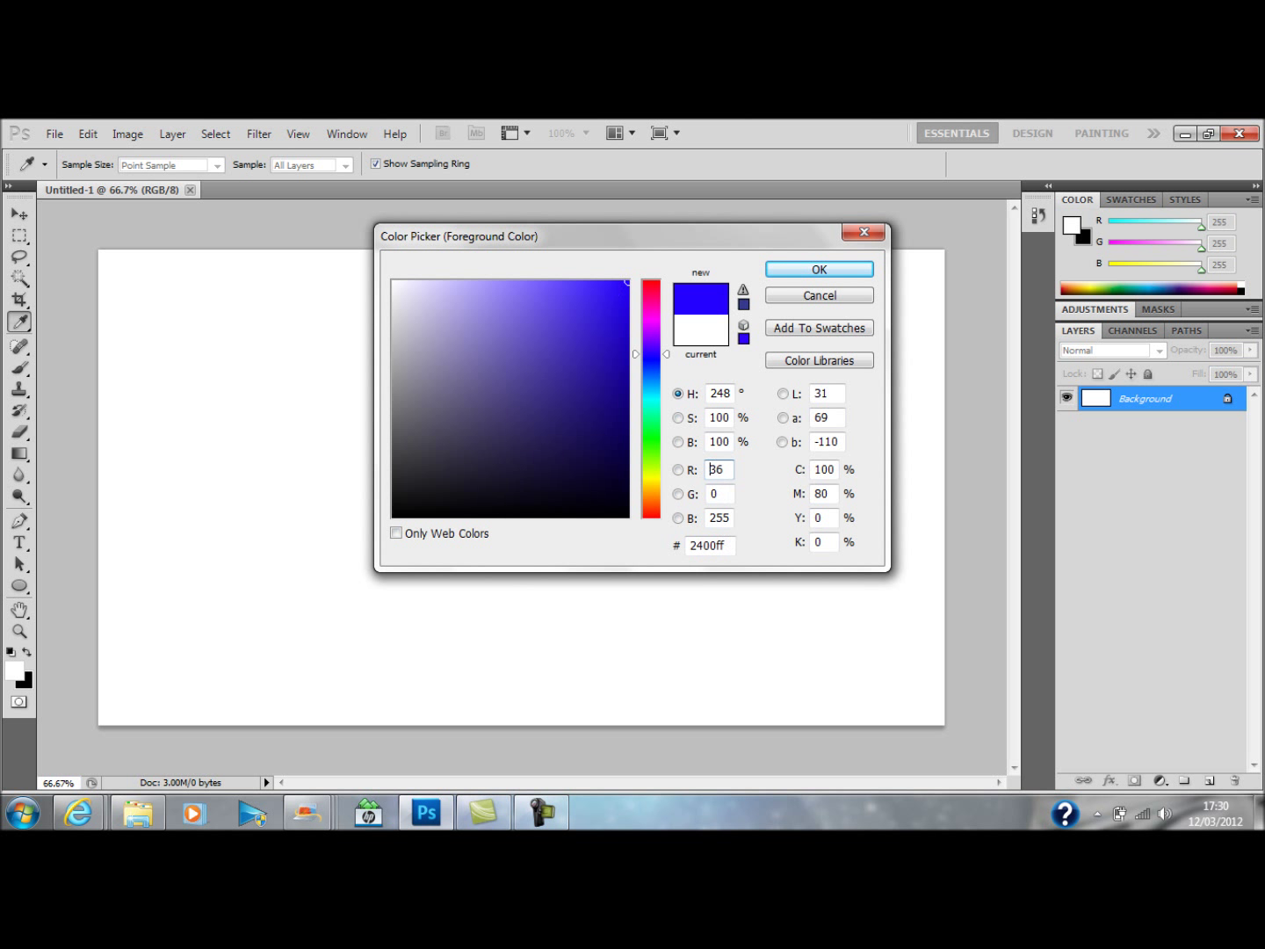
key(Return)
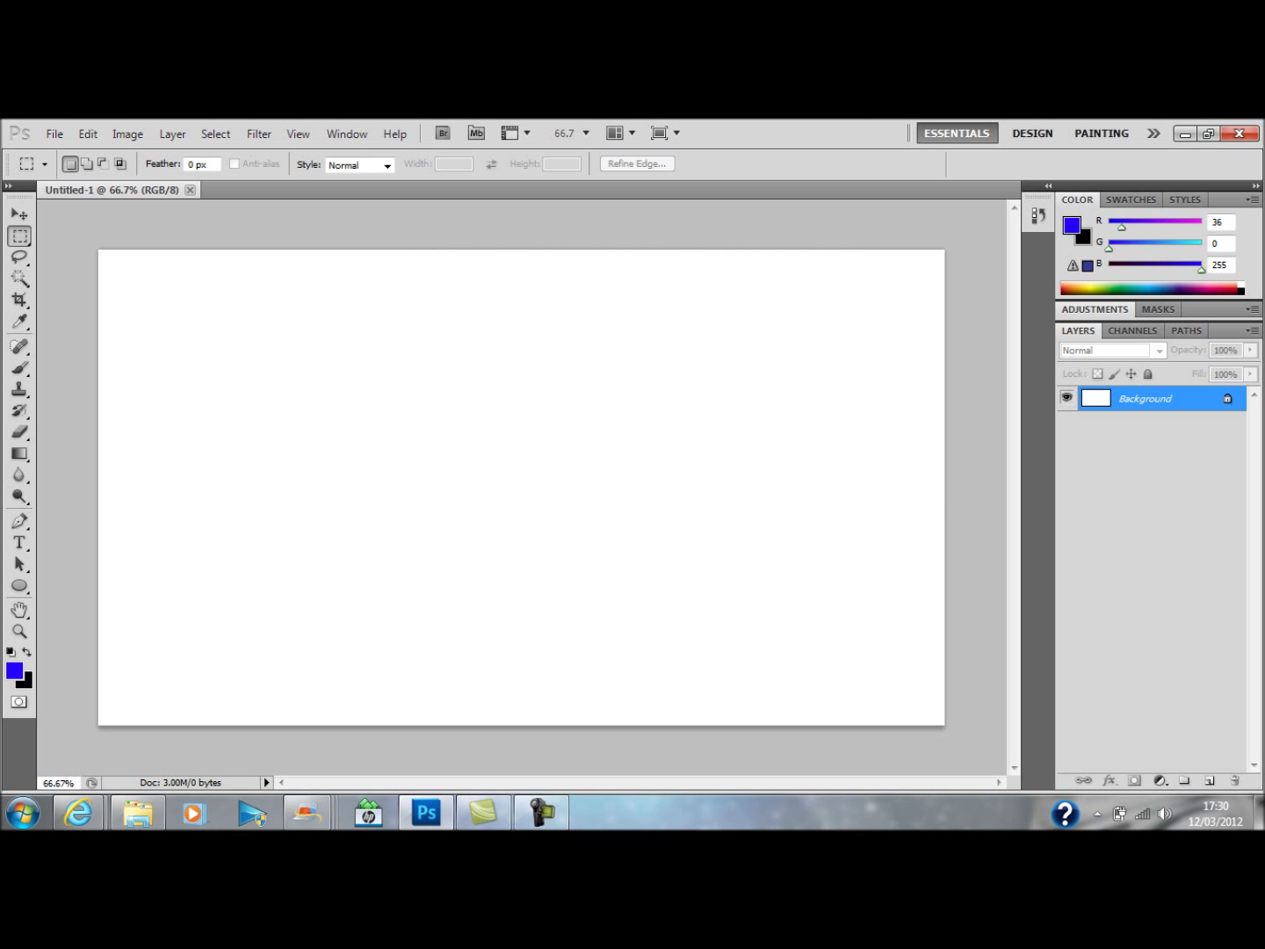
click(27, 653)
click(14, 671)
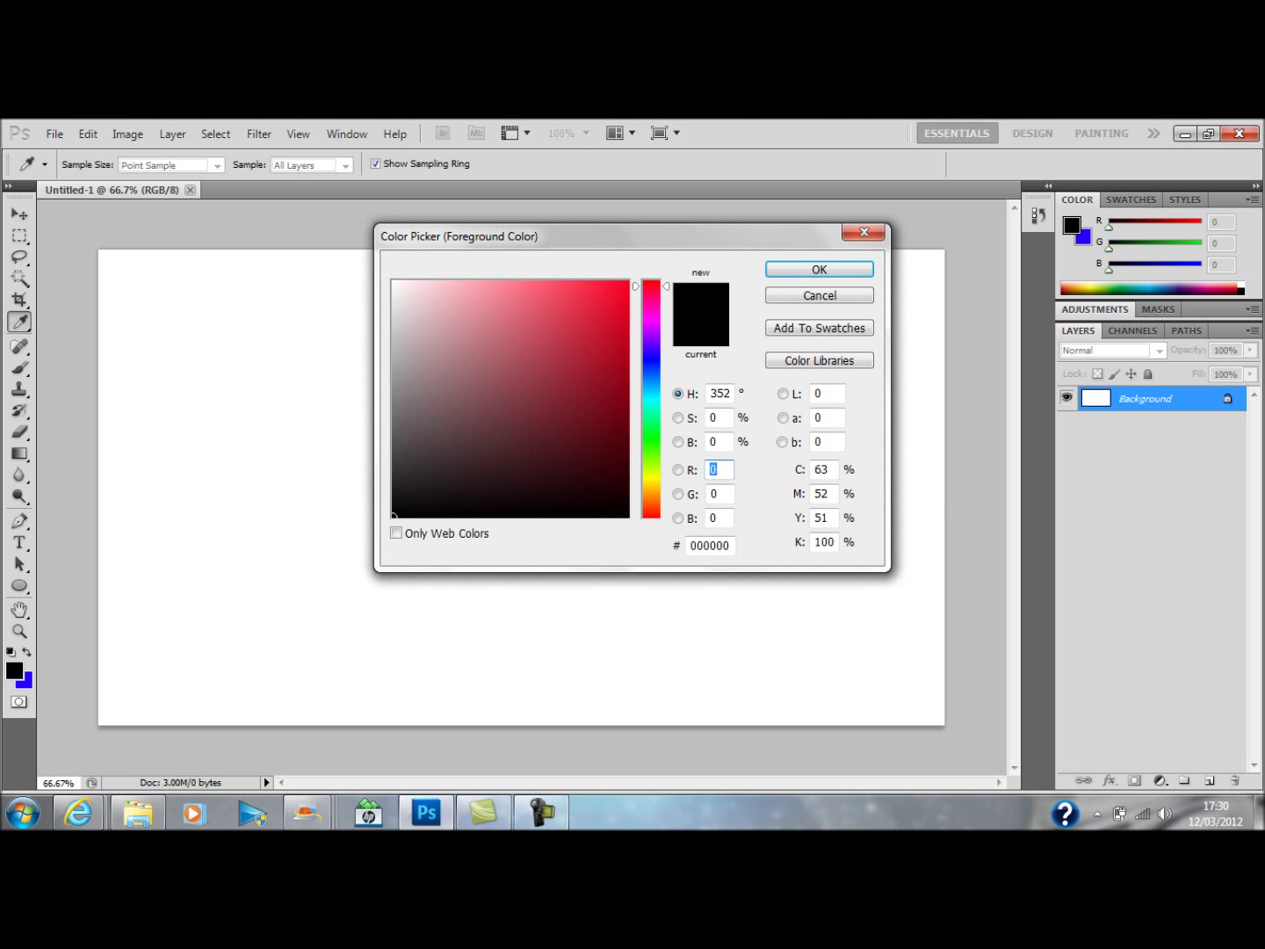
mouse_move(651, 286)
mouse_down()
mouse_move(651, 401)
mouse_move(629, 279)
mouse_up()
key(Return)
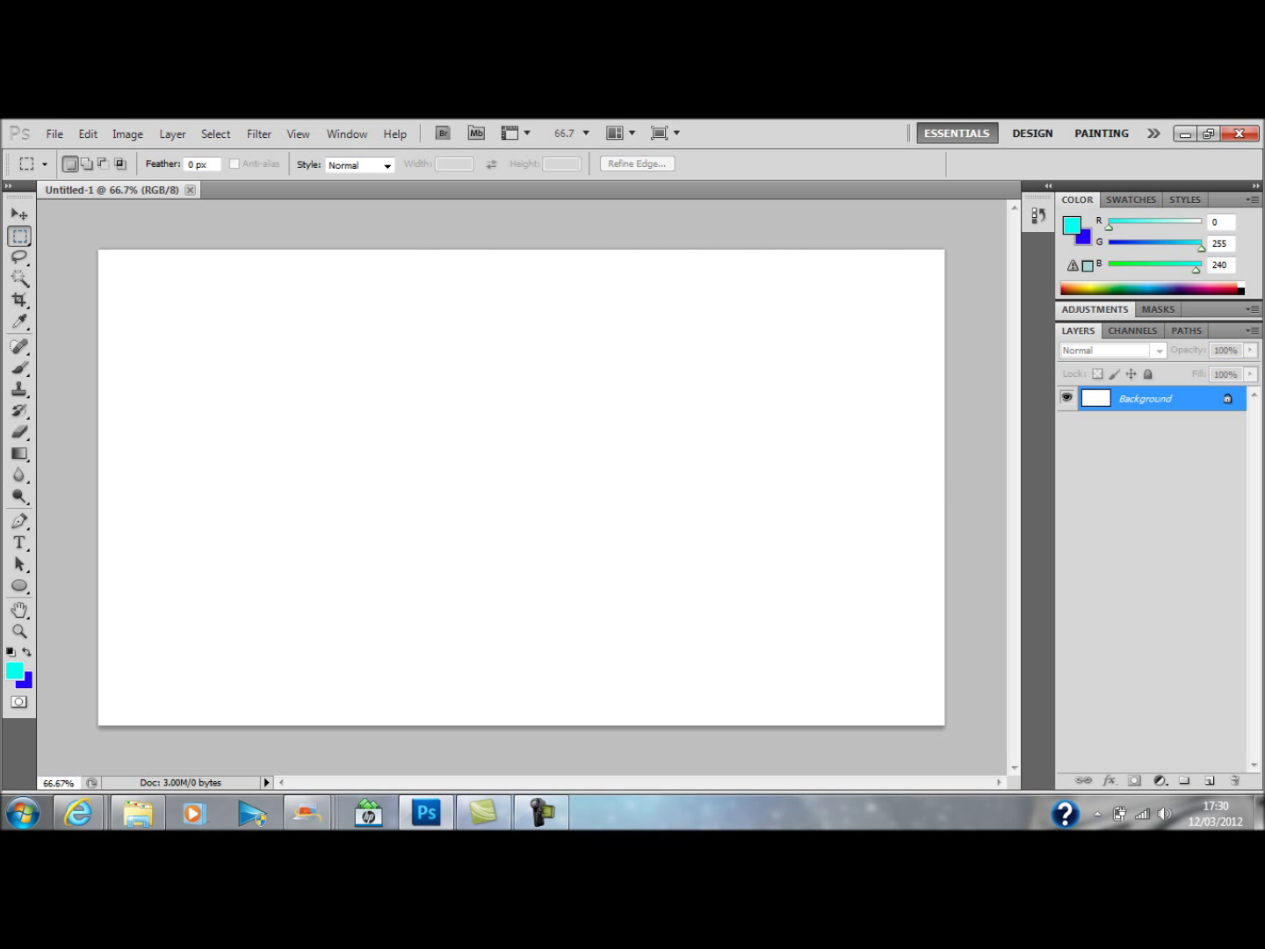
- Fill the Background layer with a cyan-to-blue radial gradient centred slightly left of the canvas middle
key(g)
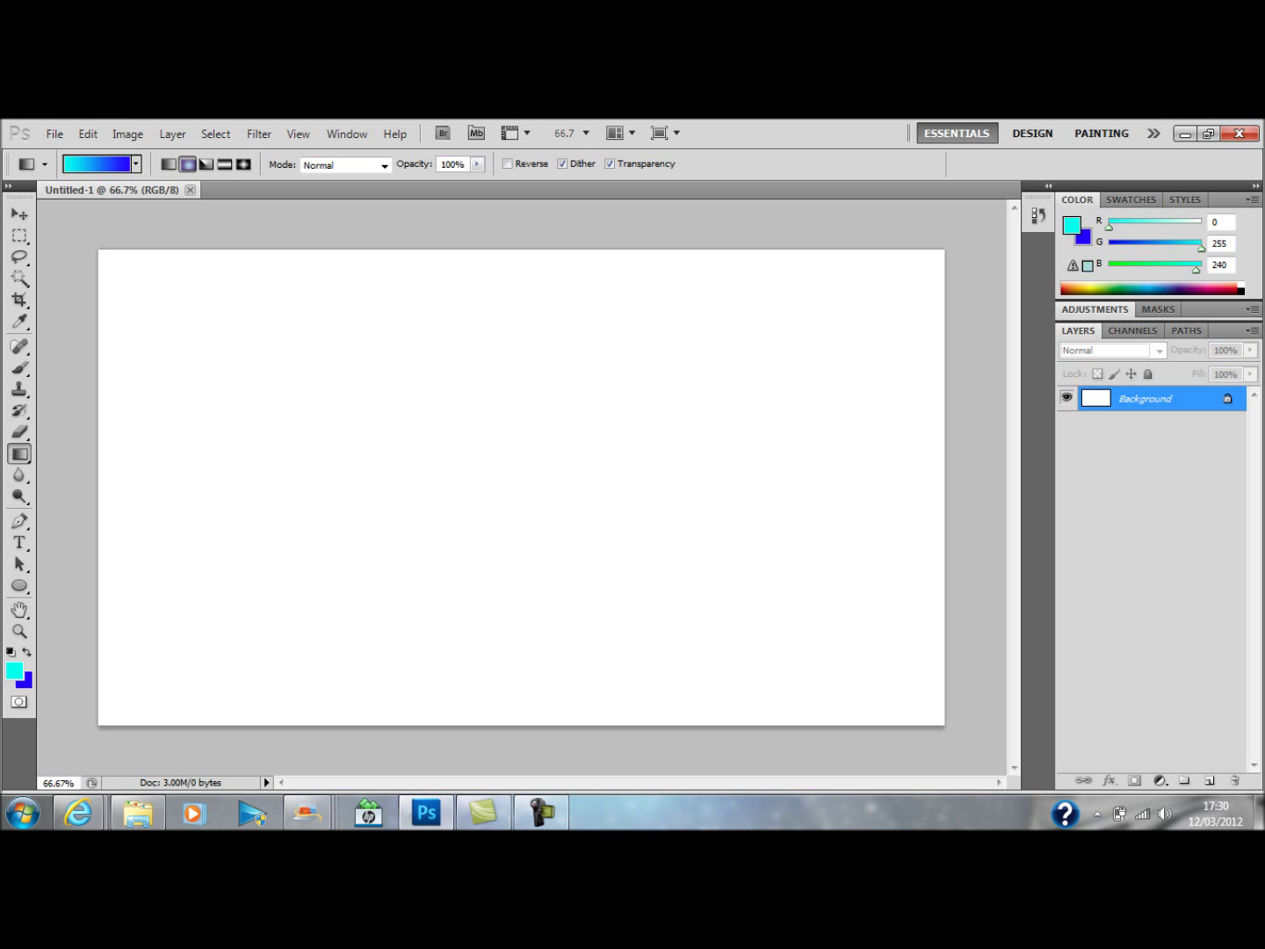
drag(296, 456, 577, 457)
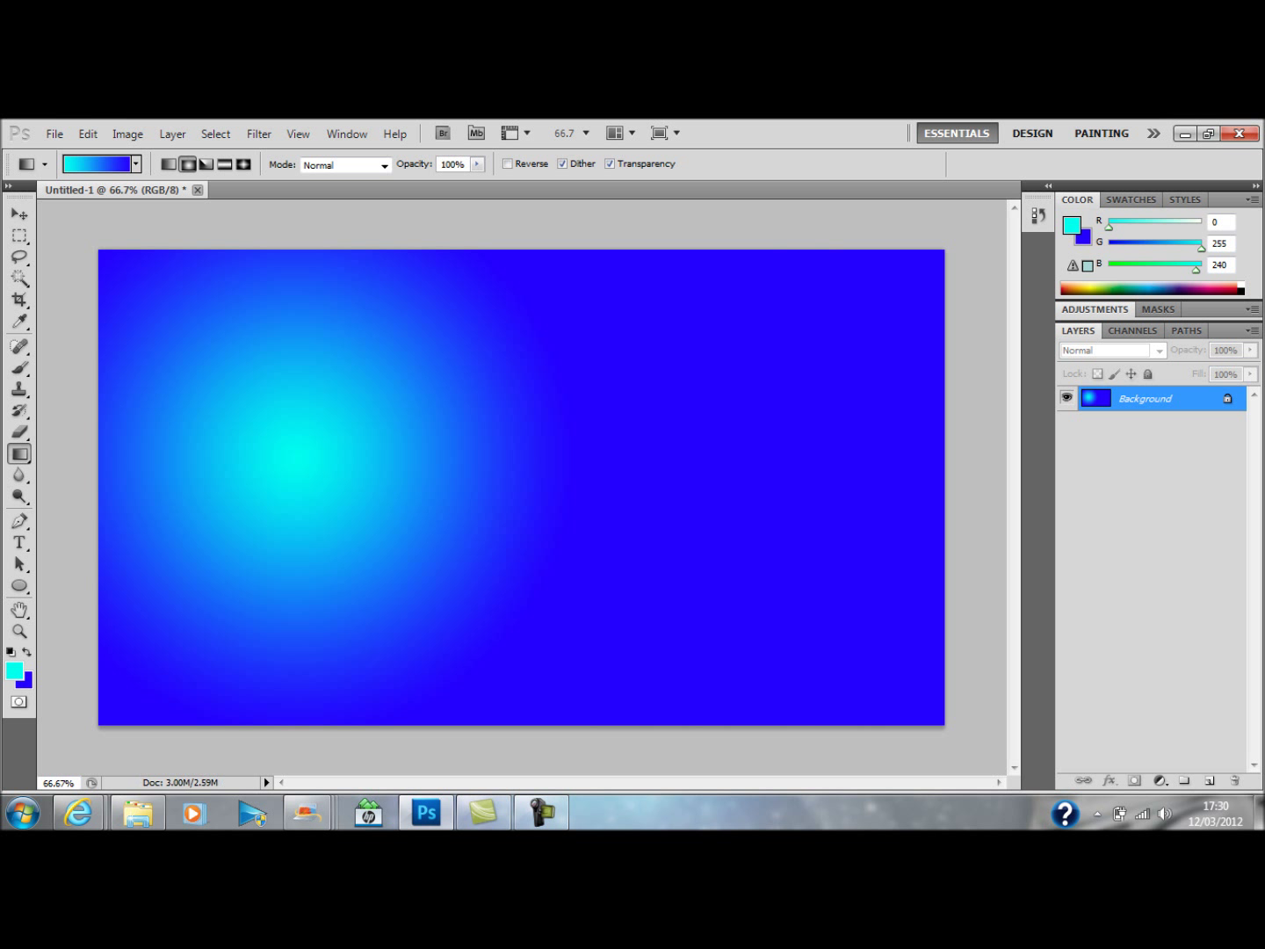
drag(478, 454, 723, 454)
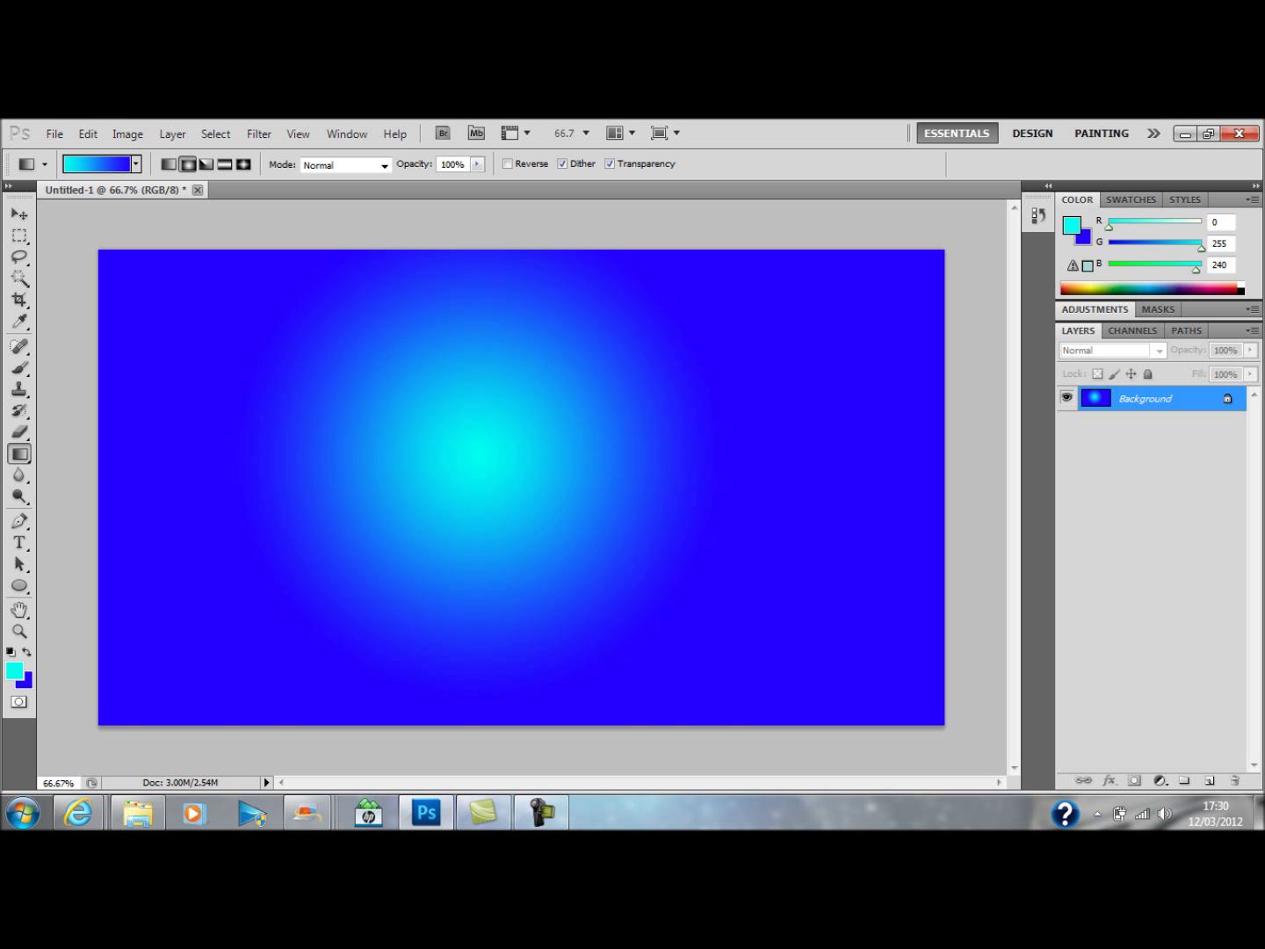
- Switch to Windows Explorer and open the Textures folder inside Mosaic's Mega GFX Pack 2 on the desktop
click(139, 813)
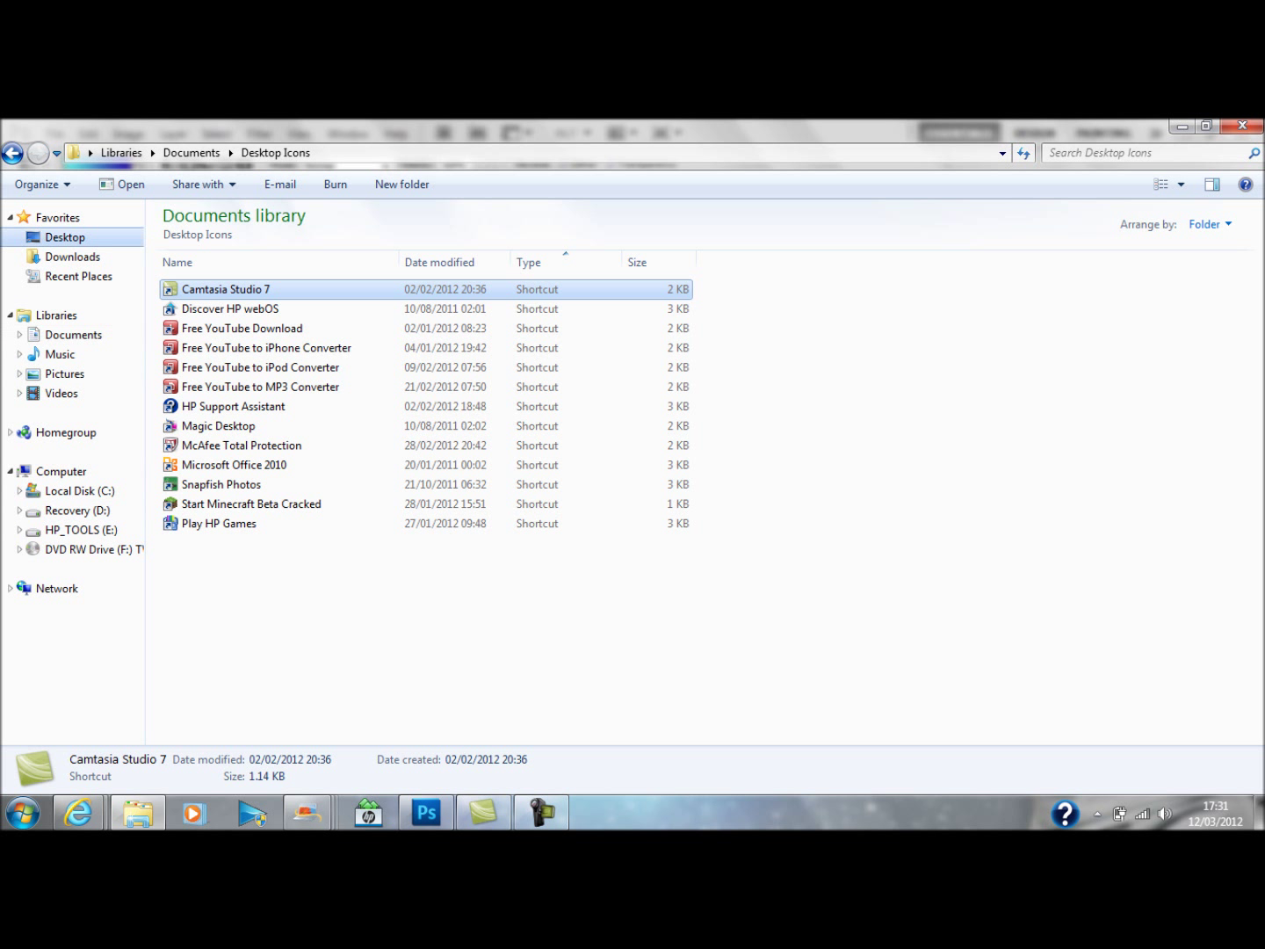
click(65, 237)
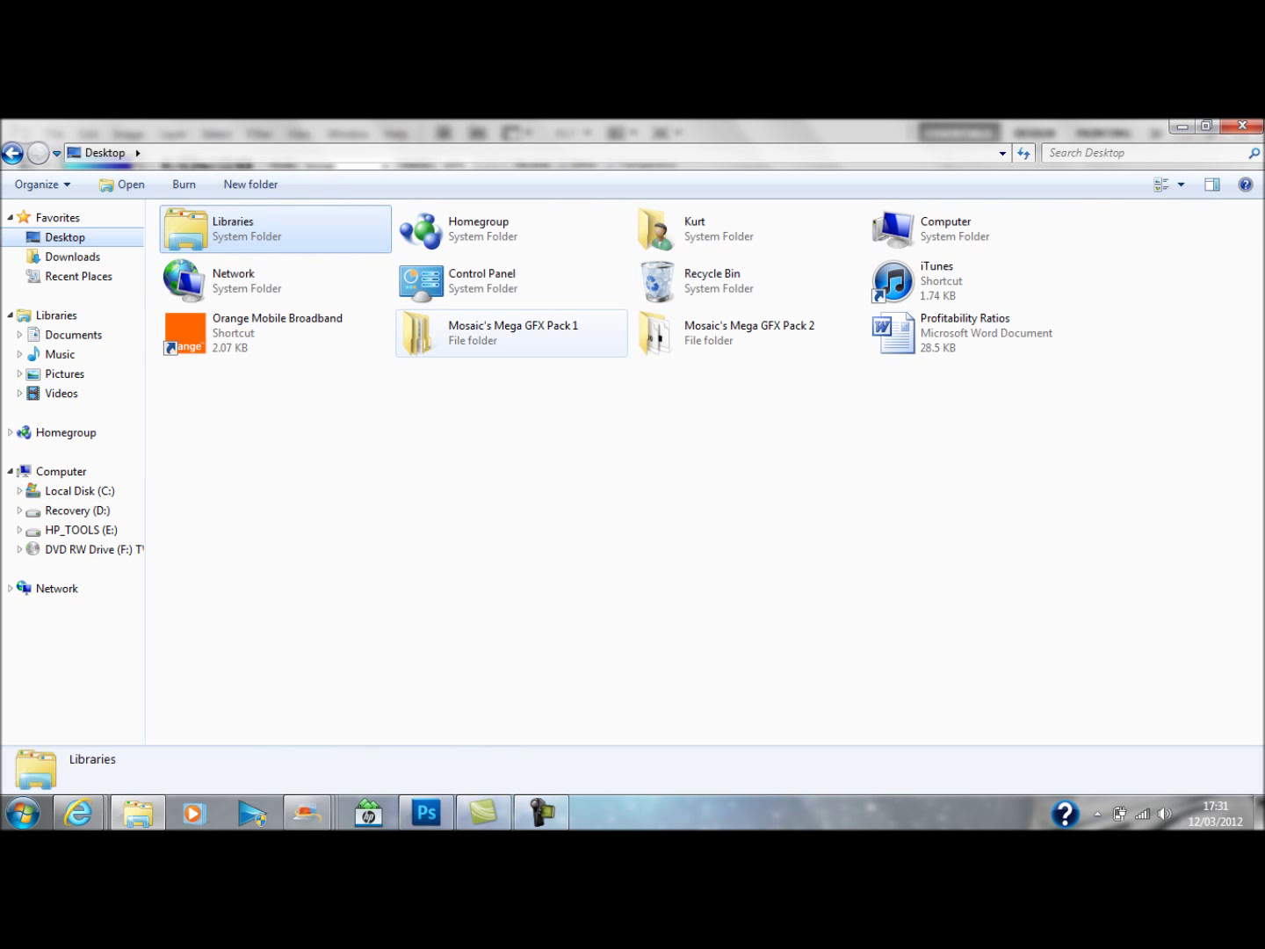
double_click(720, 334)
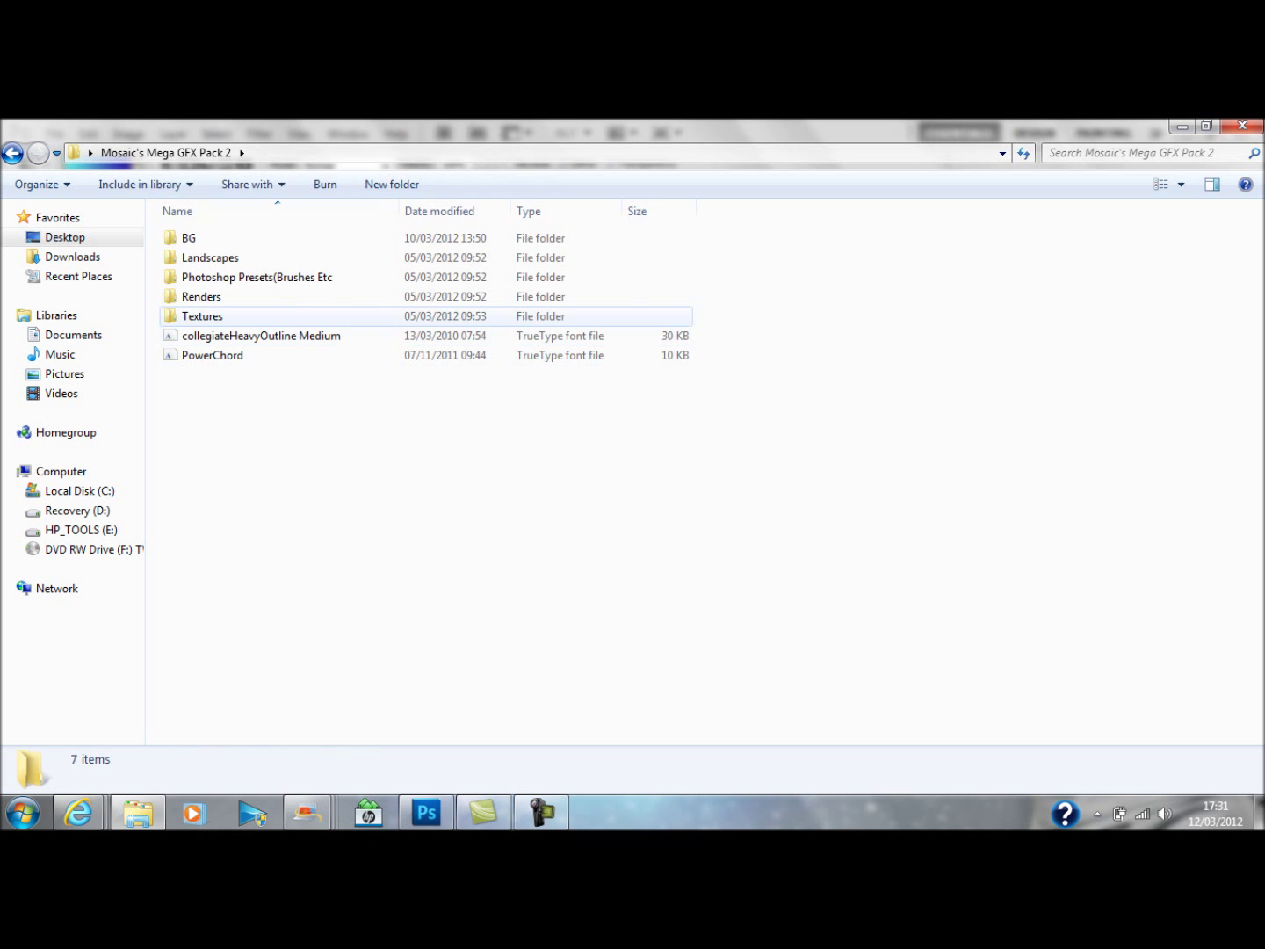
double_click(202, 316)
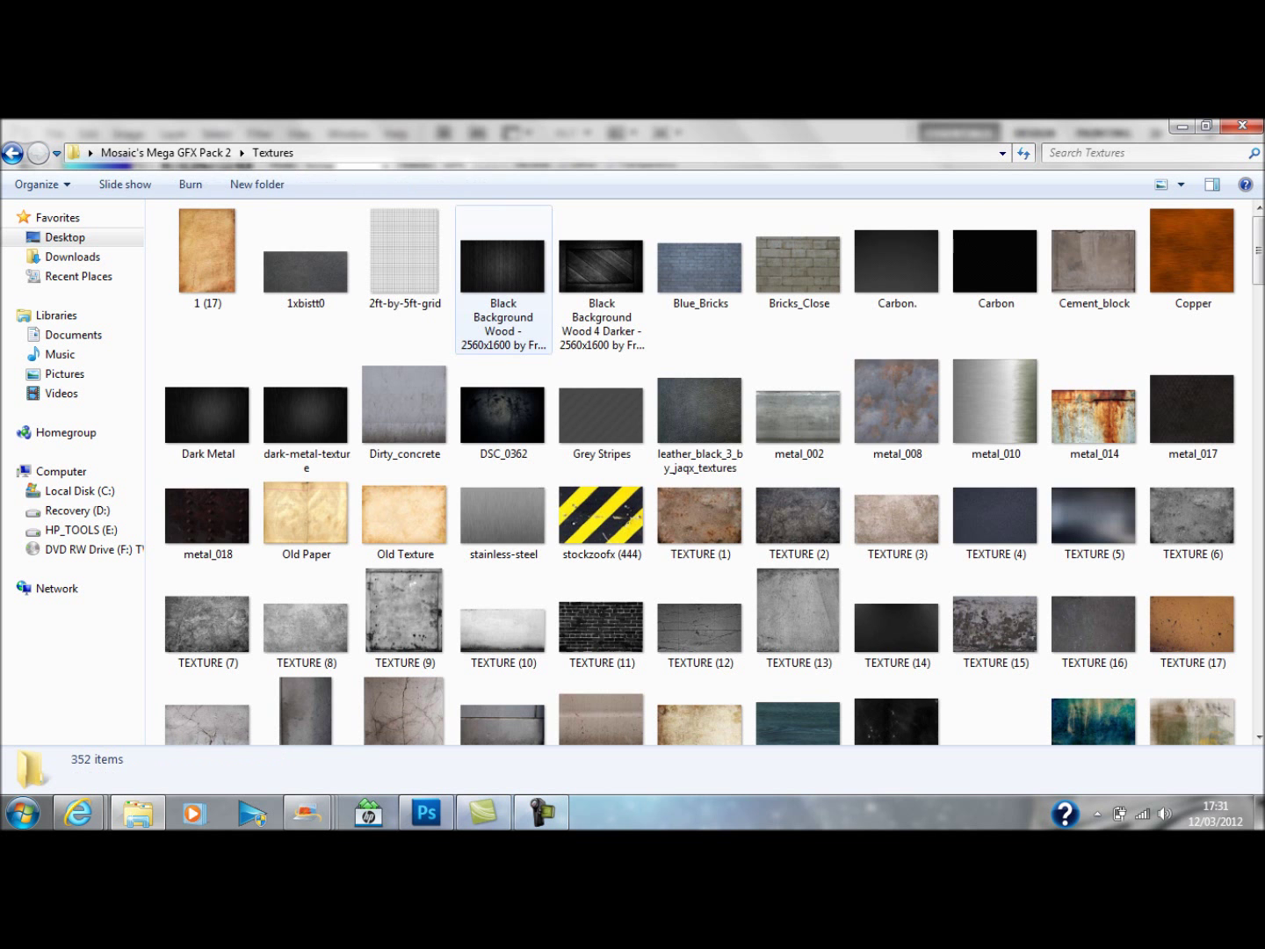
- Place the DSC_0362 texture into the Photoshop document and stretch it to 117.60% width so it spans the full canvas
scroll(699, 475, down, 2)
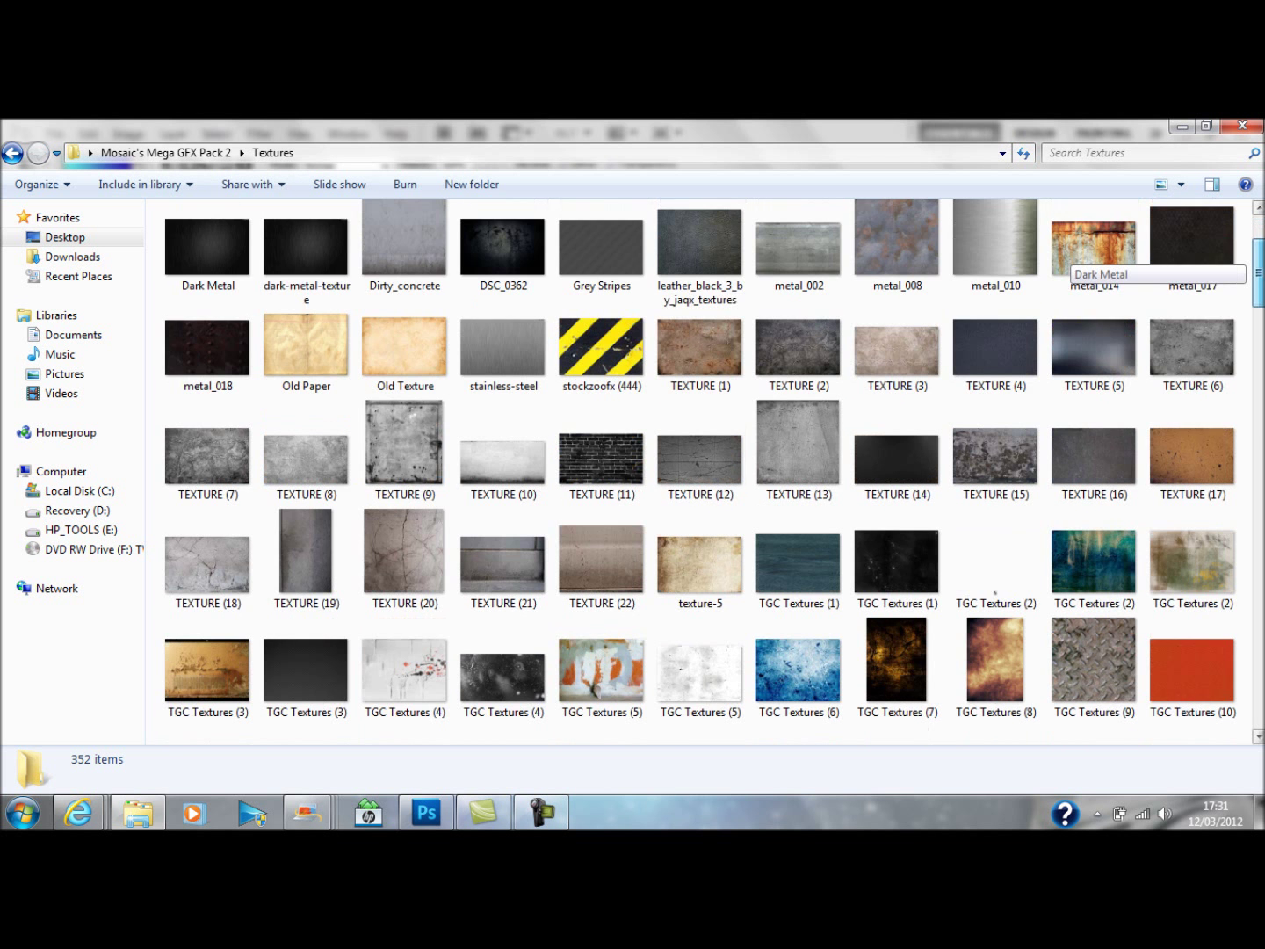
scroll(715, 470, down, 2)
scroll(714, 470, up, 2)
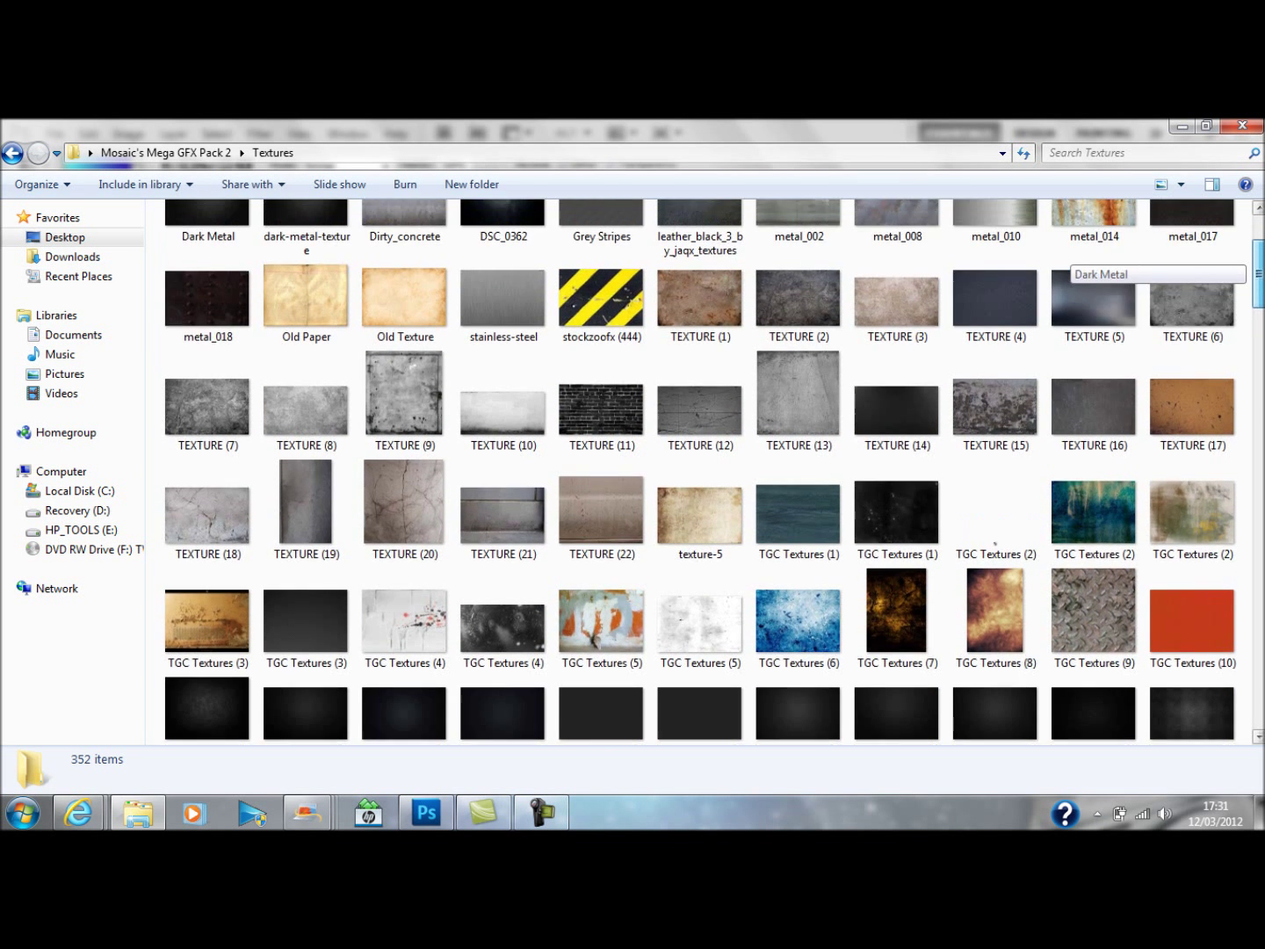
scroll(698, 474, down, 2)
scroll(699, 475, up, 4)
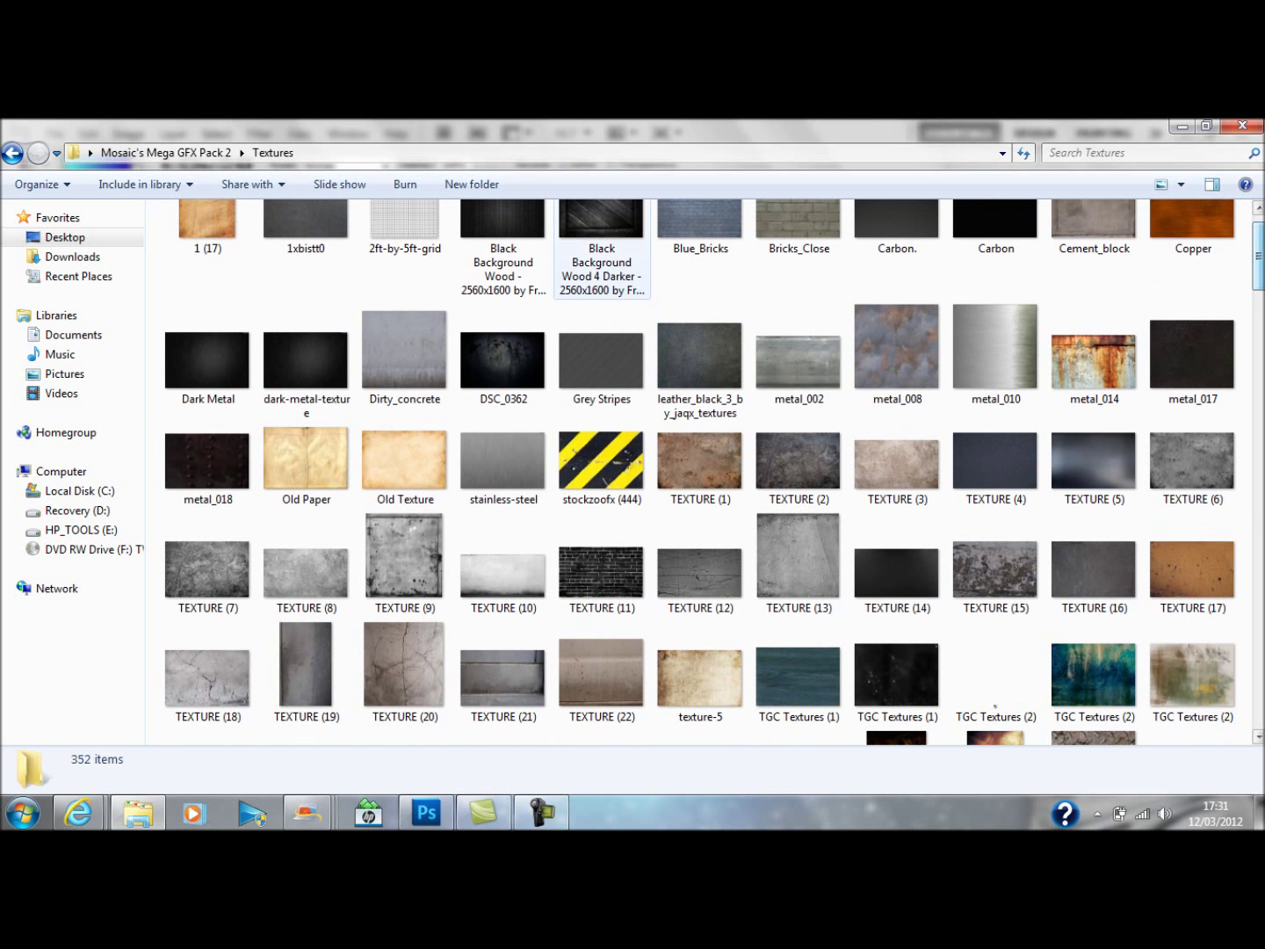
drag(507, 367, 426, 808)
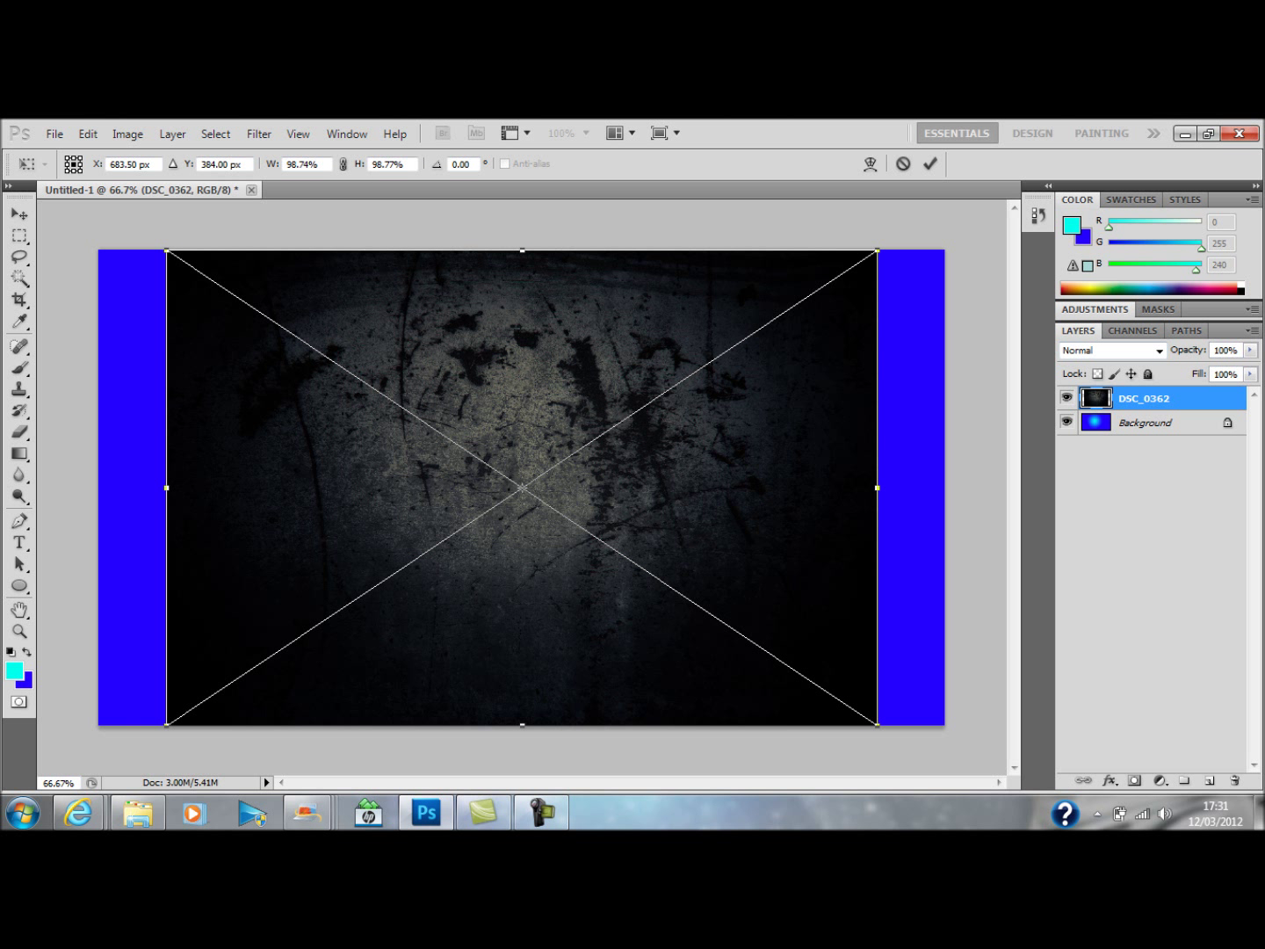
drag(877, 486, 944, 486)
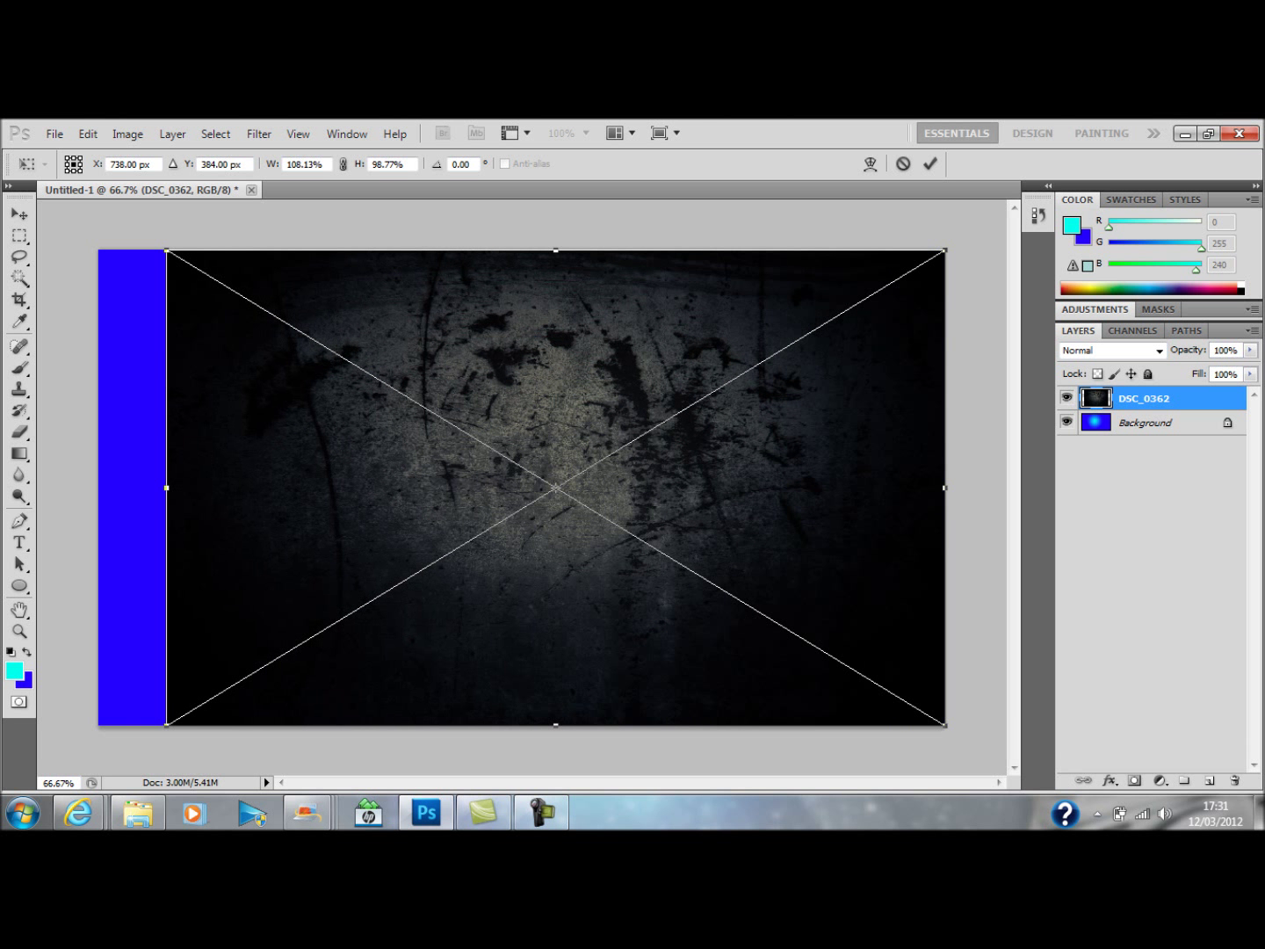
drag(166, 487, 98, 485)
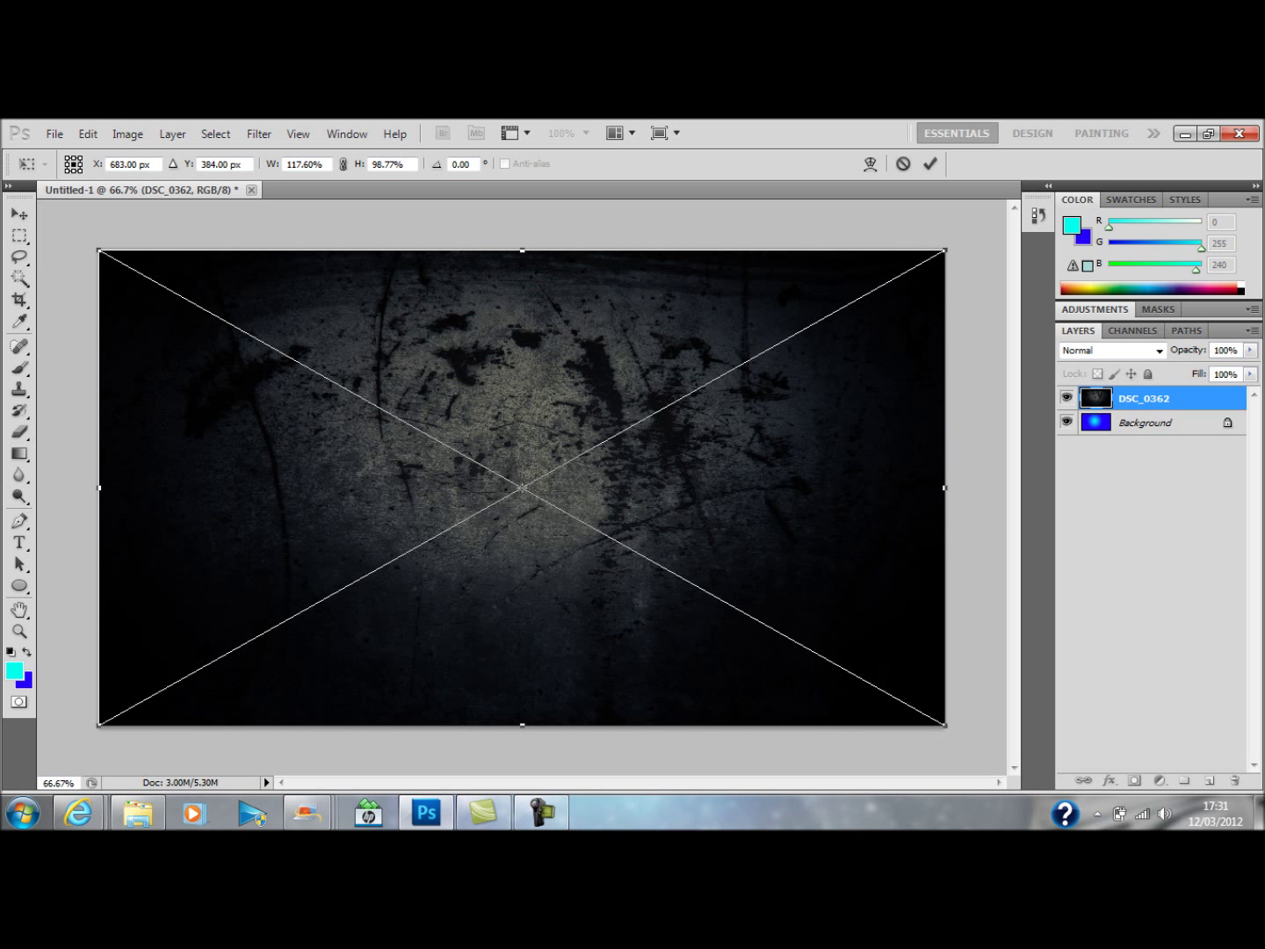
- Try the Overlay blend mode on the DSC_0362 layer, switch it to Screen and commit the placed texture
click(1158, 350)
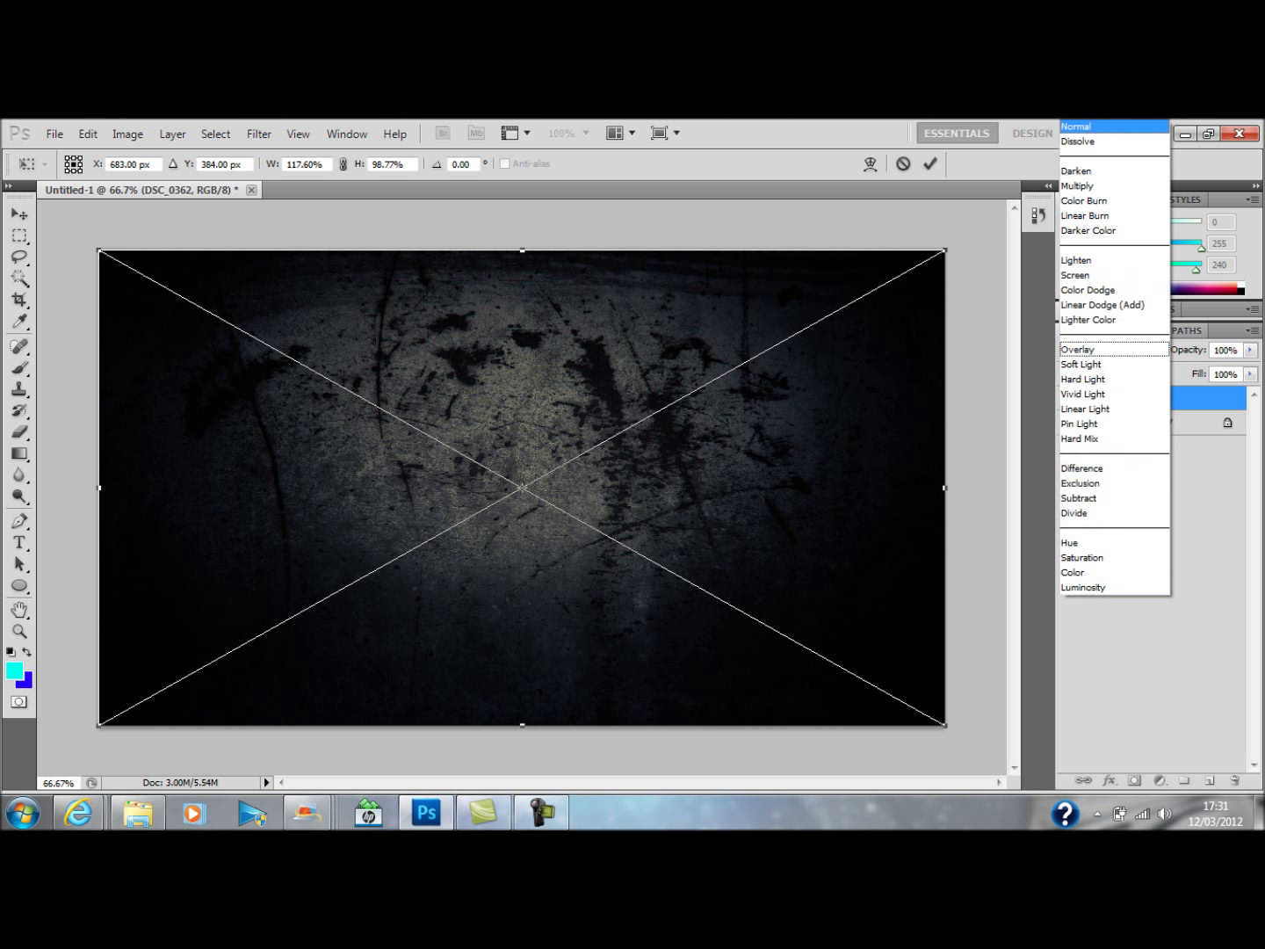
click(1088, 349)
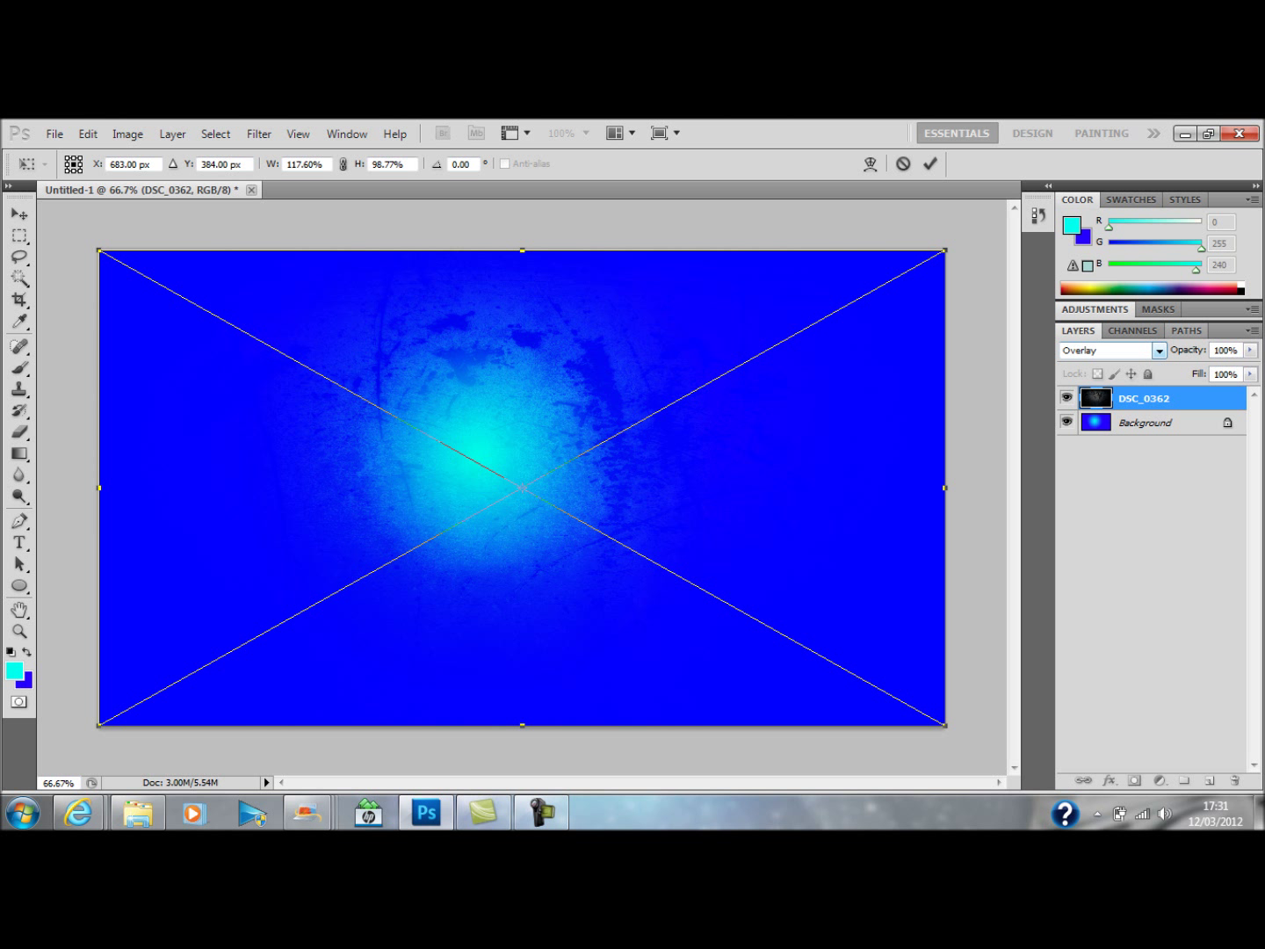
click(1134, 350)
click(1080, 275)
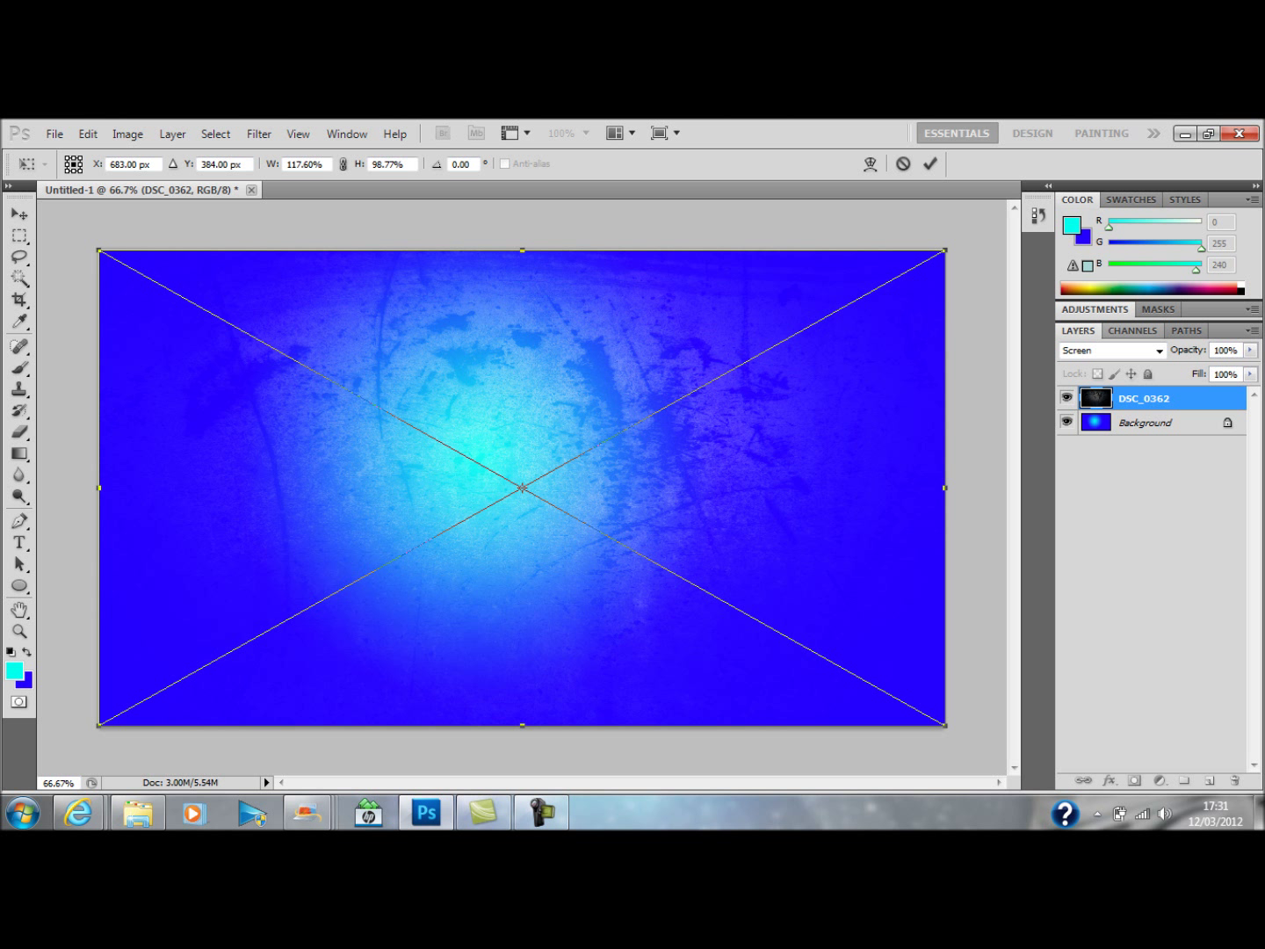
key(g)
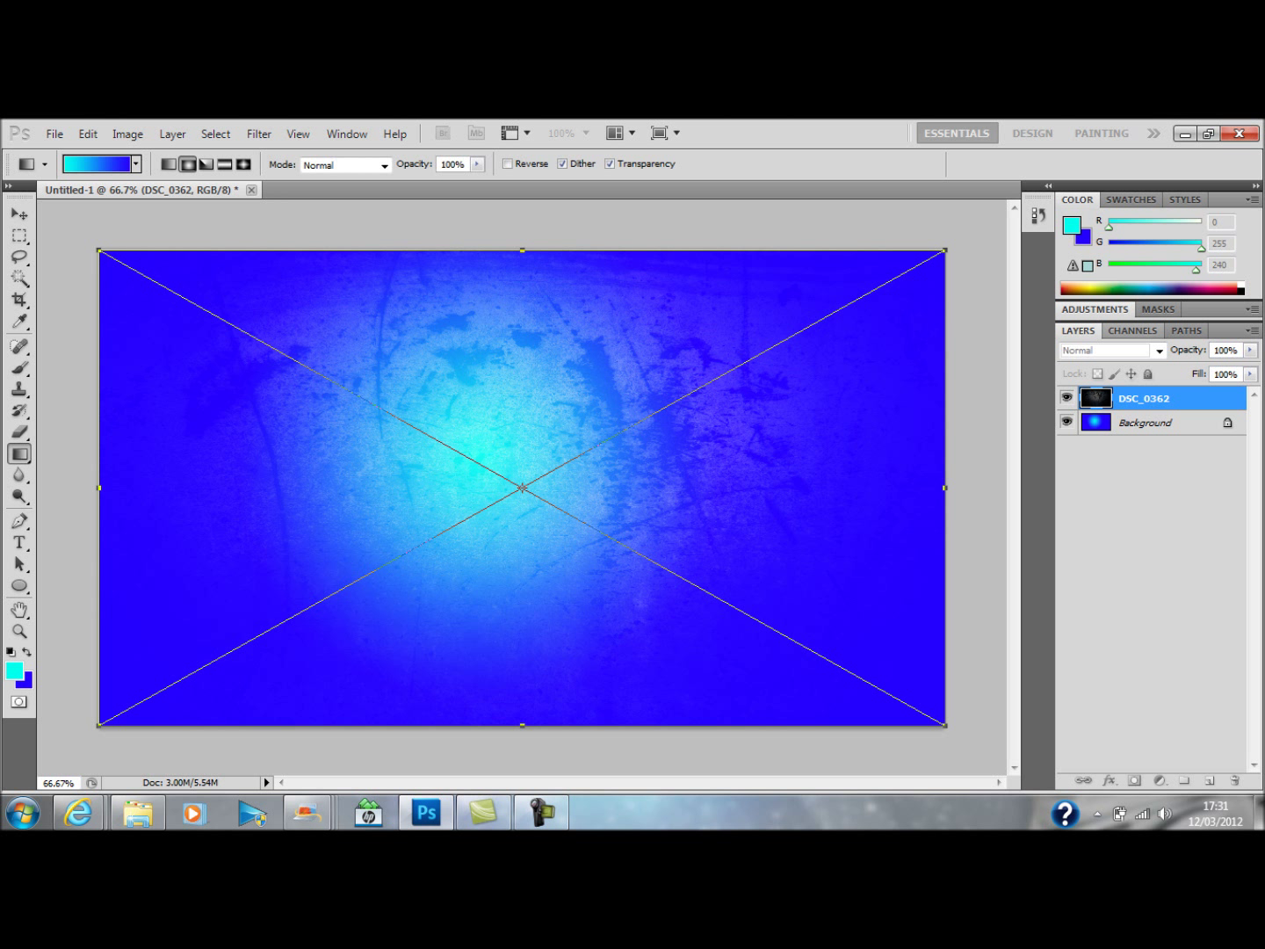
- Switch to Windows Explorer and open the Flares folder under Flares.Flames.Etc in Mosaic's Mega GFX Pack 1 on the desktop
click(138, 812)
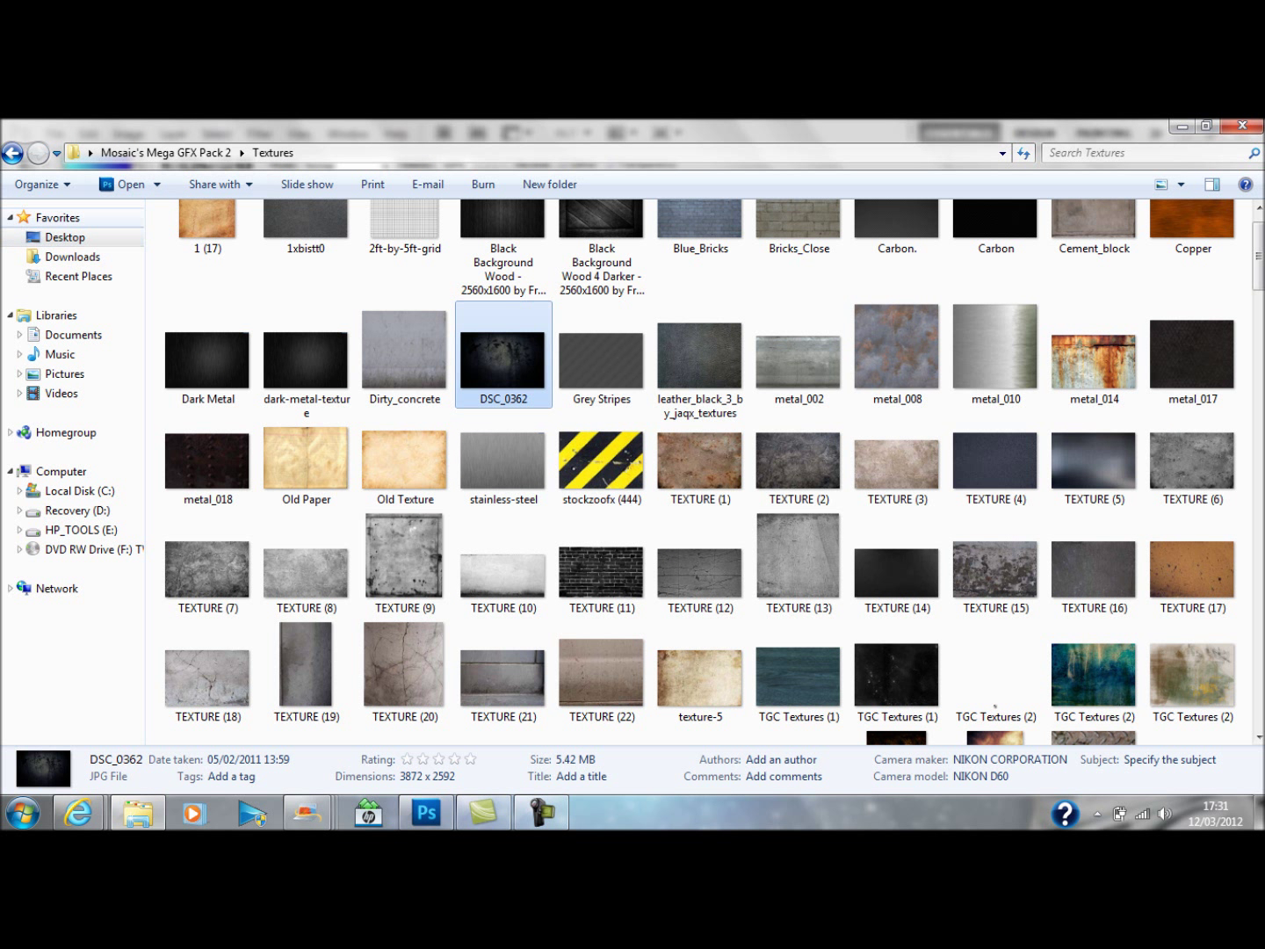
click(65, 238)
click(512, 333)
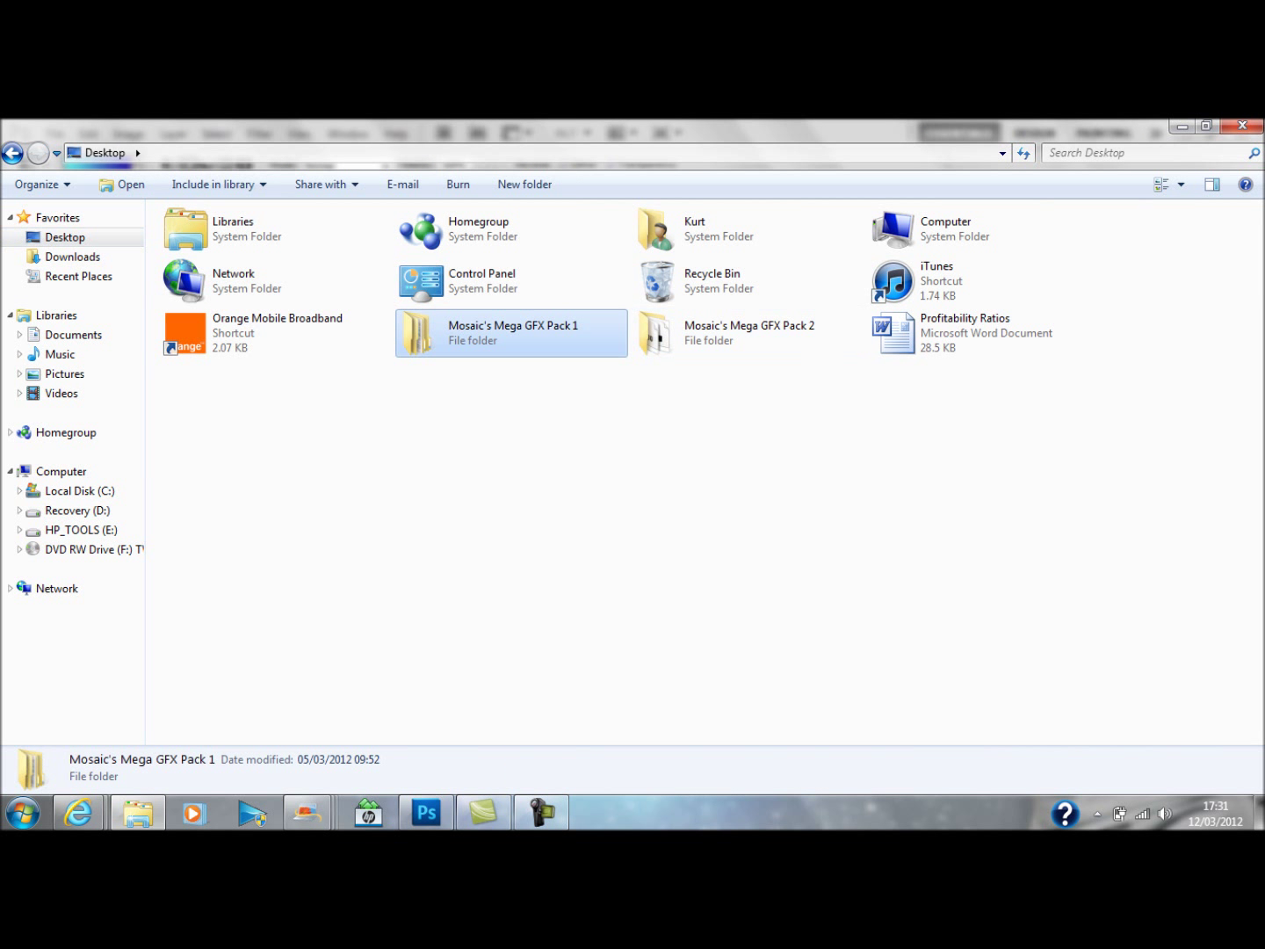
double_click(512, 333)
double_click(512, 333)
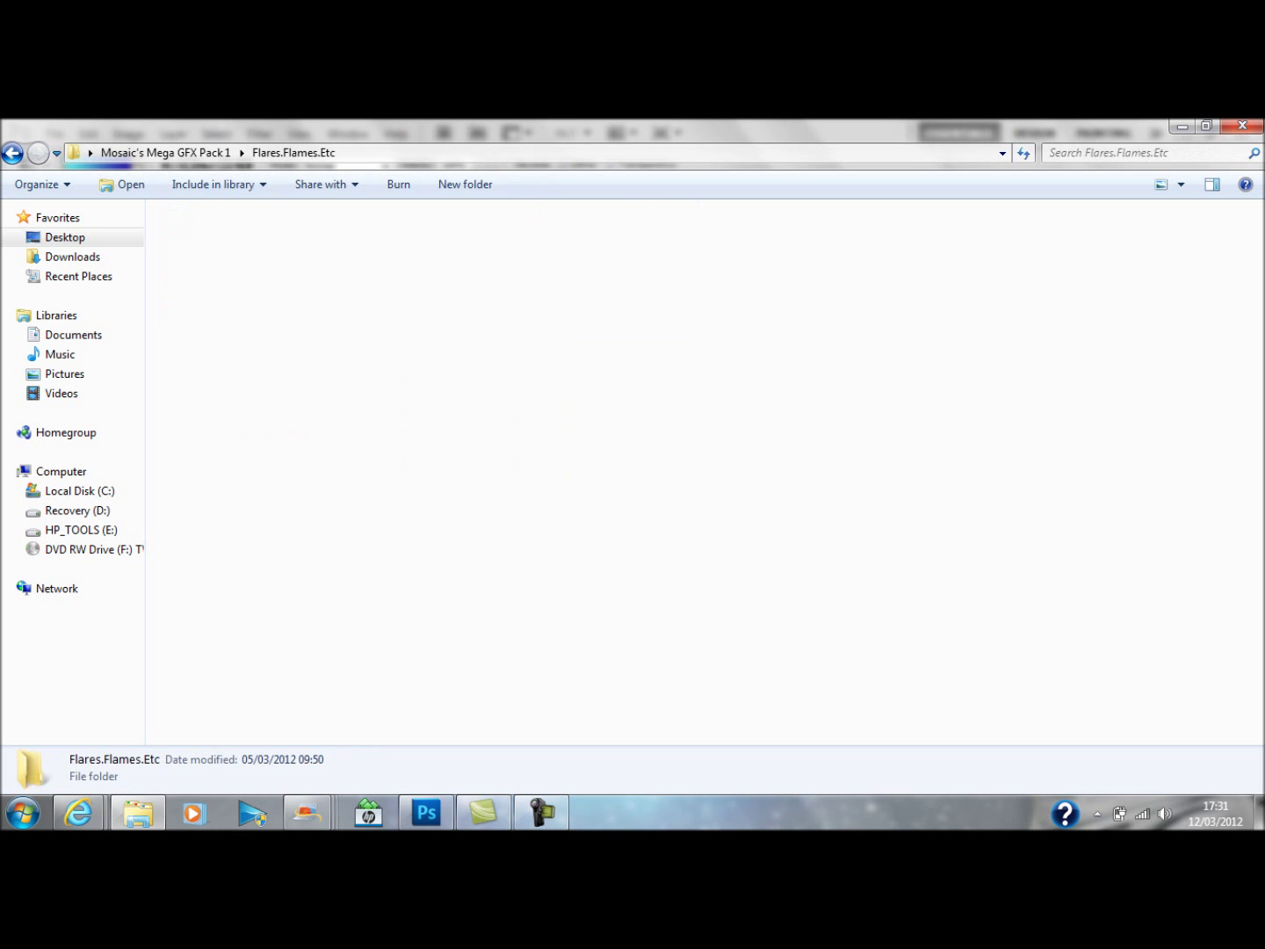
click(710, 257)
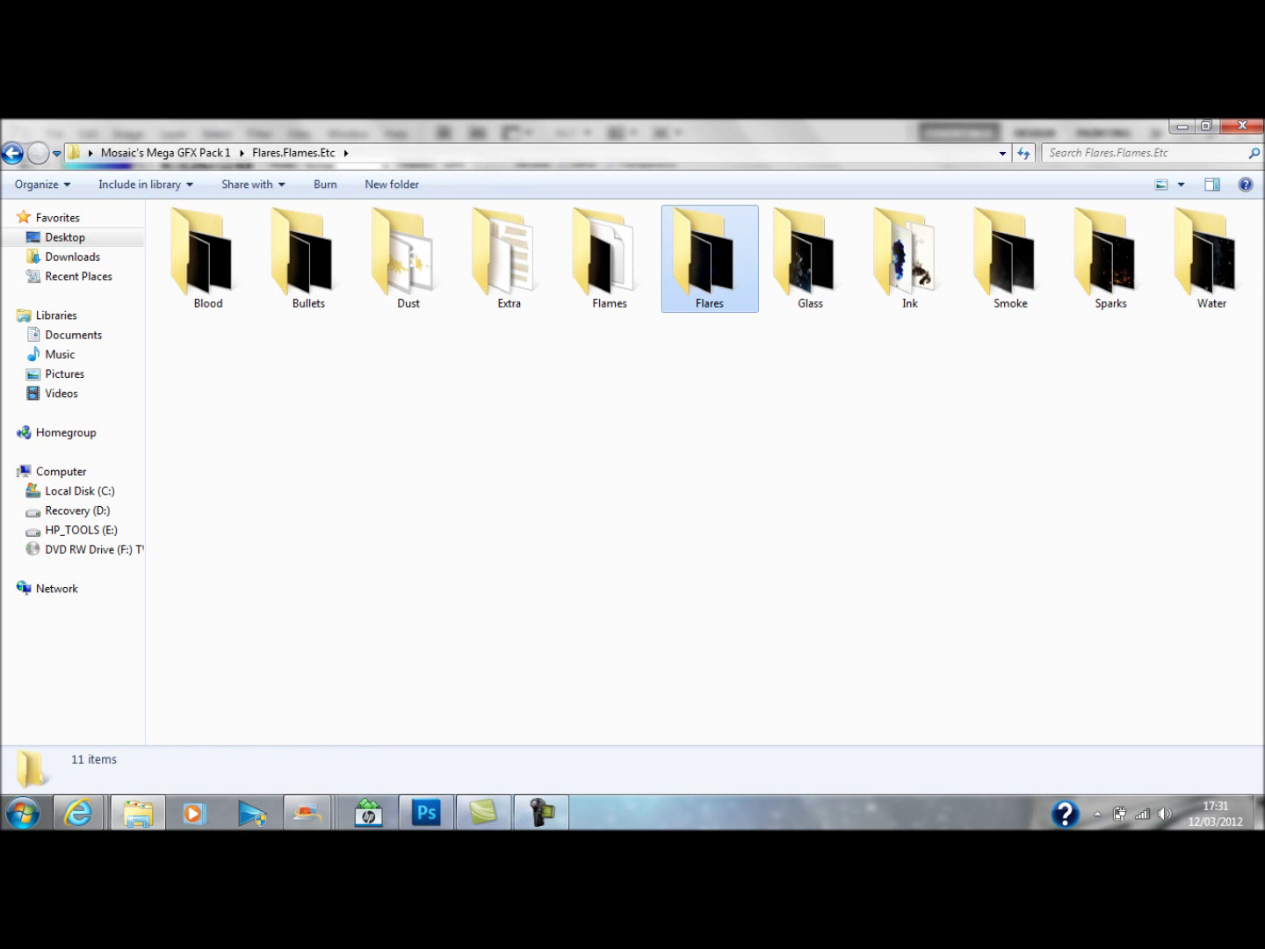
double_click(710, 257)
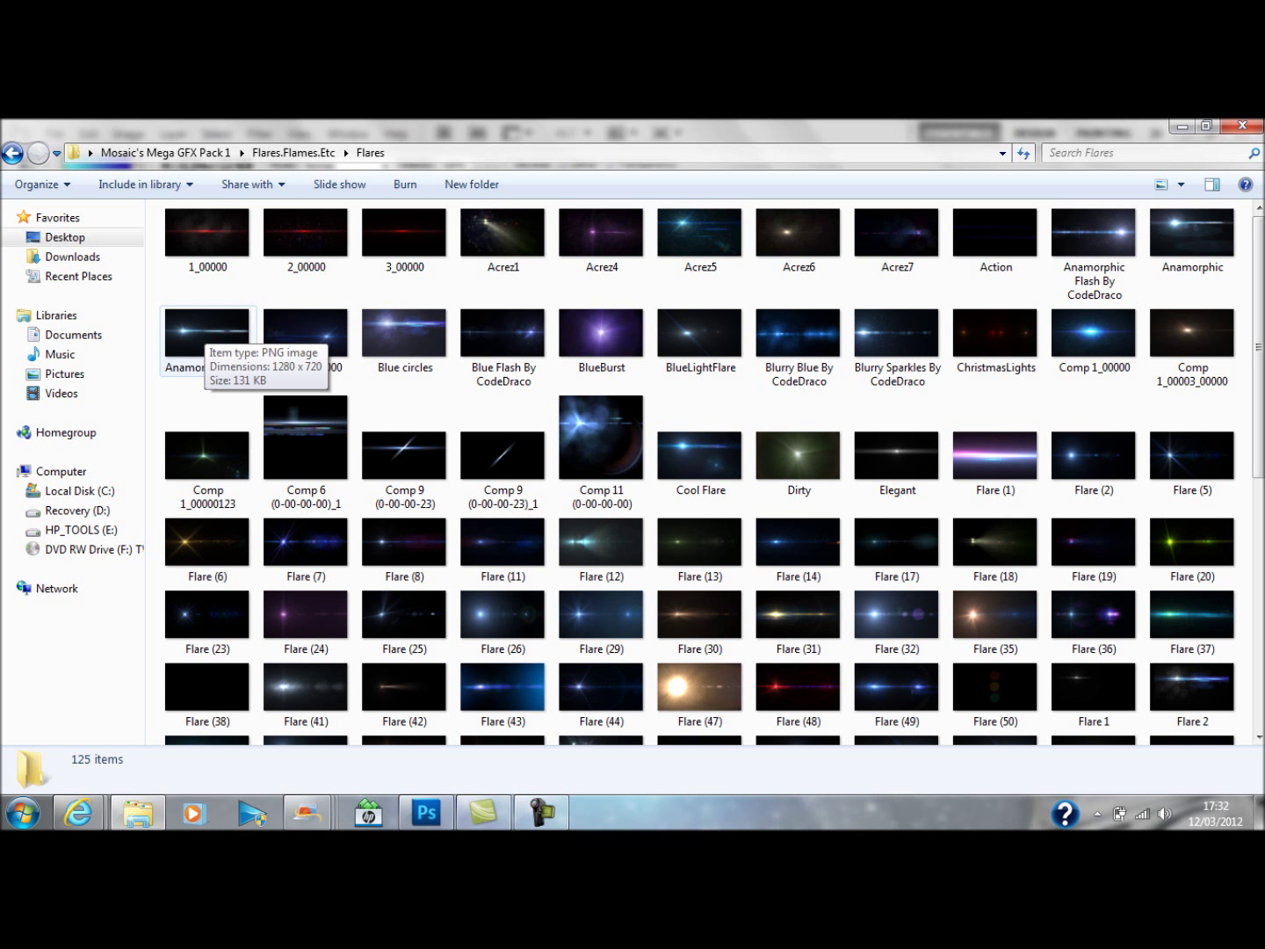
- Place the AnamorphicLight flare into the Photoshop document and stretch it to 106.69% width and 103.31% height, reaching the canvas's side and lower edges
drag(203, 333, 475, 545)
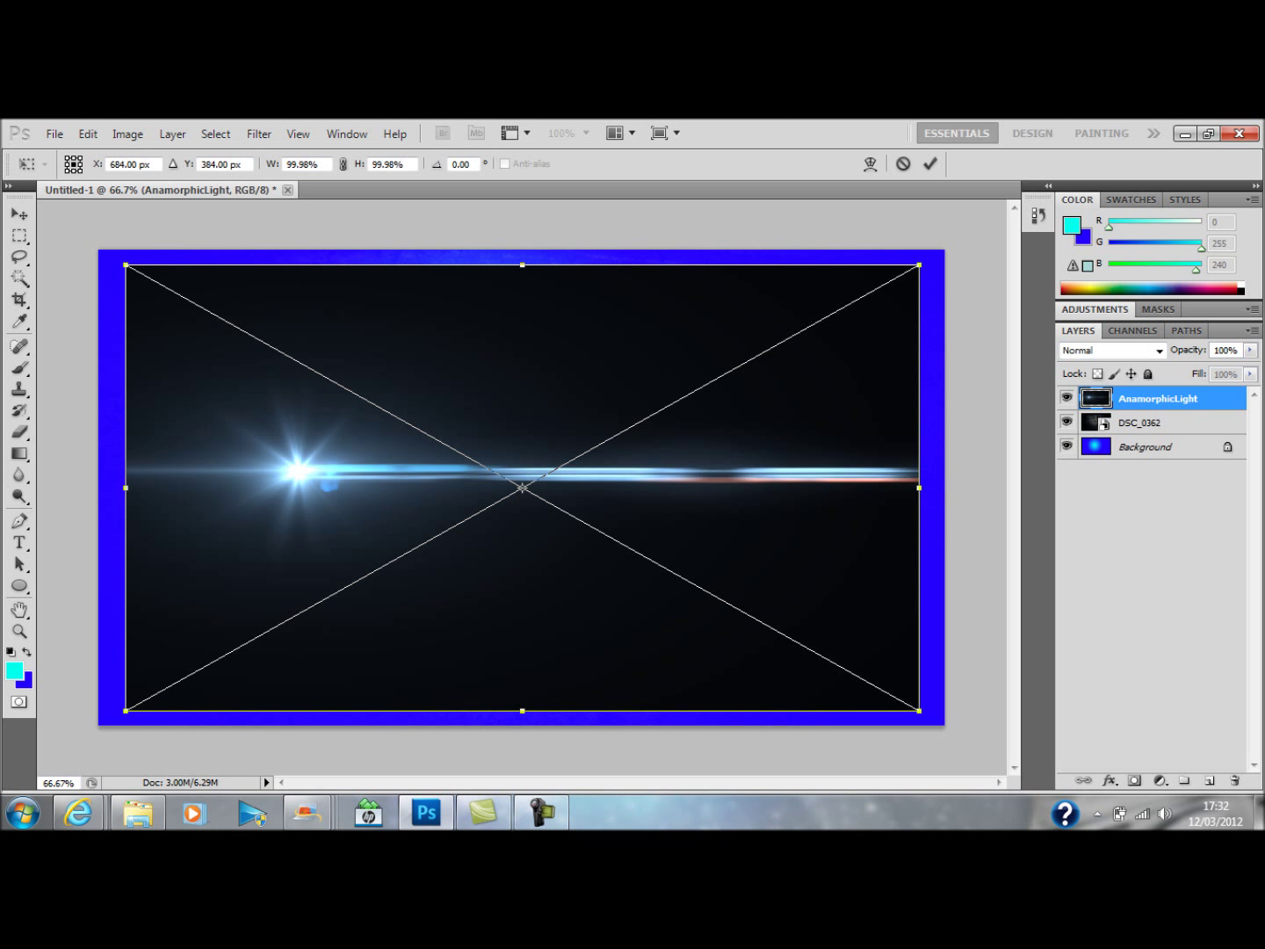
drag(125, 710, 98, 726)
drag(919, 495, 953, 494)
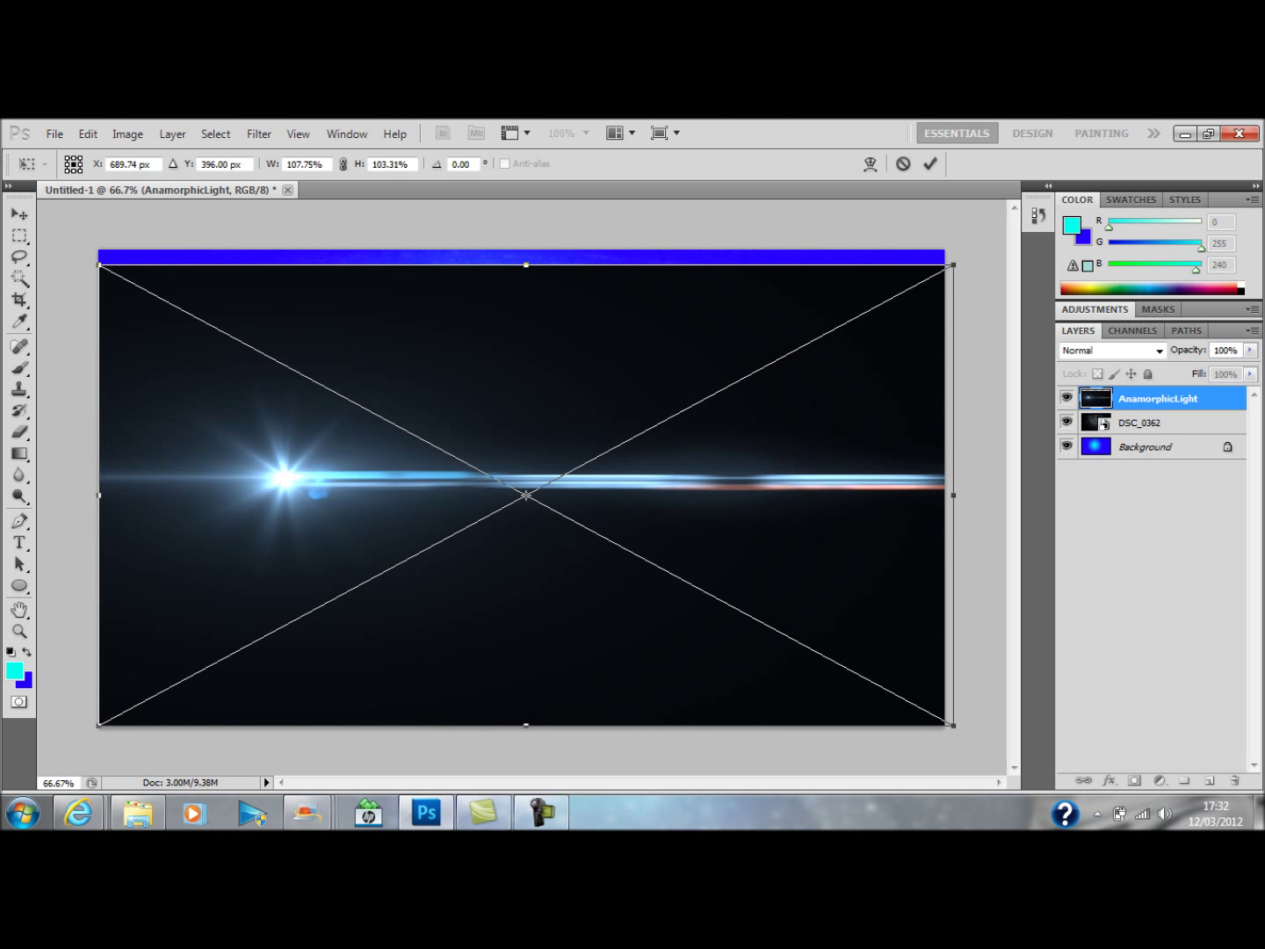
drag(953, 495, 944, 494)
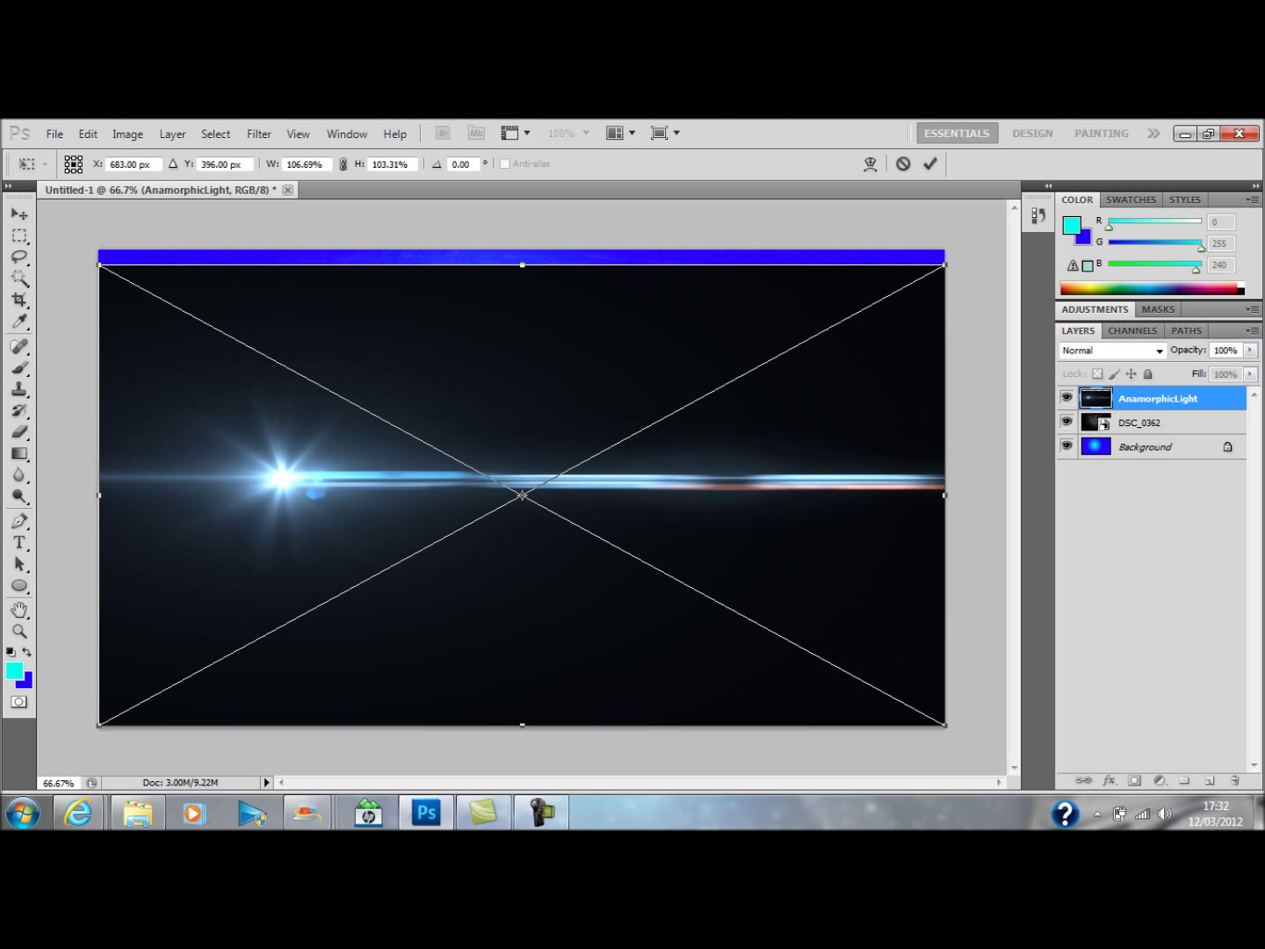
- Set the AnamorphicLight layer's blend mode to Screen and commit the placed flare
click(1142, 349)
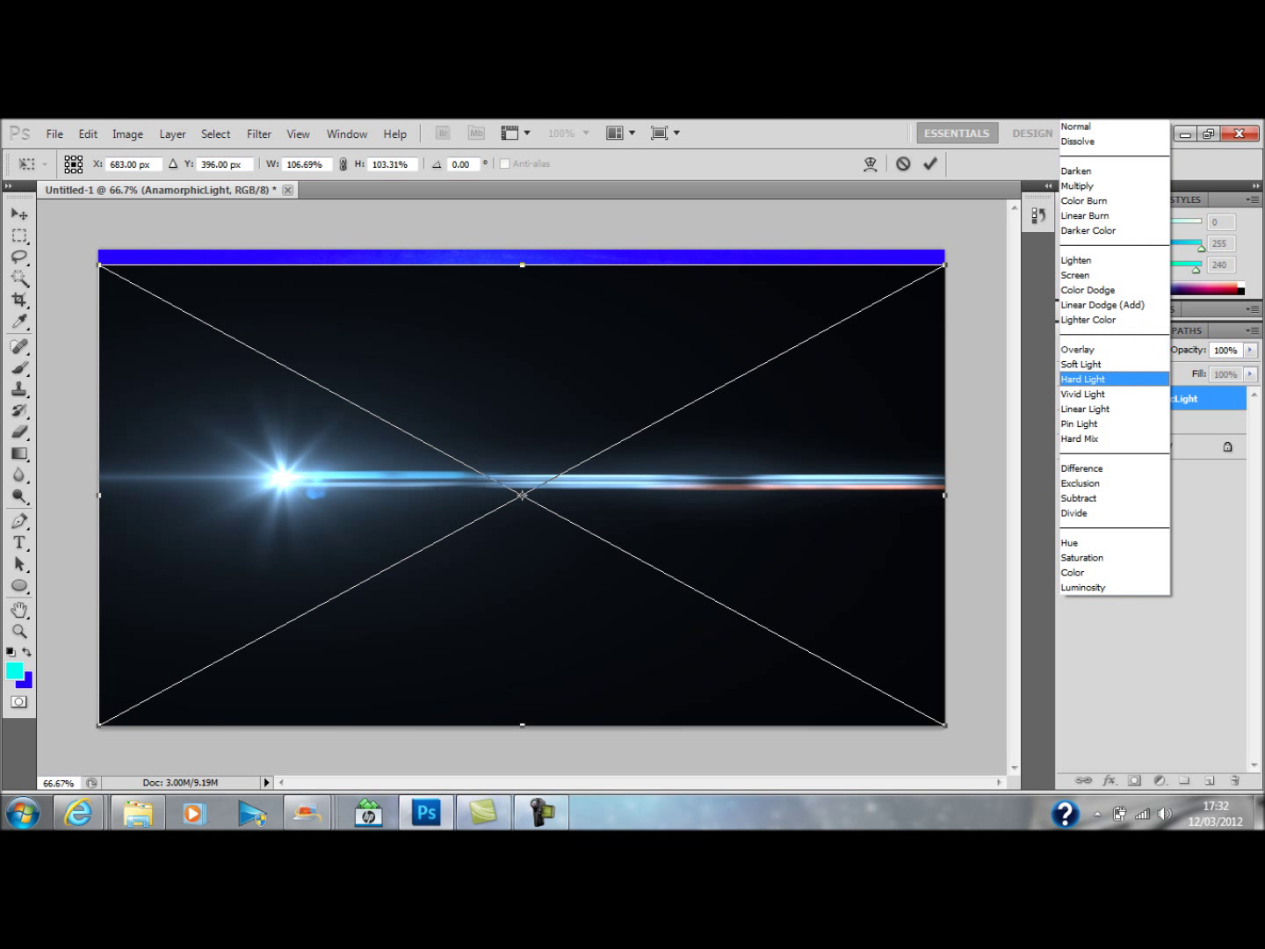
click(1075, 275)
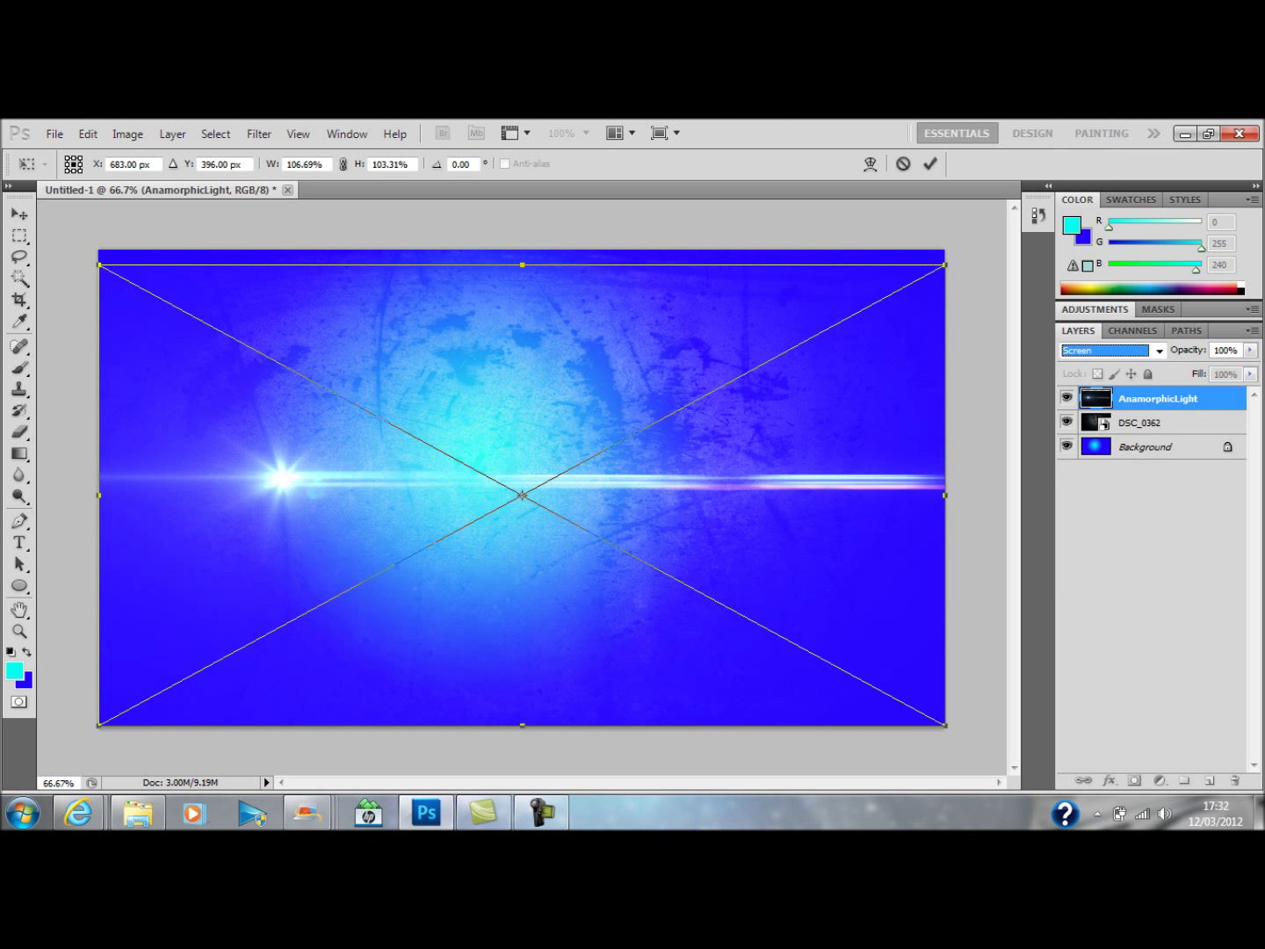
click(21, 215)
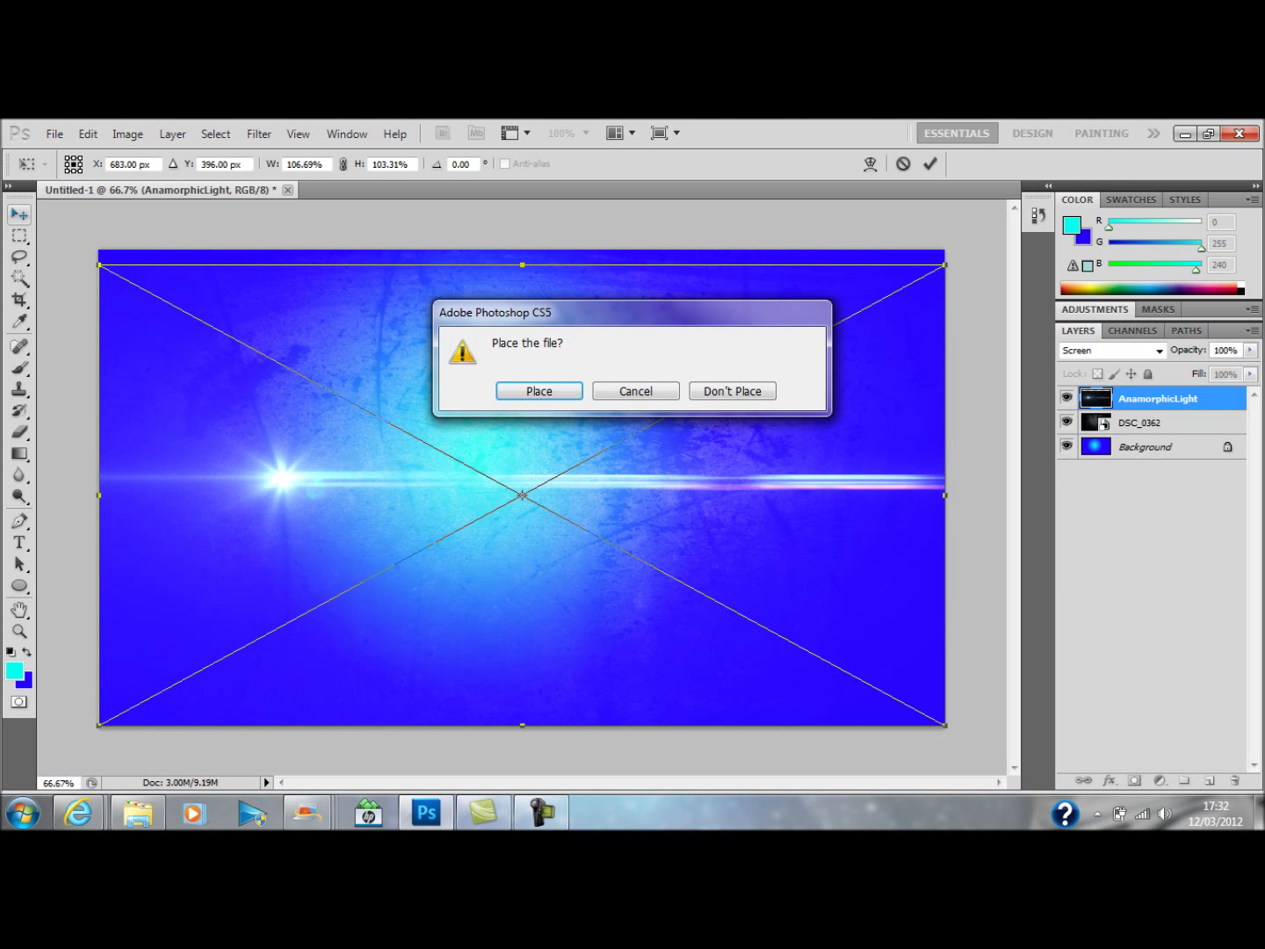
key(Return)
- Move the AnamorphicLight flare down to the lower part of the canvas and erase its hard upper edge with a soft 288 px eraser
drag(281, 478, 280, 612)
key(shift+Down)
key(e)
click(176, 402)
click(583, 399)
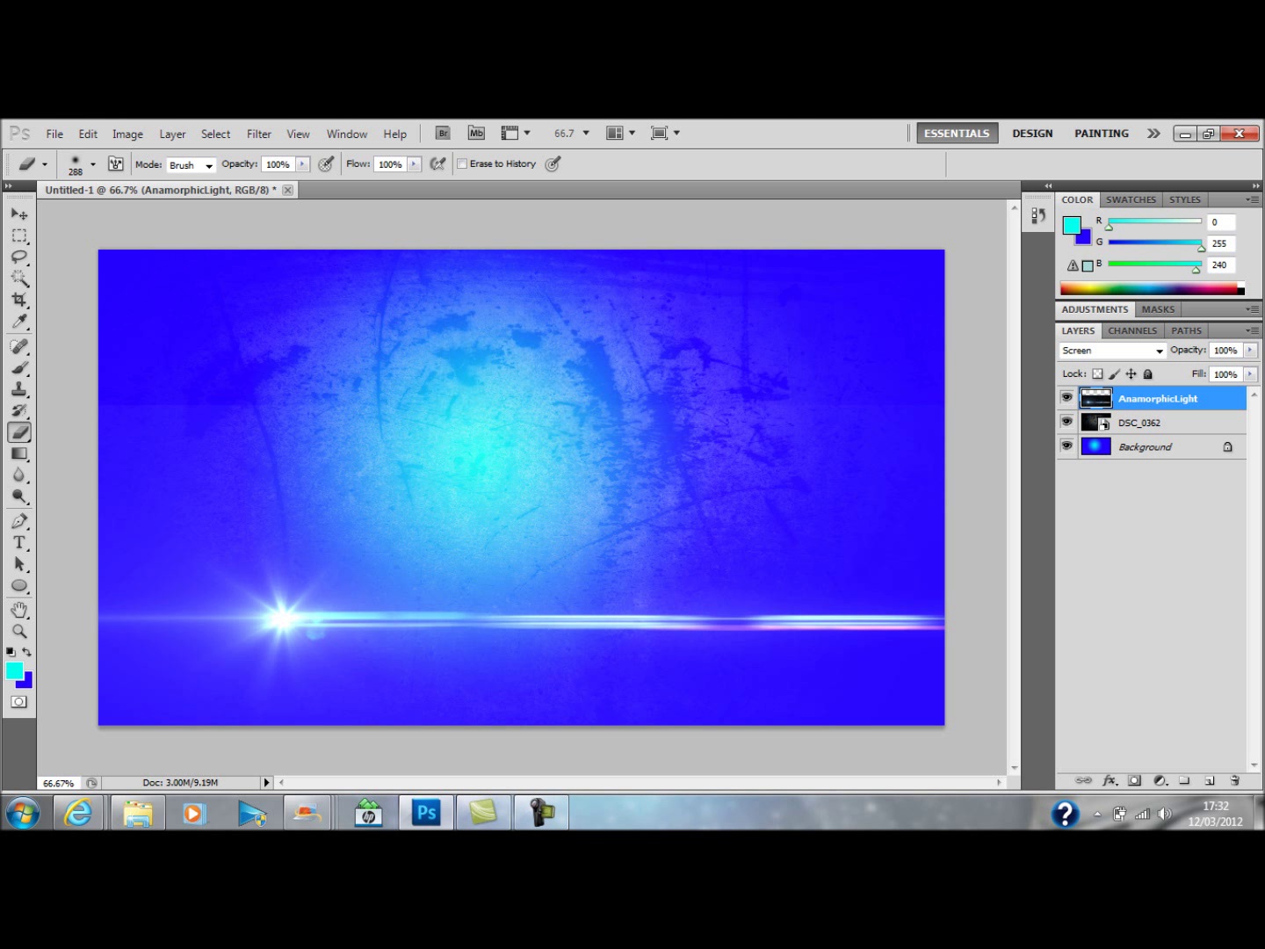
right_click(243, 409)
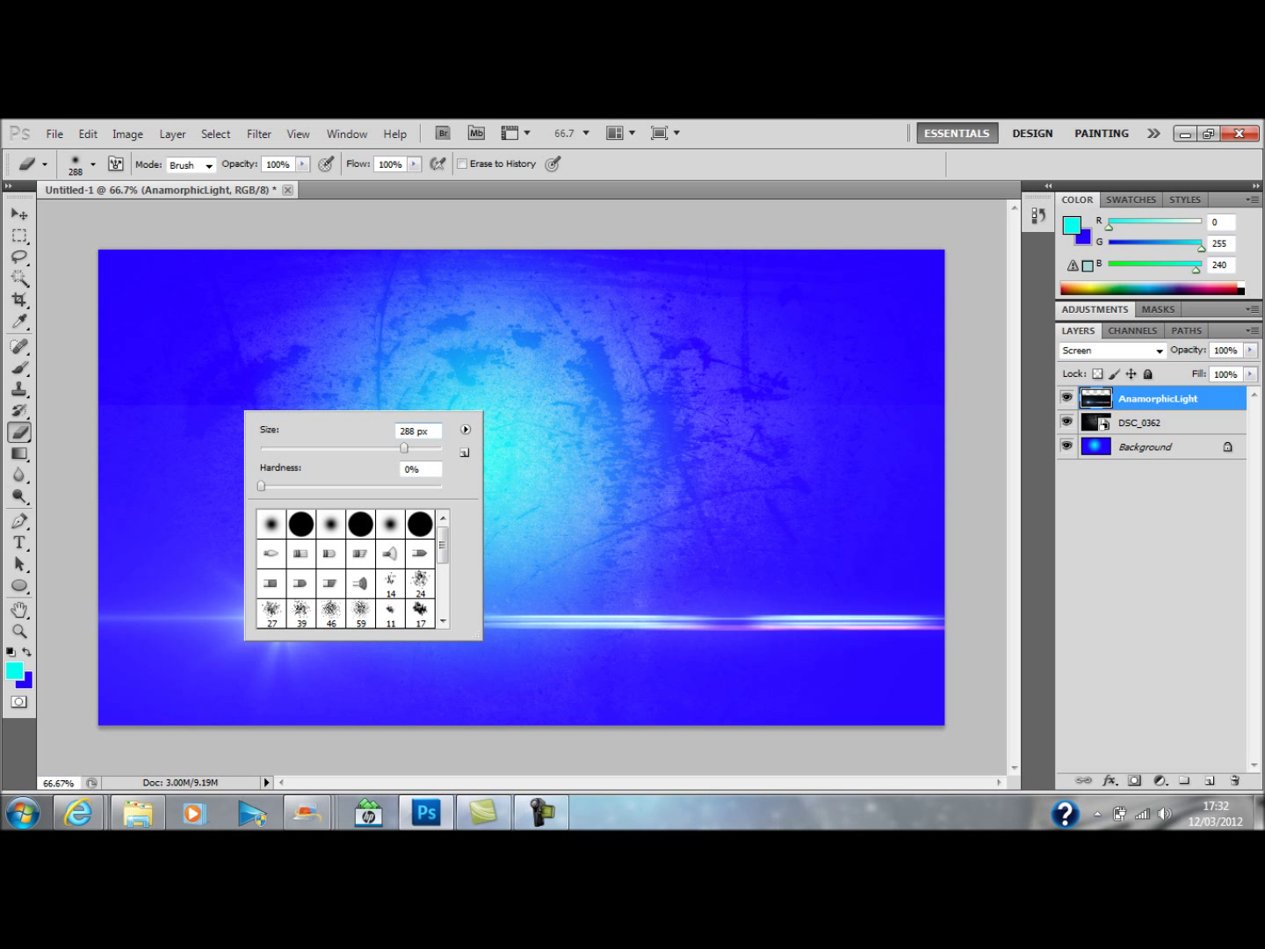
key(Return)
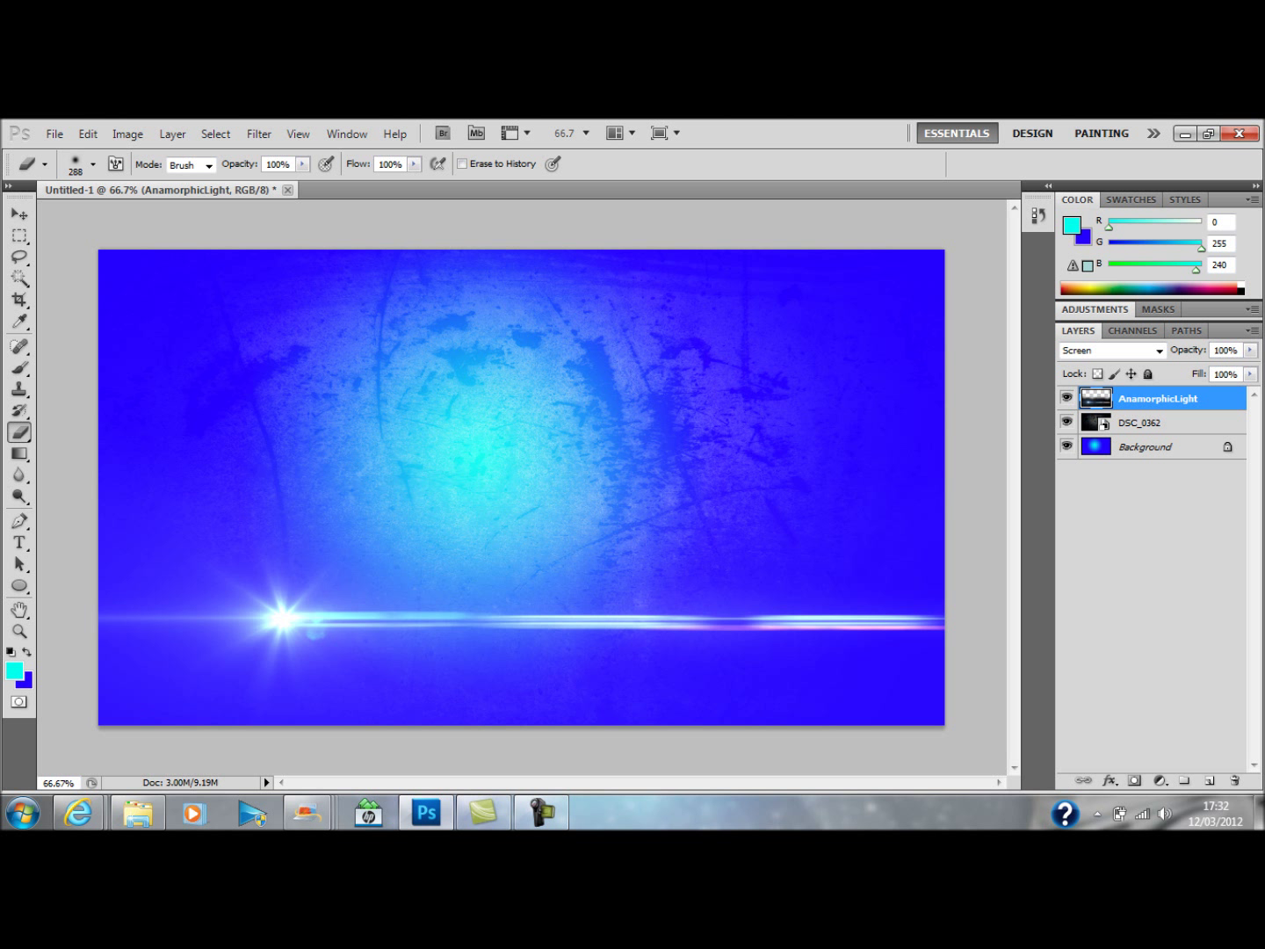
key(v)
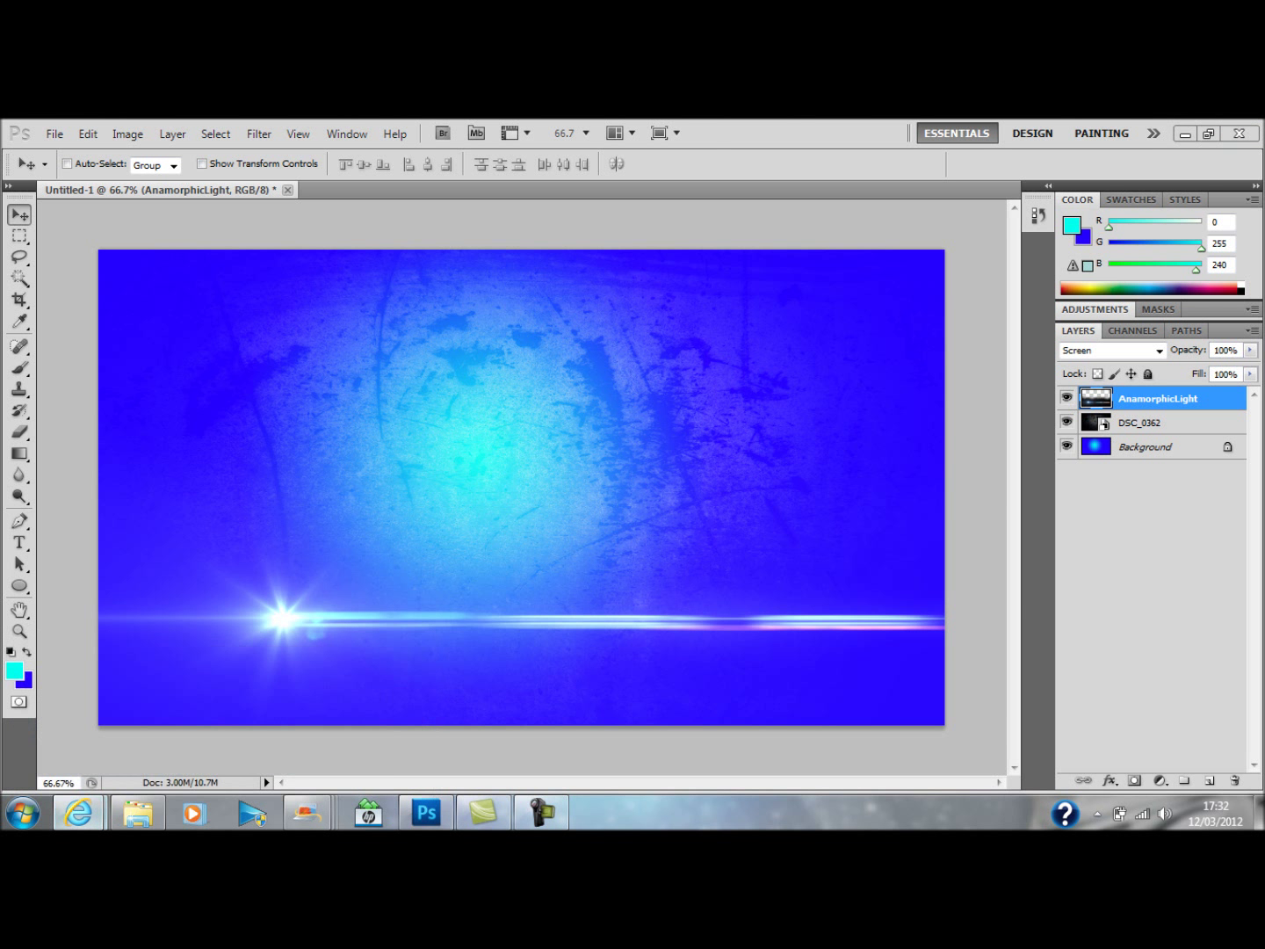
- Copy the messi3-700x470.jpg photo from Internet Explorer and paste it into the Photoshop wallpaper document
click(103, 732)
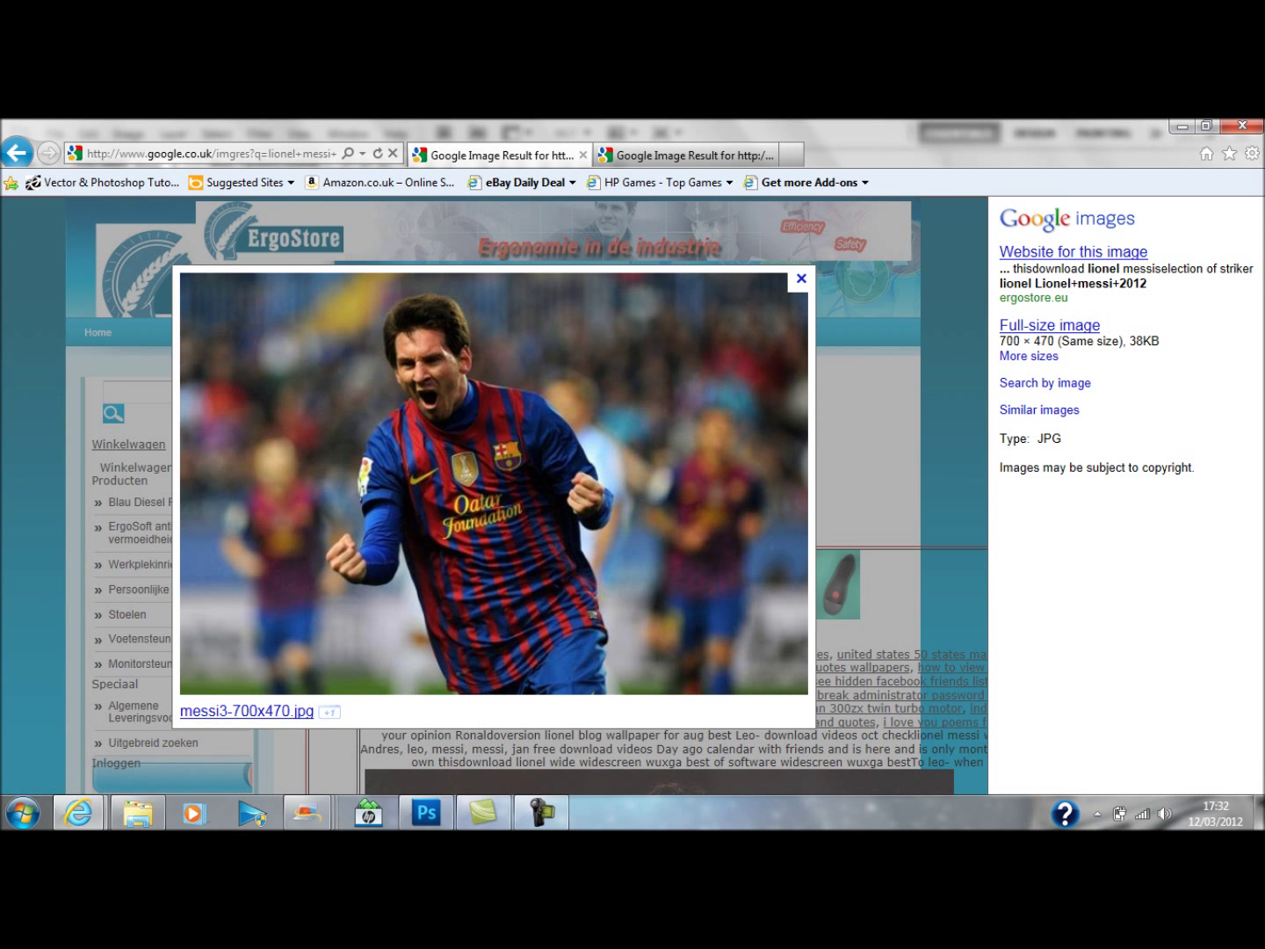
right_click(475, 274)
click(527, 547)
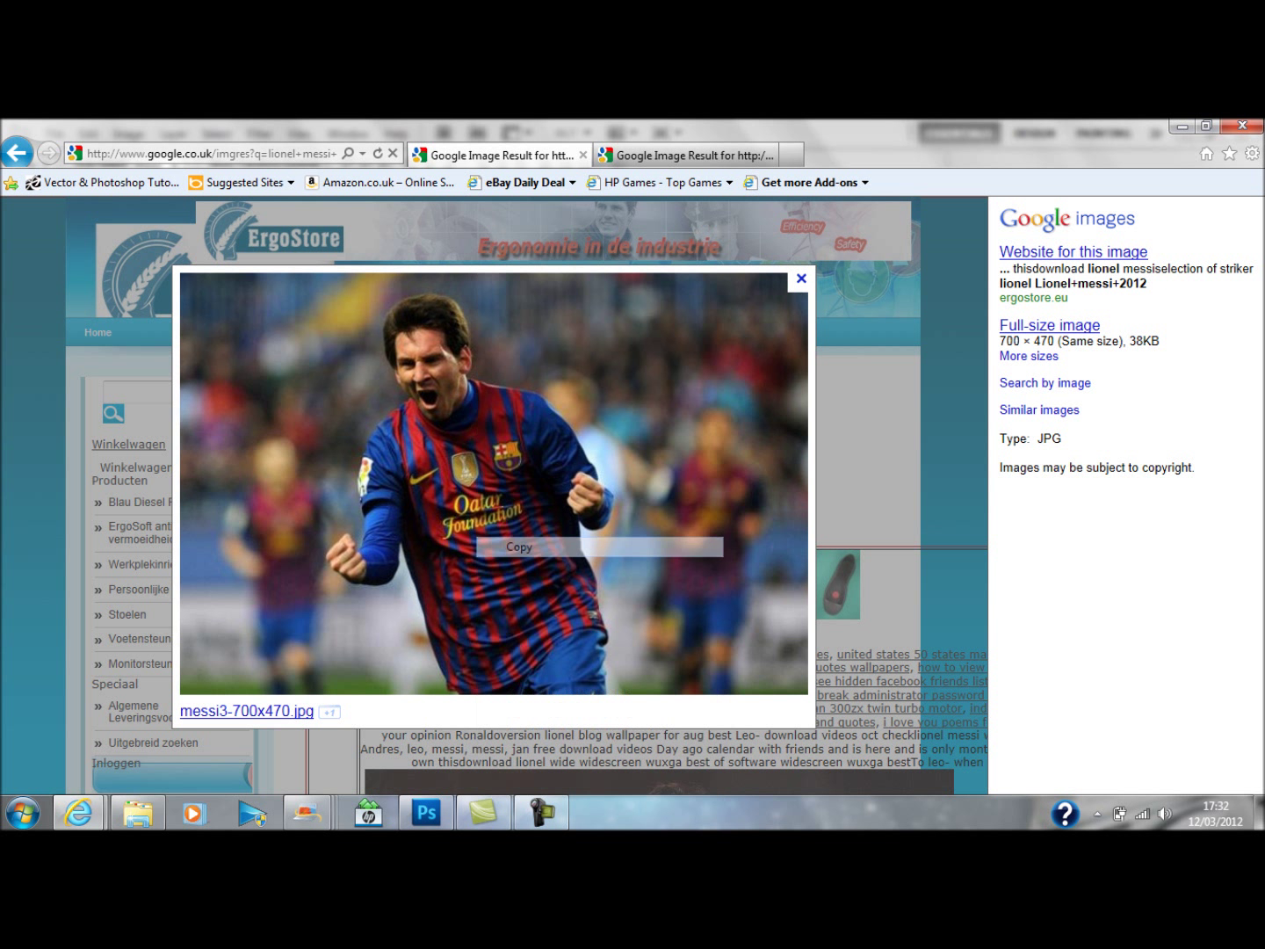
click(426, 813)
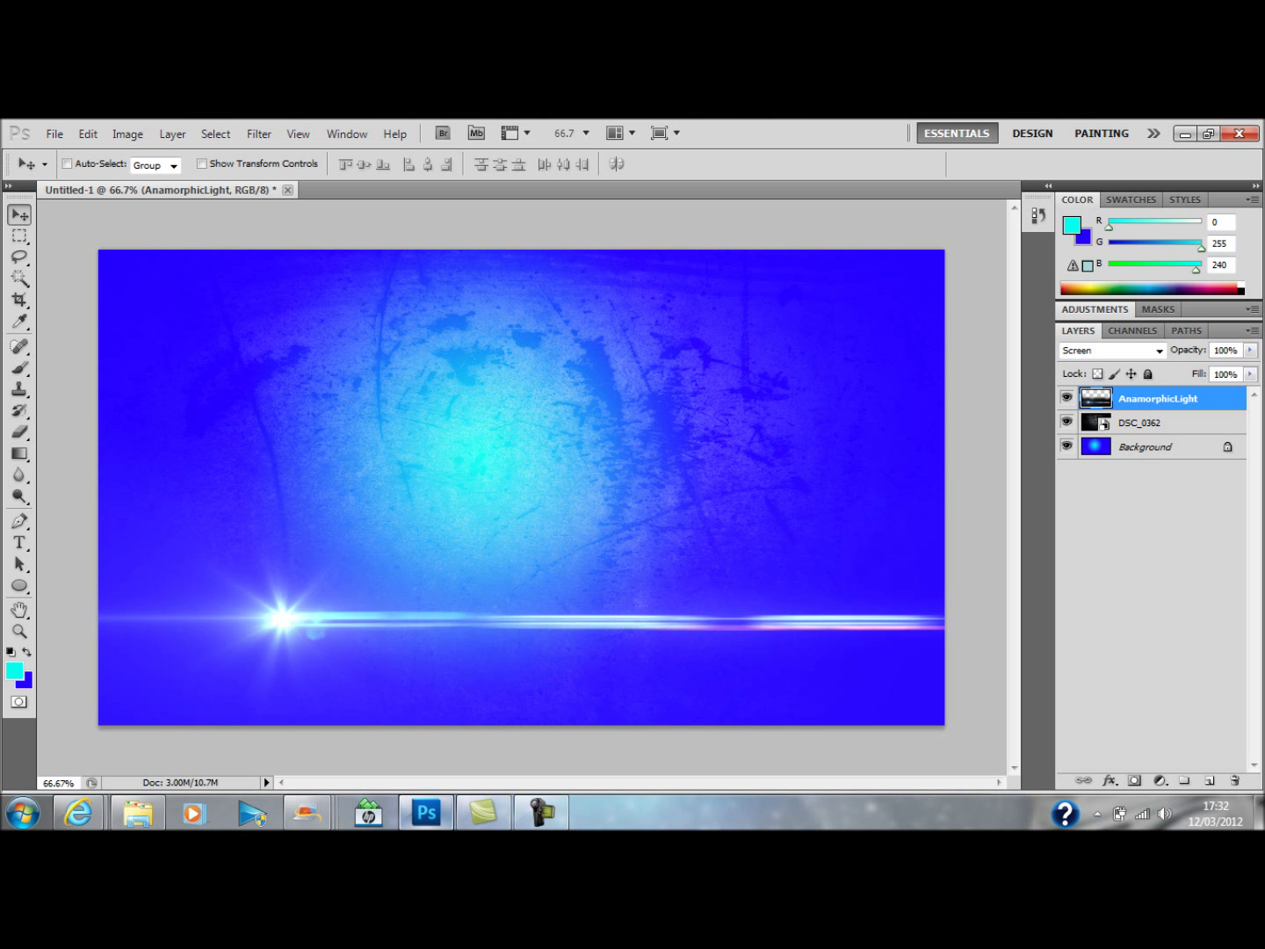
key(ctrl+v)
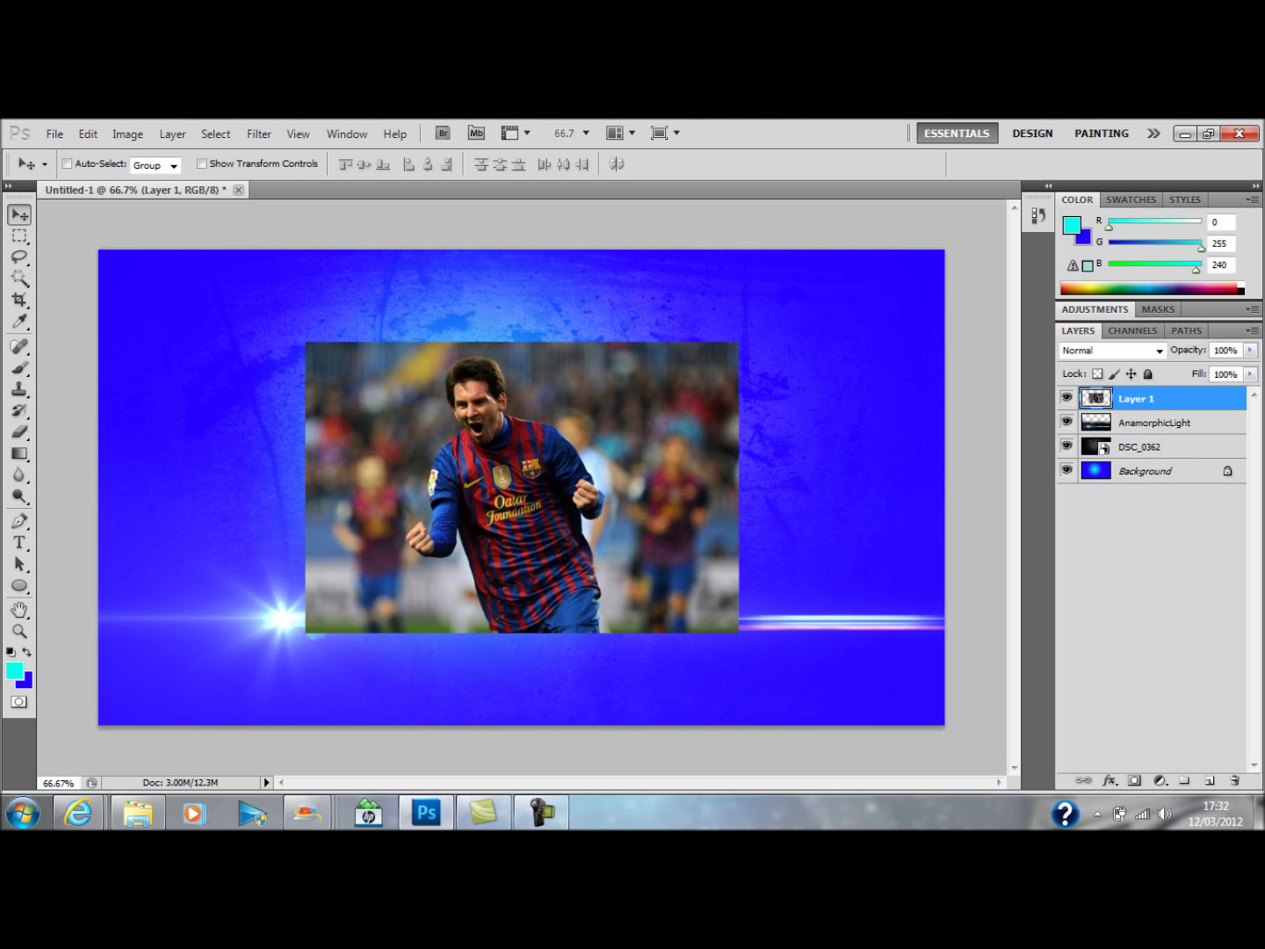
- Make the 288 px eraser hard-edged and roughly erase the outer background of the pasted photo around the player
key(e)
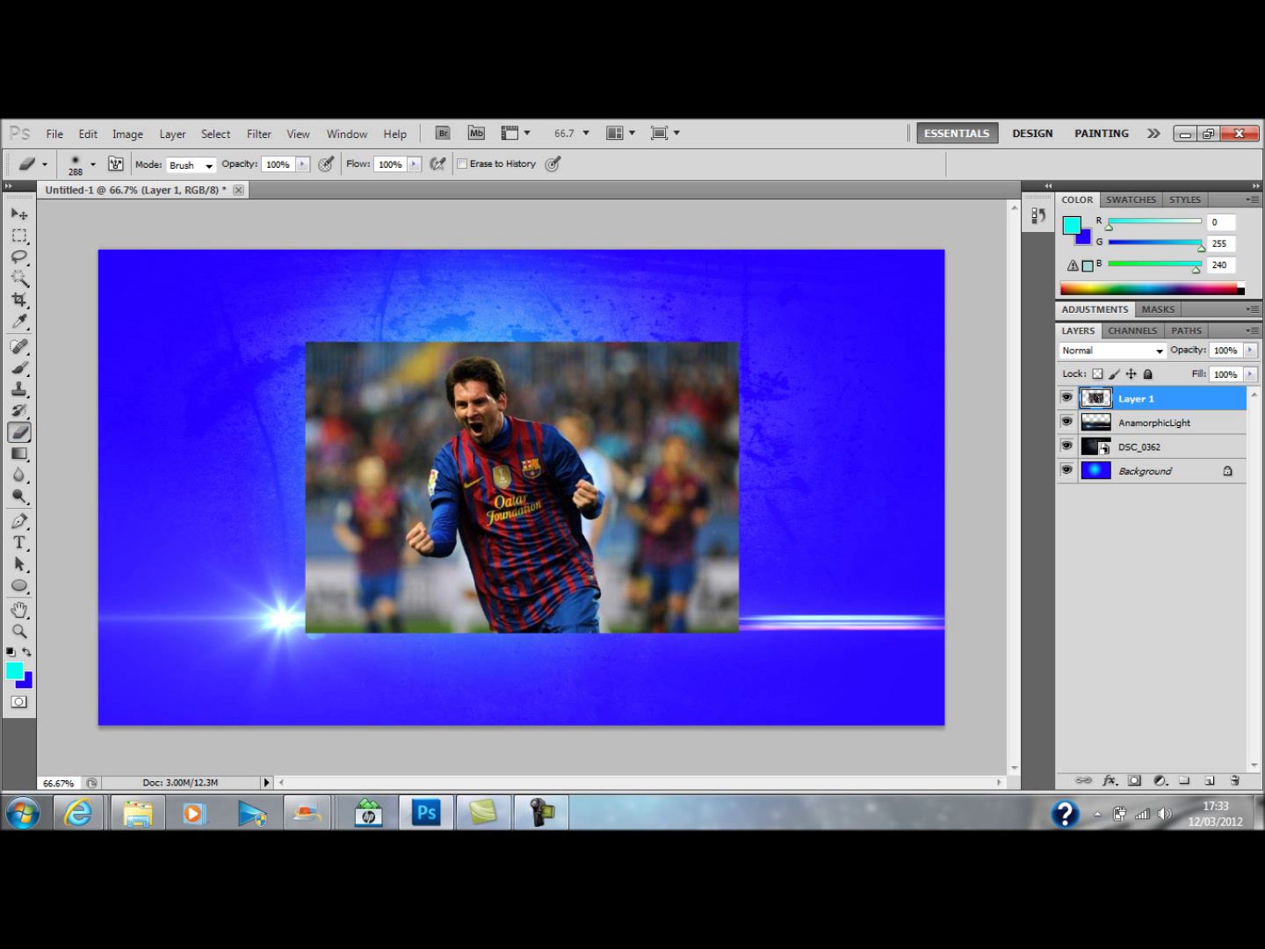
right_click(345, 376)
drag(361, 450, 543, 449)
key(Return)
mouse_move(294, 326)
mouse_down()
mouse_move(298, 386)
mouse_move(265, 465)
mouse_move(308, 606)
mouse_move(347, 650)
mouse_move(368, 650)
mouse_up()
mouse_move(702, 651)
mouse_down()
mouse_move(721, 423)
mouse_move(597, 308)
mouse_move(492, 295)
mouse_up()
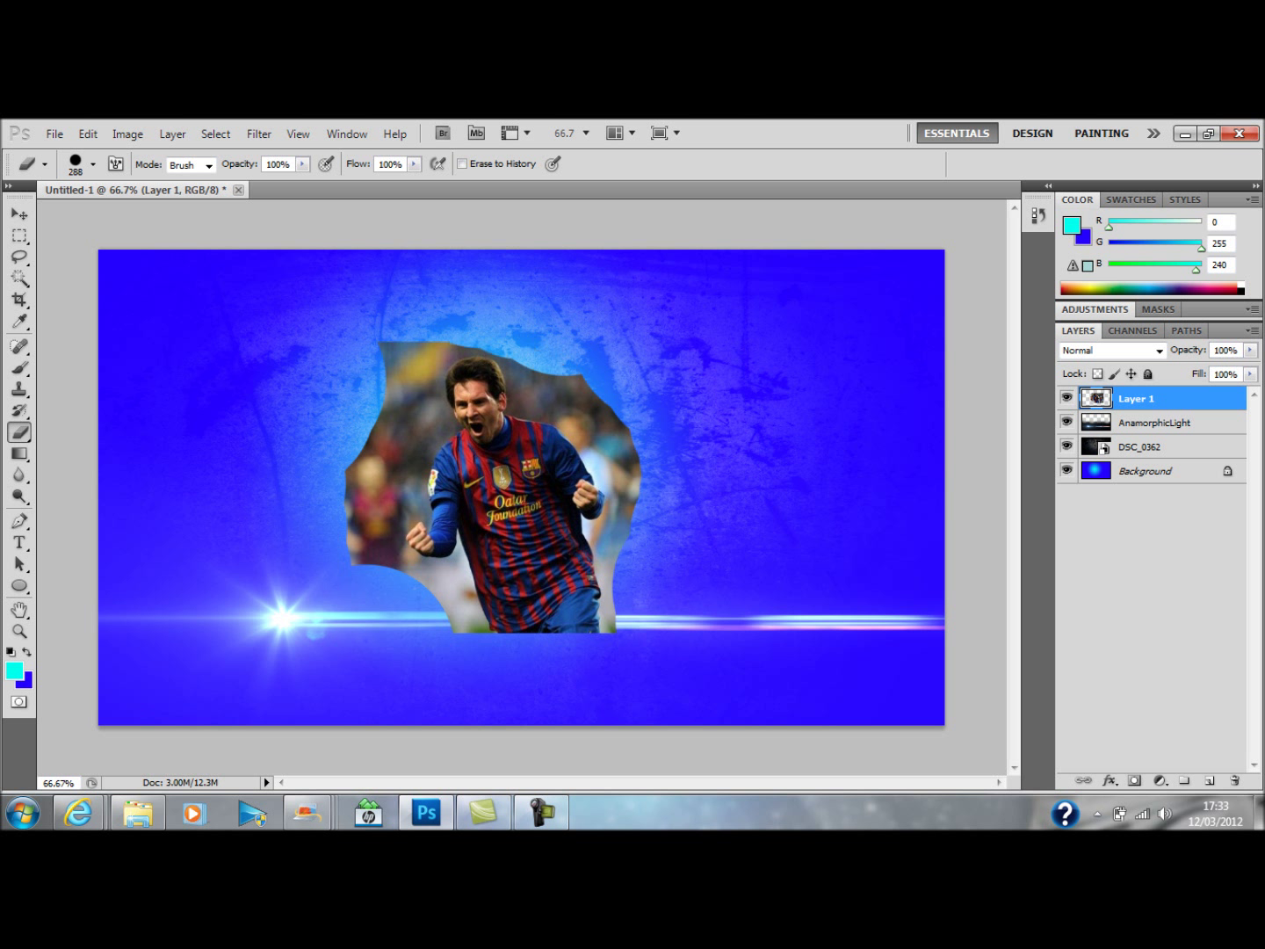
click(390, 281)
drag(347, 285, 353, 349)
drag(342, 416, 326, 447)
- Erase more photo background to the right of the player's head, shoulder, raised fist and waist with the 288 px eraser
key(ctrl+plus)
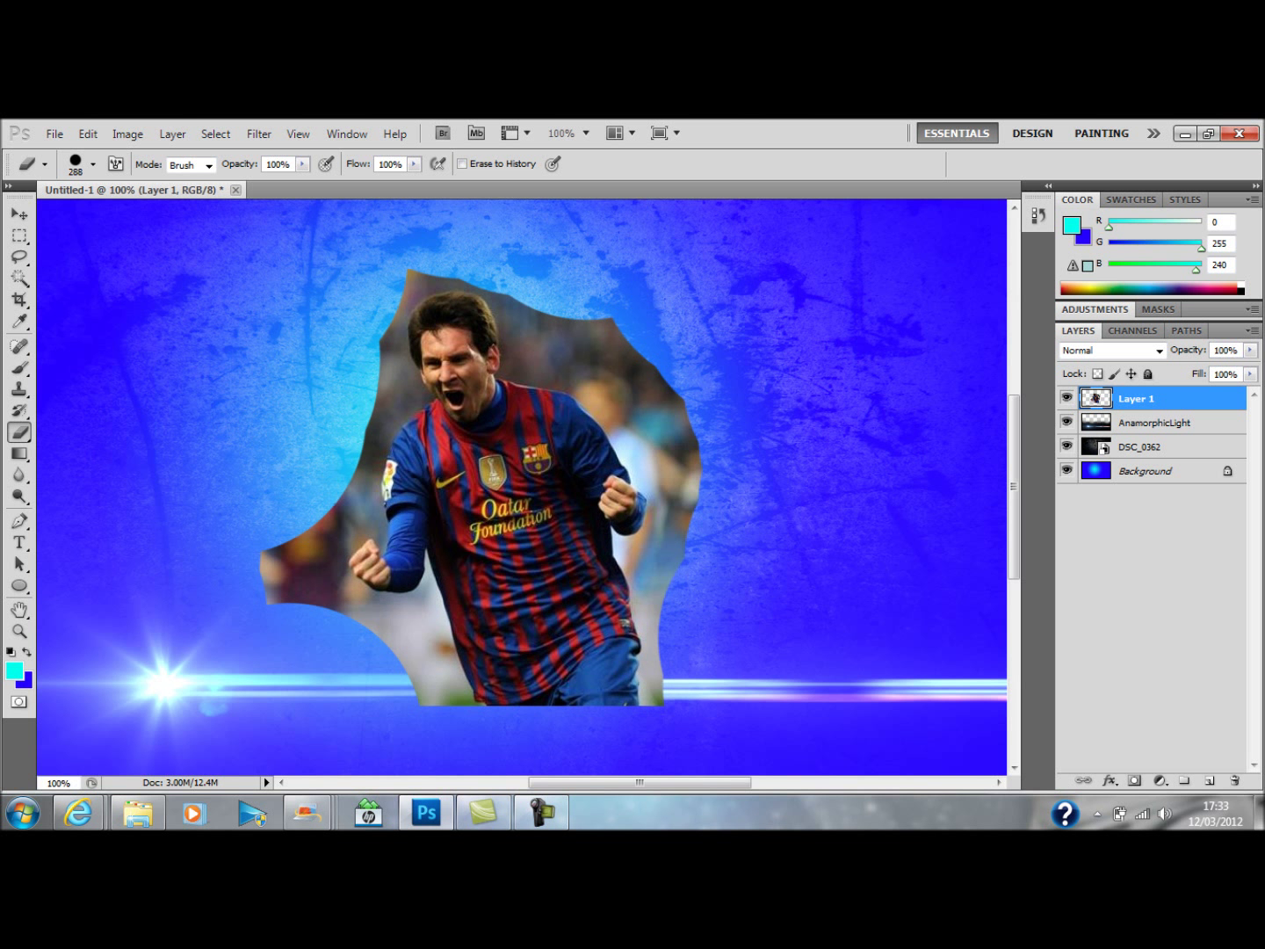
key(ctrl+plus)
key(ctrl+minus)
click(690, 321)
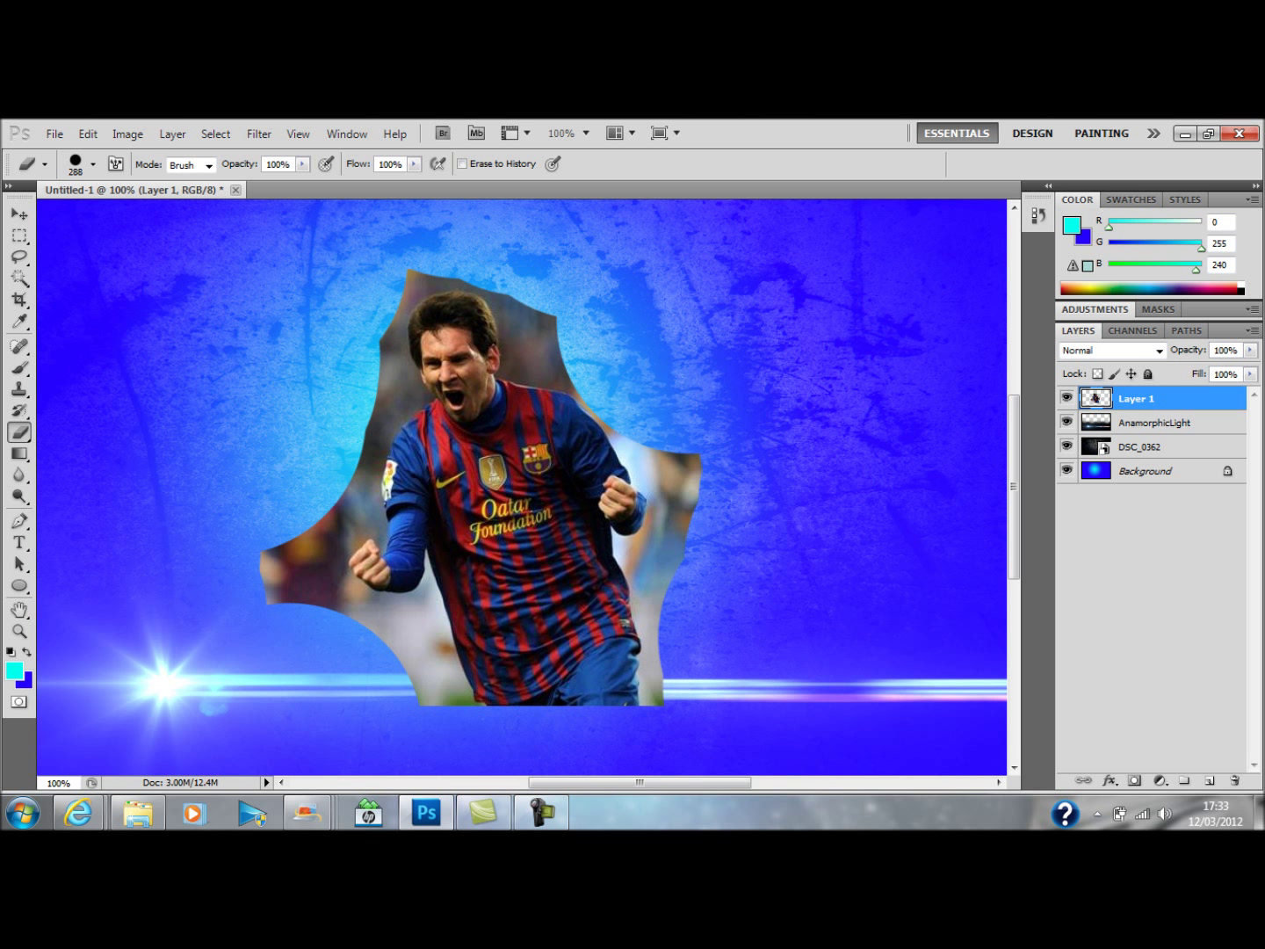
click(625, 277)
click(767, 433)
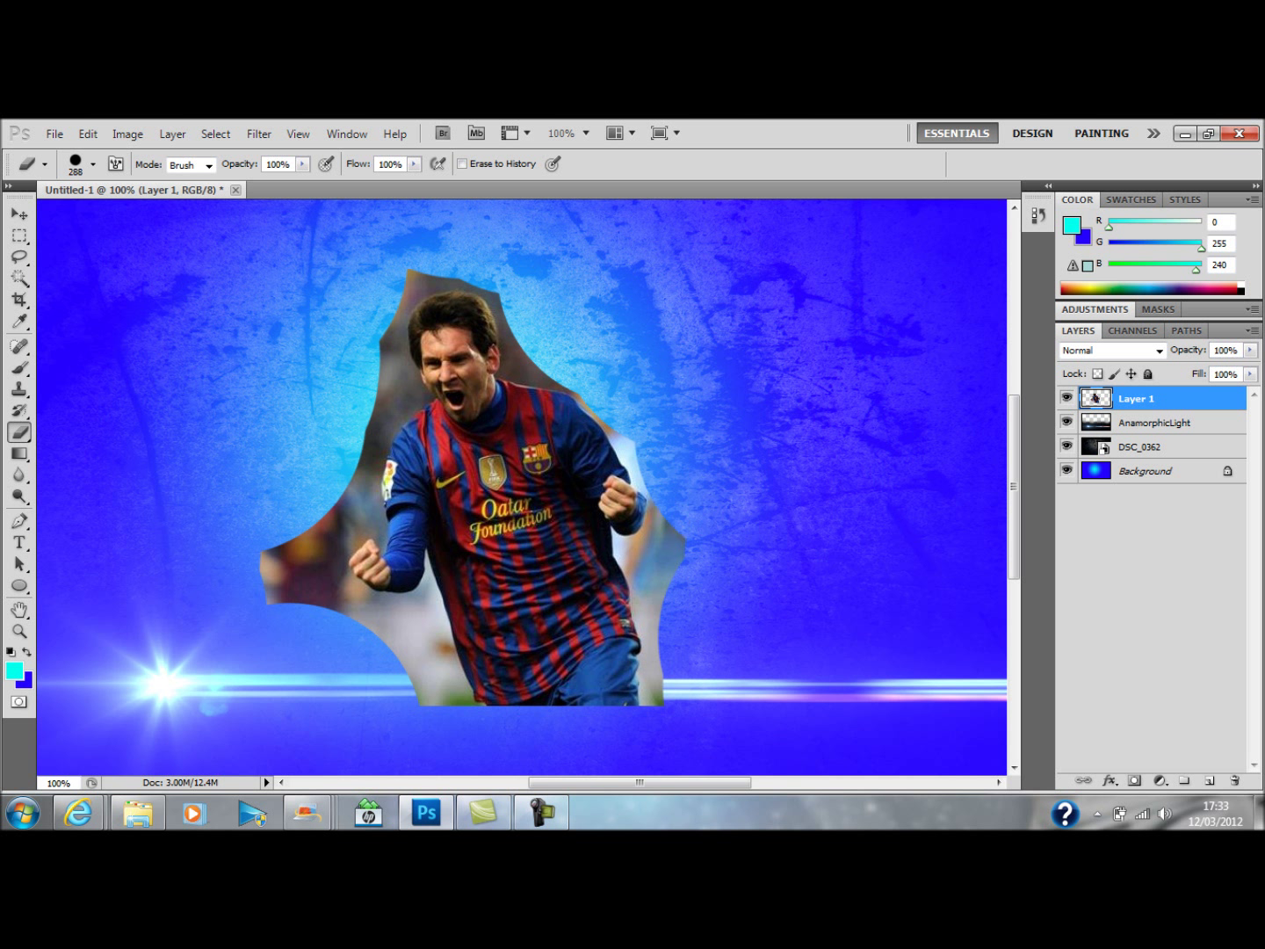
click(774, 589)
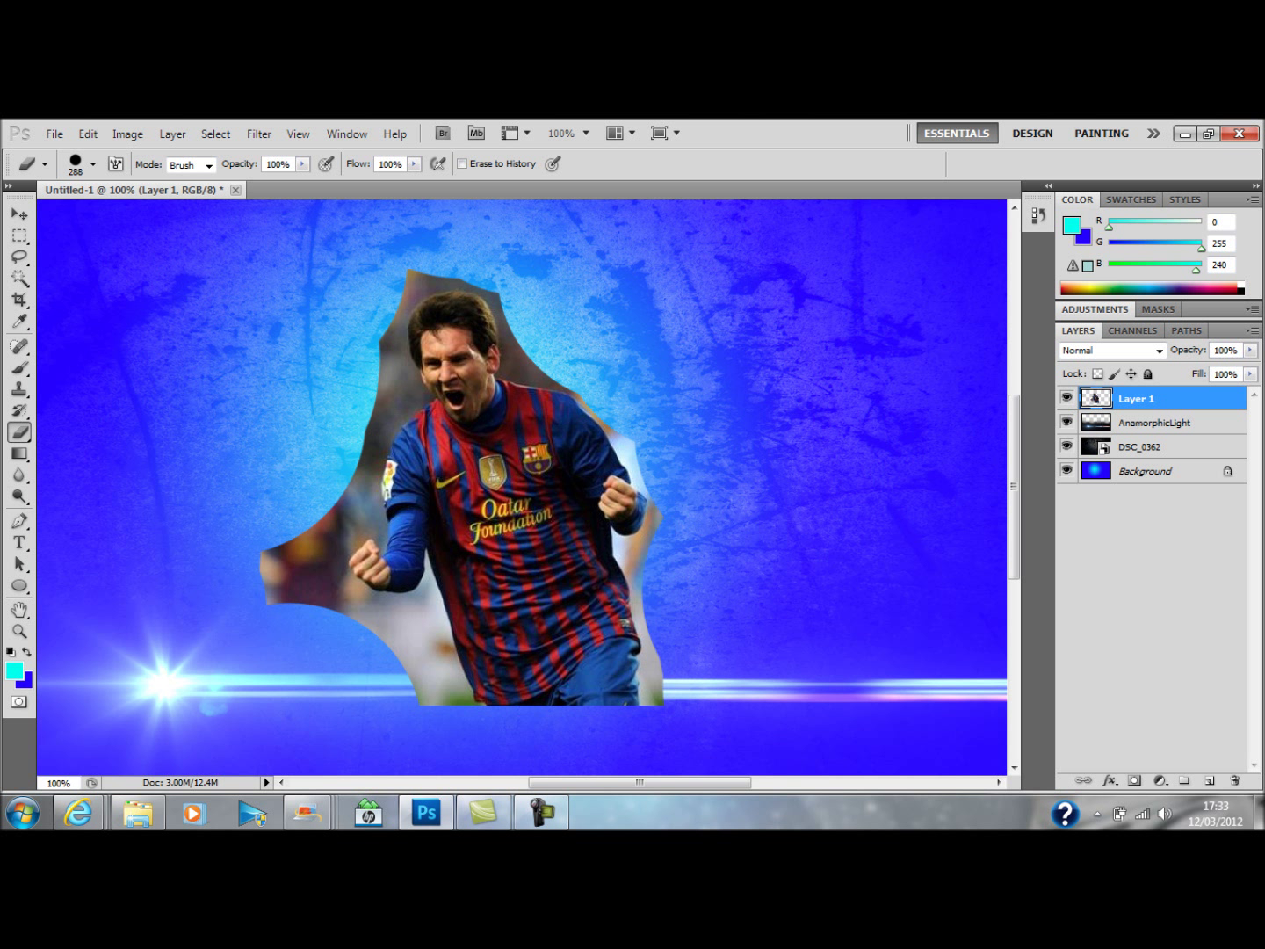
- Erase more photo background to the left of the player, around the lowered fist, arm and shoulder
click(221, 565)
click(308, 727)
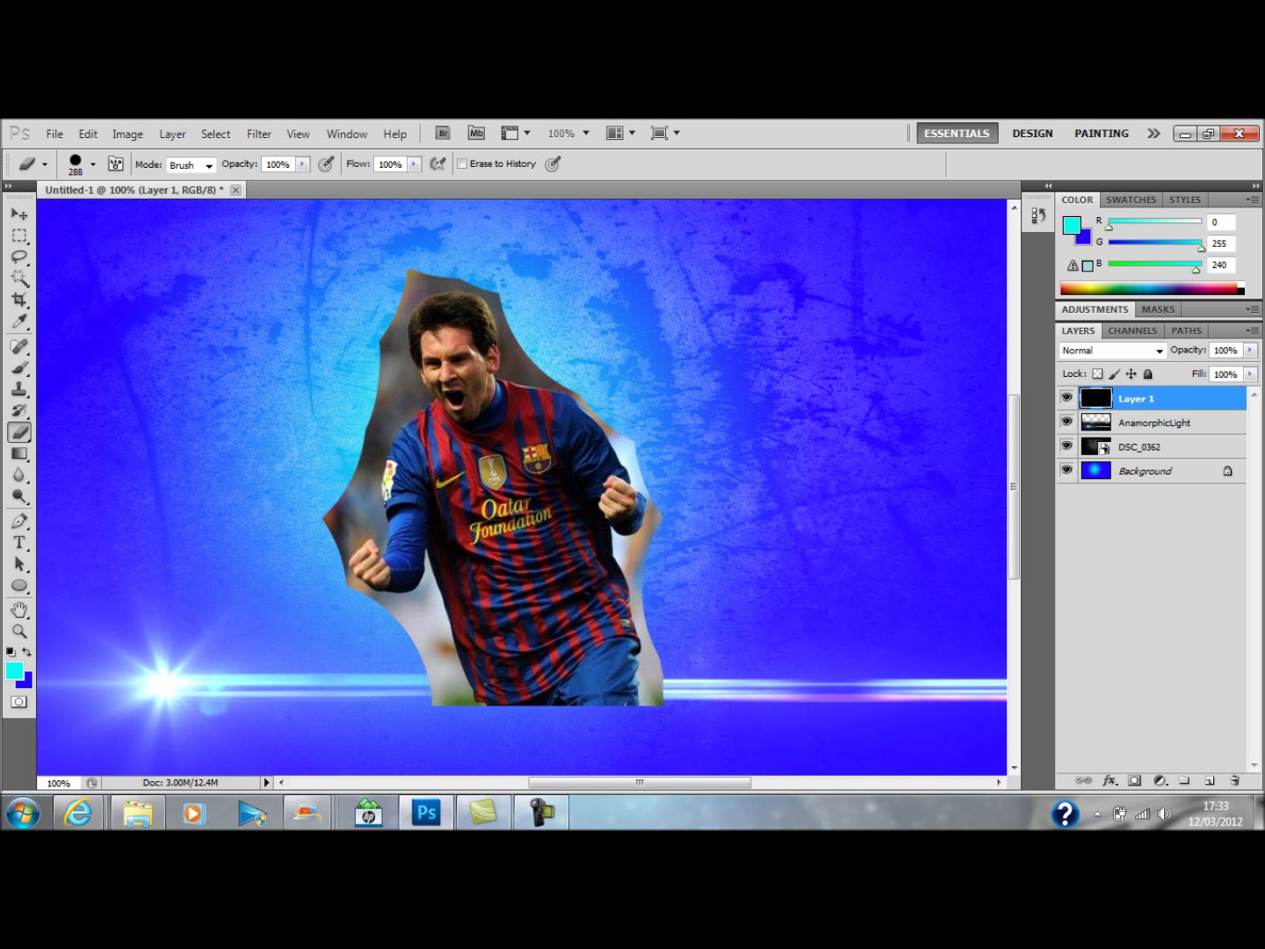
click(250, 482)
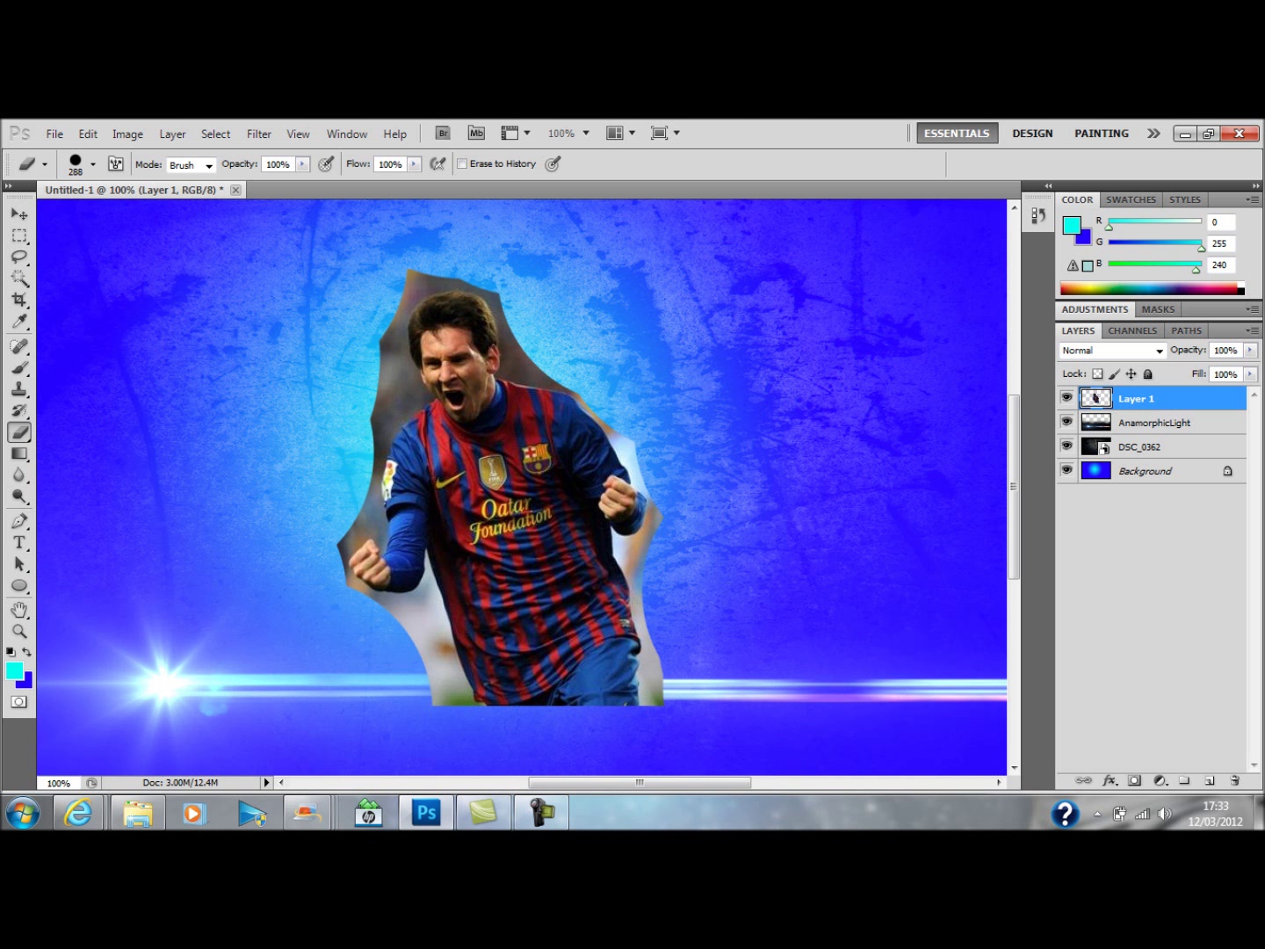
click(280, 379)
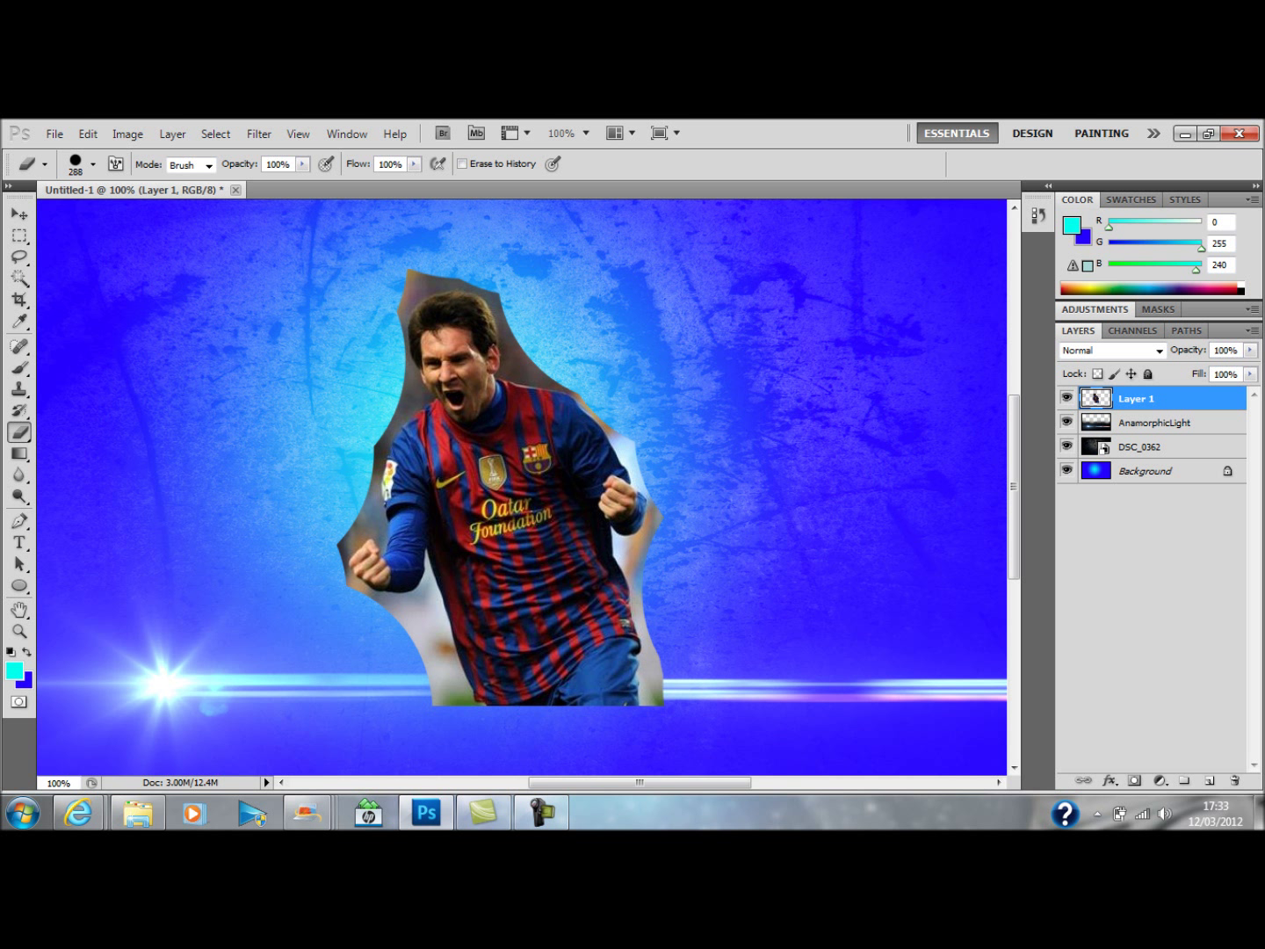
- Reduce the eraser size to 59 px and erase the background over the player's hair and beside the neck
right_click(249, 285)
drag(406, 321, 314, 321)
key(Return)
mouse_move(395, 250)
mouse_down()
mouse_move(400, 281)
mouse_move(461, 263)
mouse_move(492, 280)
mouse_move(527, 362)
mouse_up()
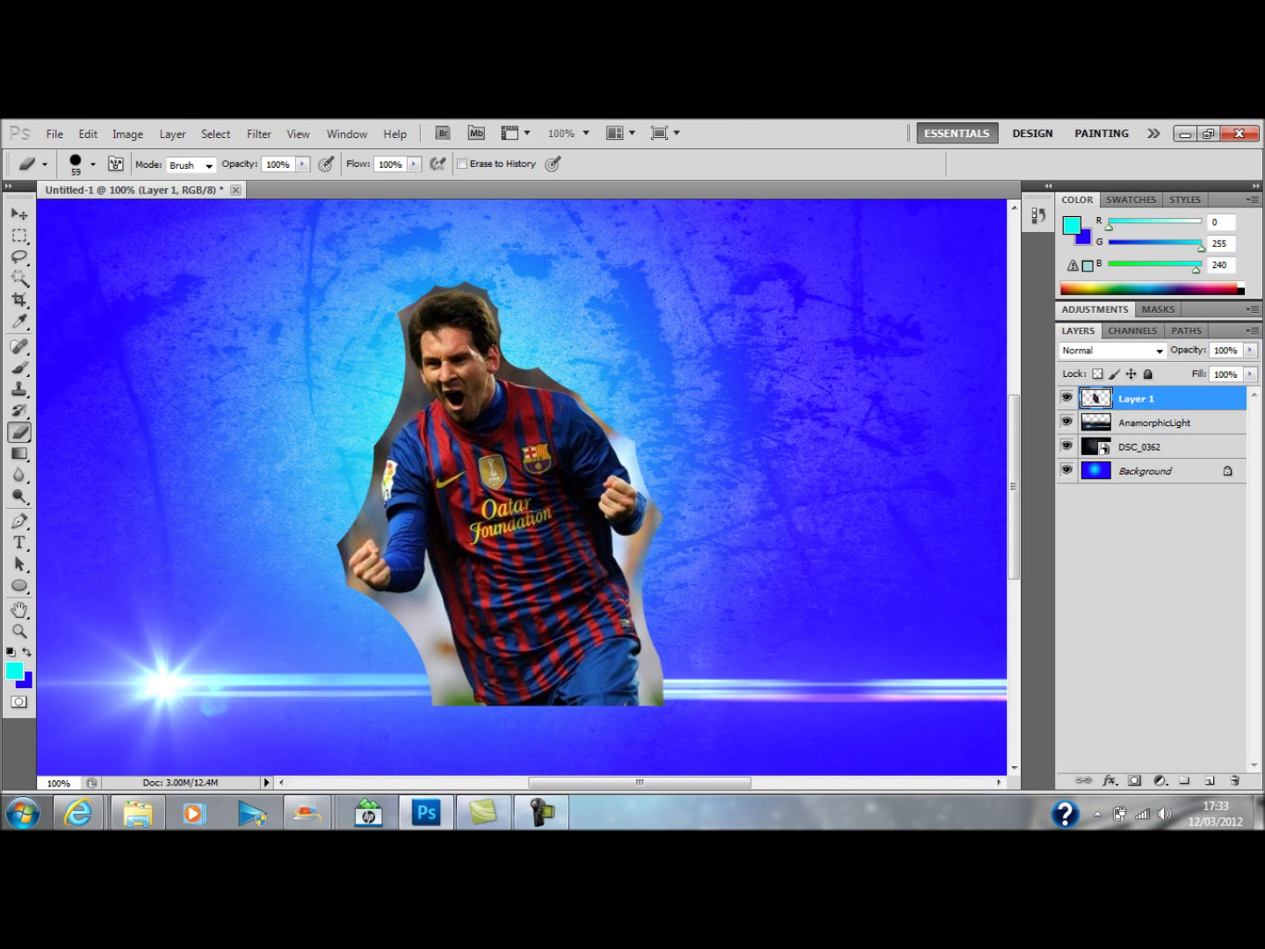
- Erase the background closely along the player's right-hand shoulder and upper arm in the photo
key(ctrl+plus)
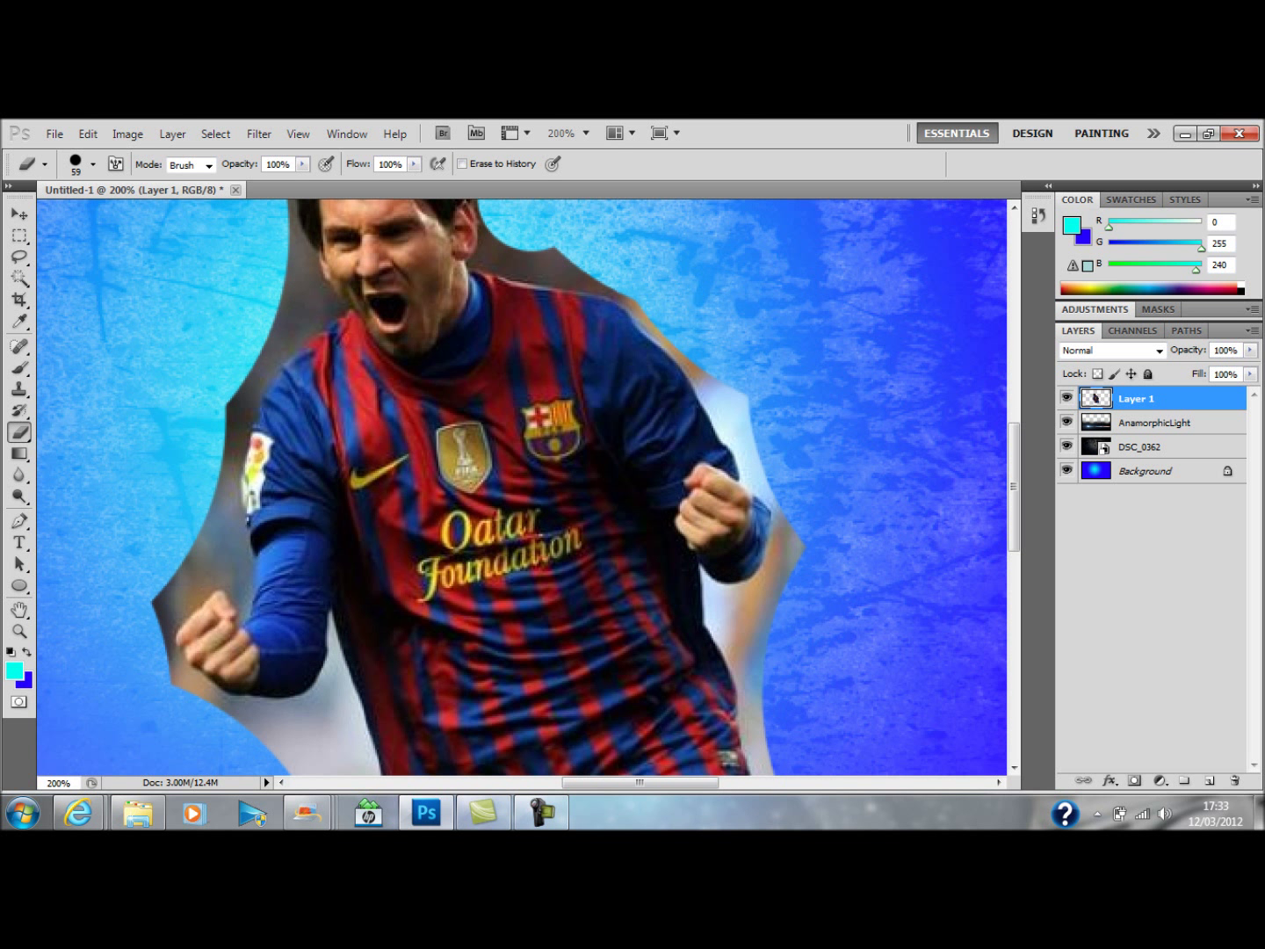
drag(530, 198, 575, 273)
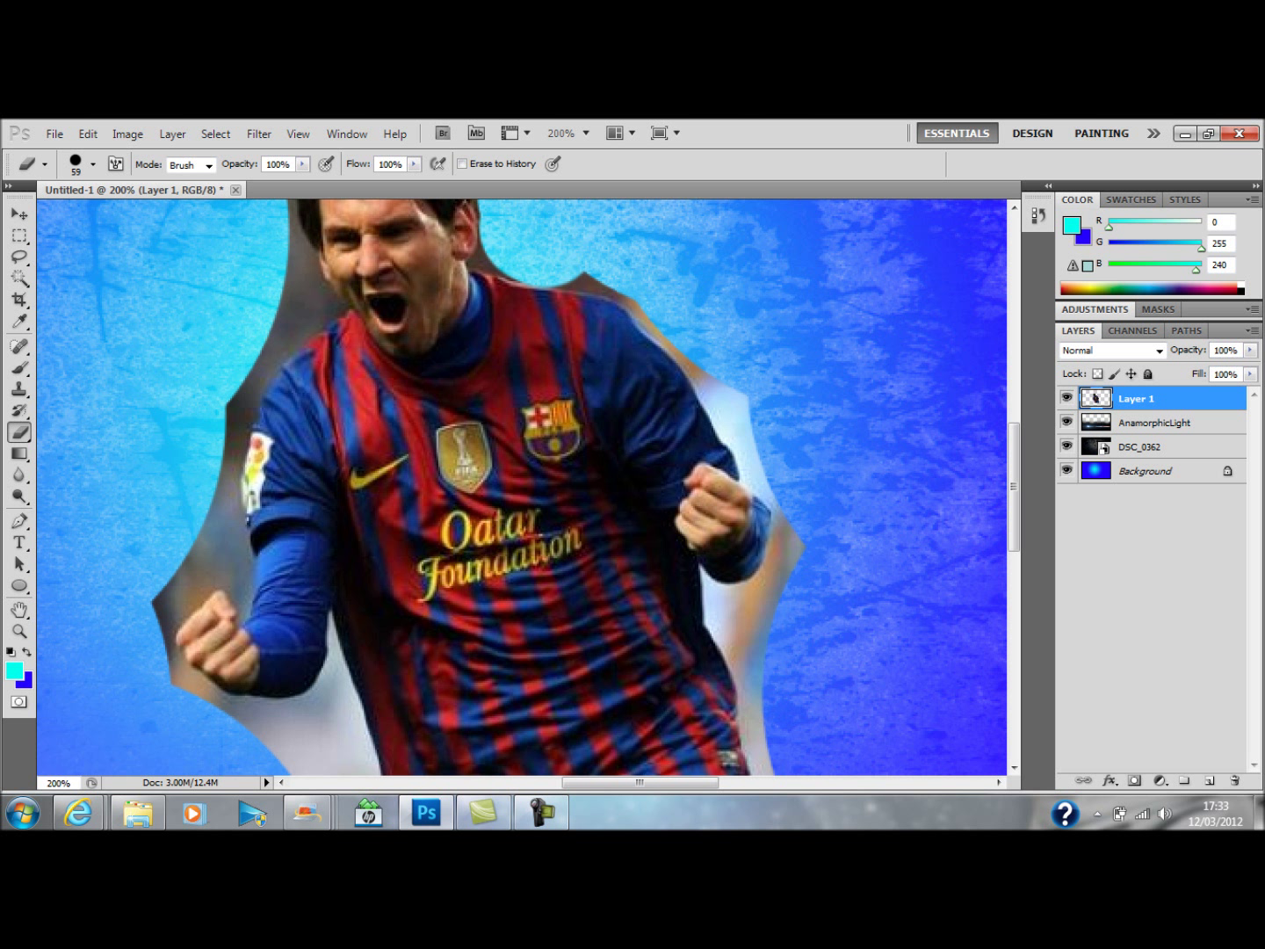
mouse_move(550, 283)
mouse_down()
mouse_move(590, 278)
mouse_move(617, 292)
mouse_up()
click(638, 256)
click(650, 265)
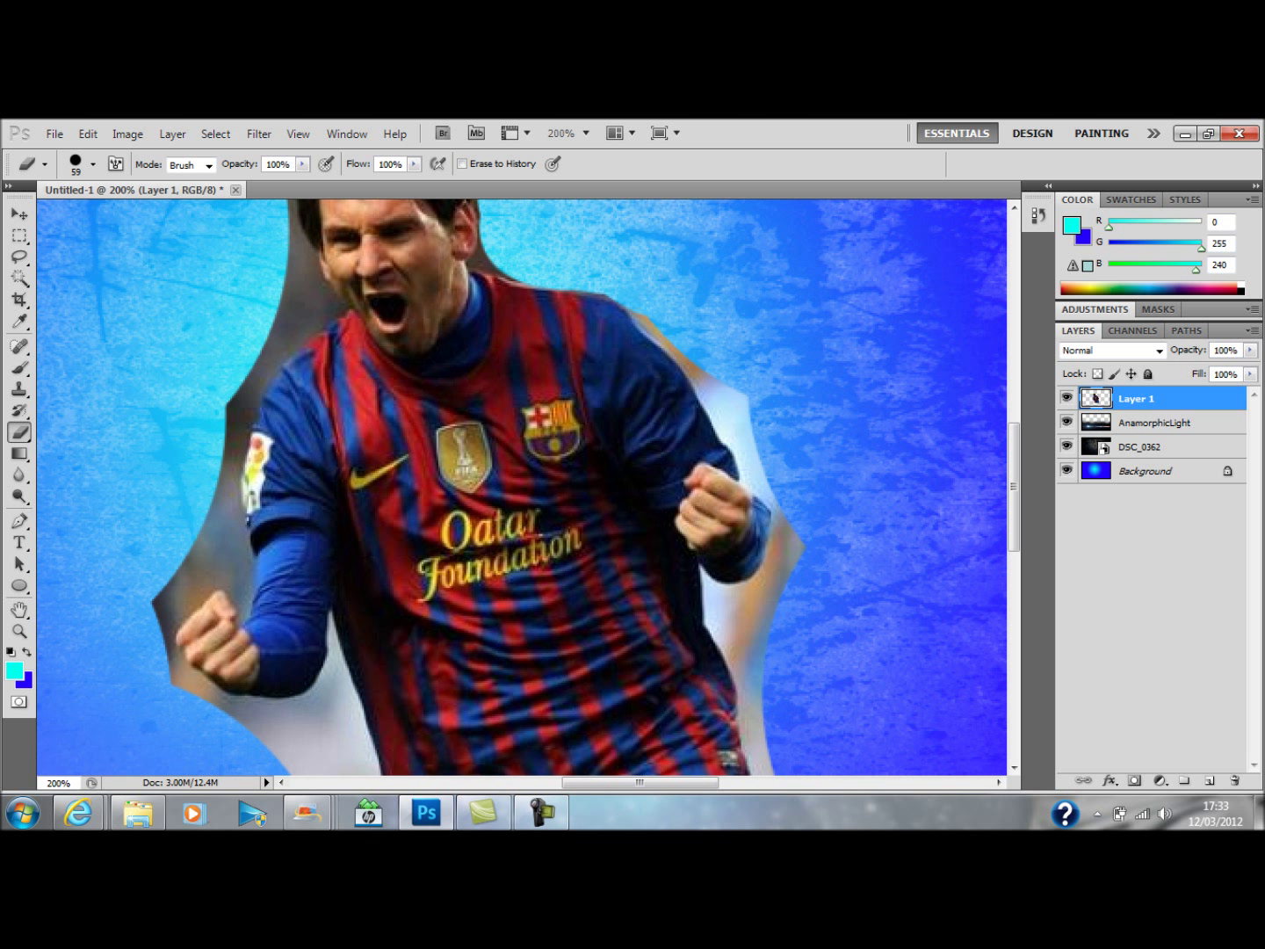
drag(622, 307, 660, 334)
click(690, 302)
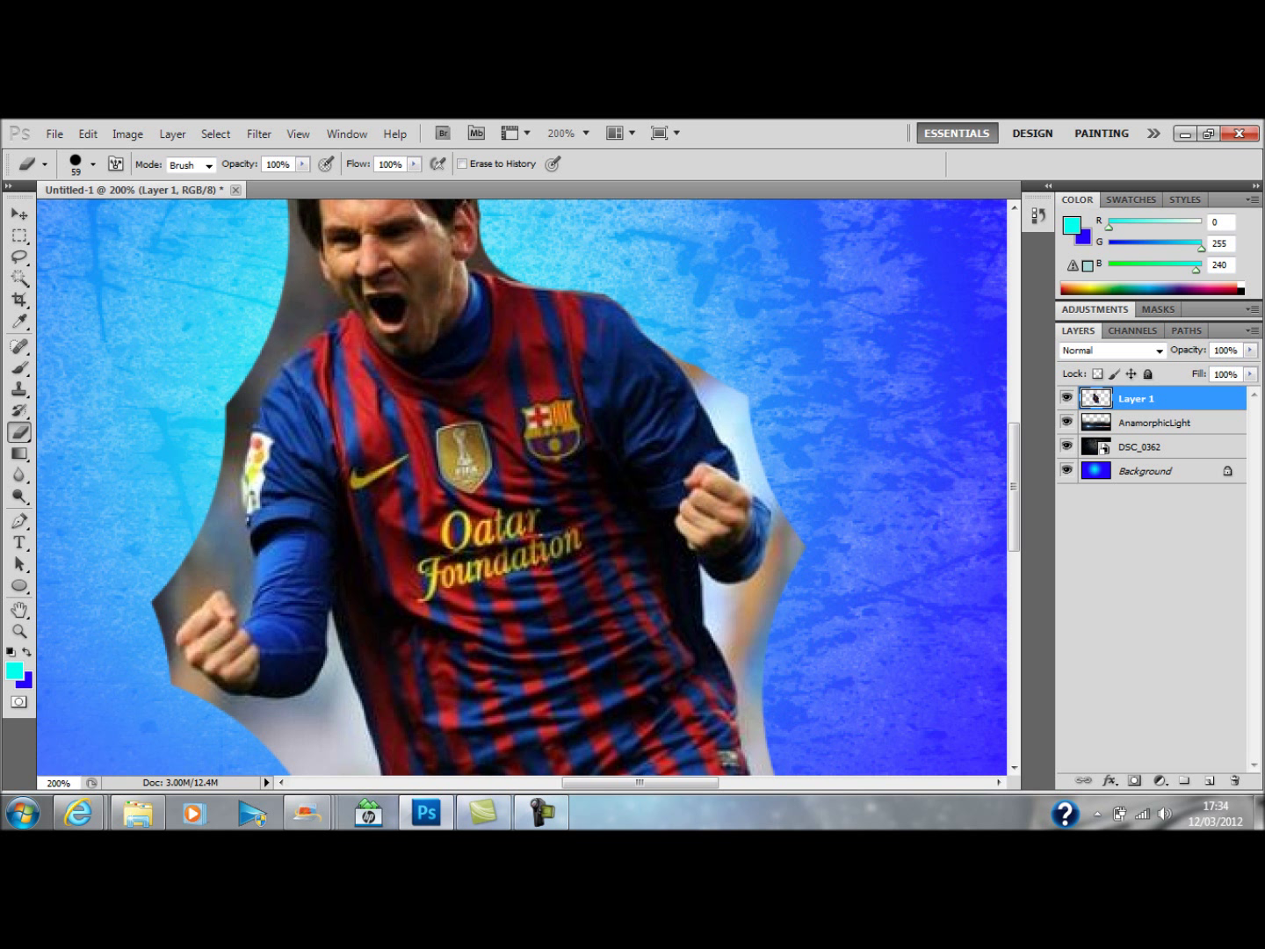
drag(678, 362, 703, 376)
mouse_move(696, 380)
mouse_down()
mouse_move(743, 400)
mouse_move(755, 458)
mouse_up()
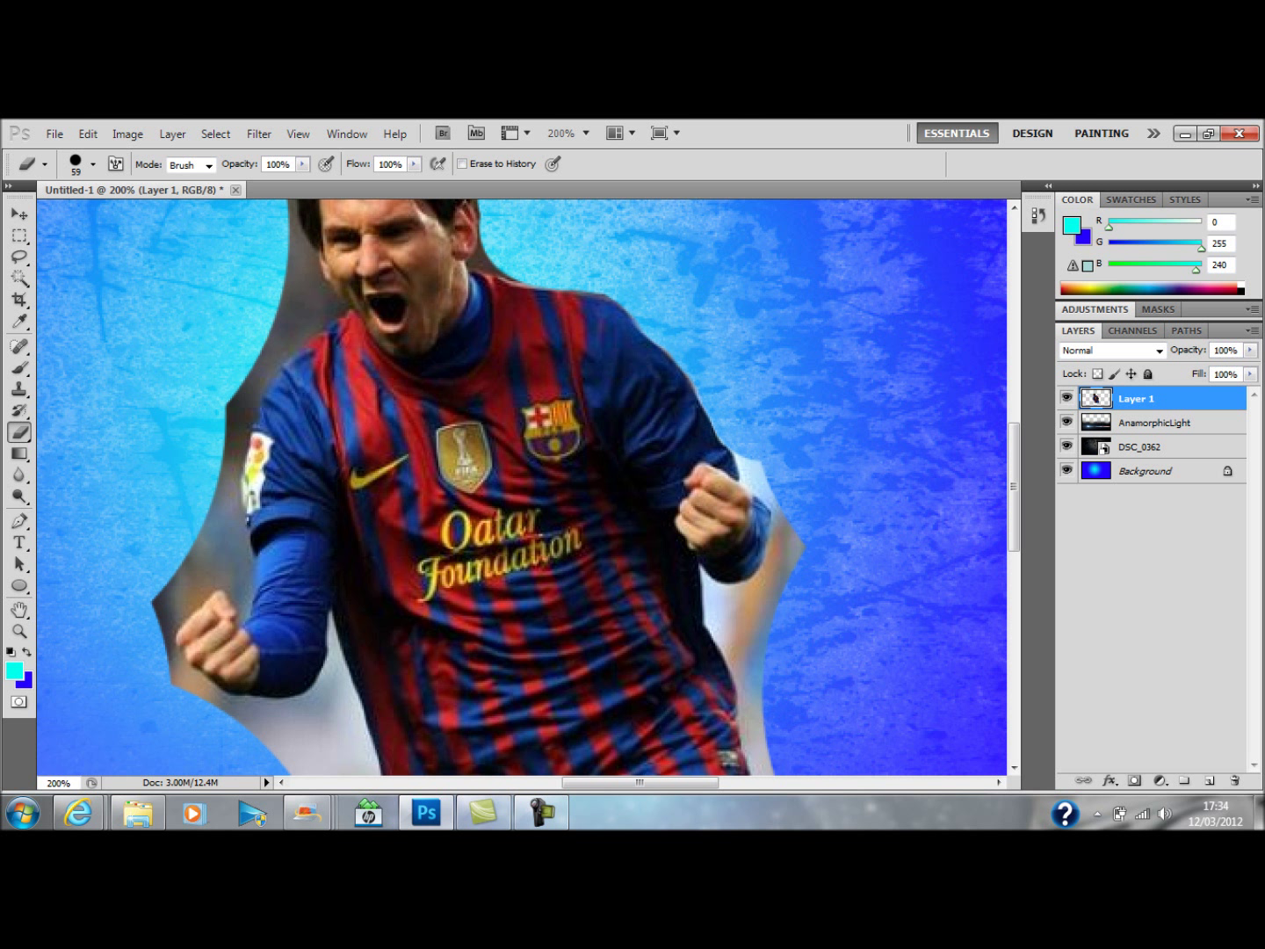
- Erase the background around the right-hand fist and forearm and down the shirt side below them
drag(740, 457, 766, 492)
click(795, 465)
mouse_move(778, 521)
mouse_down()
mouse_move(798, 550)
mouse_move(777, 575)
mouse_up()
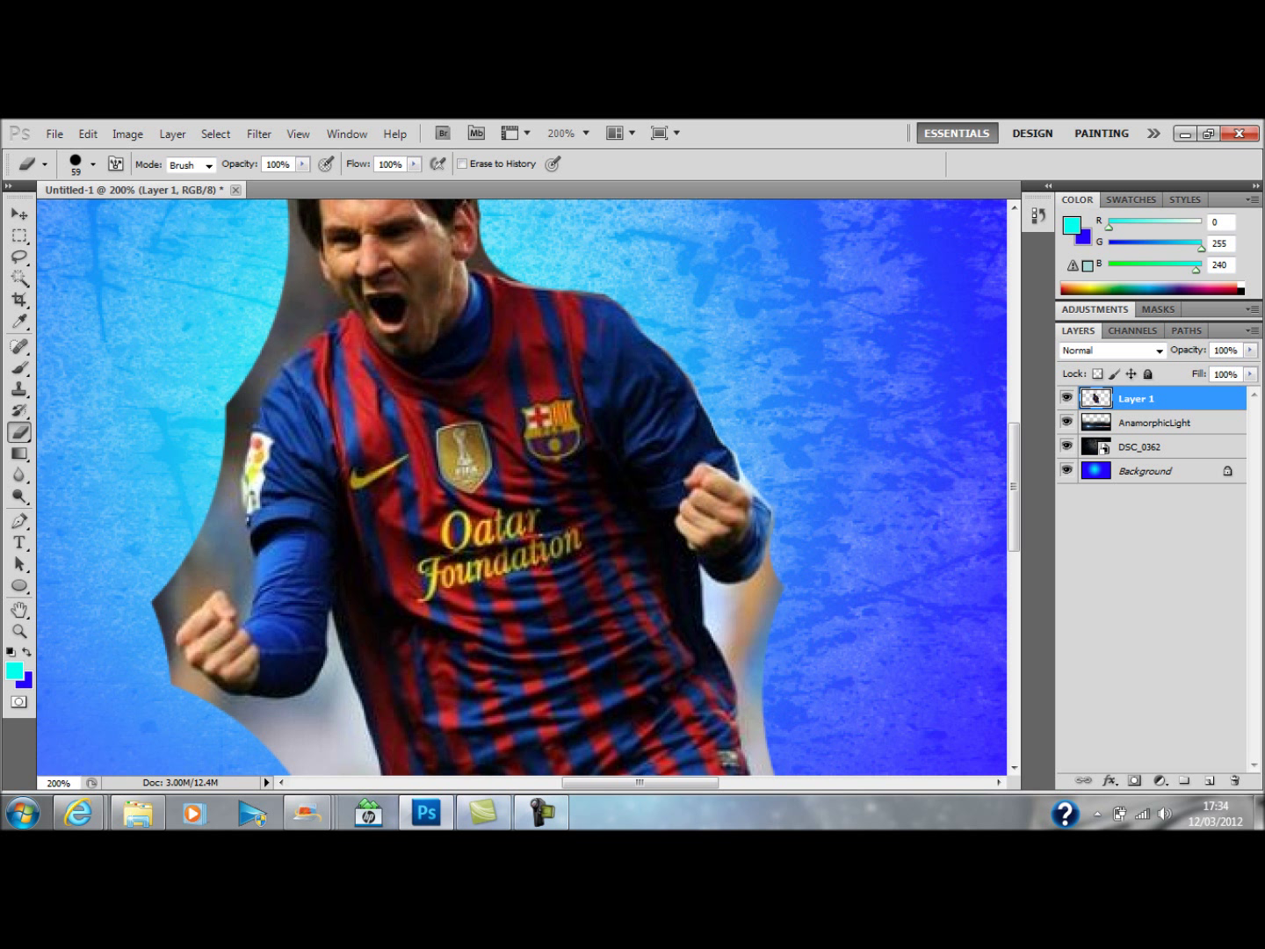
drag(772, 576, 748, 612)
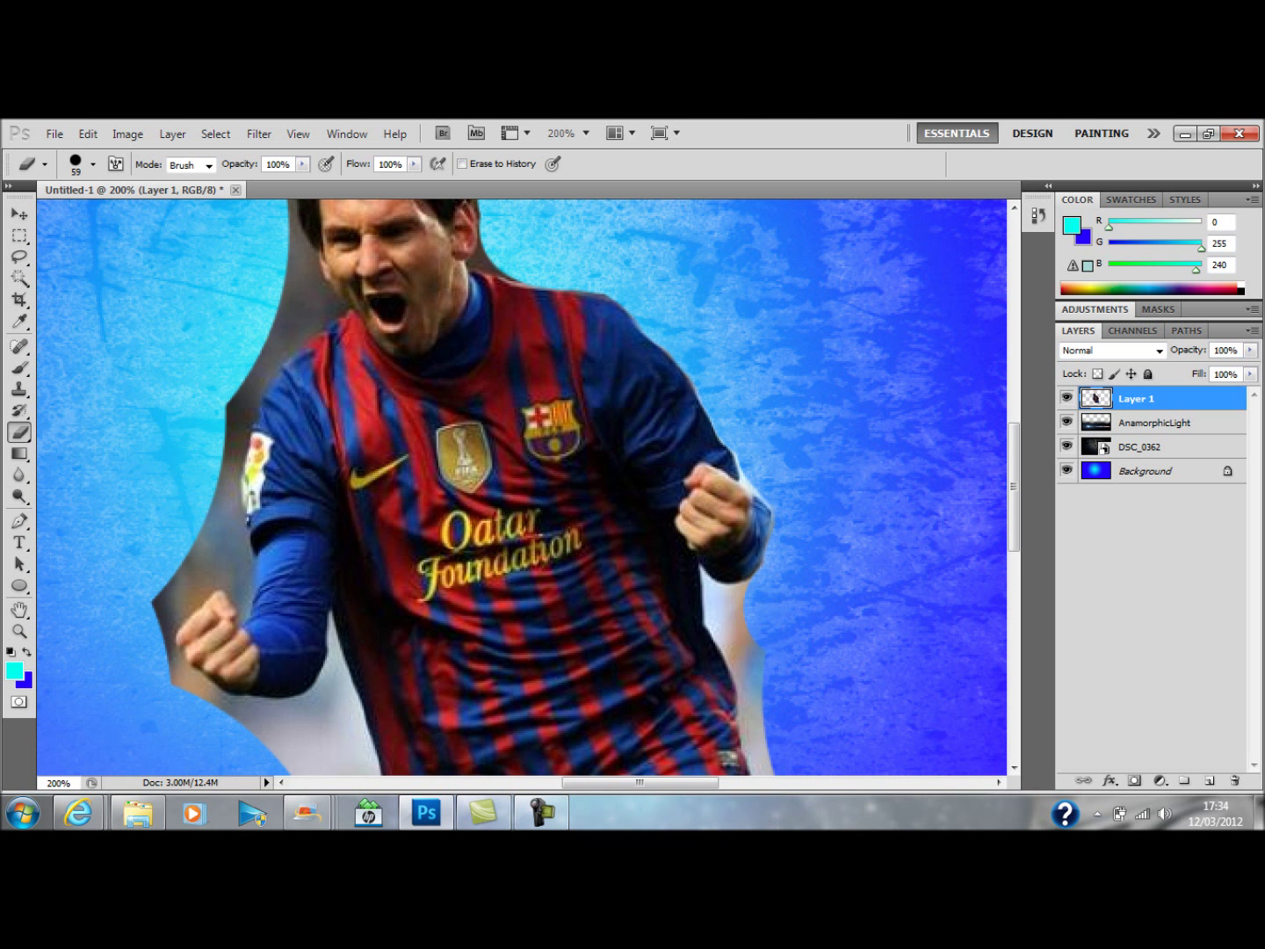
drag(746, 584, 744, 699)
- Erase the background along the right edge of the player's shirt hem and shorts down to the photo's bottom edge
drag(1014, 486, 1014, 536)
drag(749, 470, 753, 518)
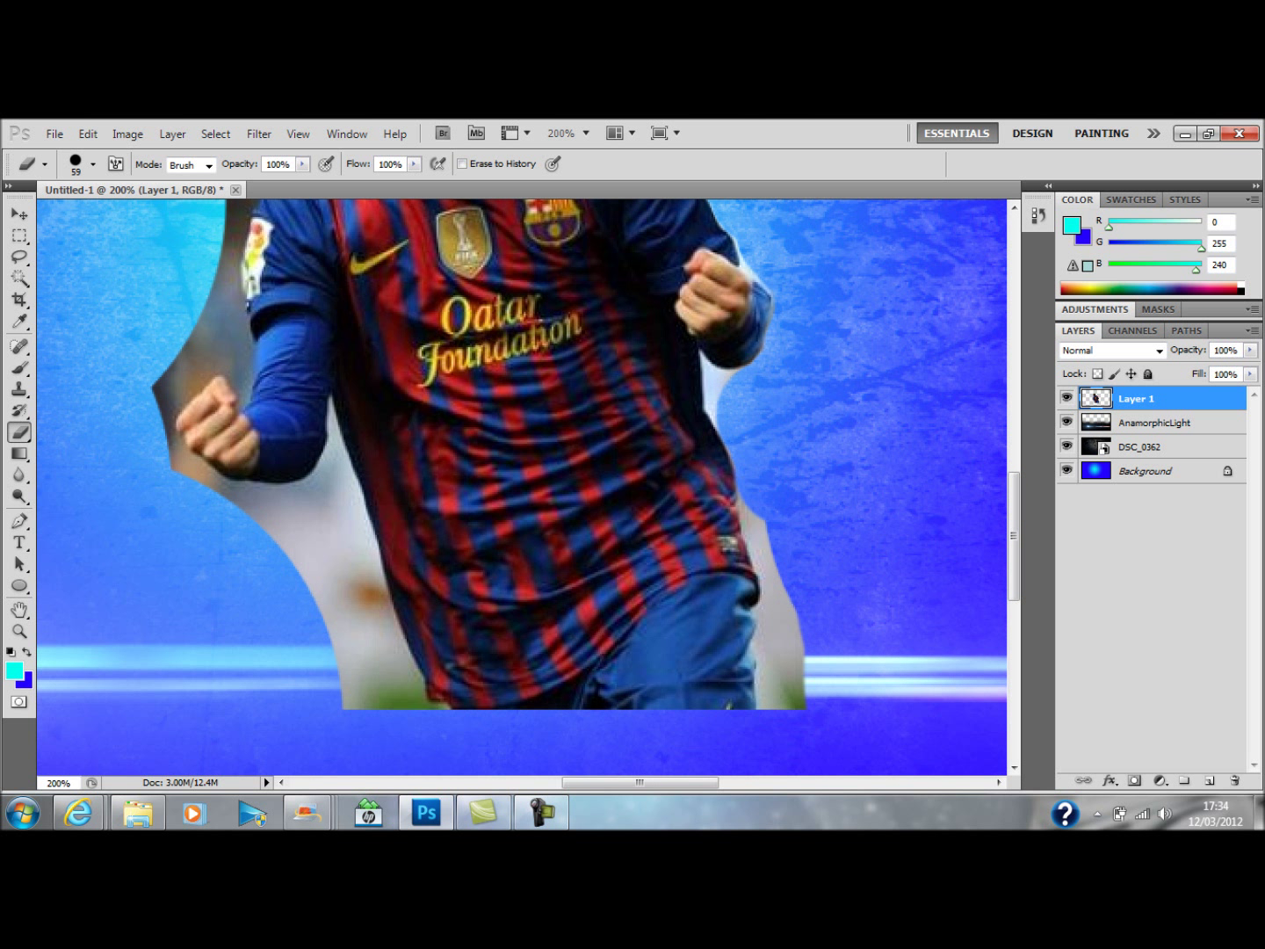
click(791, 513)
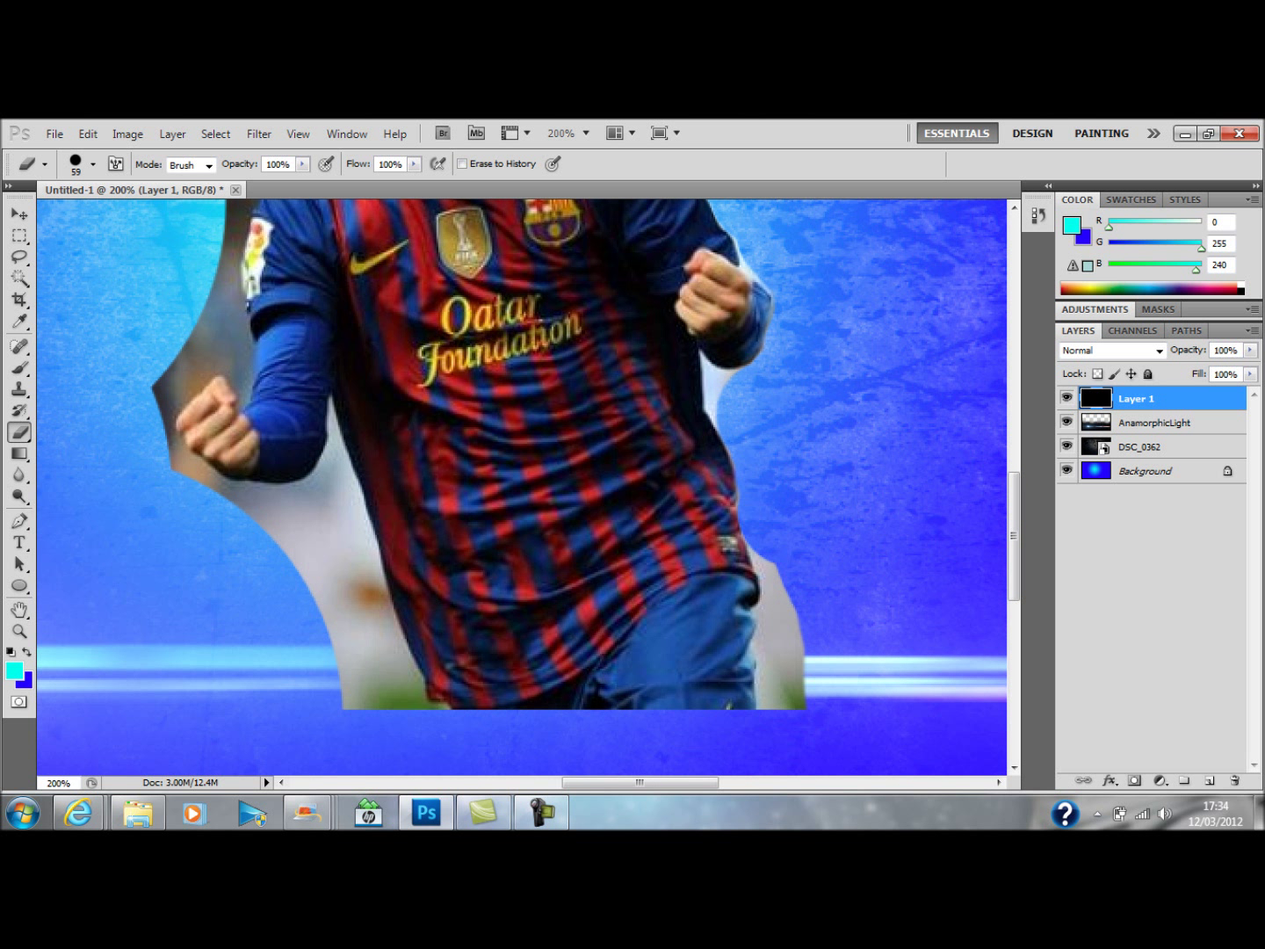
click(797, 537)
drag(759, 567, 782, 605)
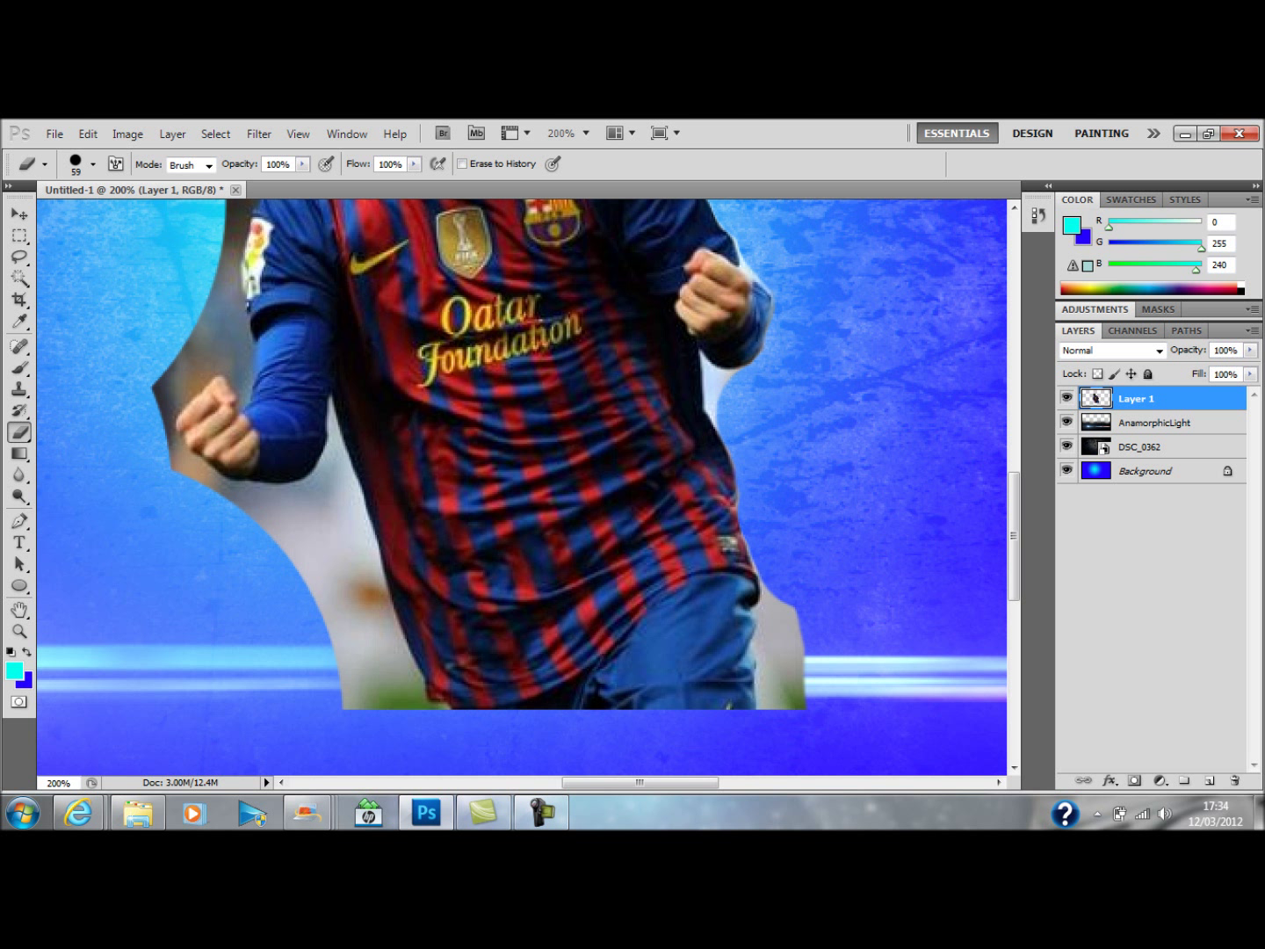
mouse_move(766, 594)
mouse_down()
mouse_move(795, 667)
mouse_move(770, 707)
mouse_up()
click(810, 703)
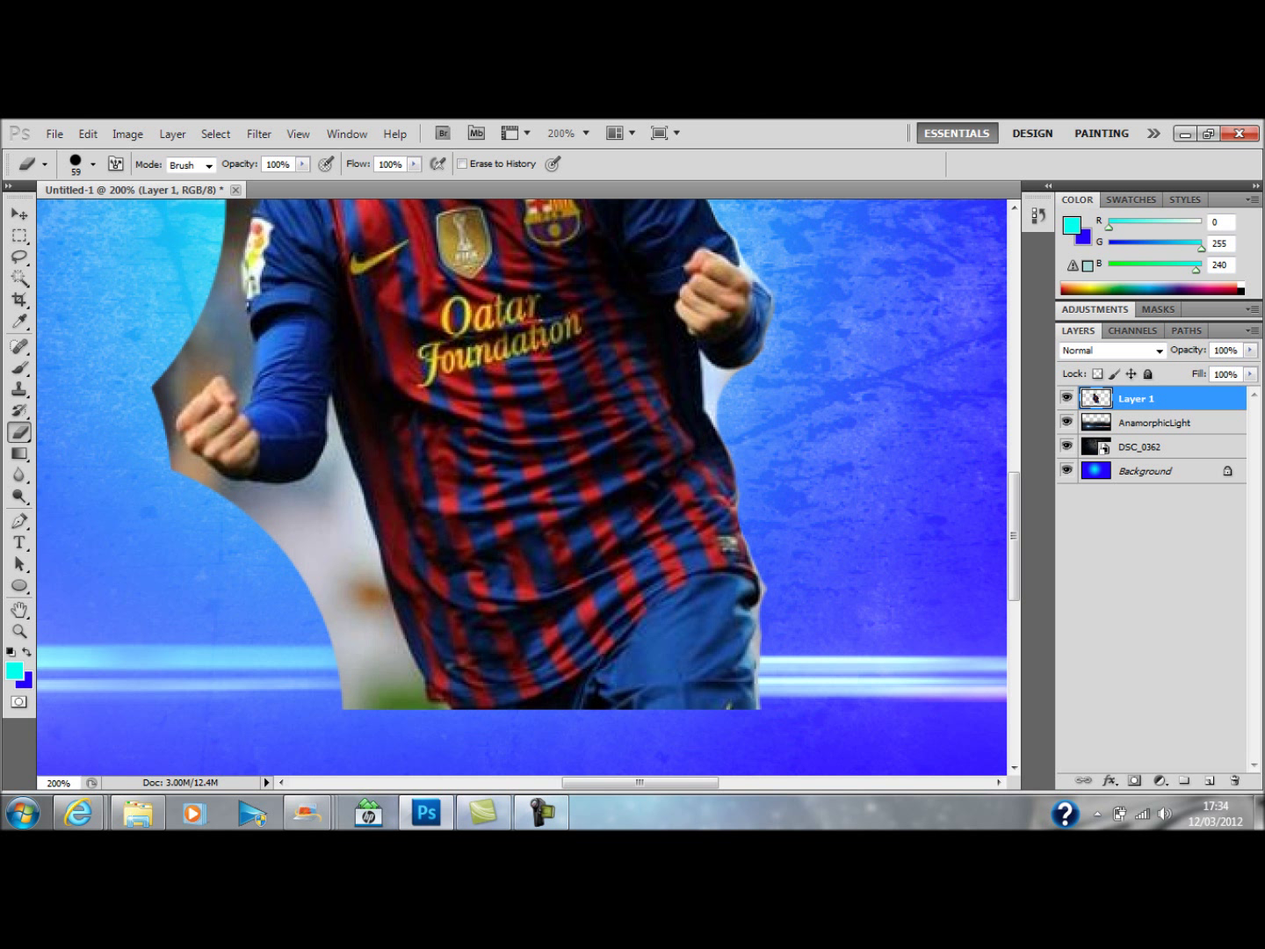
- Erase the background along the left-hand side of the player's shirt, from the hem up to below the elbow
click(417, 751)
click(383, 692)
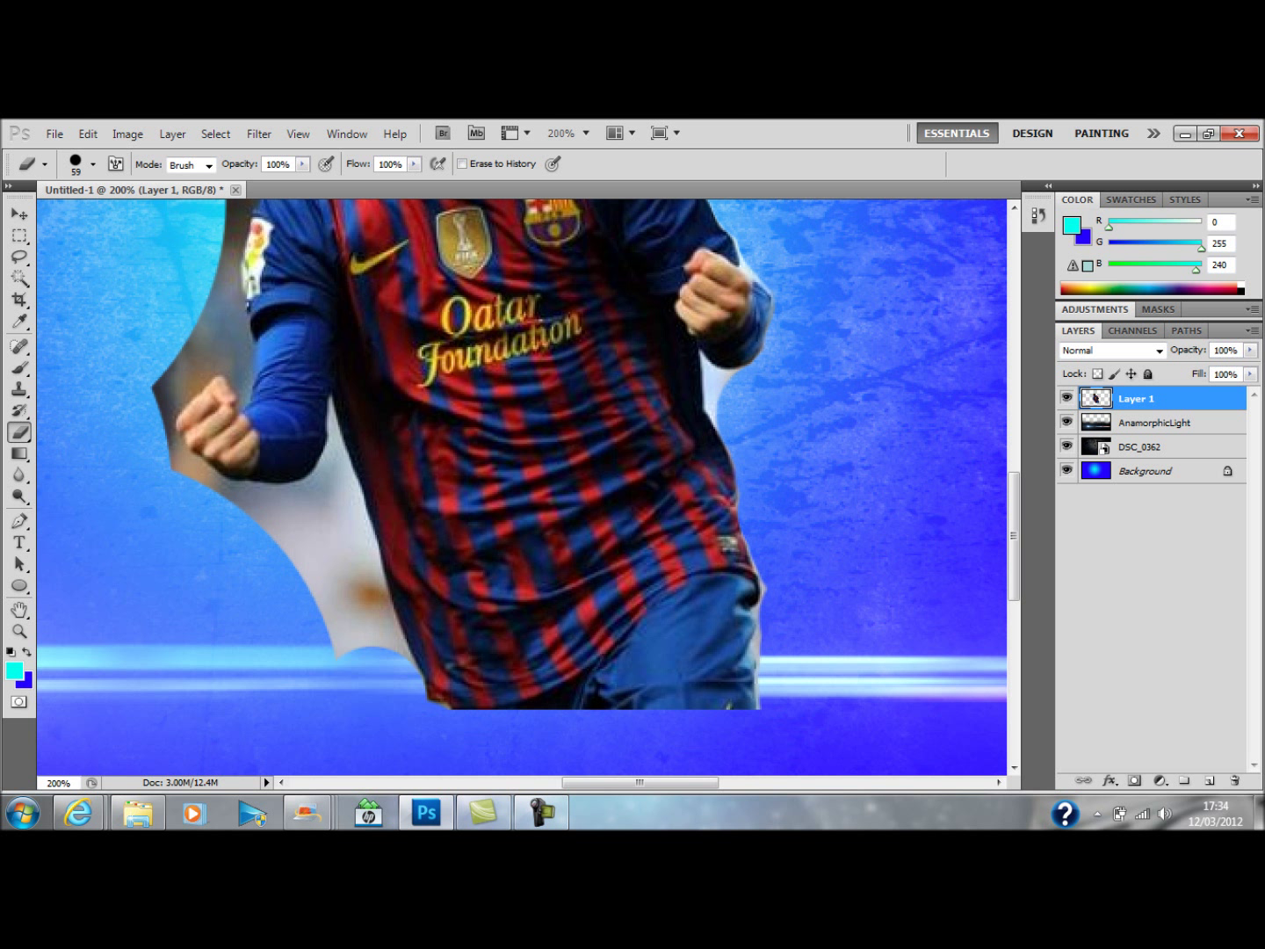
click(368, 683)
click(373, 670)
click(365, 657)
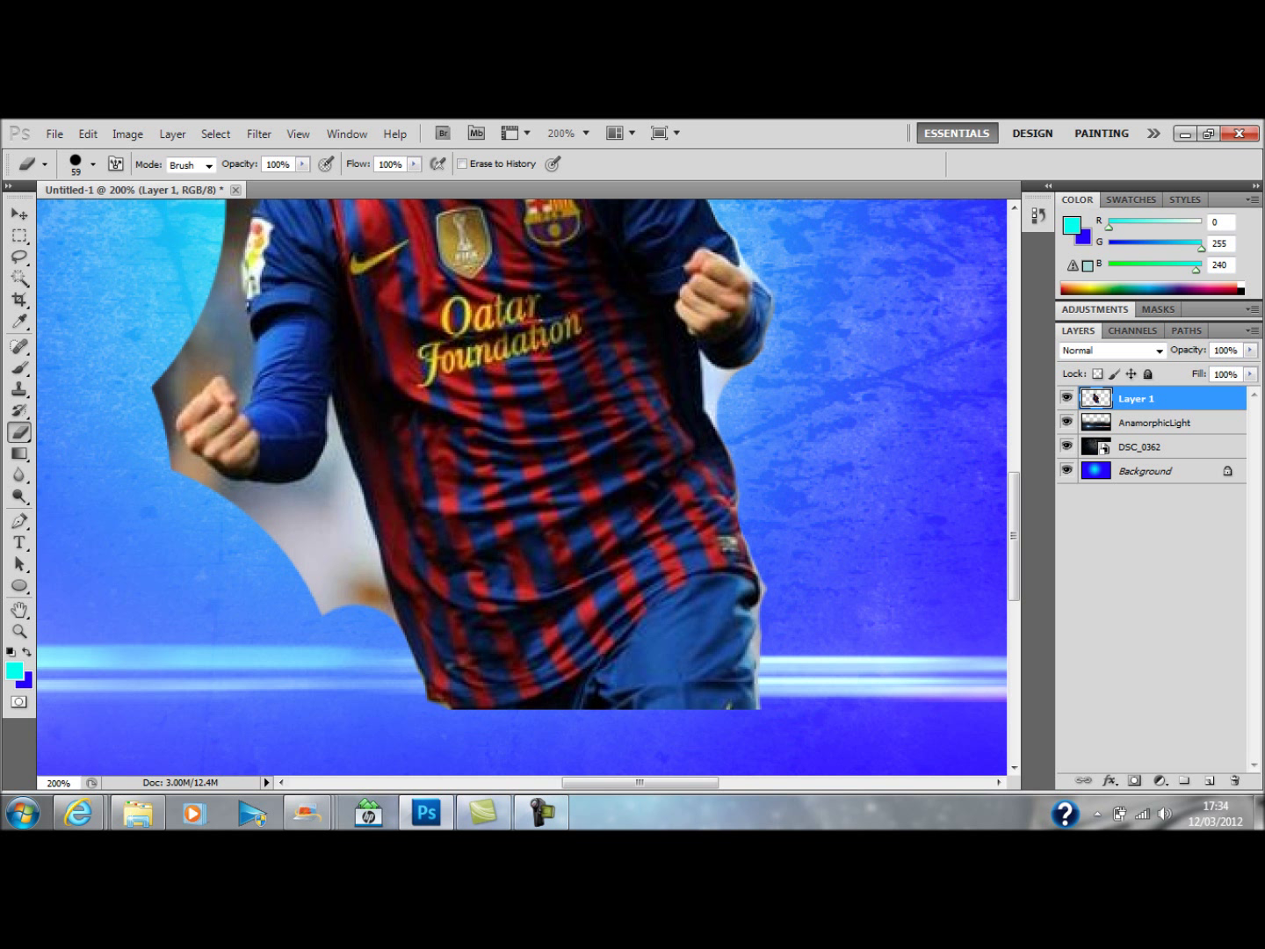
click(353, 627)
click(336, 580)
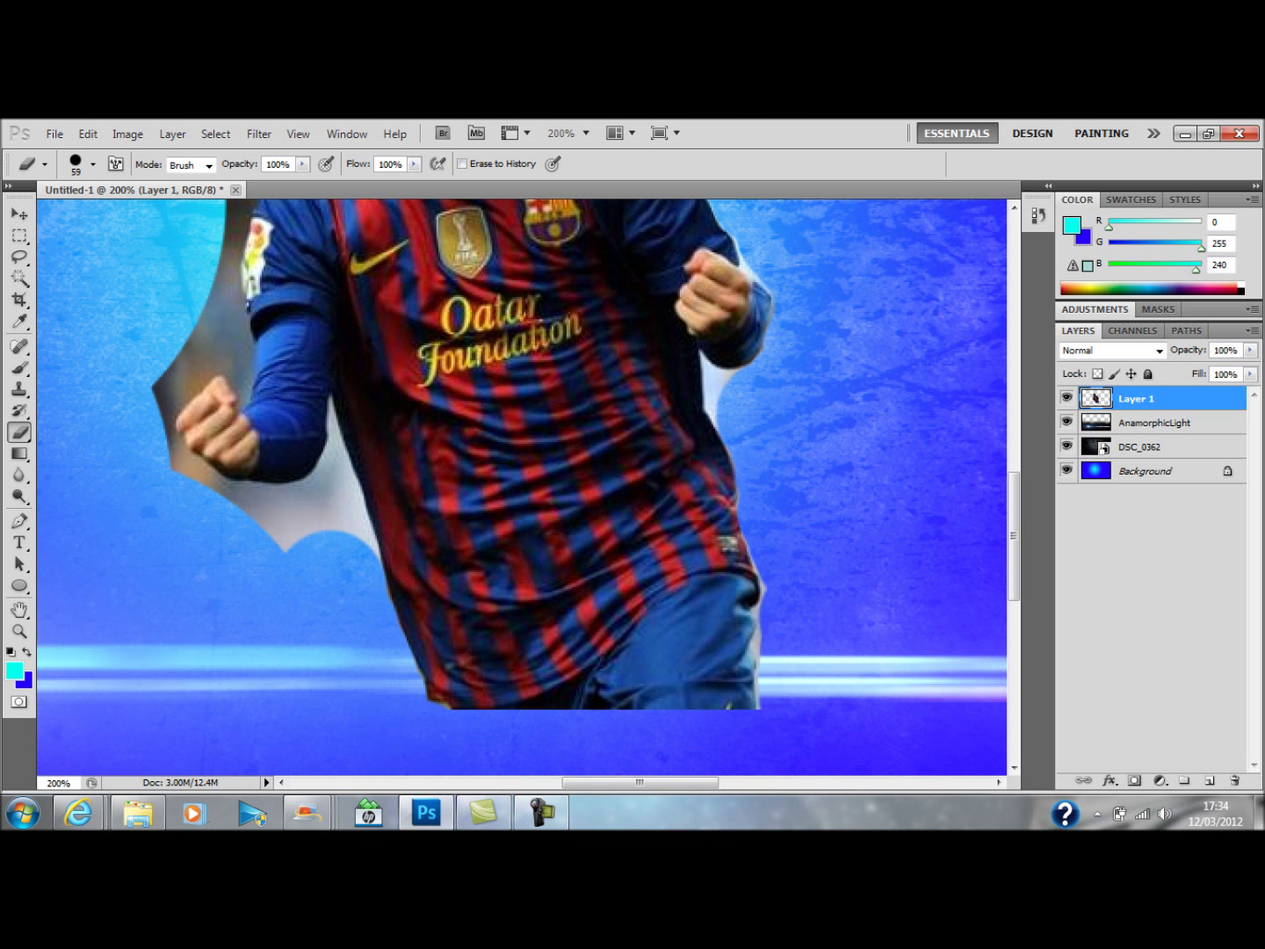
click(329, 562)
click(325, 556)
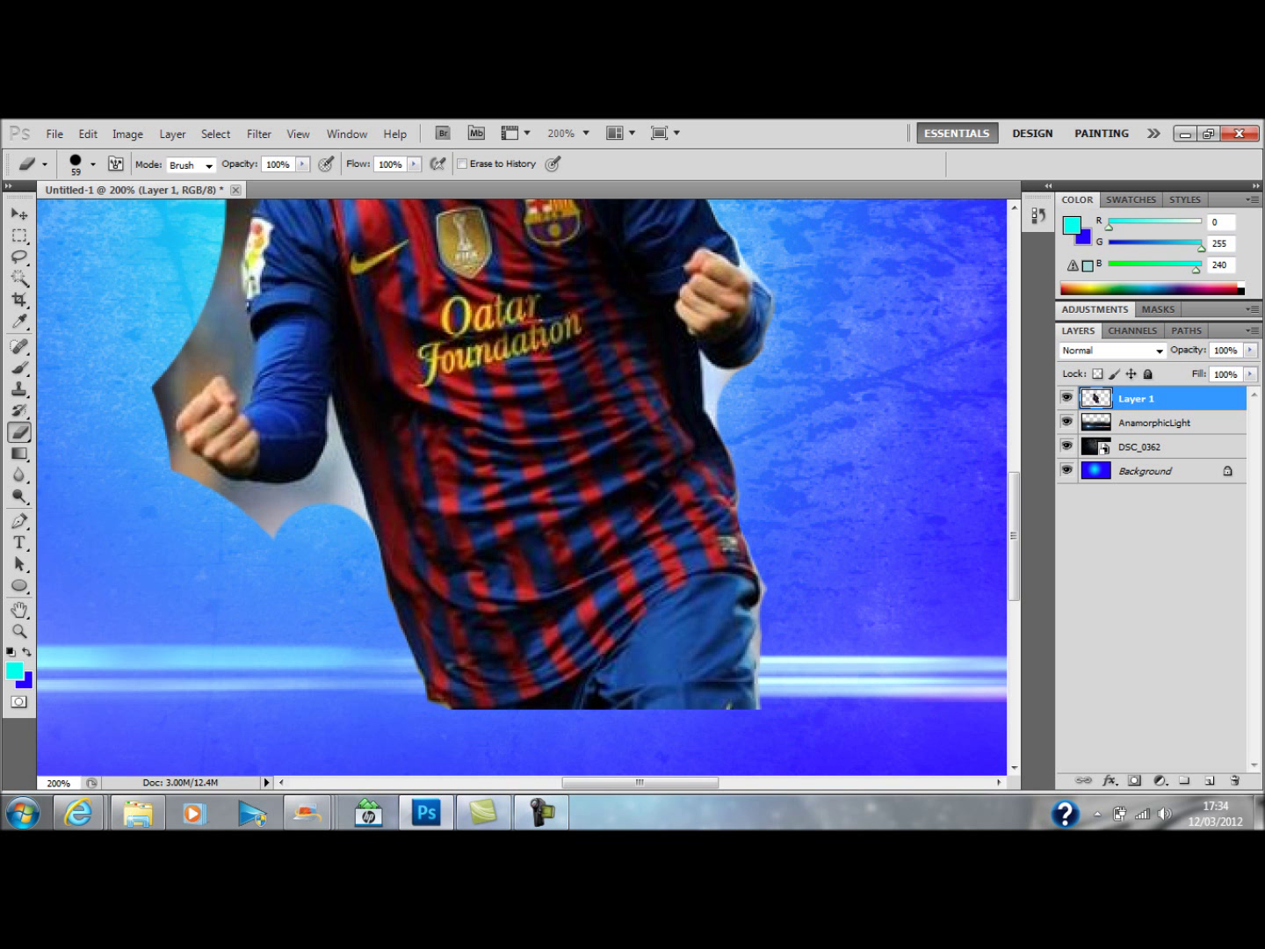
- Erase the background underneath the player's left-hand elbow, forearm and fist
click(298, 520)
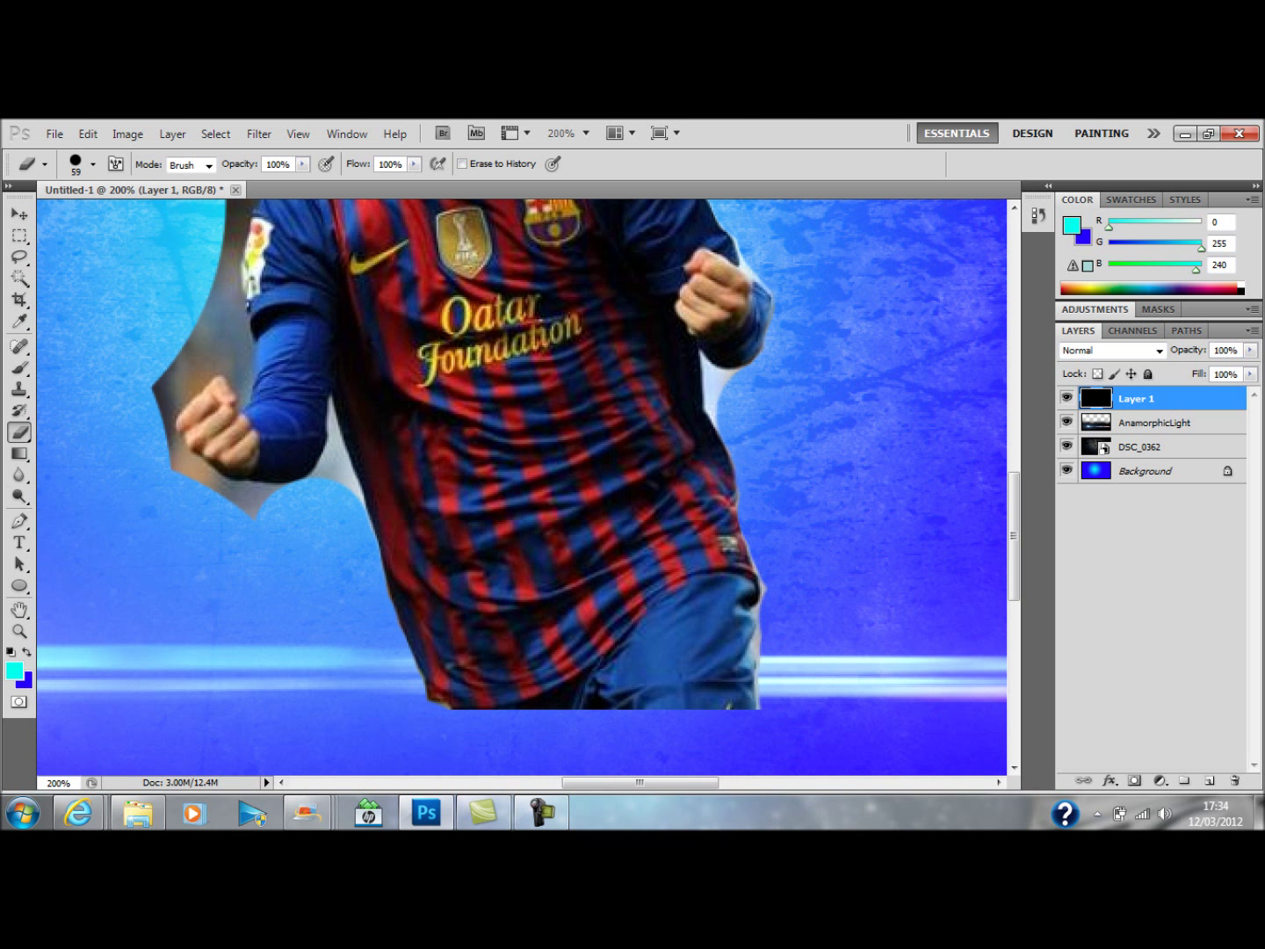
click(273, 530)
click(260, 534)
click(250, 532)
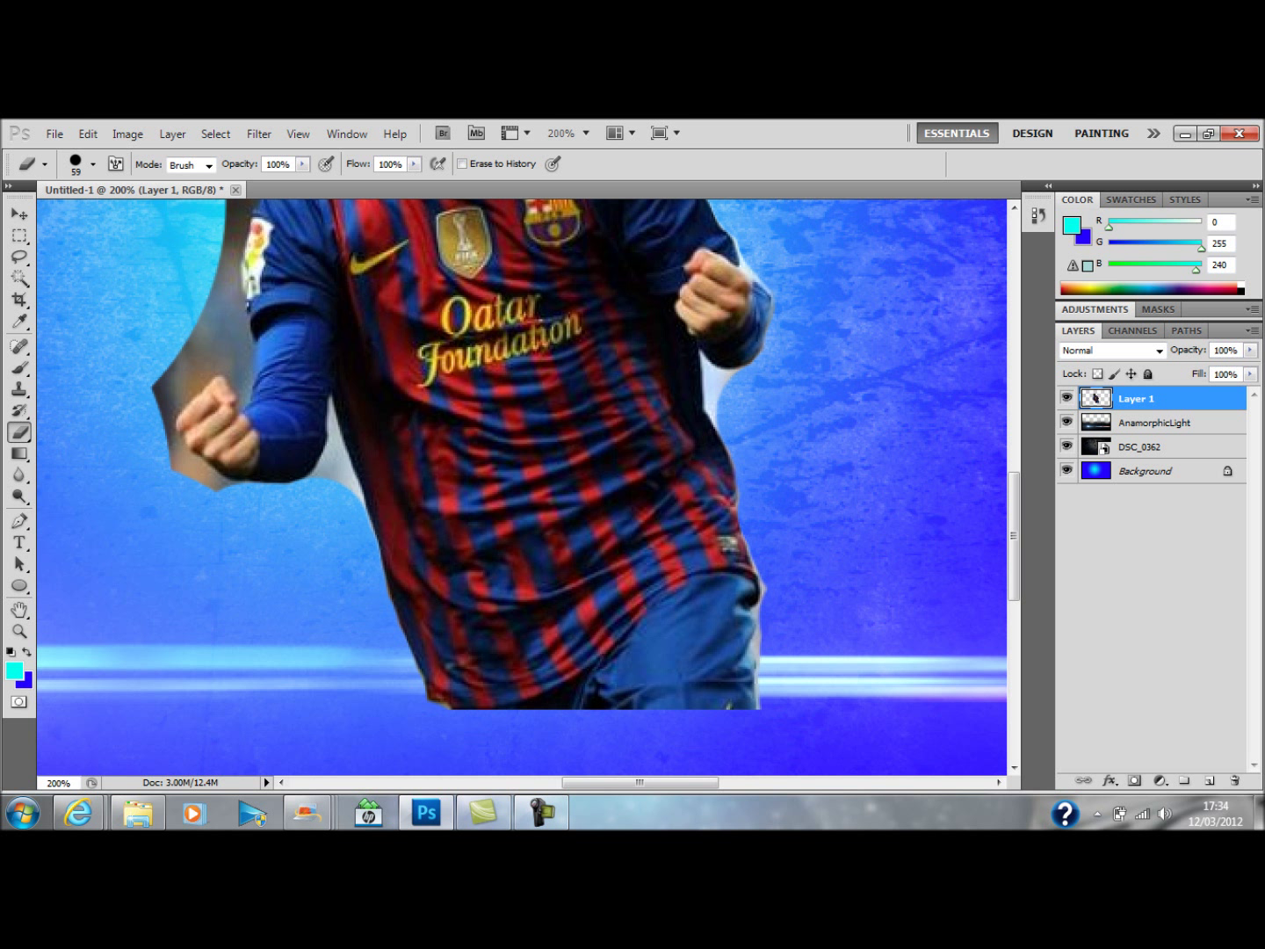
click(228, 533)
click(195, 510)
click(188, 454)
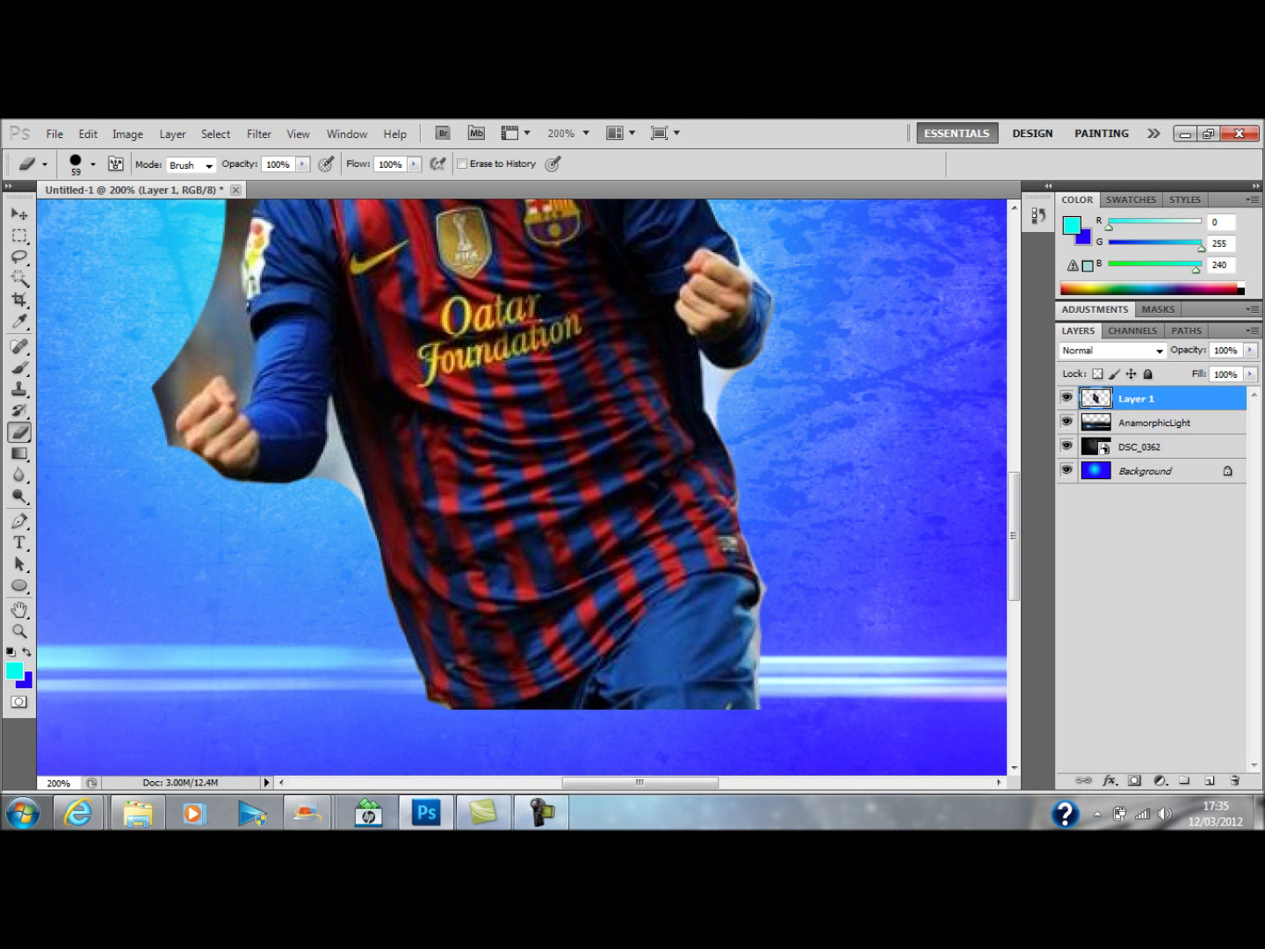
- Erase the background above the left-hand fist and alongside the outer forearm up to the sleeve badge
click(170, 428)
click(171, 387)
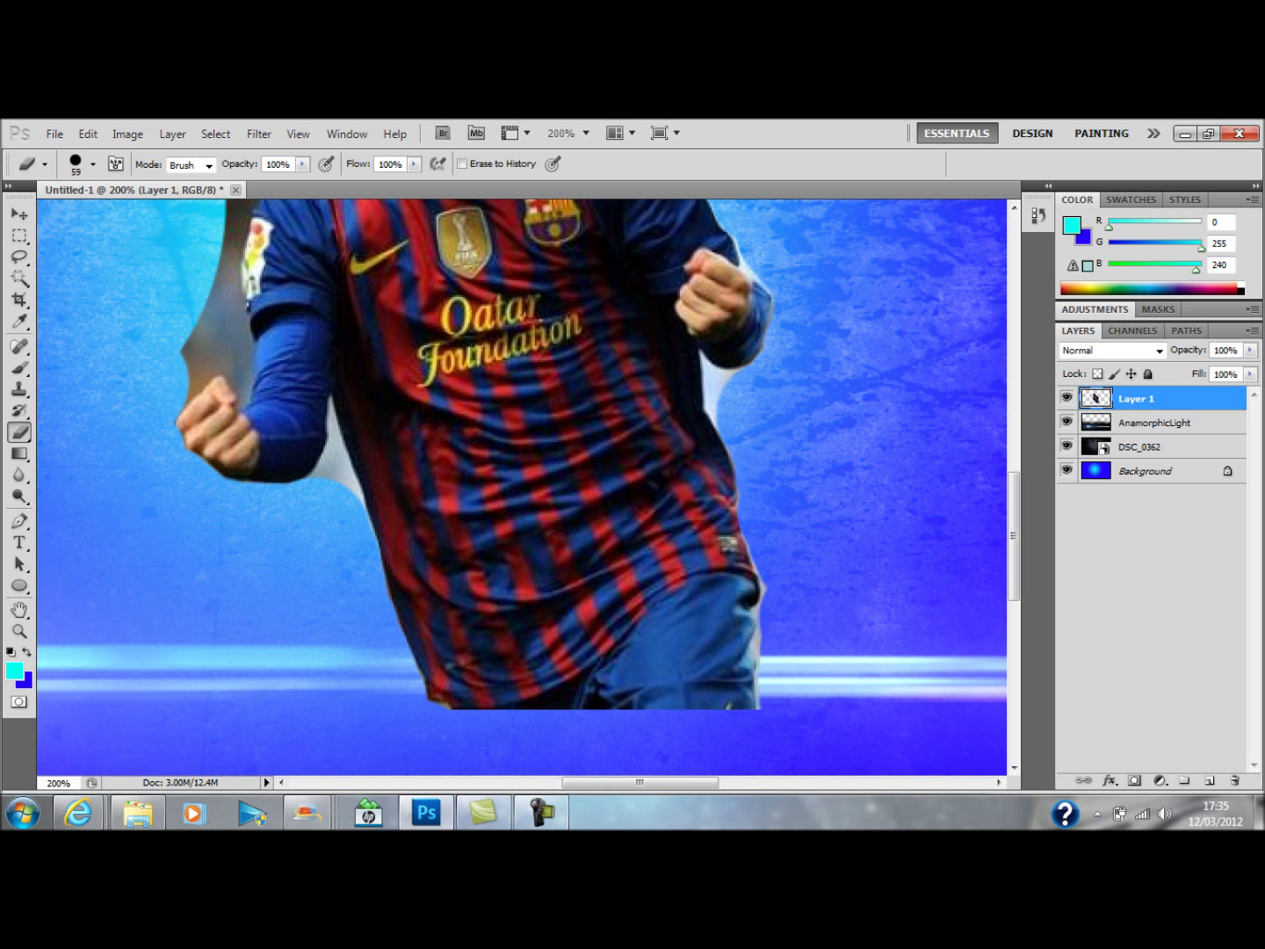
click(197, 361)
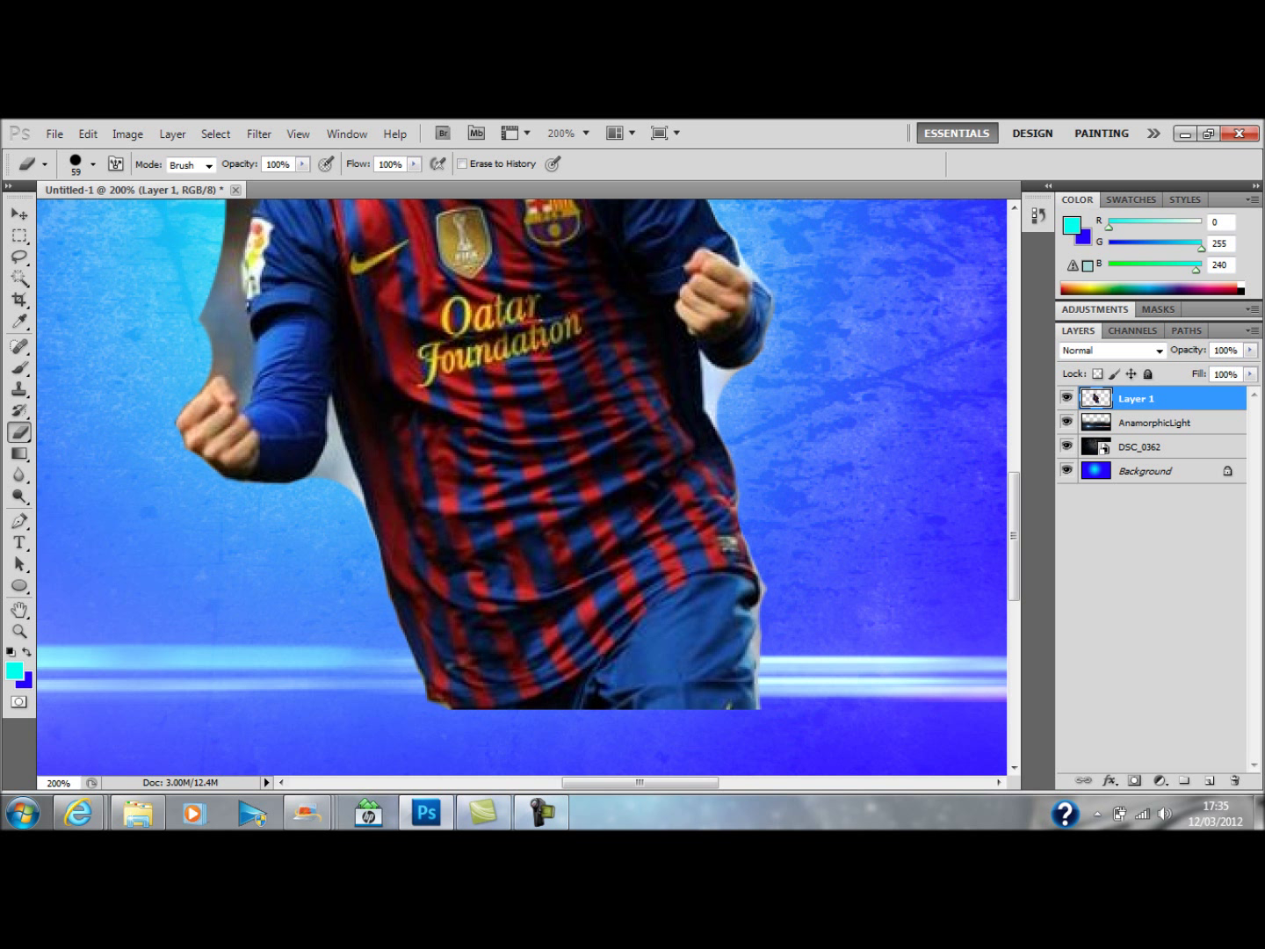
click(213, 343)
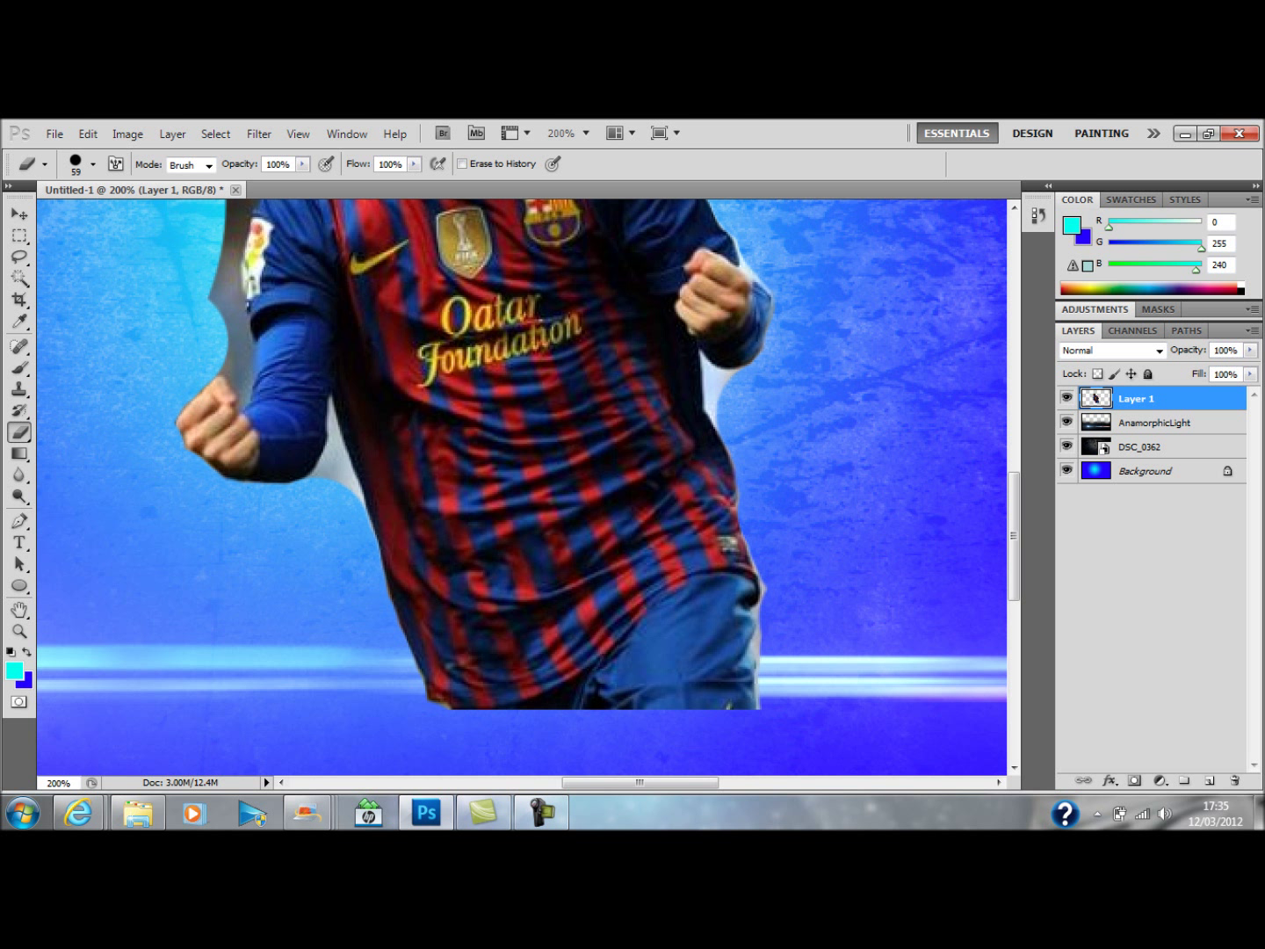
click(202, 328)
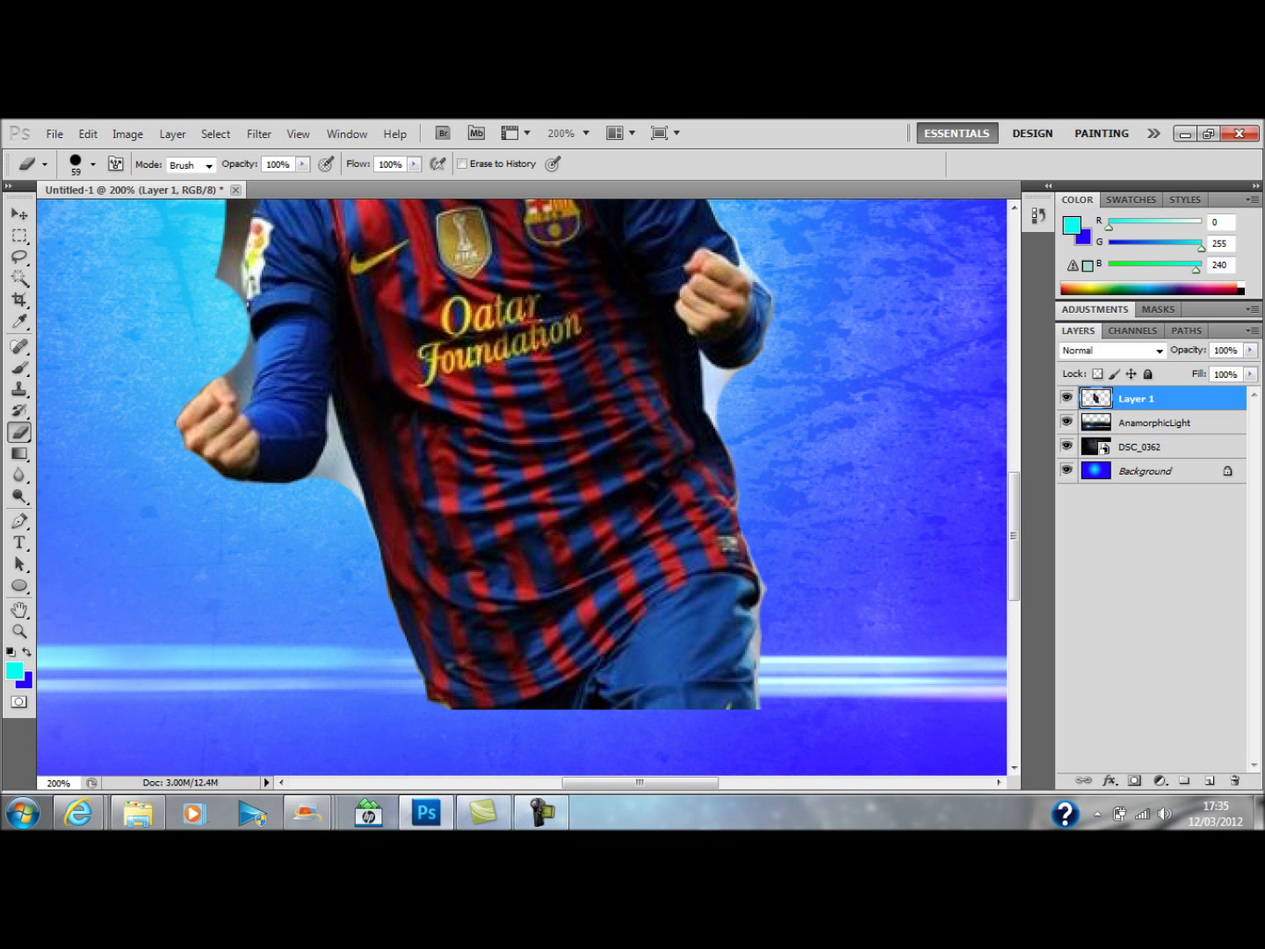
click(204, 283)
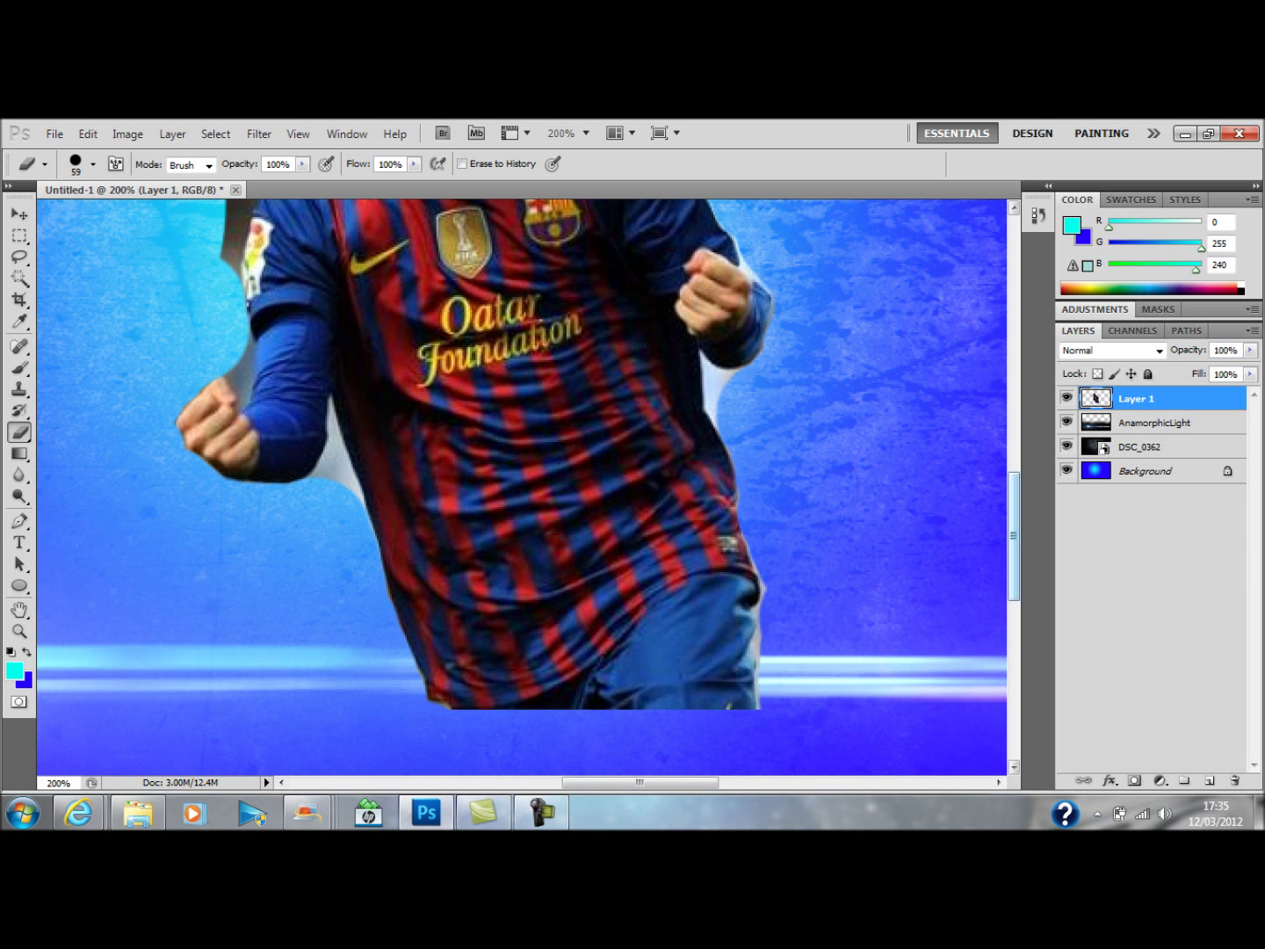
- Erase the background beside the left-hand sleeve and up over the curve of the shoulder
drag(1014, 537, 1014, 490)
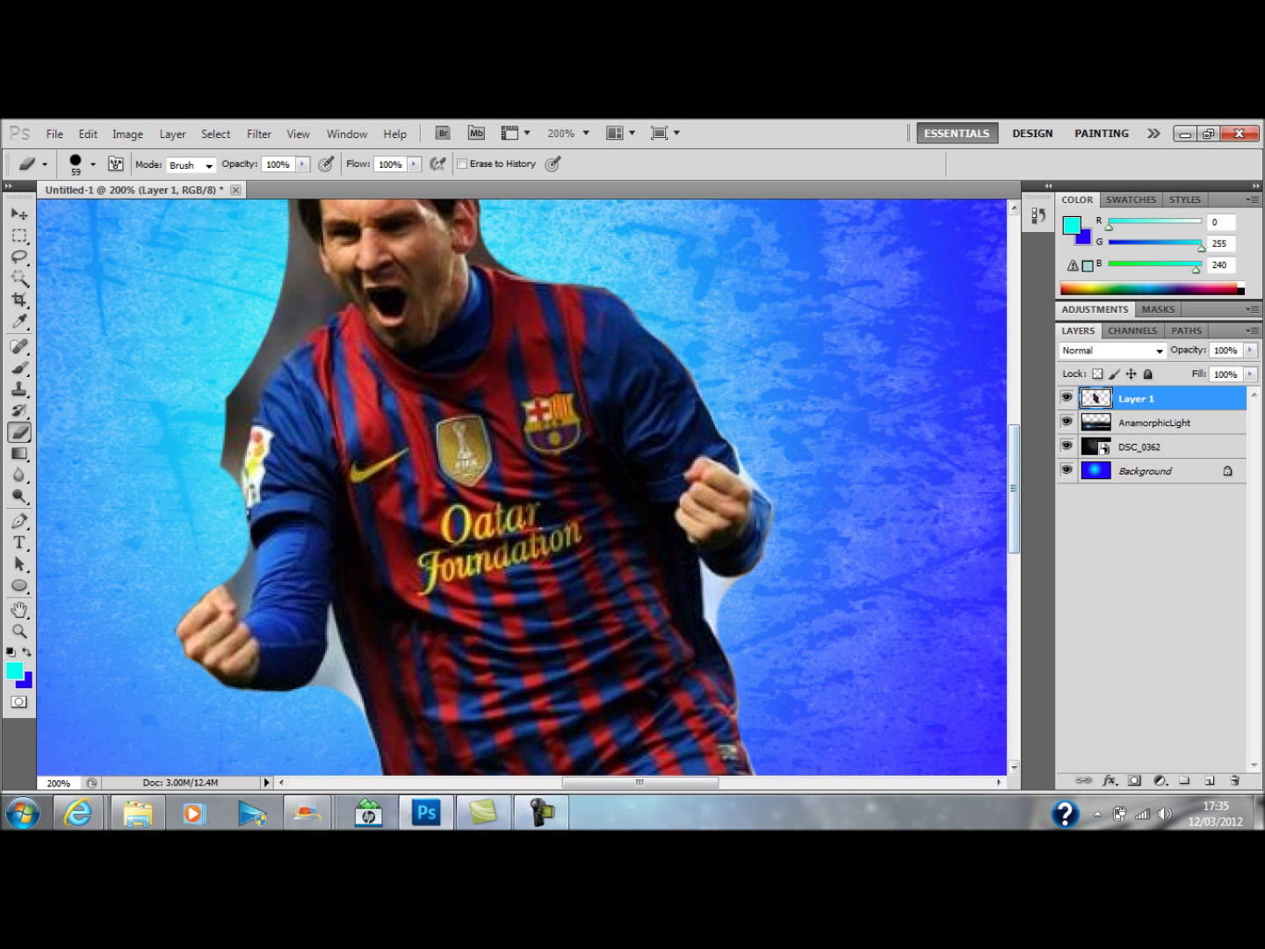
click(230, 462)
click(195, 444)
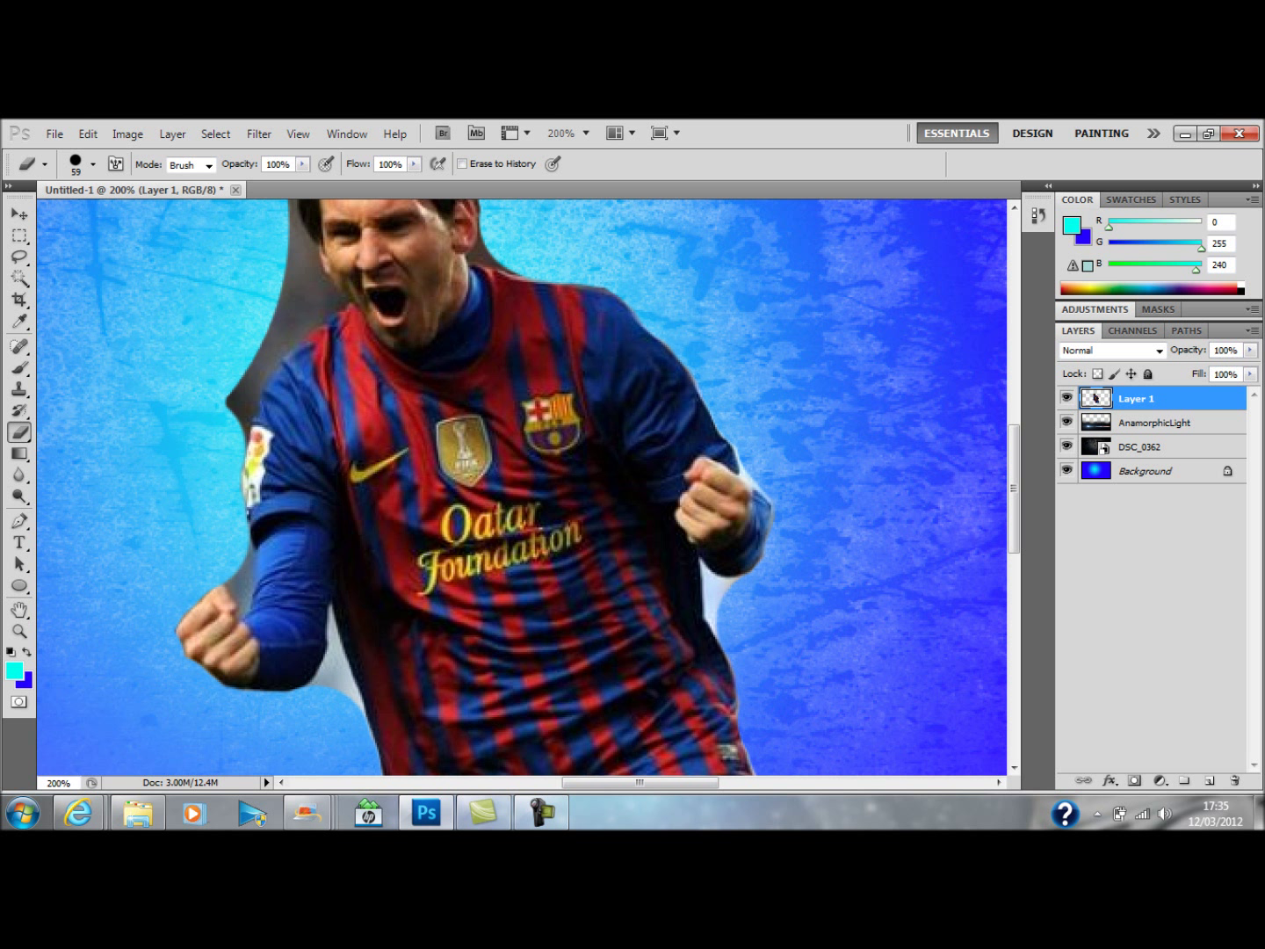
click(238, 415)
click(249, 389)
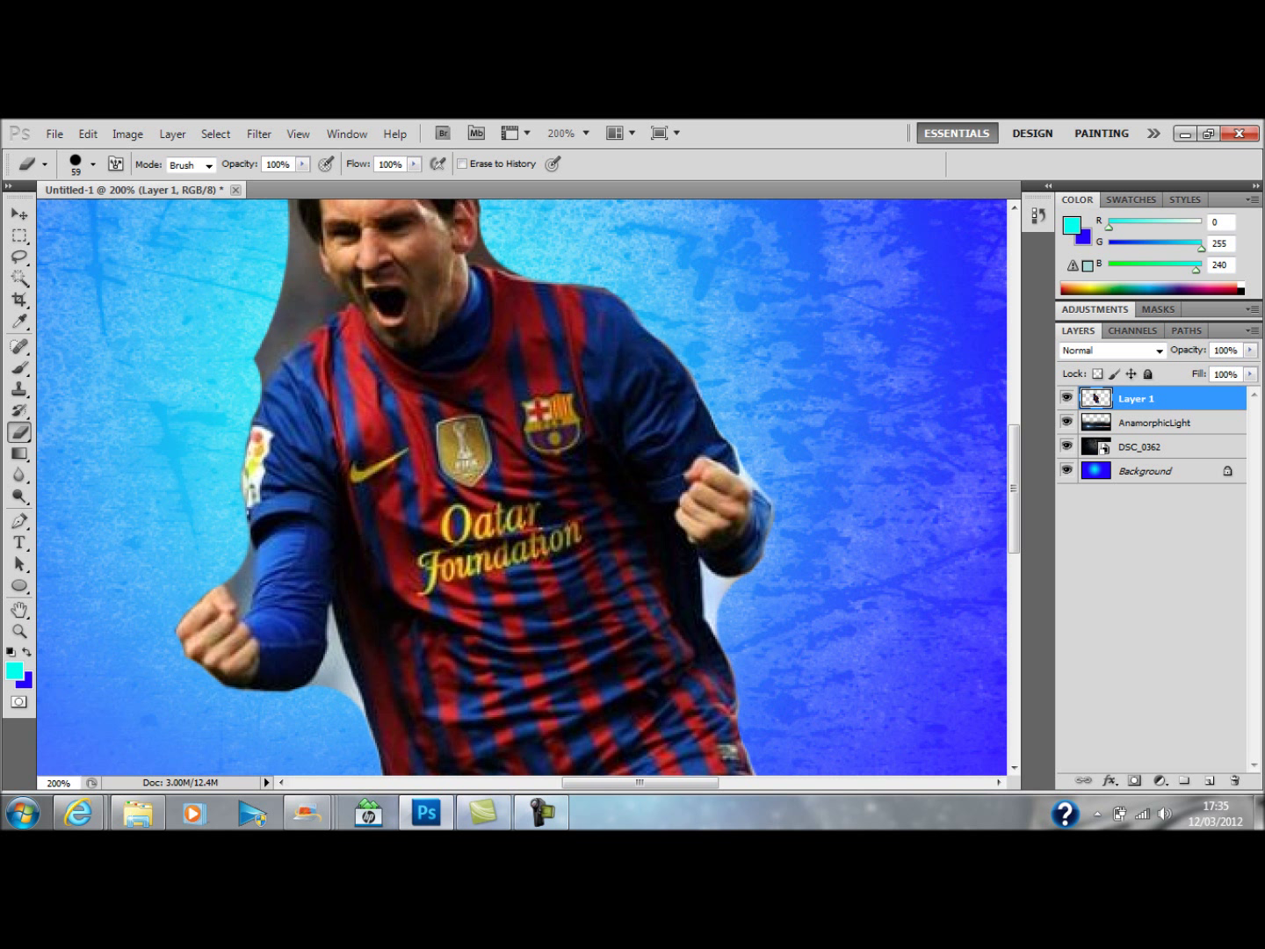
click(265, 362)
click(277, 339)
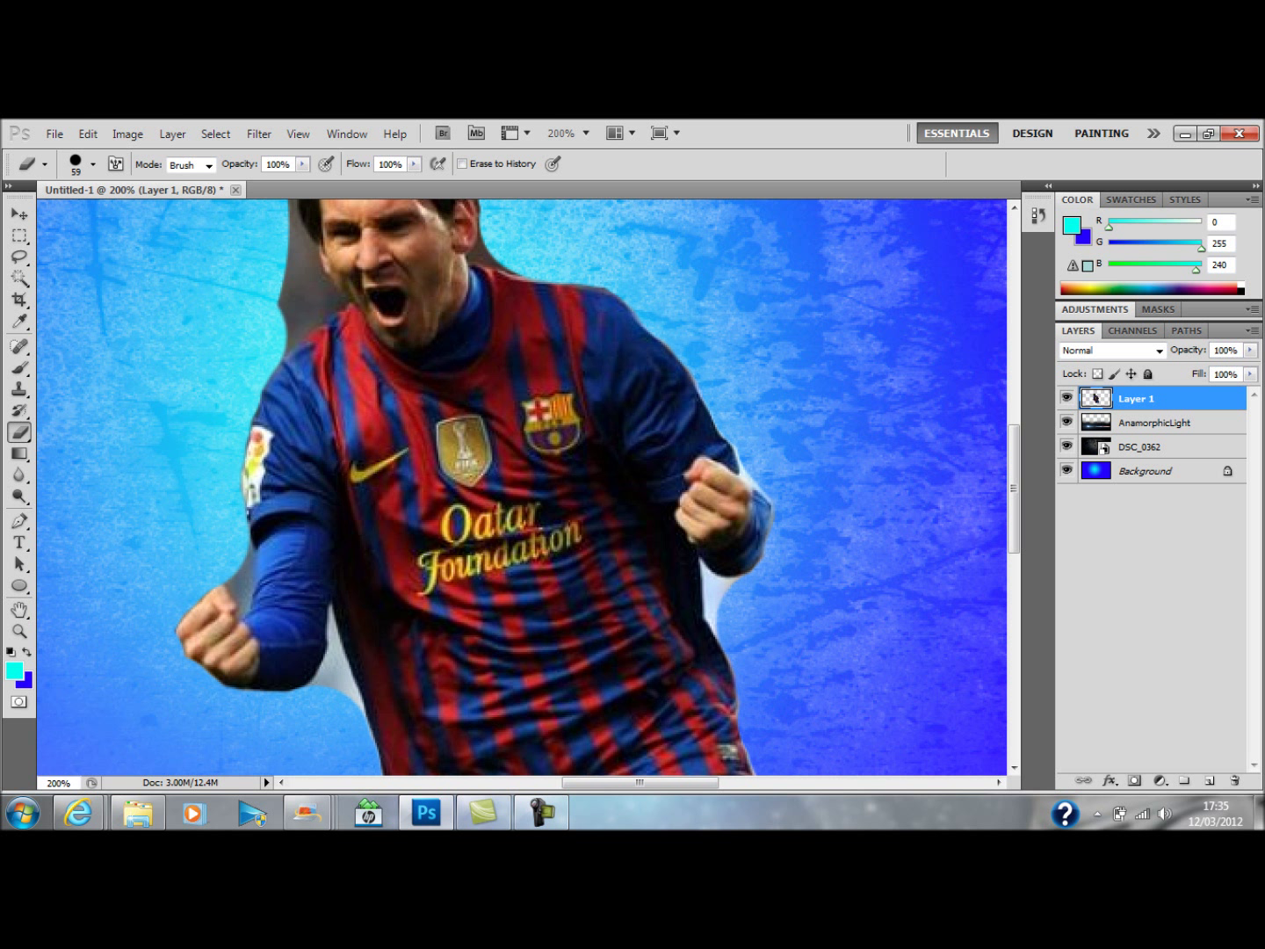
- Erase the background above the left-hand shoulder and up beside the player's cheek
click(294, 311)
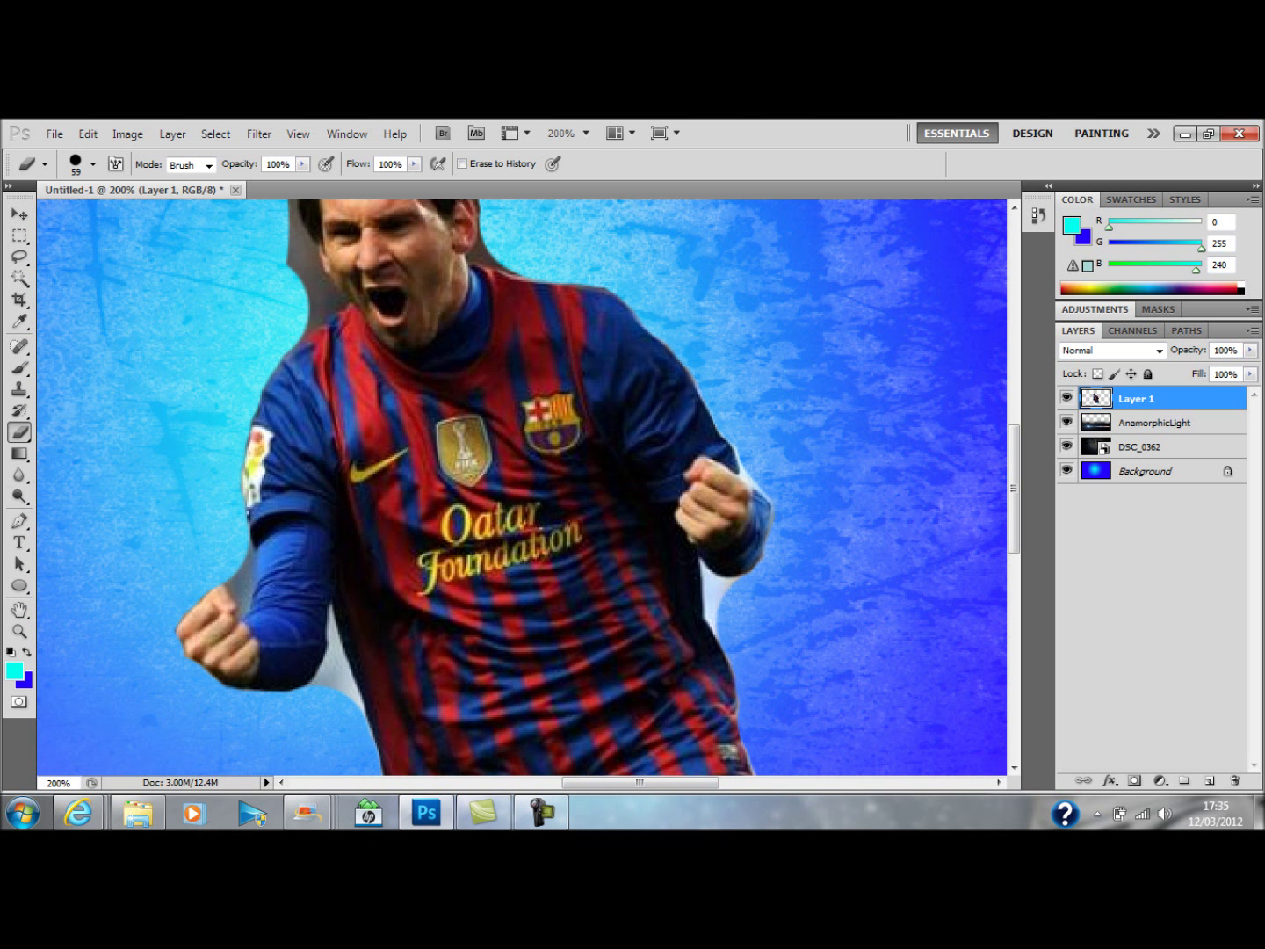
click(266, 305)
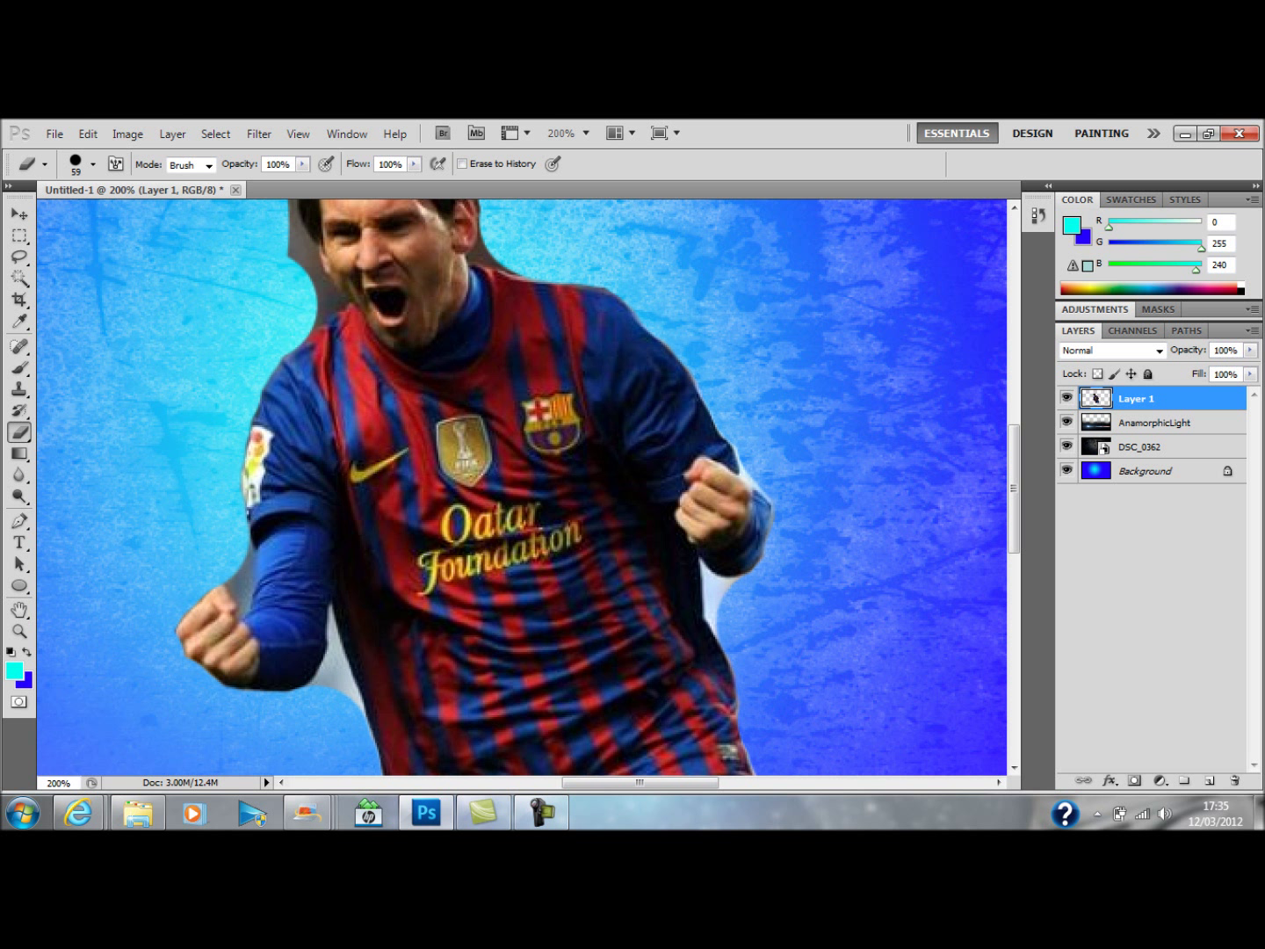
click(307, 290)
click(267, 270)
- Reduce the eraser size to 16 px and erase the background strip along the left-hand side of the player's jaw
right_click(246, 297)
drag(312, 335, 275, 333)
key(Return)
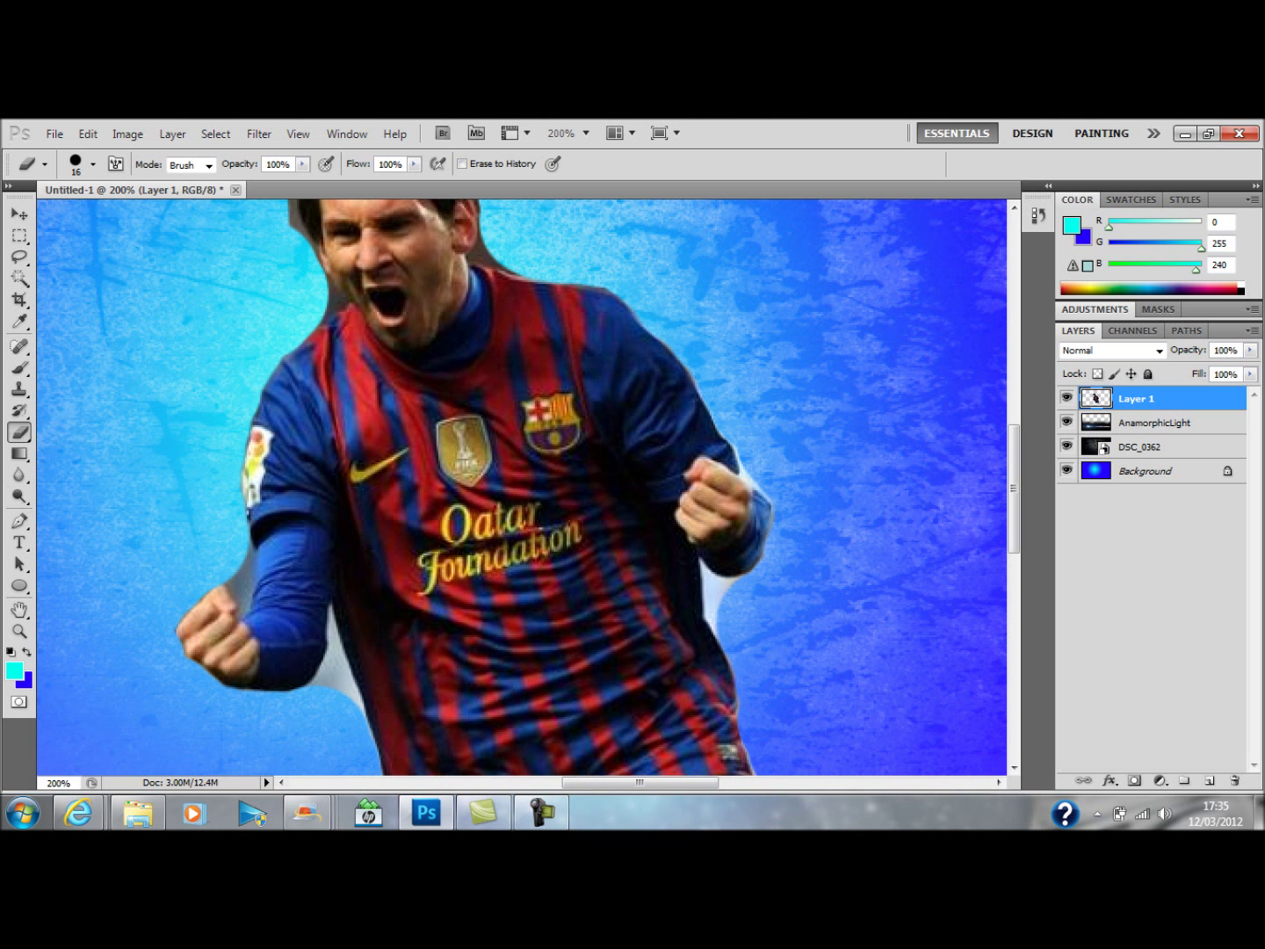
click(319, 292)
click(322, 289)
click(323, 296)
click(323, 304)
click(330, 307)
click(334, 303)
- Reduce the eraser size to 6 px and clean up the corner between the player's jaw and left-hand shoulder
right_click(326, 298)
drag(355, 337, 347, 335)
key(Return)
click(340, 304)
click(339, 308)
click(340, 305)
click(344, 300)
- Erase the leftover background behind the neck, between the ear and the shirt collar
drag(471, 260, 480, 243)
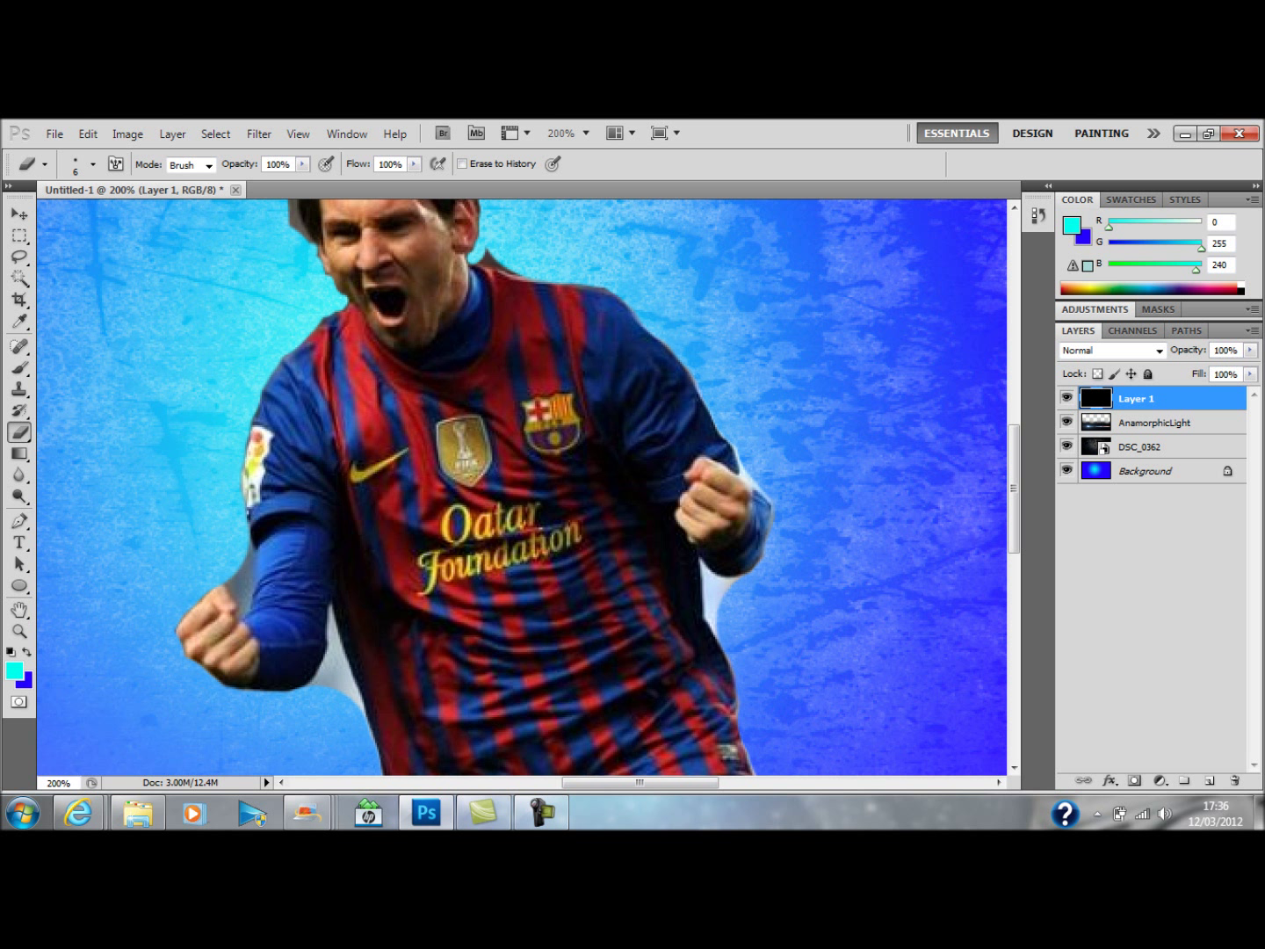
mouse_move(480, 255)
mouse_down()
mouse_move(490, 260)
mouse_move(487, 249)
mouse_up()
click(503, 265)
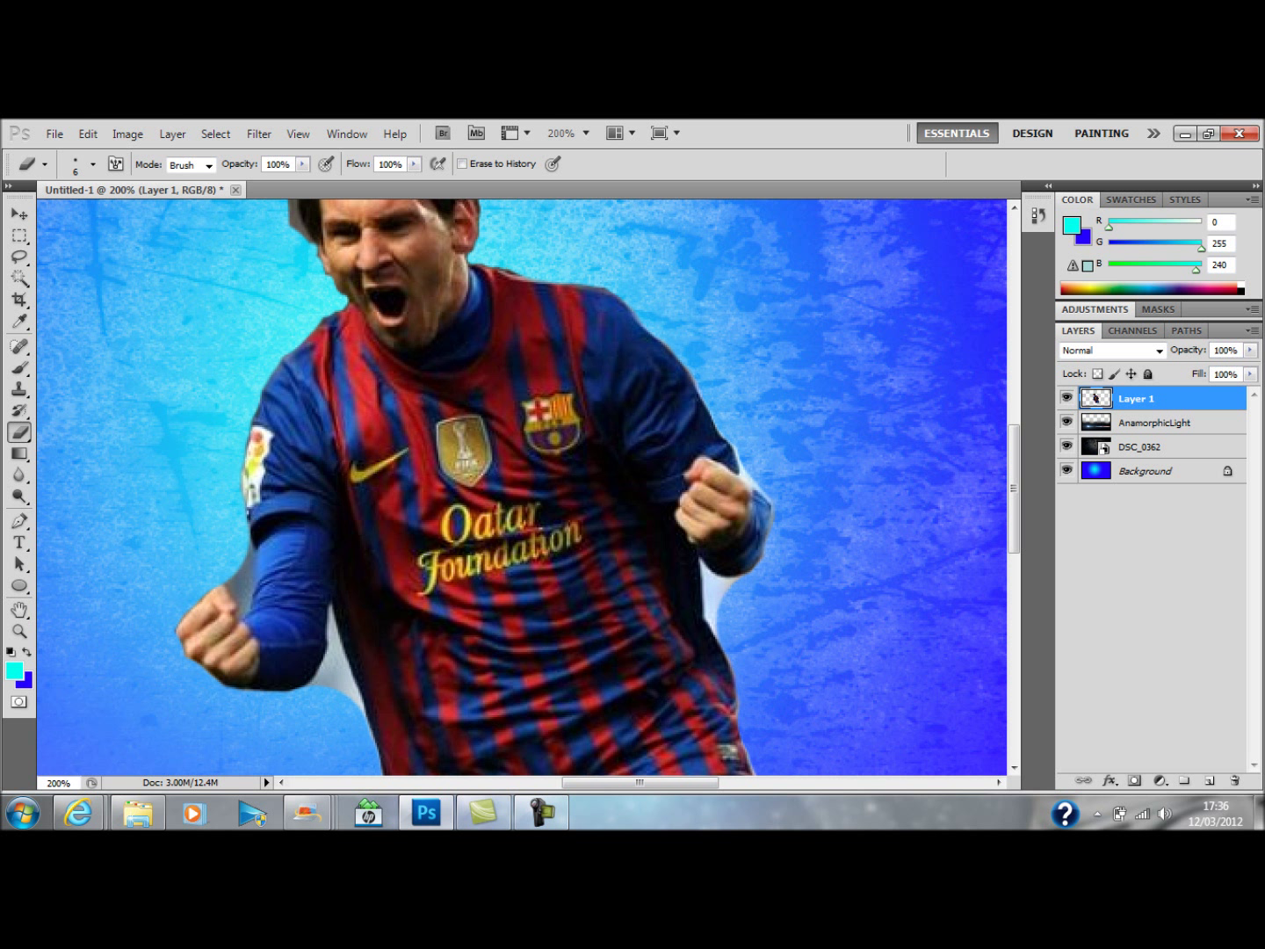
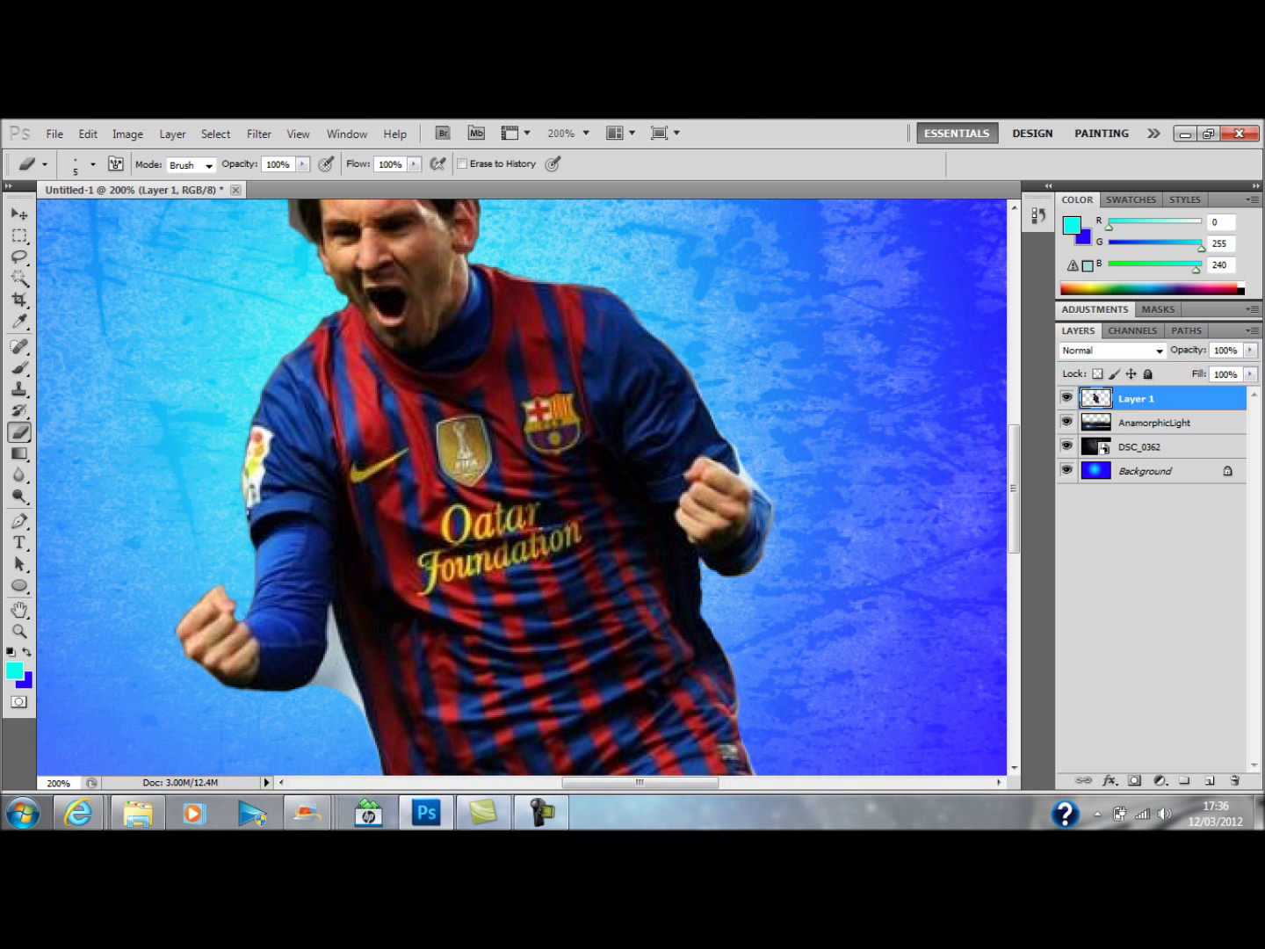
- Erase the remaining background in the gap between the left-hand elbow and the side of the shirt
drag(313, 683, 331, 606)
drag(356, 708, 337, 624)
mouse_move(343, 694)
mouse_down()
mouse_move(339, 672)
mouse_move(316, 661)
mouse_up()
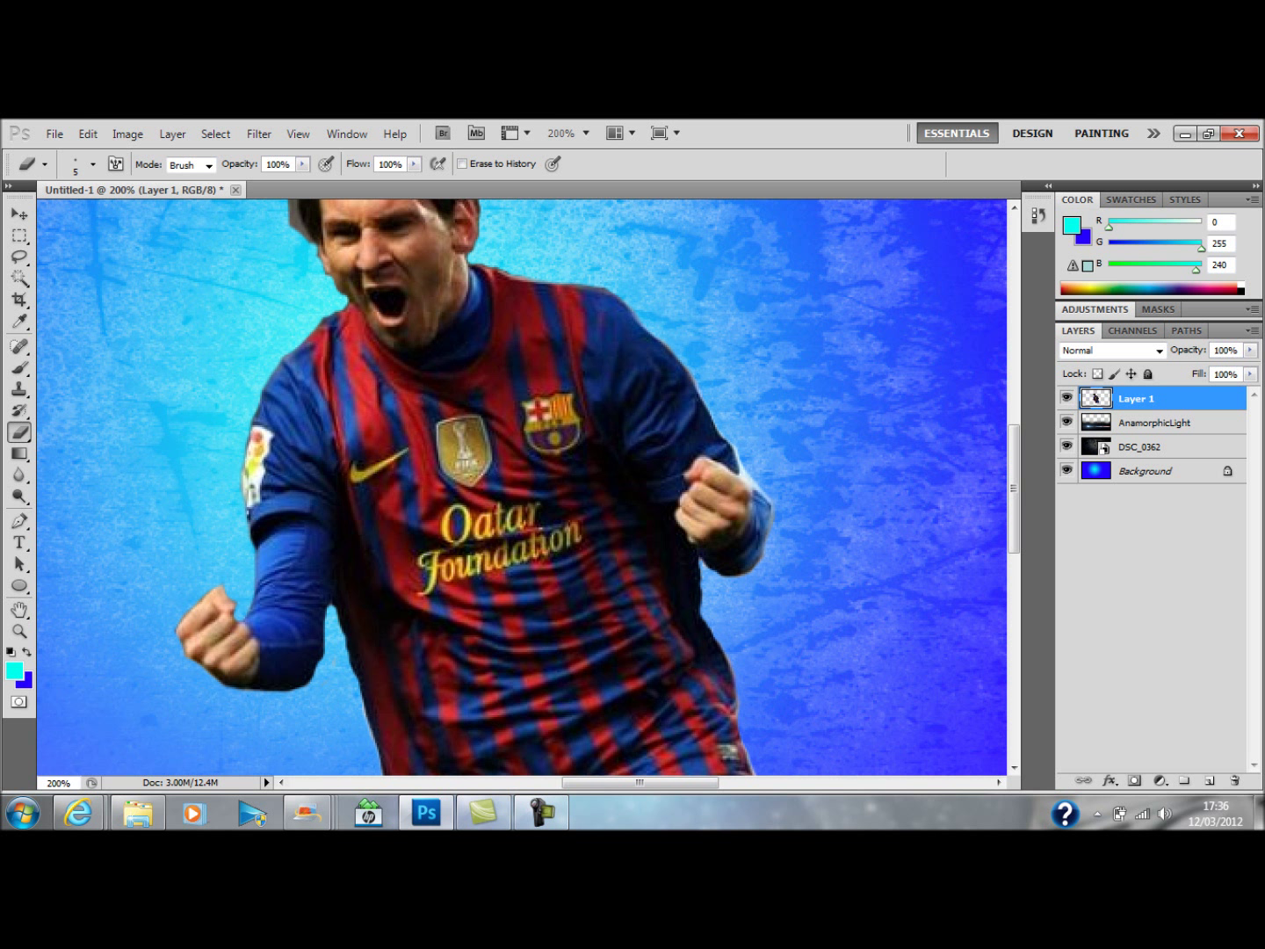
- Enlarge the eraser with minimum hardness and softly erase the dark background around the player's hair
key(ctrl+minus)
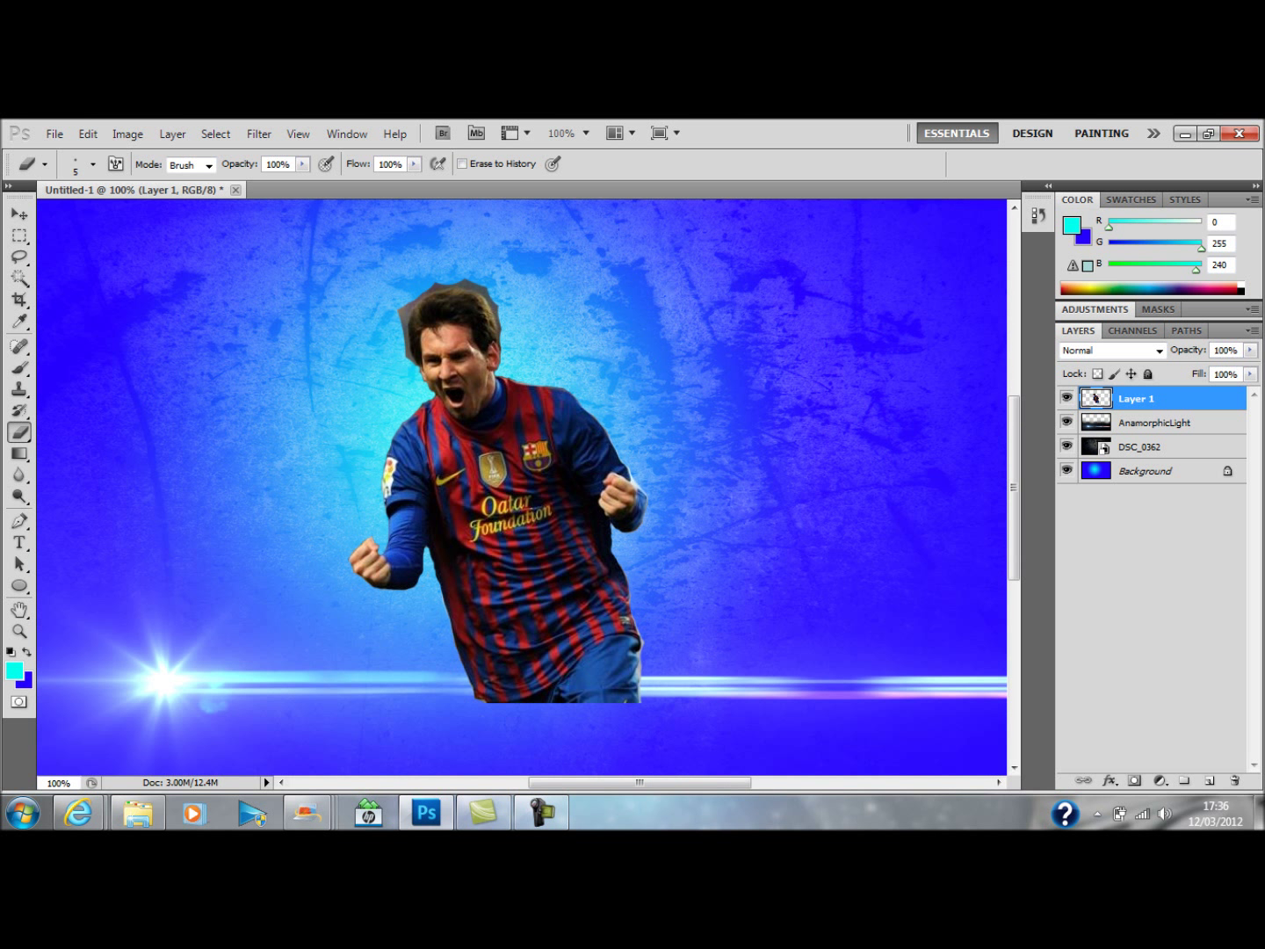
right_click(407, 405)
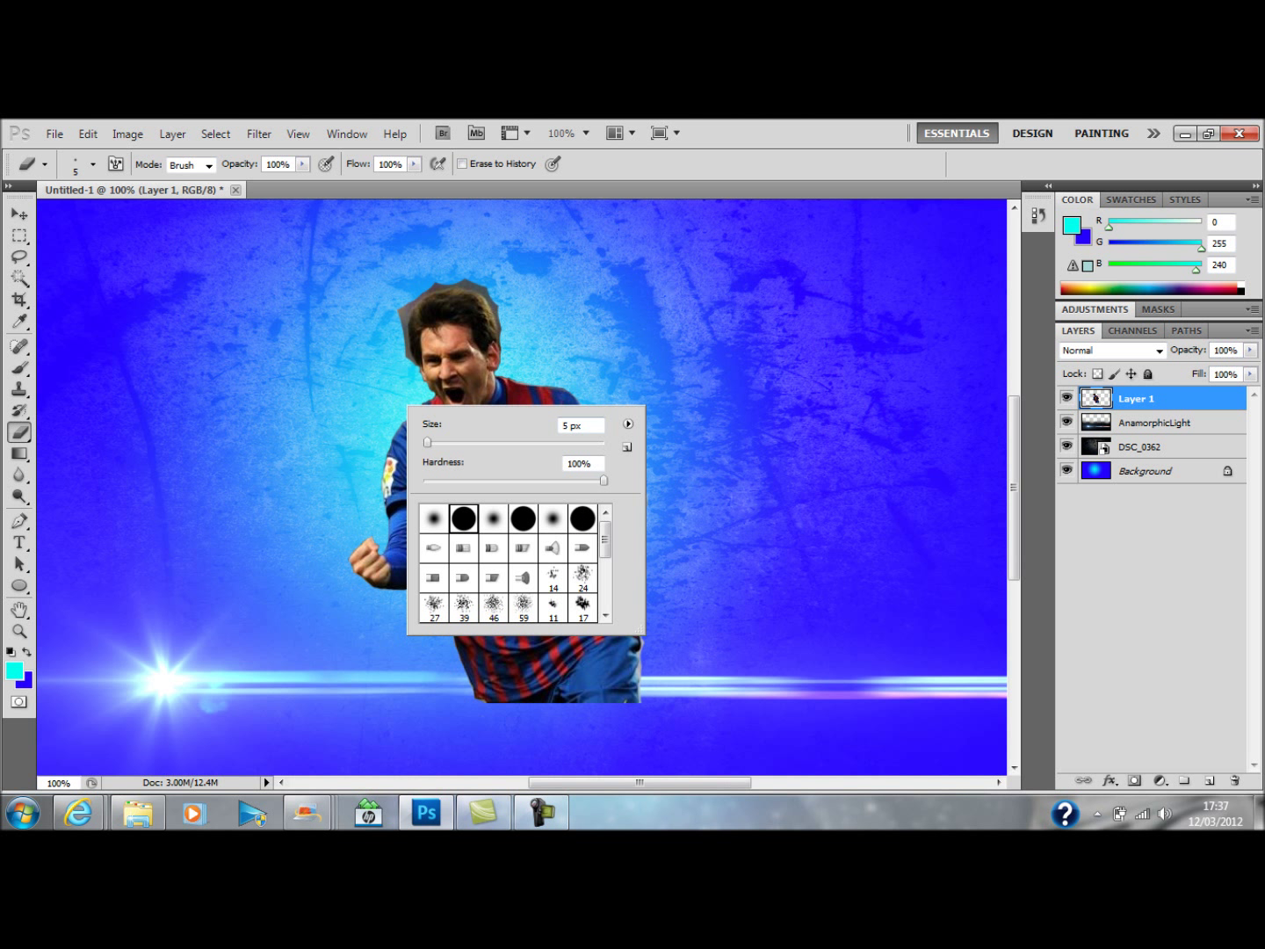
drag(426, 442, 522, 442)
drag(604, 481, 424, 480)
mouse_move(393, 307)
mouse_down()
mouse_move(417, 358)
mouse_move(439, 294)
mouse_move(474, 286)
mouse_move(481, 345)
mouse_move(491, 338)
mouse_up()
- Move the player cutout from the middle to the right-hand part of the wallpaper
key(v)
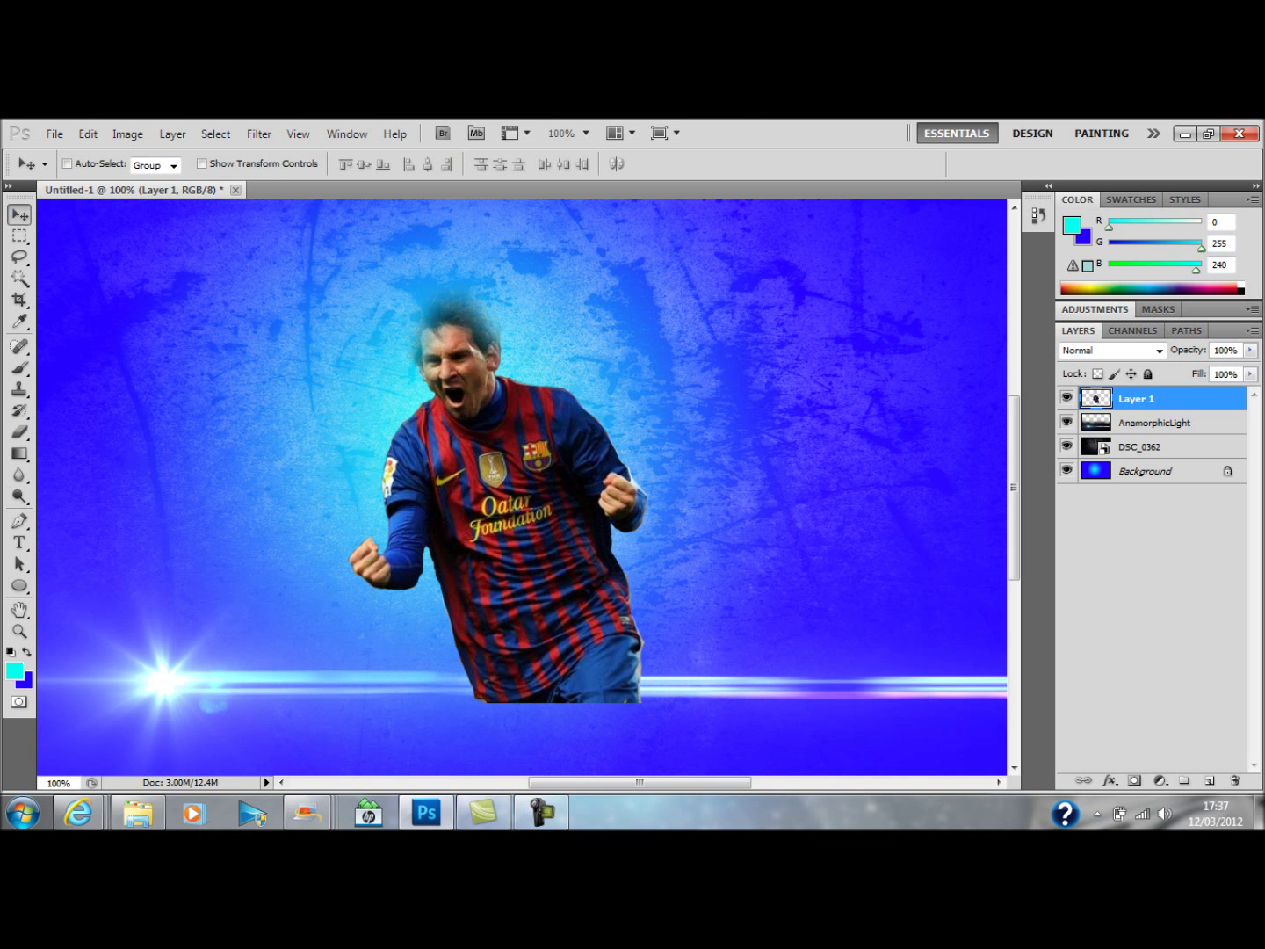
key(ctrl+minus)
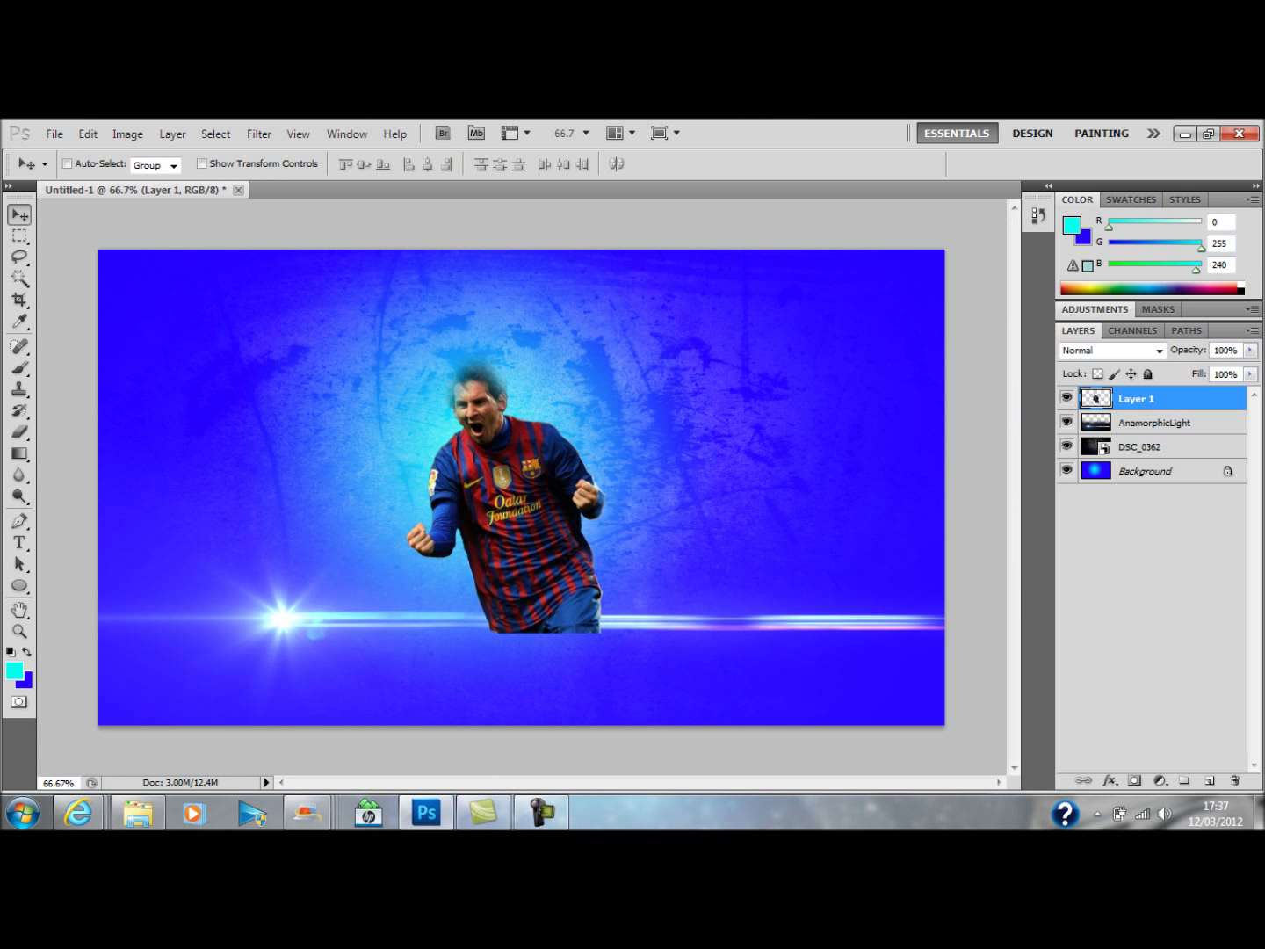
drag(510, 492, 808, 488)
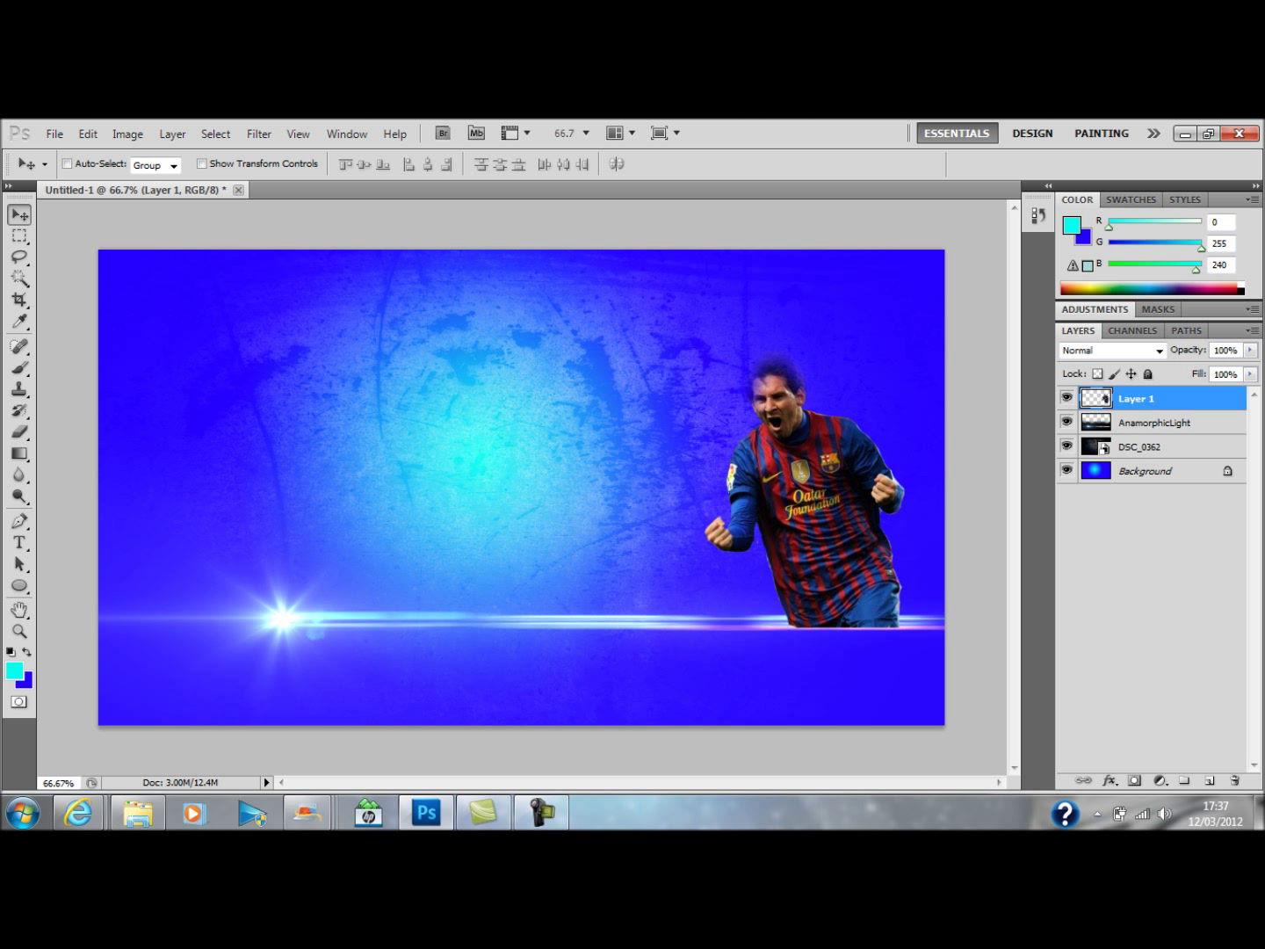
- Move the AnamorphicLight flare layer down so its streak sits just below the player cutout
click(1155, 424)
drag(522, 620, 522, 648)
key(shift+Down)
key(Down)
key(Down)
key(Down)
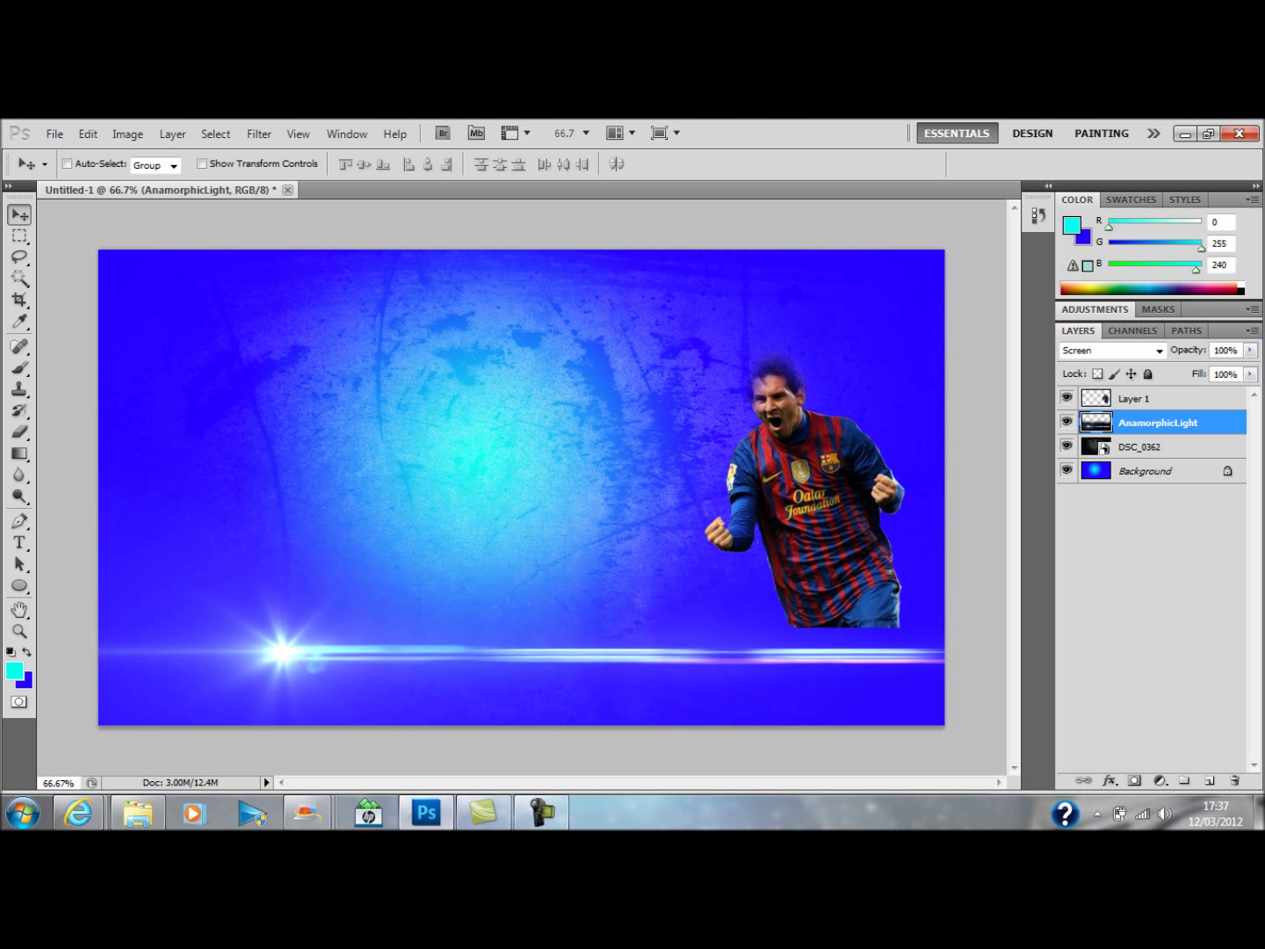
- Move the player on Layer 1 down until the cutout's bottom edge rests on the flare streak
click(1136, 399)
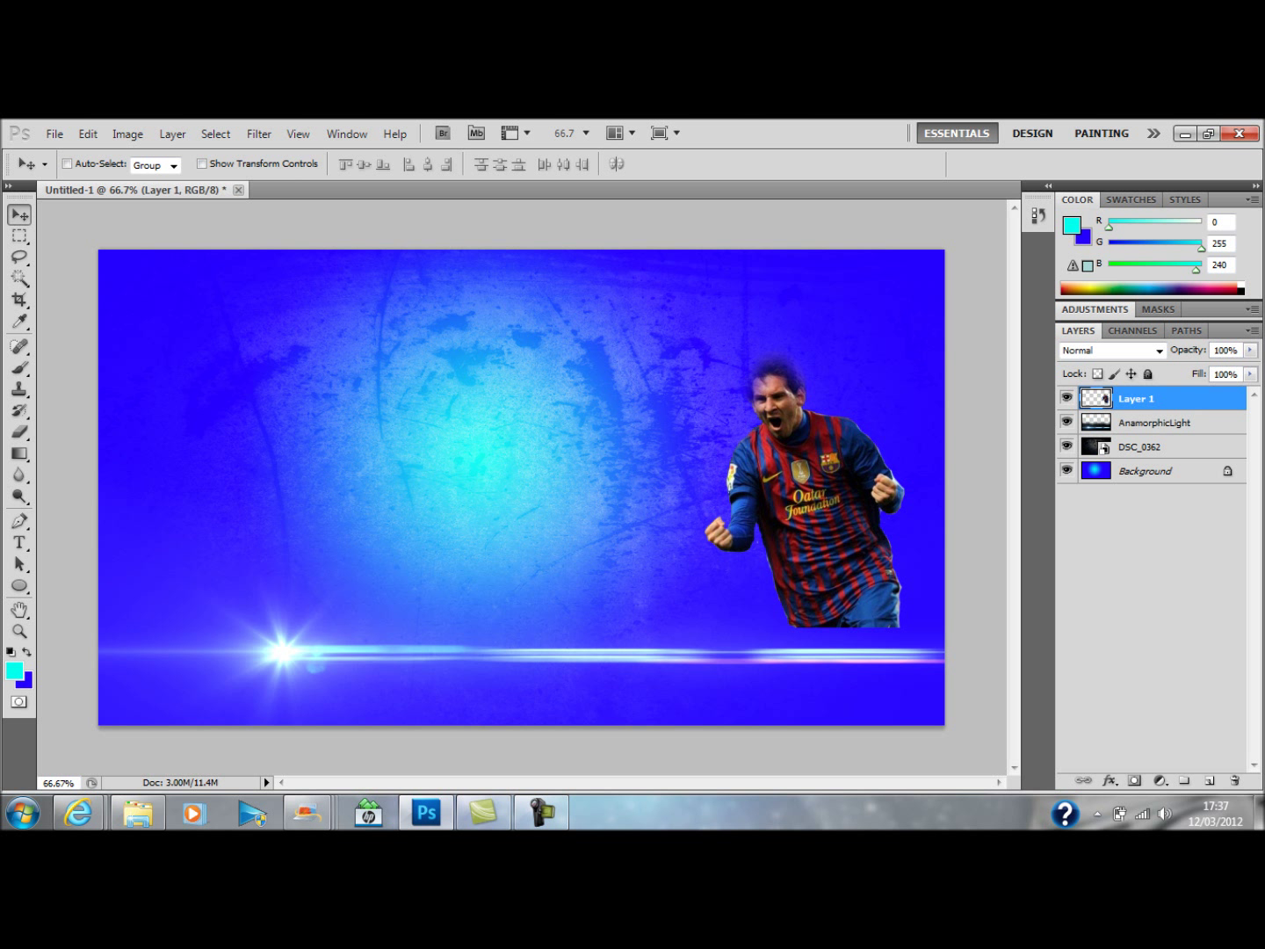
key(shift+Down)
key(shift+Down)
key(shift+Down)
key(shift+Down)
key(shift+Down)
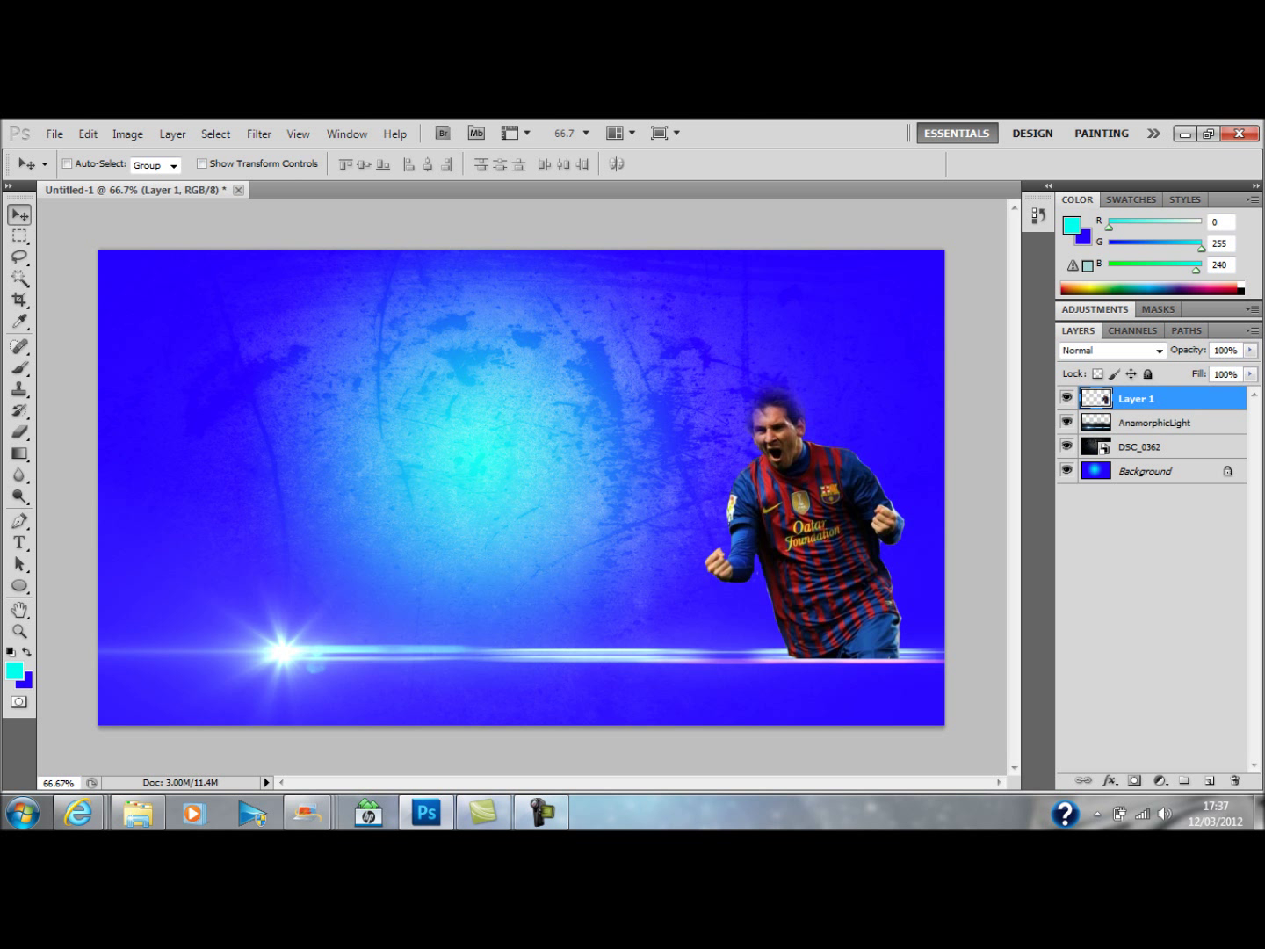
- Try the Screen blend mode on the player's layer
click(1158, 350)
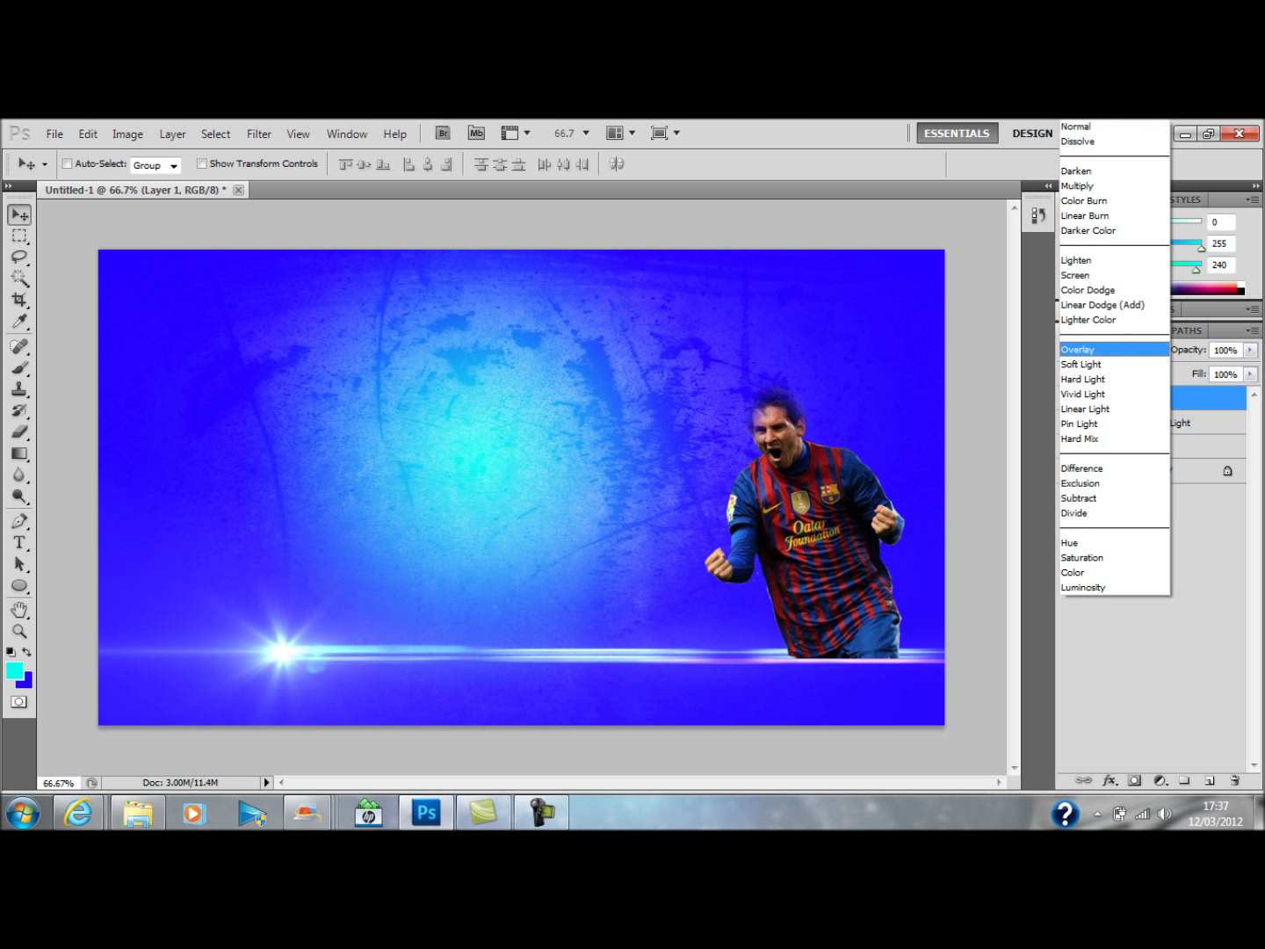
key(Up)
key(Up)
key(Return)
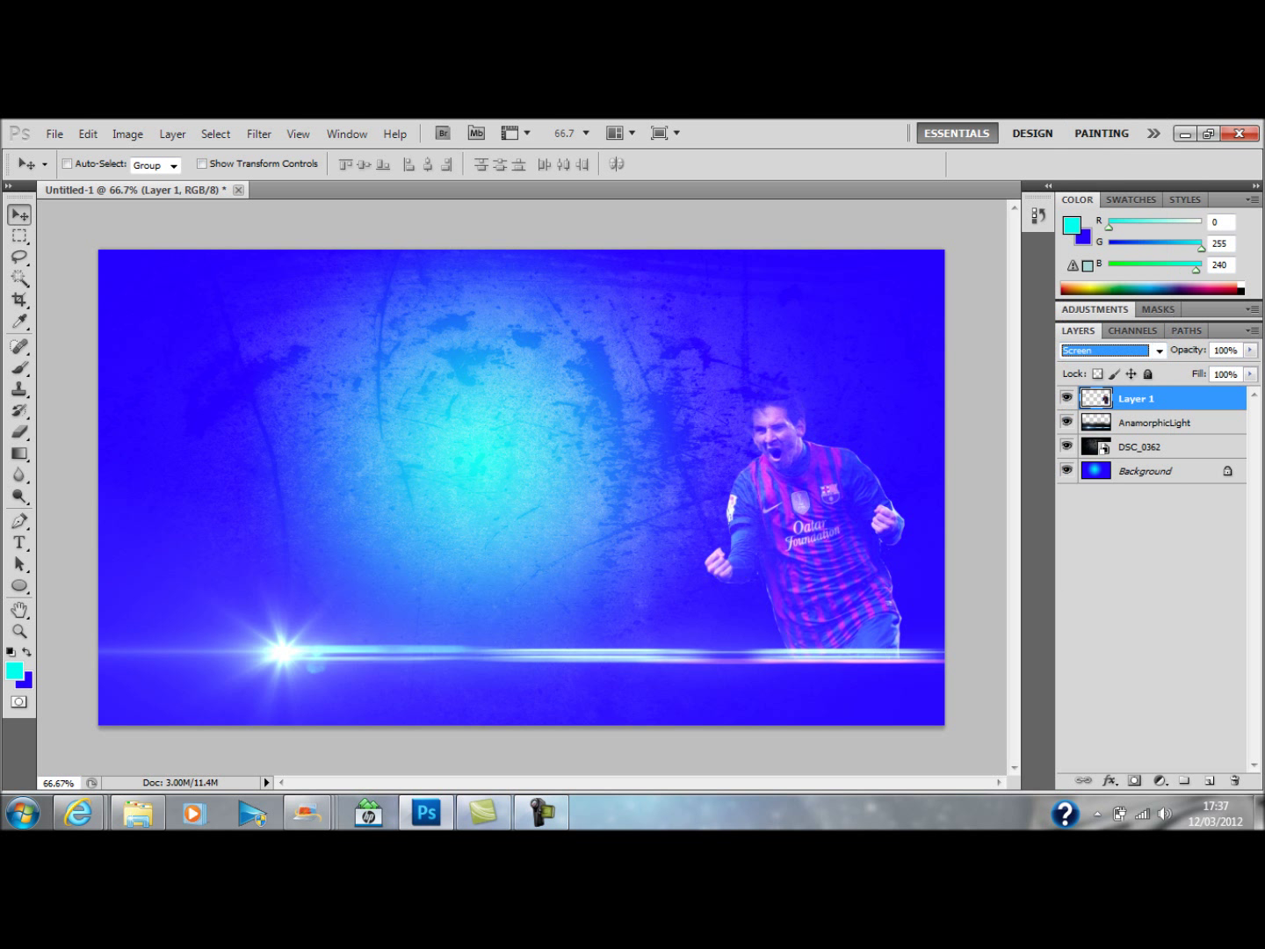
- Return the player layer's blend mode to Normal
click(1158, 351)
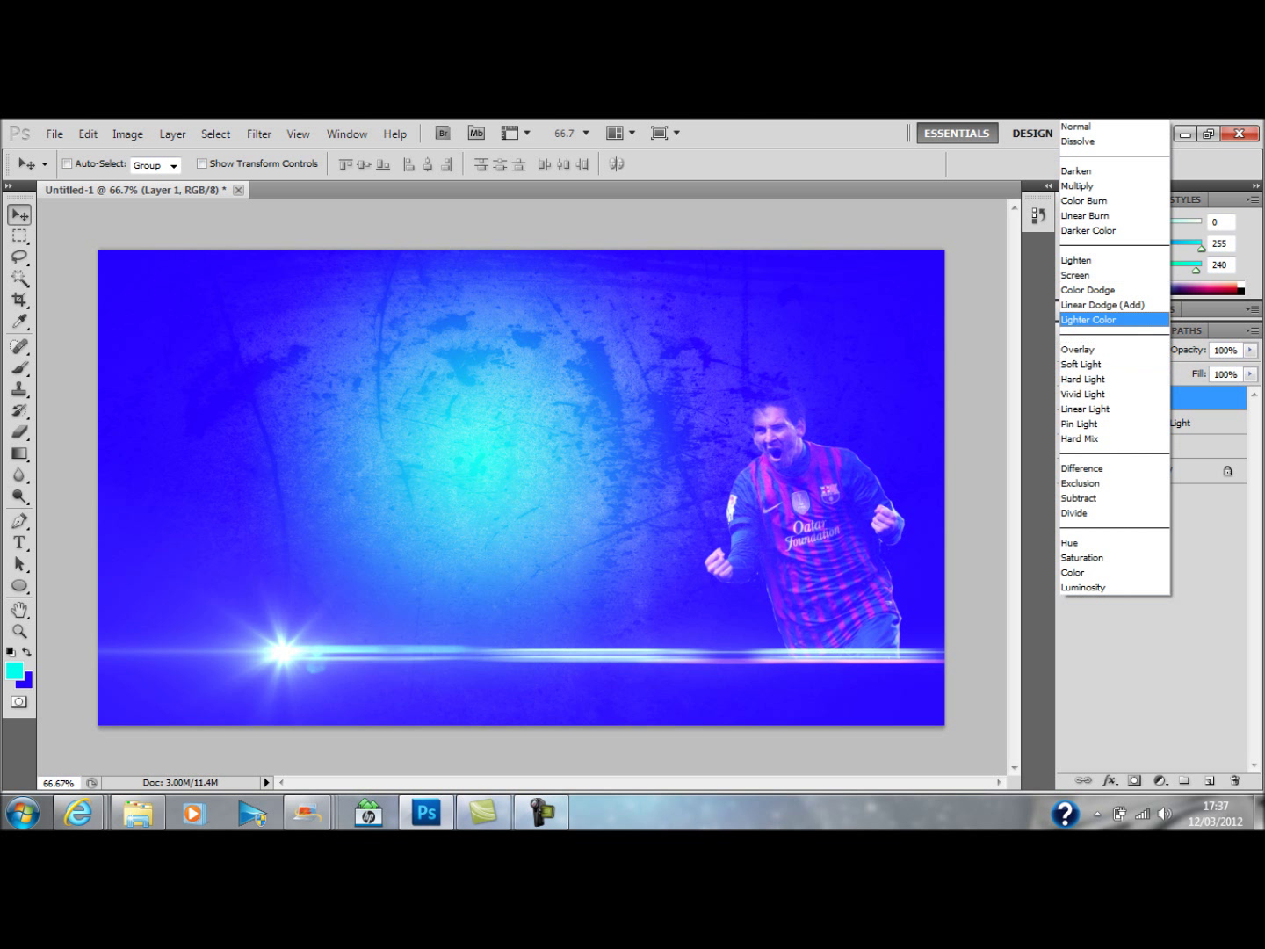
key(Up)
key(Up)
key(Up)
key(Up)
key(Up)
key(Up)
key(Up)
key(Up)
key(Up)
key(Up)
key(Up)
key(Up)
key(Up)
key(Return)
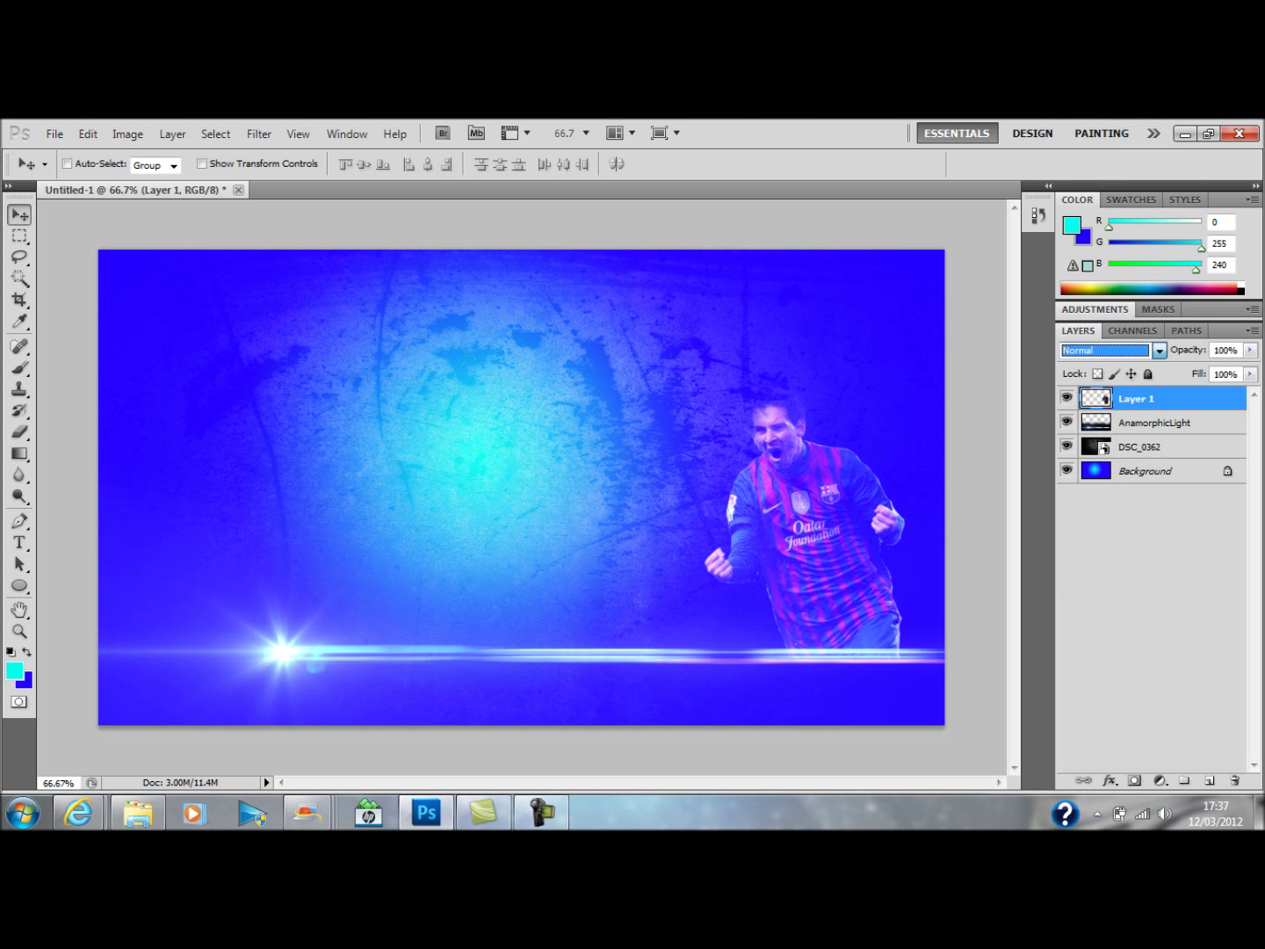
- Reorder the layers so the player's Layer 1 sits directly beneath the AnamorphicLight flare
drag(1151, 400, 1151, 437)
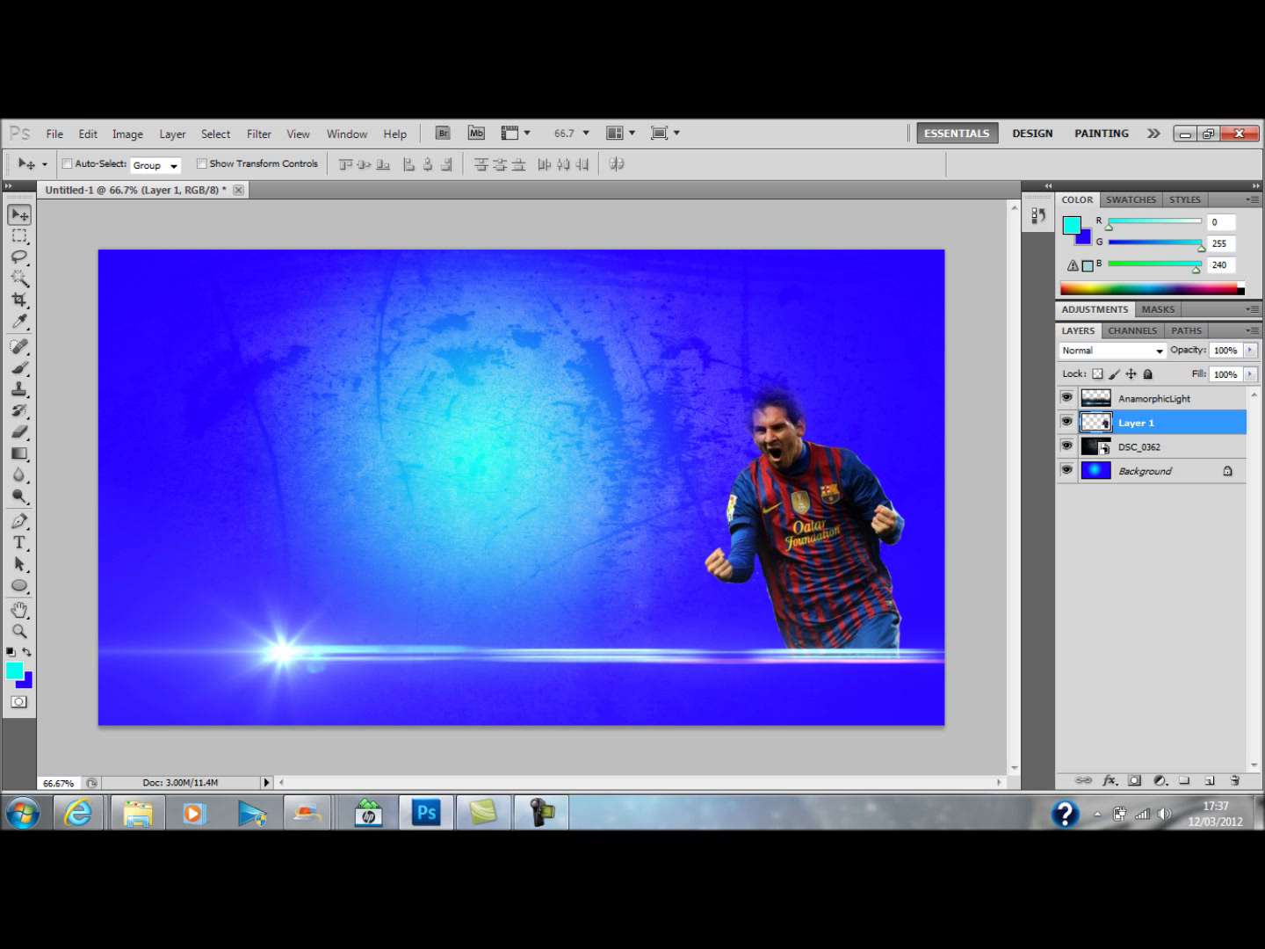
- Add a white text layer reading "10" in 150 pt Red Rocket and place it over the flare's bright star
key(t)
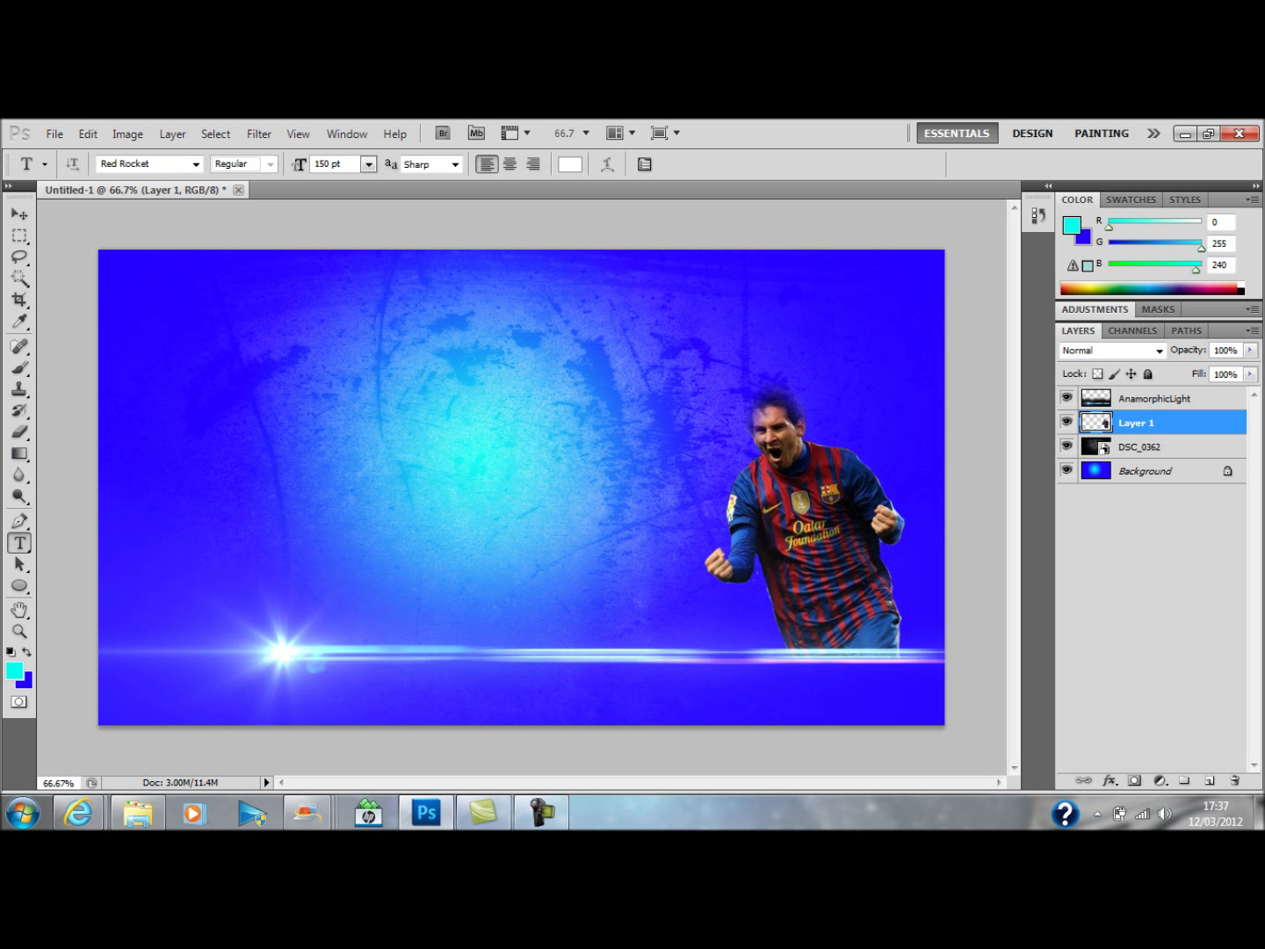
drag(242, 450, 558, 610)
text(10)
click(19, 213)
mouse_move(287, 472)
mouse_down()
mouse_move(202, 633)
mouse_move(225, 619)
mouse_move(254, 621)
mouse_move(251, 637)
mouse_up()
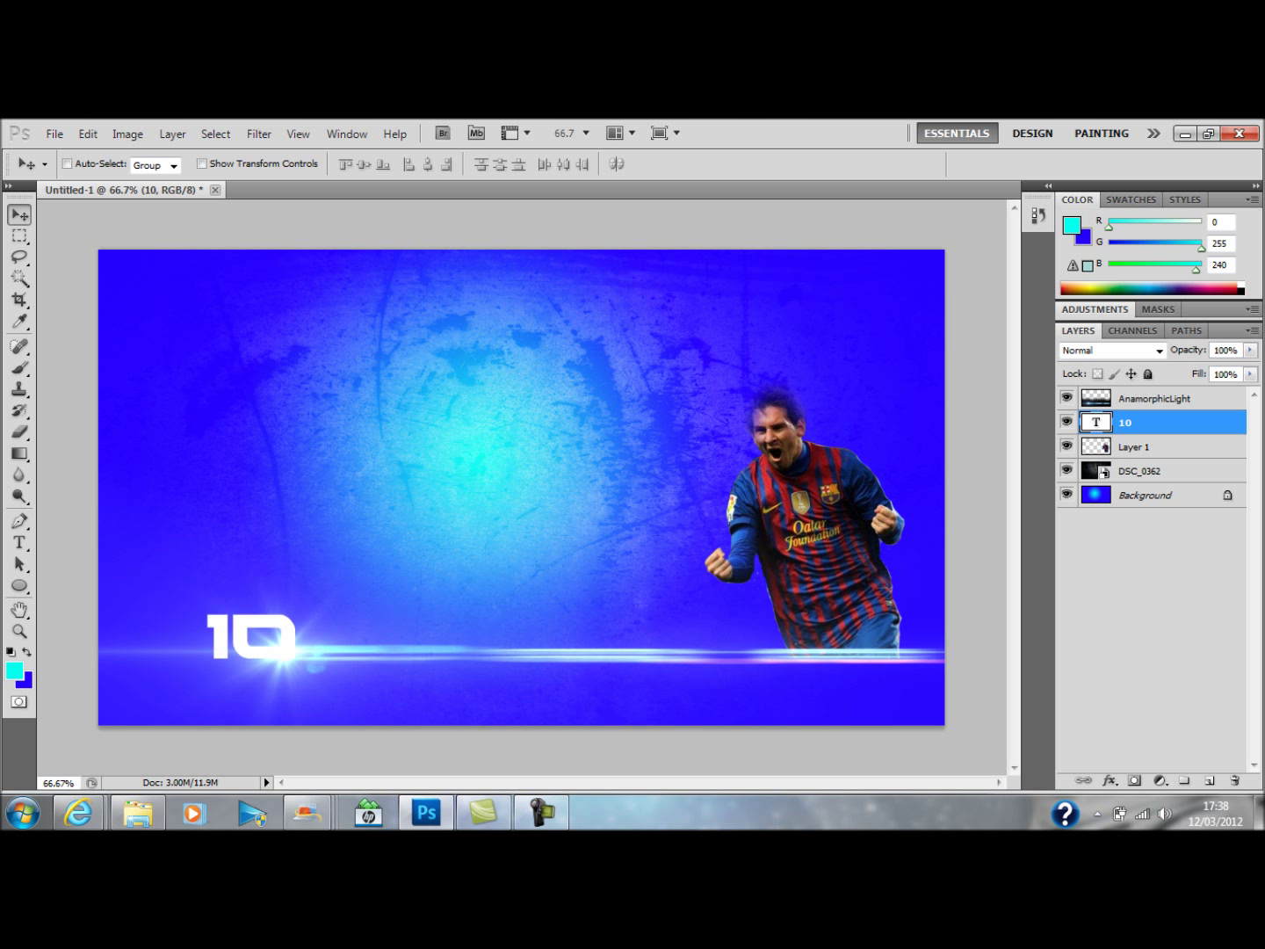
- Give the "10" text a black outside stroke slightly thicker than the default 3 px
double_click(1177, 423)
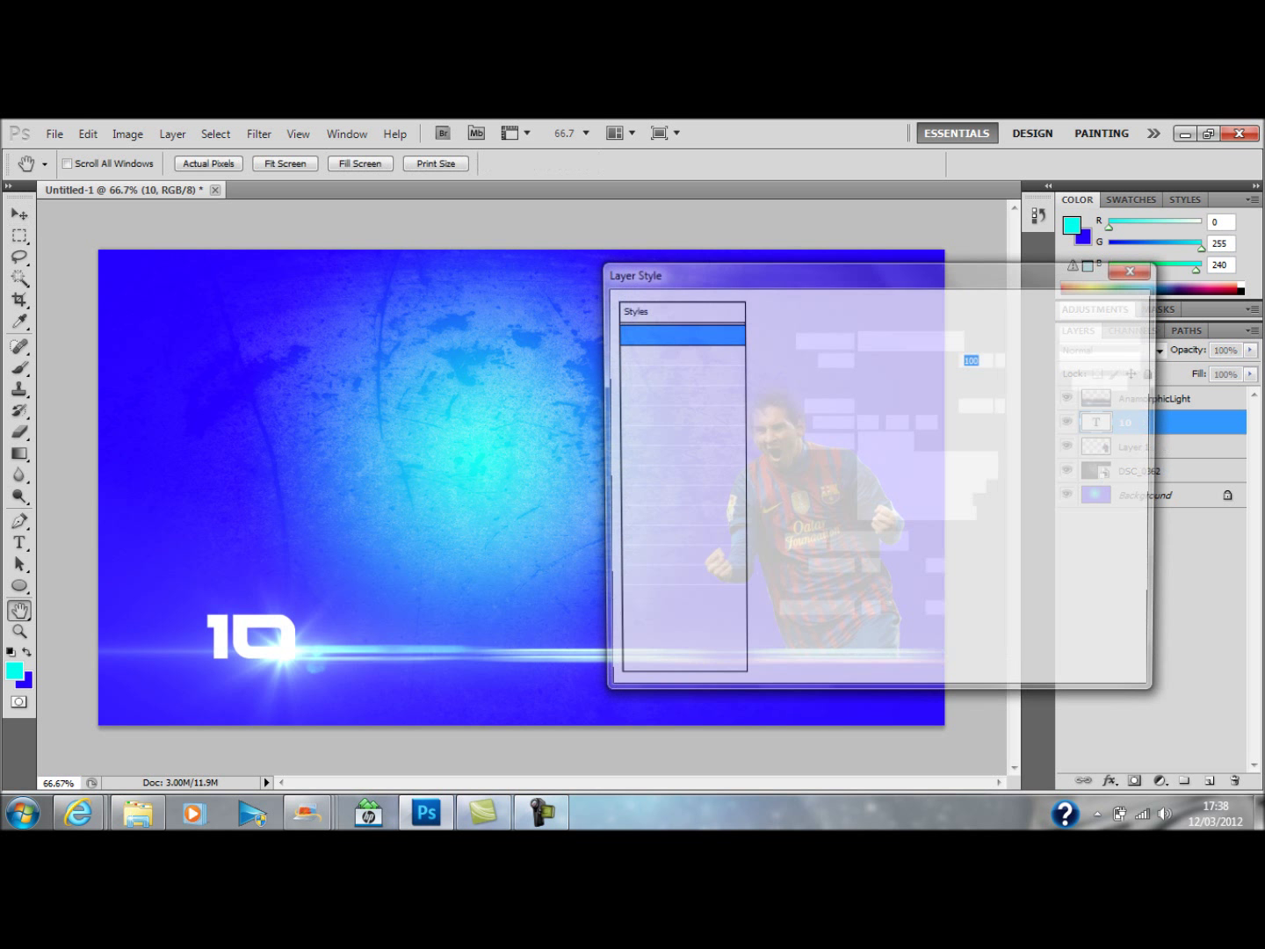
click(624, 578)
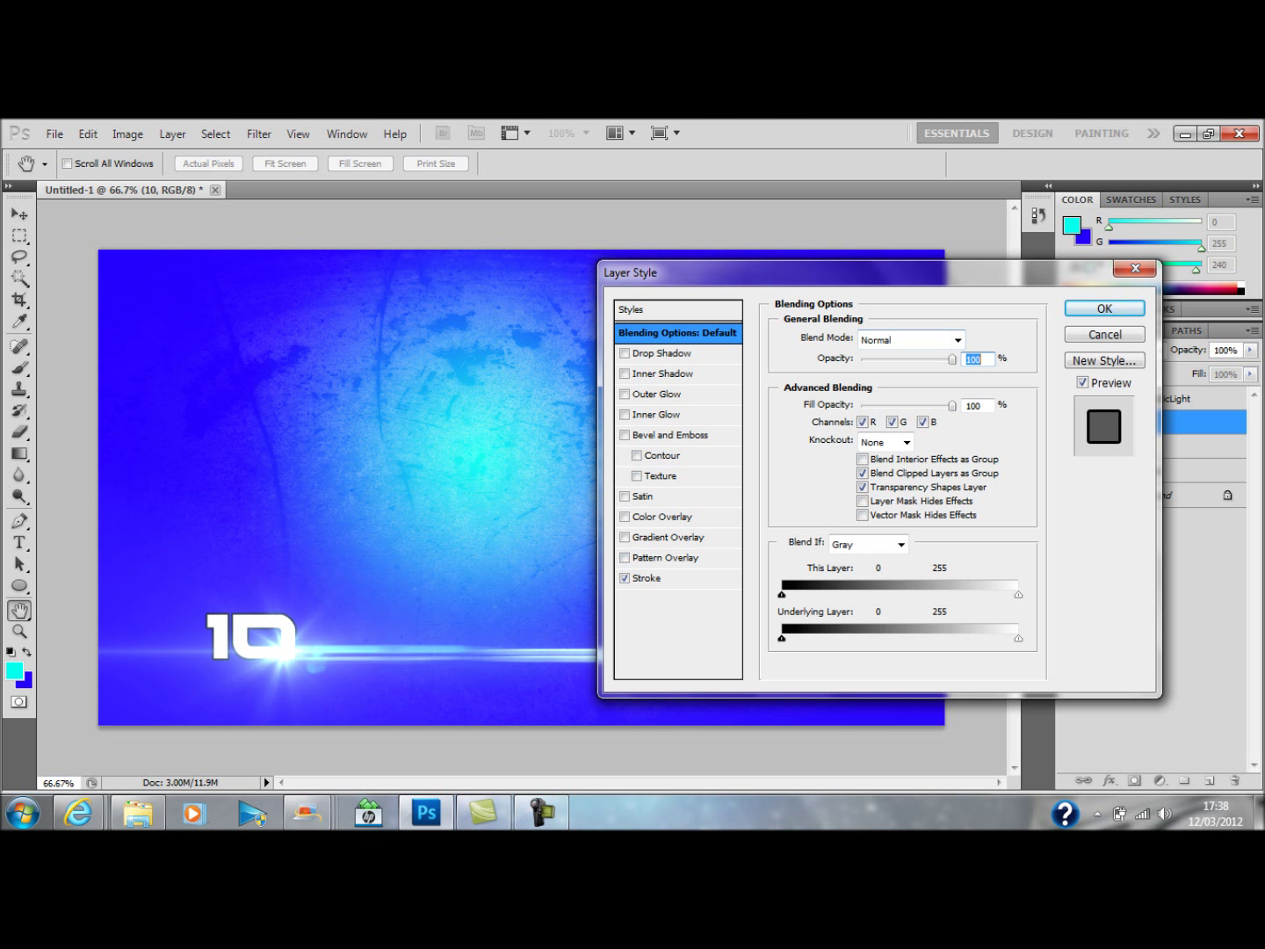
click(648, 578)
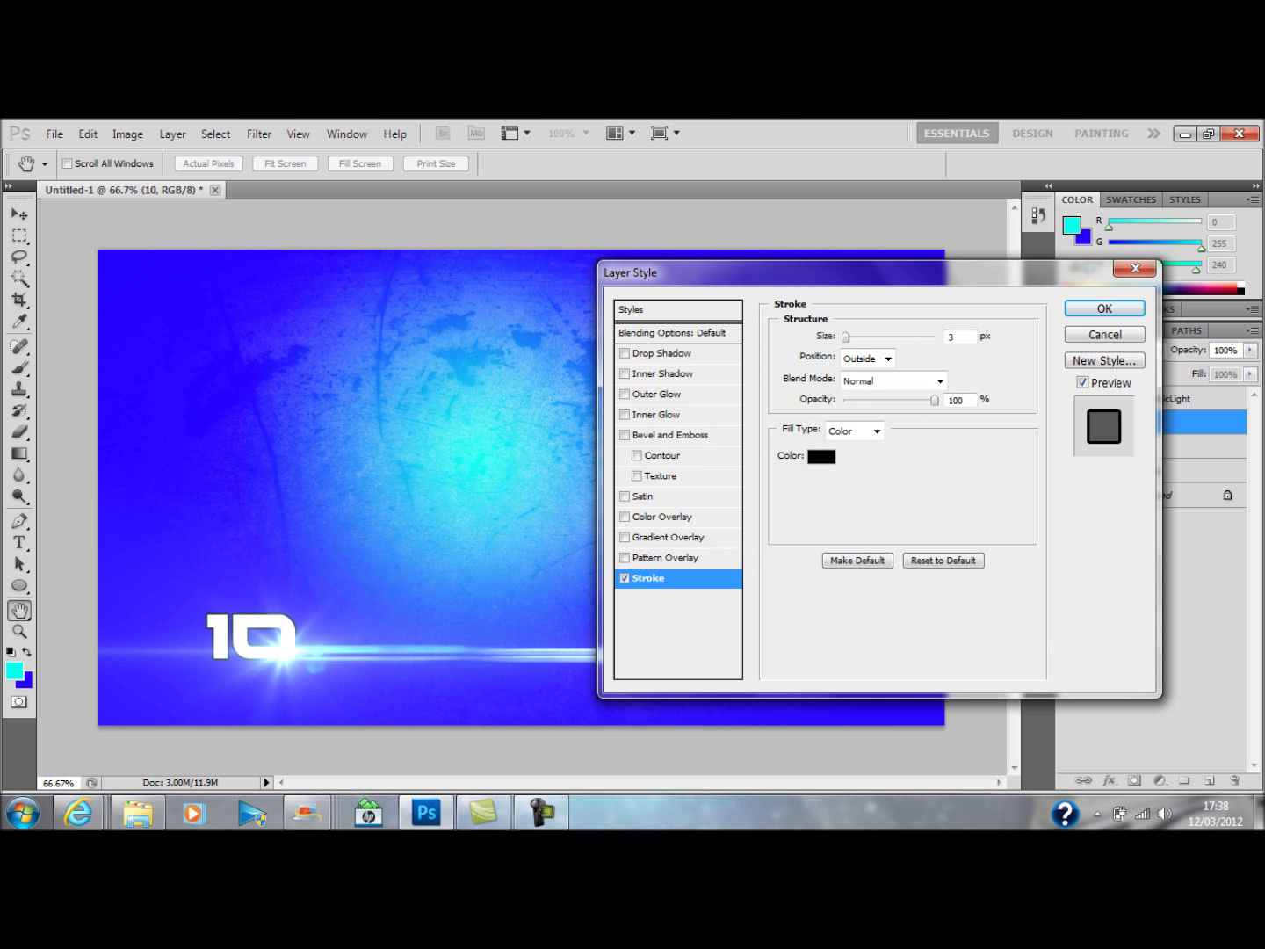
drag(845, 337, 848, 337)
key(Return)
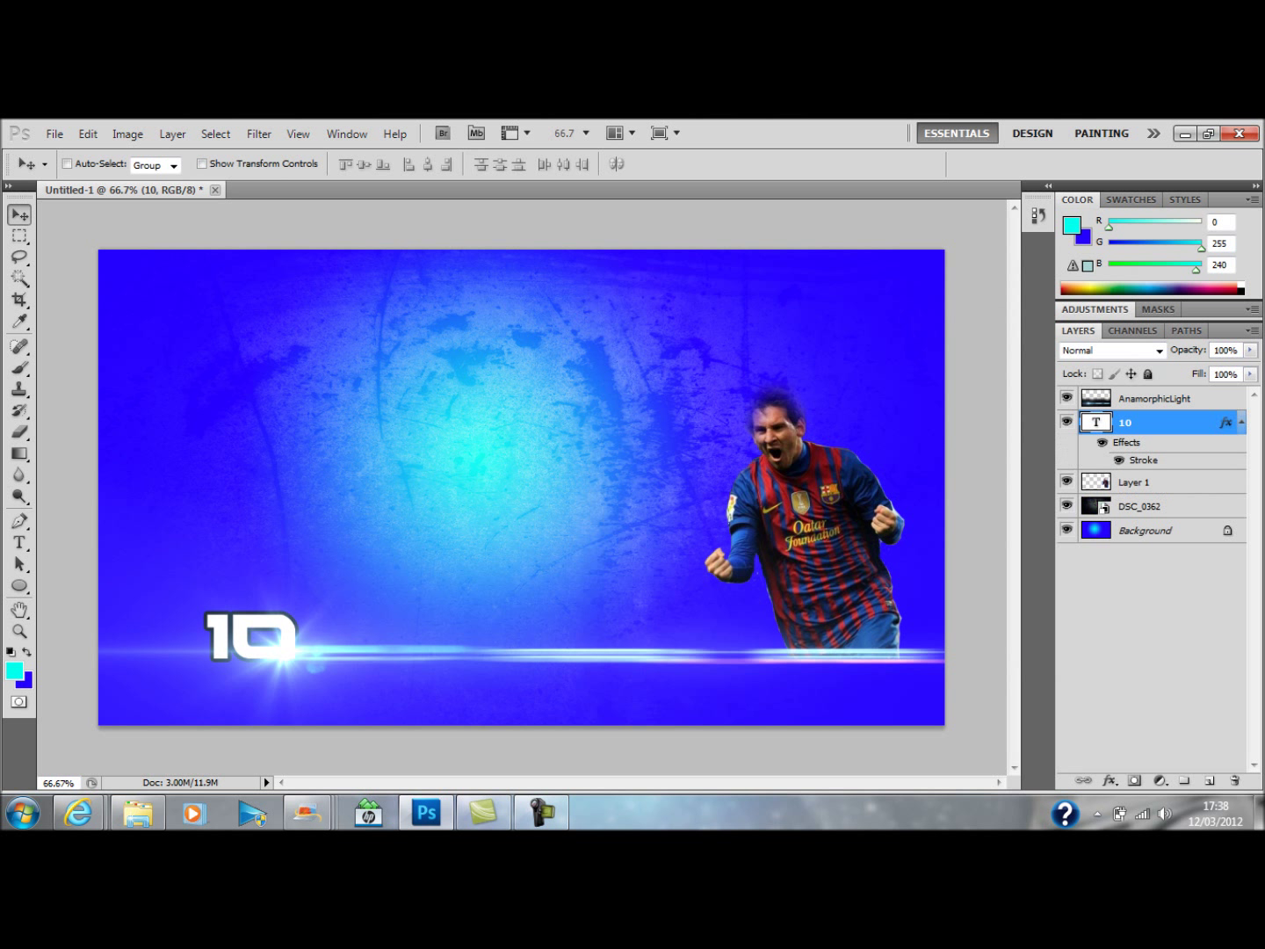
- Add a white text layer reading "Lionel" in 150 pt Red Rocket and place it on the flare streak beside the "10"
click(20, 543)
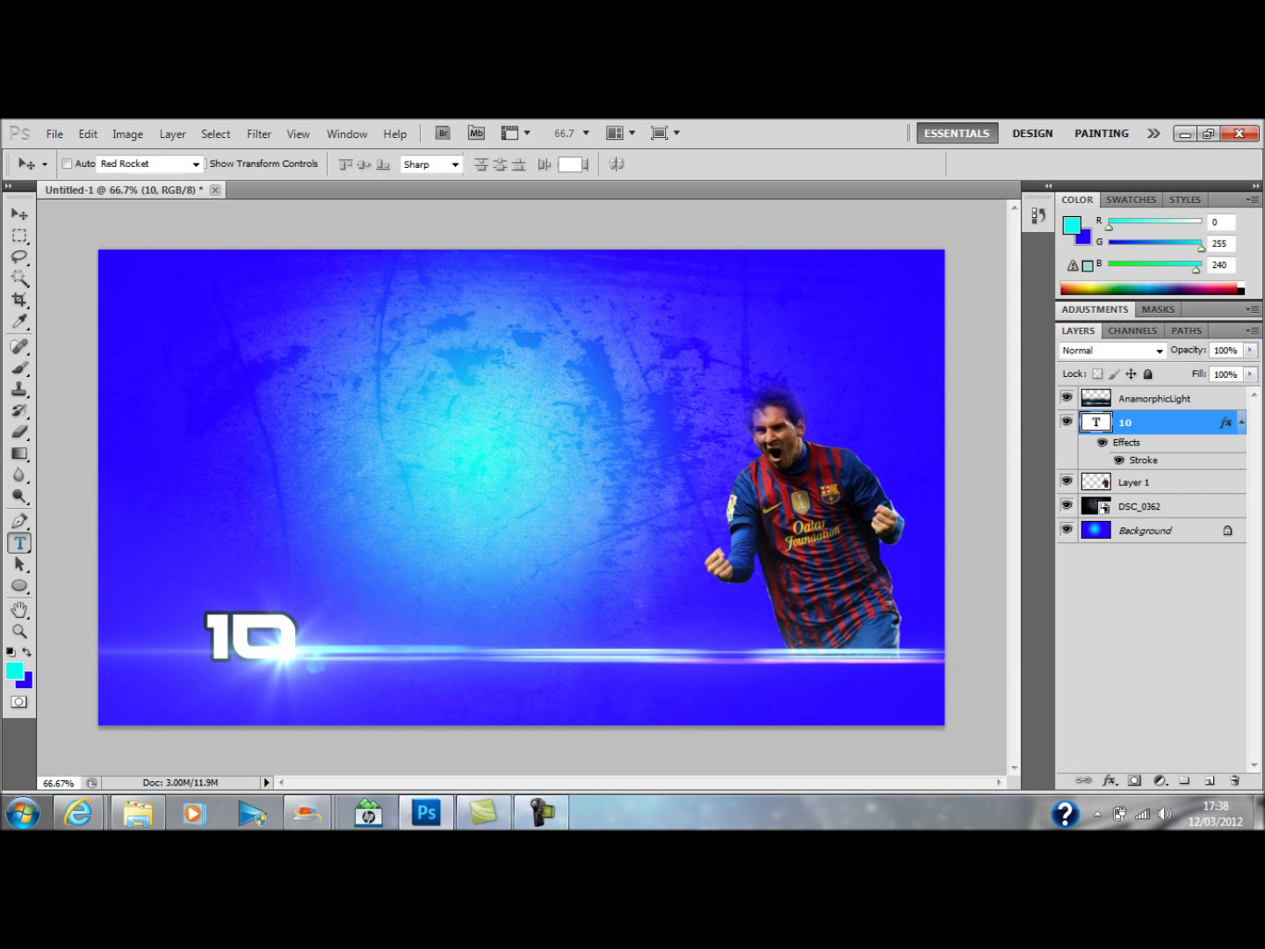
drag(241, 369, 619, 475)
text(Lionel)
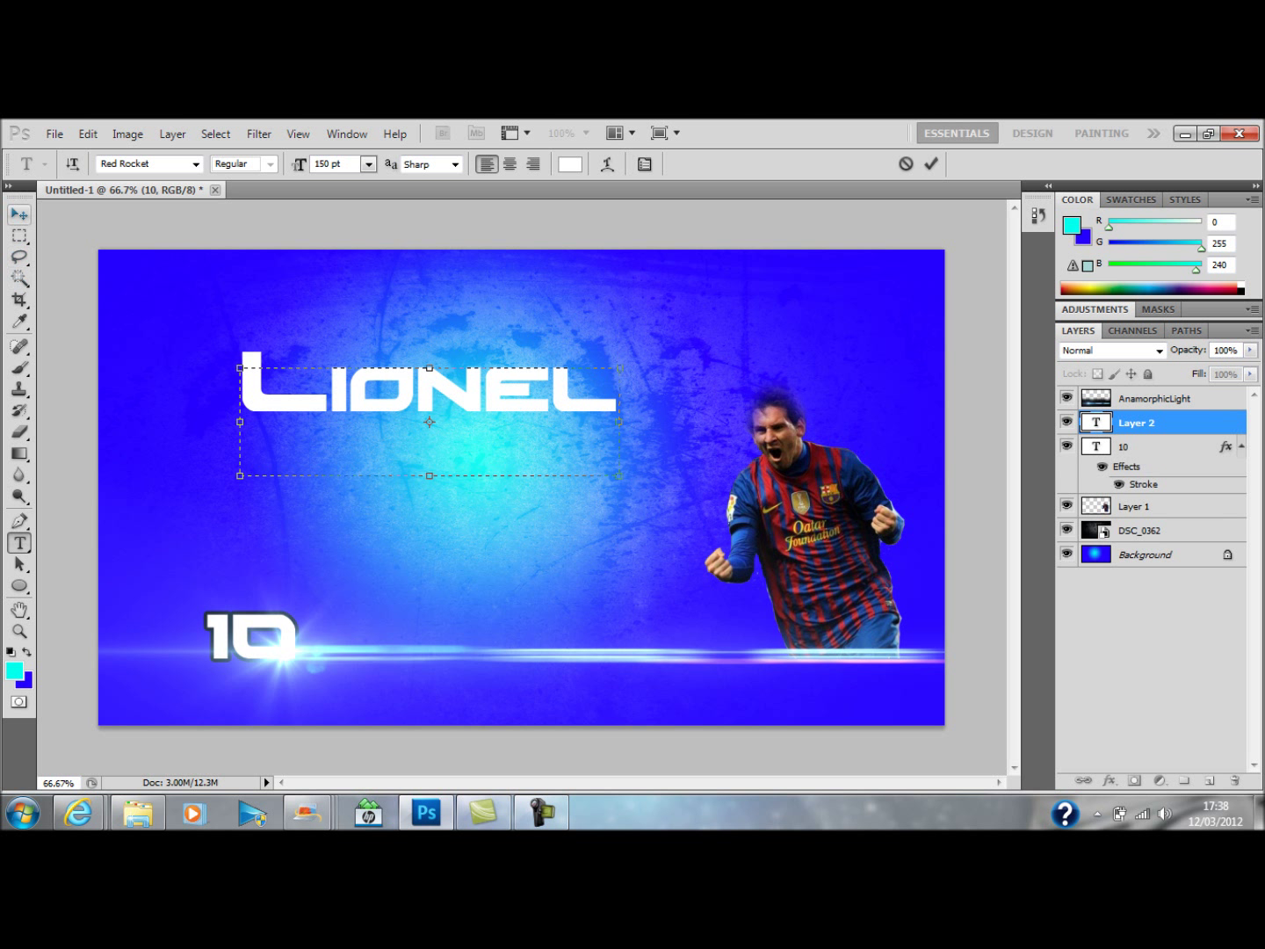
click(20, 214)
mouse_move(517, 389)
mouse_down()
mouse_move(594, 602)
mouse_move(574, 639)
mouse_up()
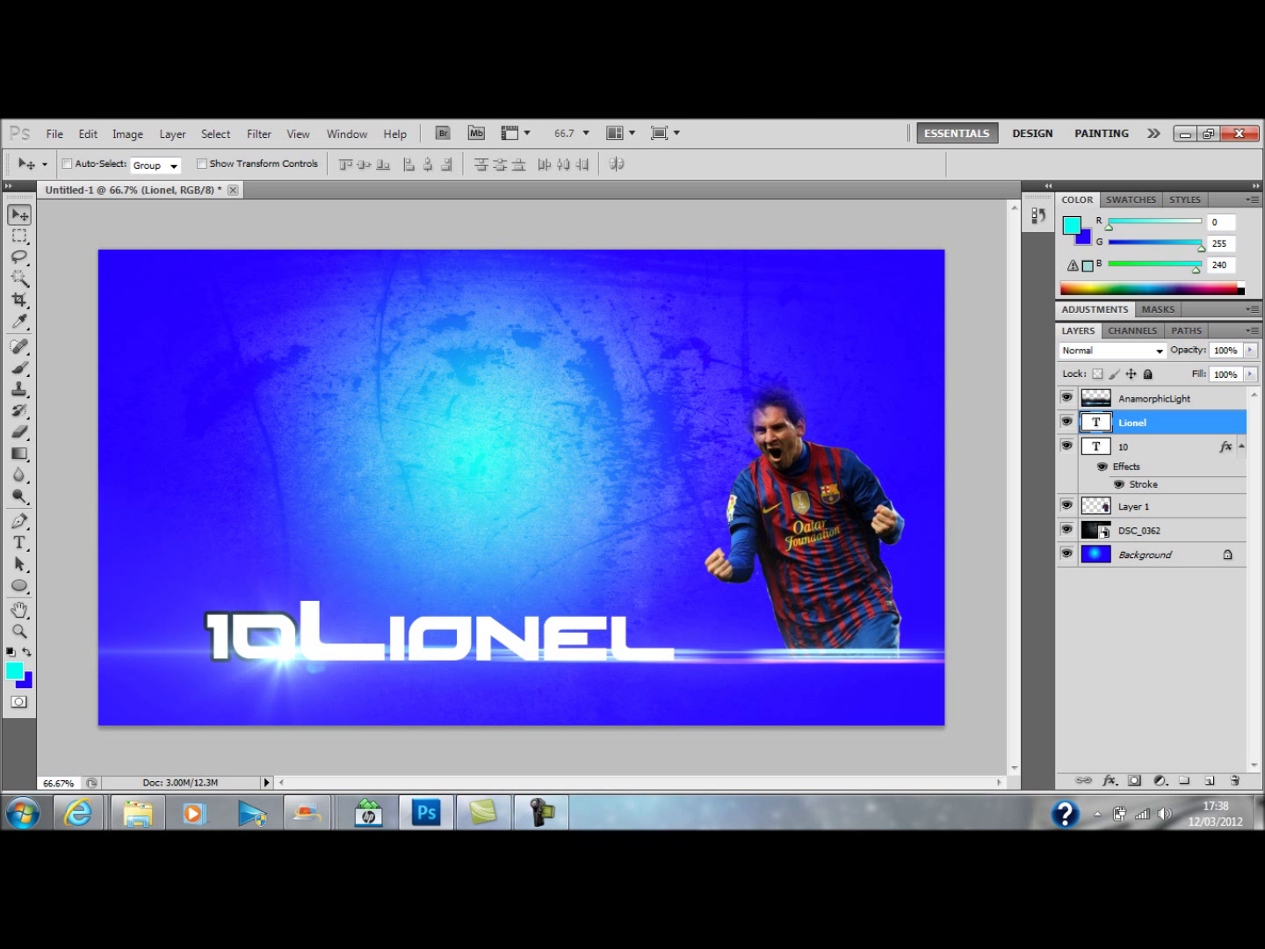
- Nudge the "10" text left along the flare streak until it clears the bright star
click(1158, 447)
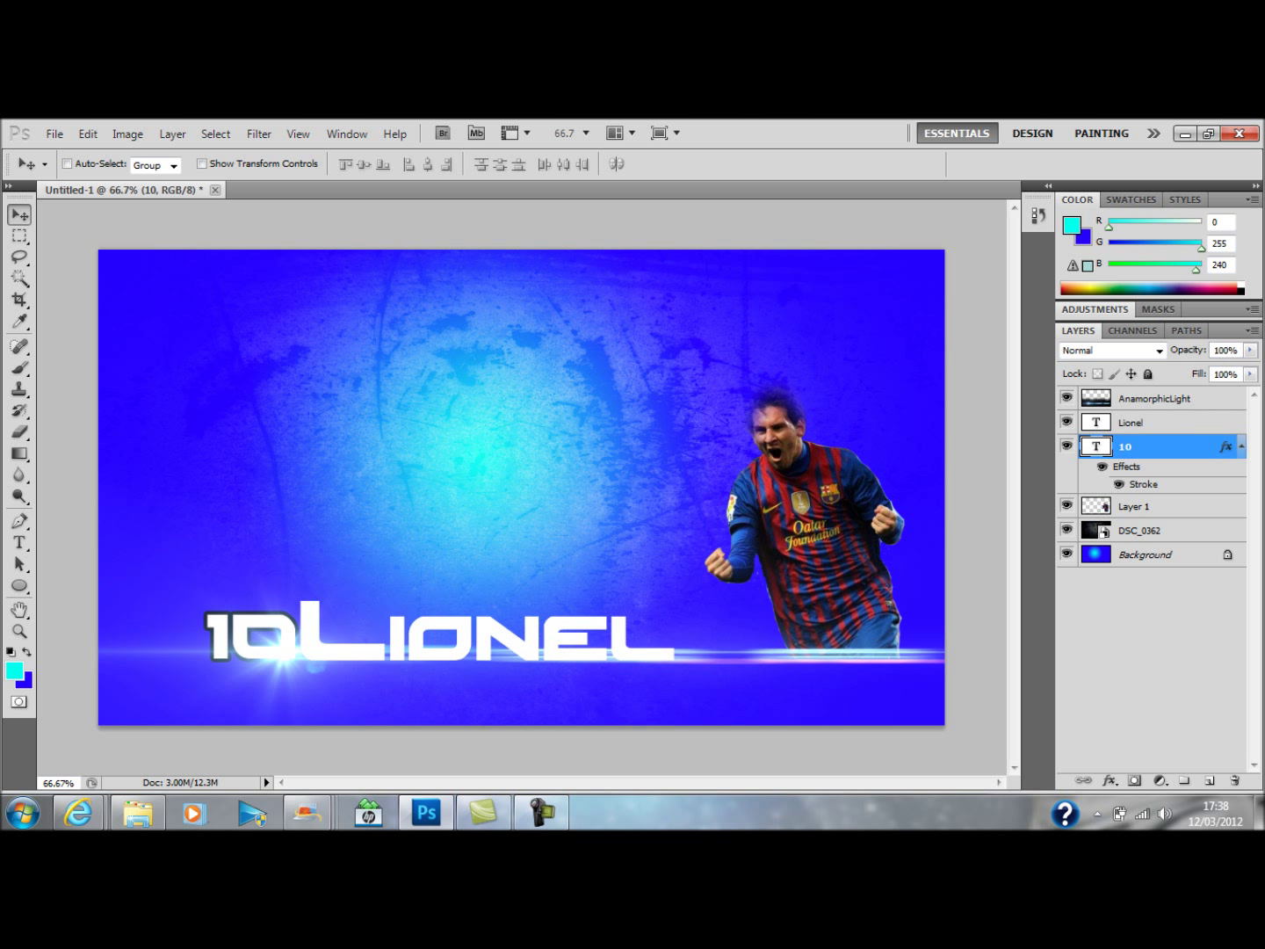
key(shift+Left)
key(shift+Left)
key(shift+Left)
key(shift+Left)
key(shift+Left)
key(shift+Left)
key(shift+Left)
key(shift+Left)
key(shift+Left)
key(shift+Left)
key(shift+Left)
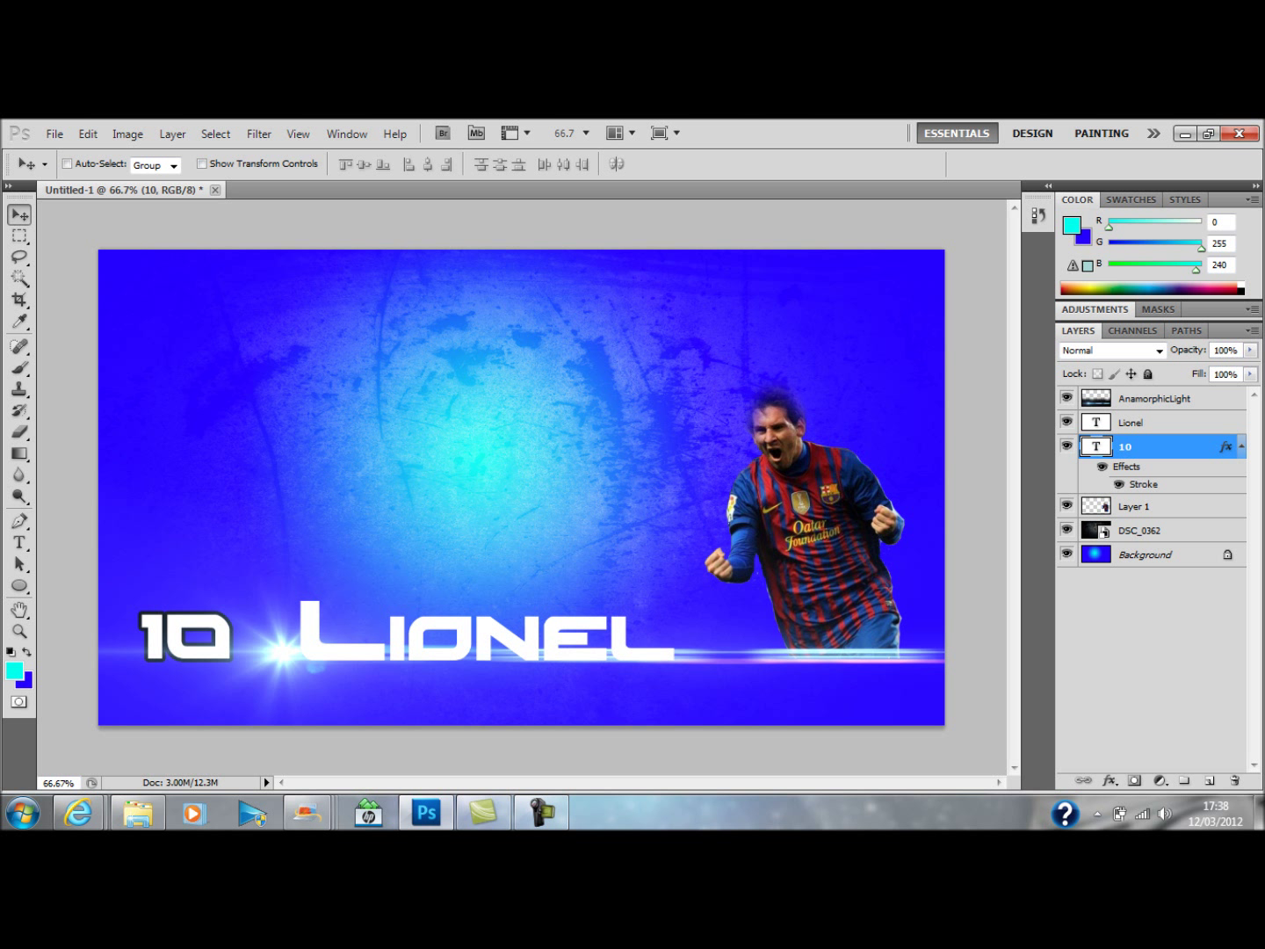
- Nudge the "Lionel" text left until it sits just beside the "10" on the flare streak
click(1158, 423)
key(shift+Left)
key(shift+Left)
key(shift+Left)
key(shift+Left)
key(shift+Left)
key(shift+Left)
key(shift+Left)
key(shift+Left)
key(shift+Left)
key(shift+Left)
key(shift+Left)
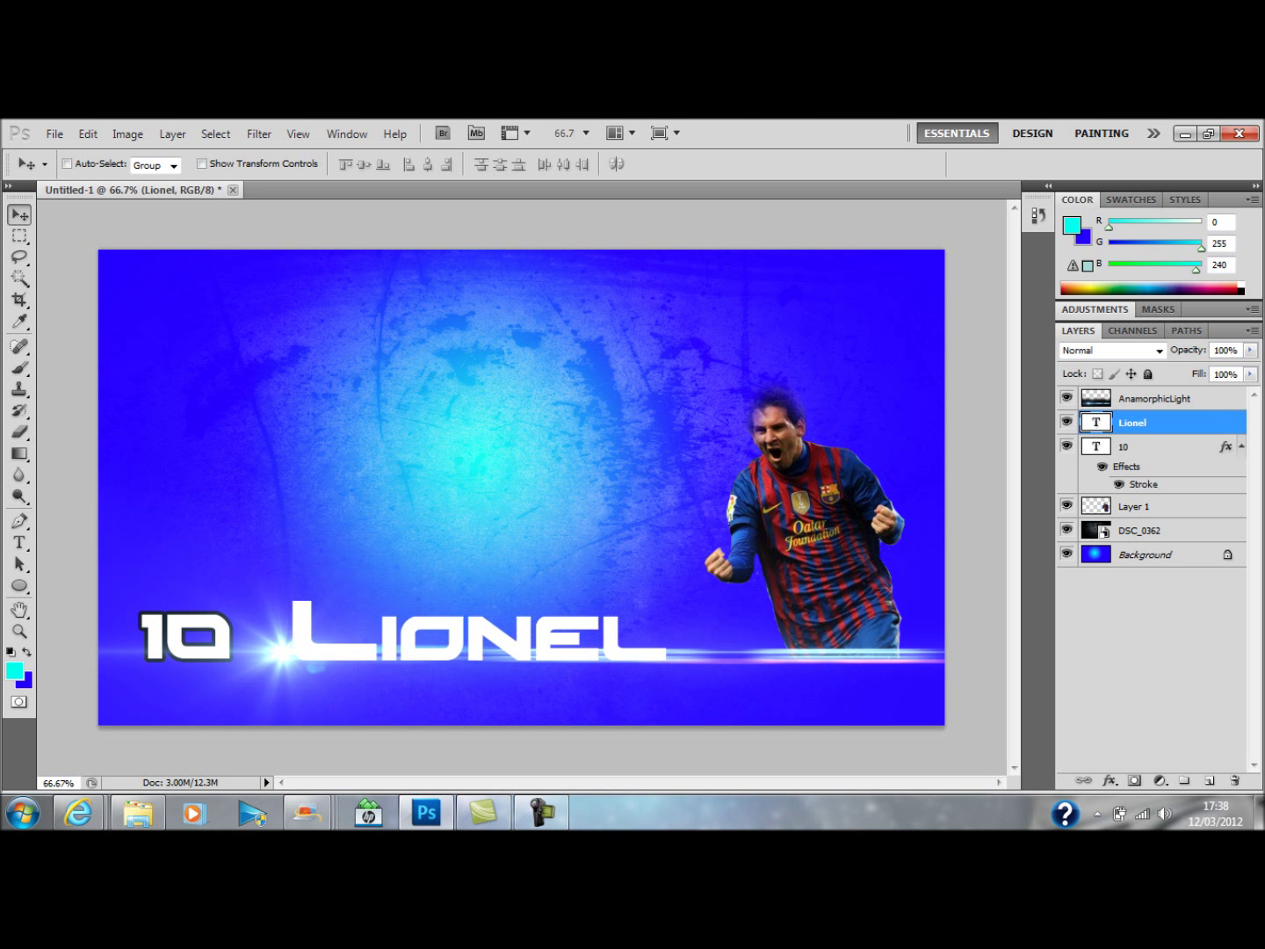
key(shift+Down)
key(shift+Up)
key(shift+Up)
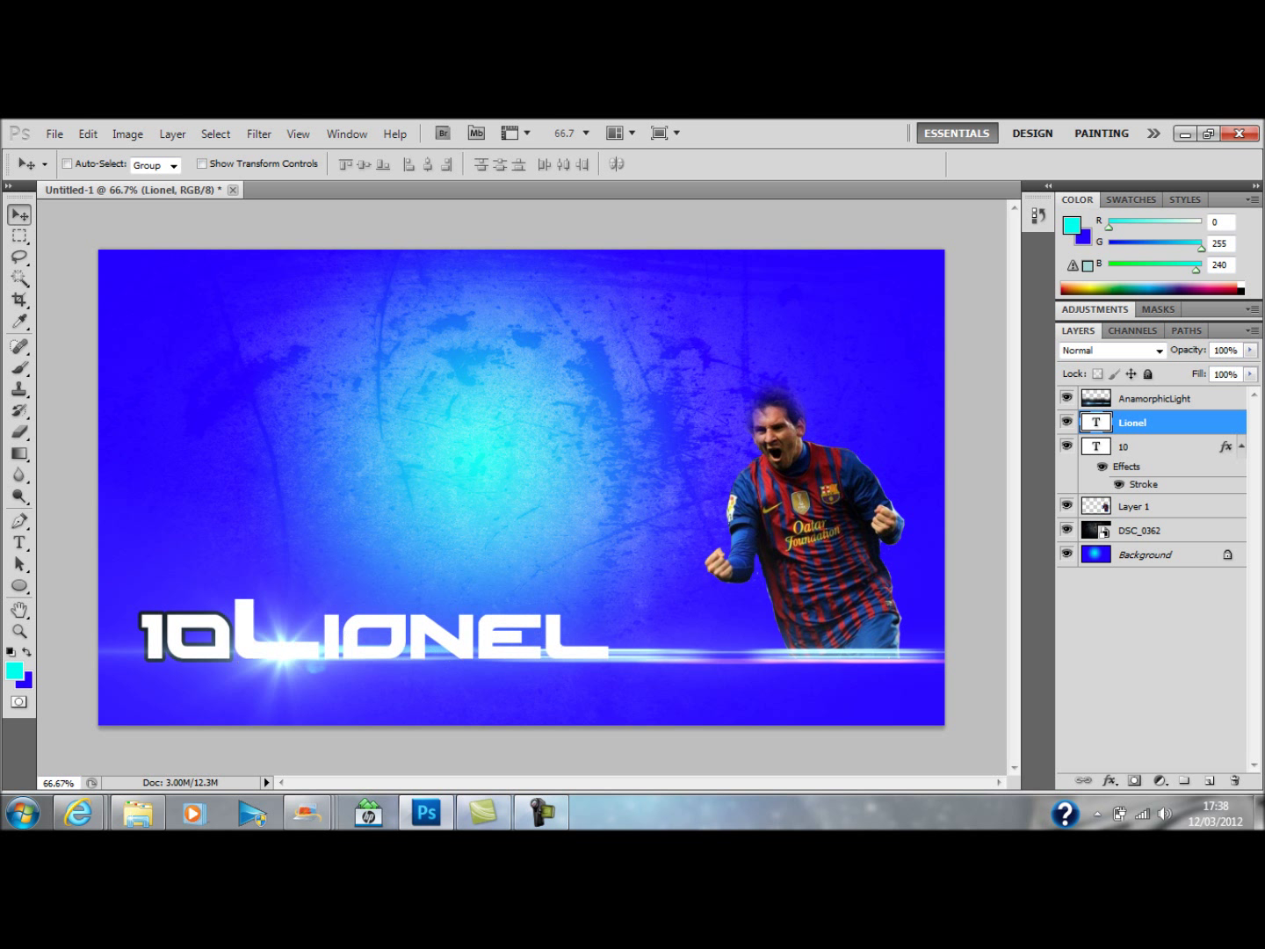
key(shift+Down)
key(shift+Right)
key(shift+Right)
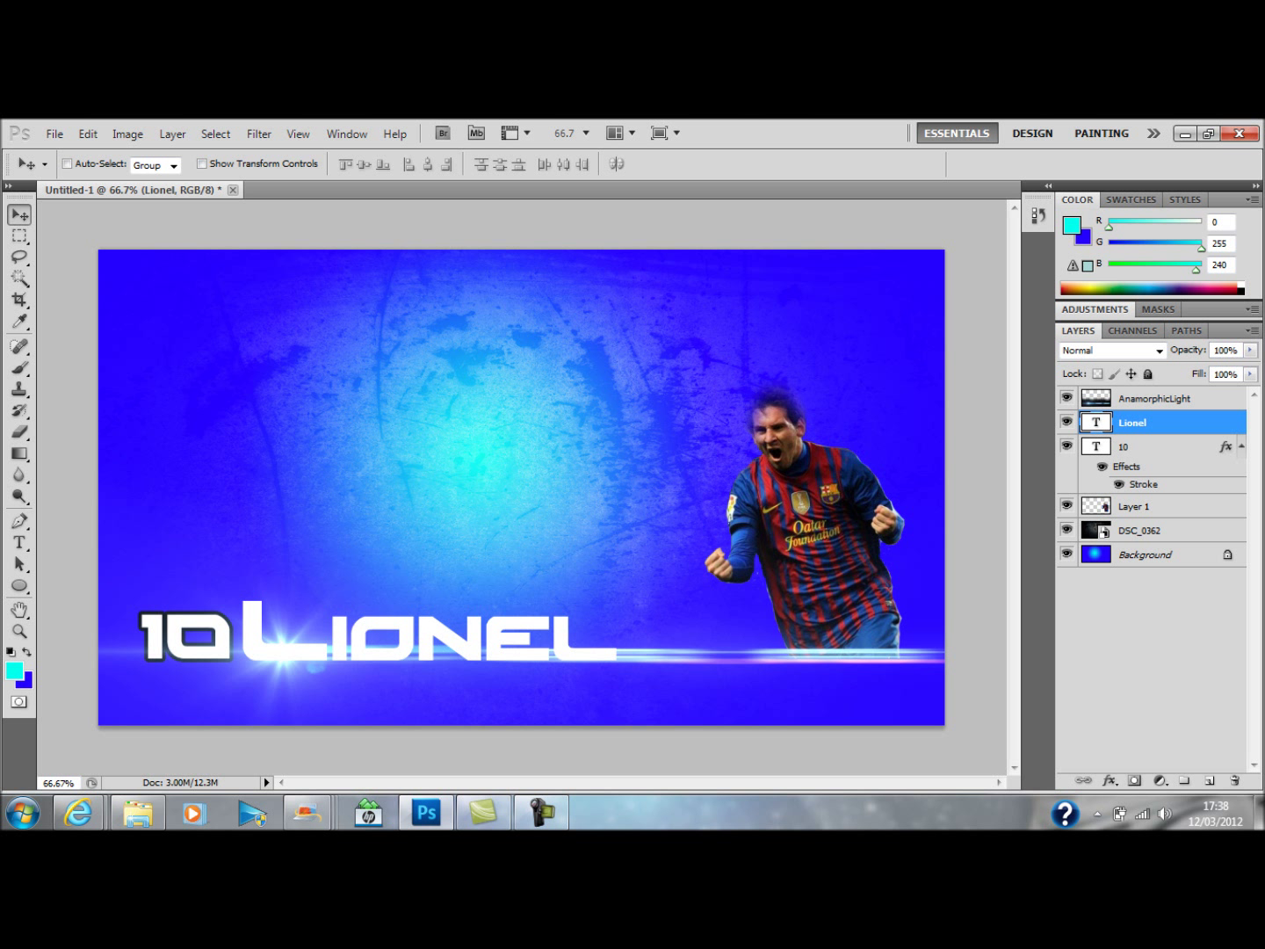
- Give the "Lionel" text a black outside stroke of 6 px
double_click(1194, 423)
click(624, 578)
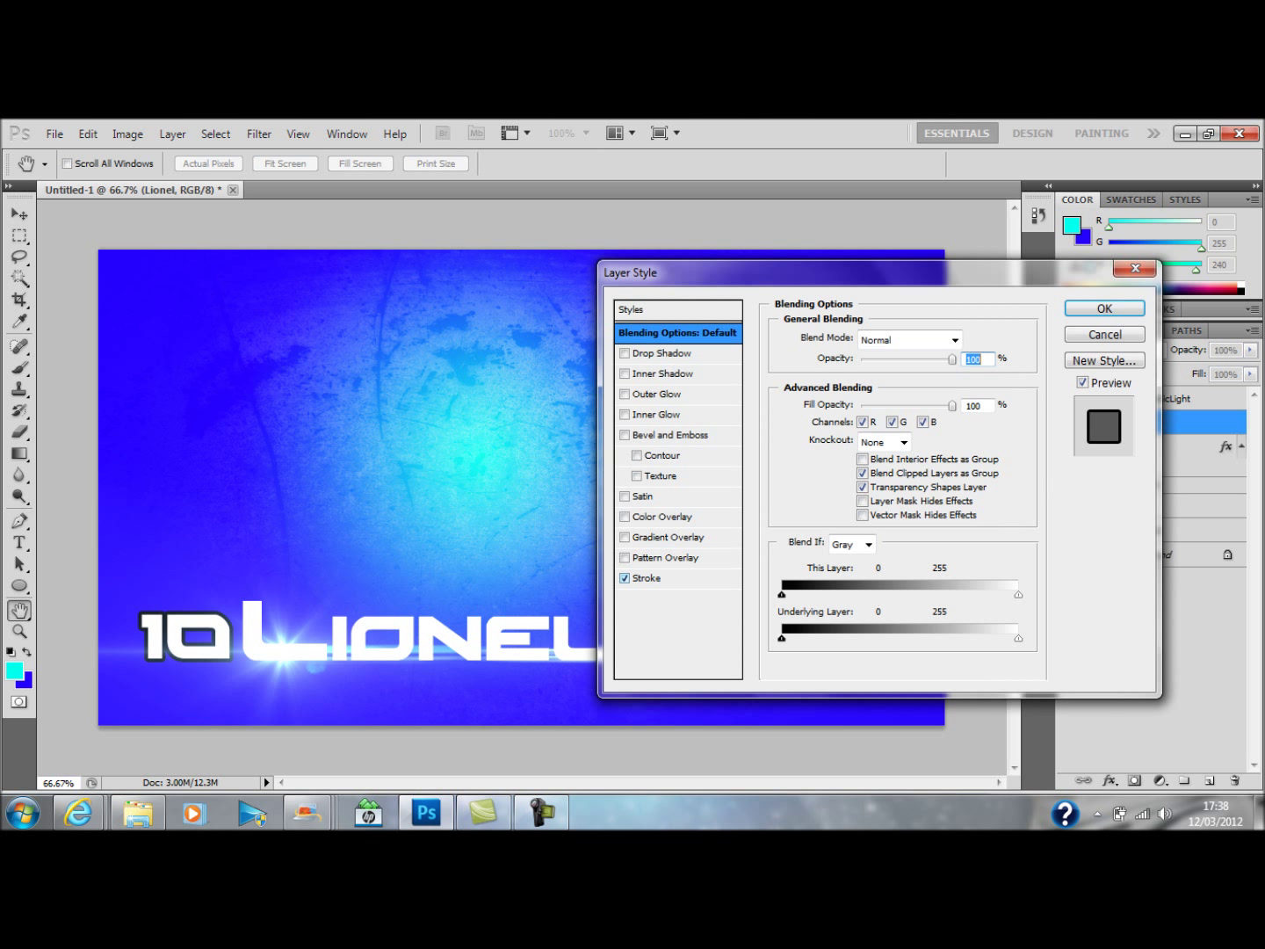
click(648, 578)
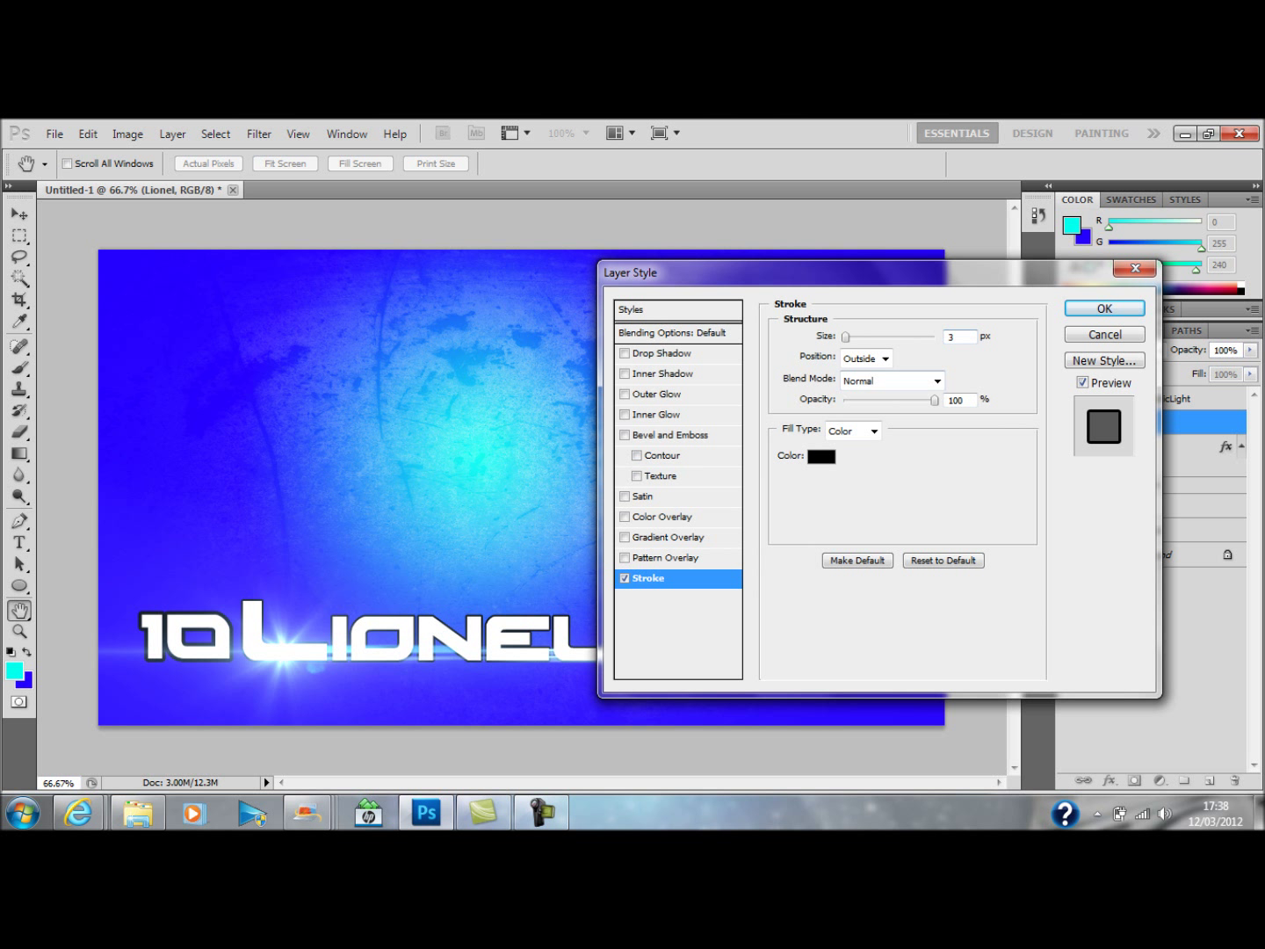
drag(845, 338, 848, 338)
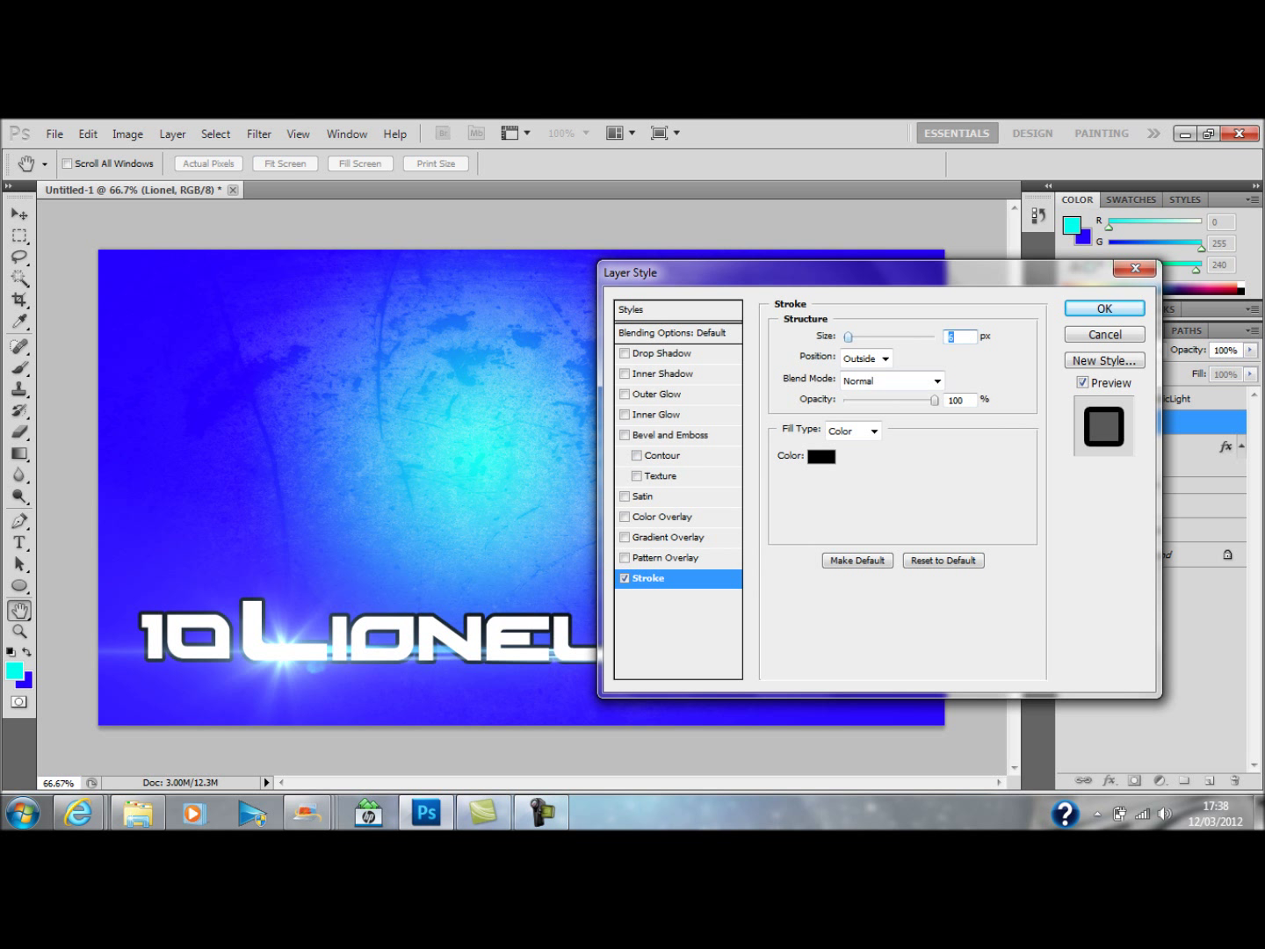
click(1105, 308)
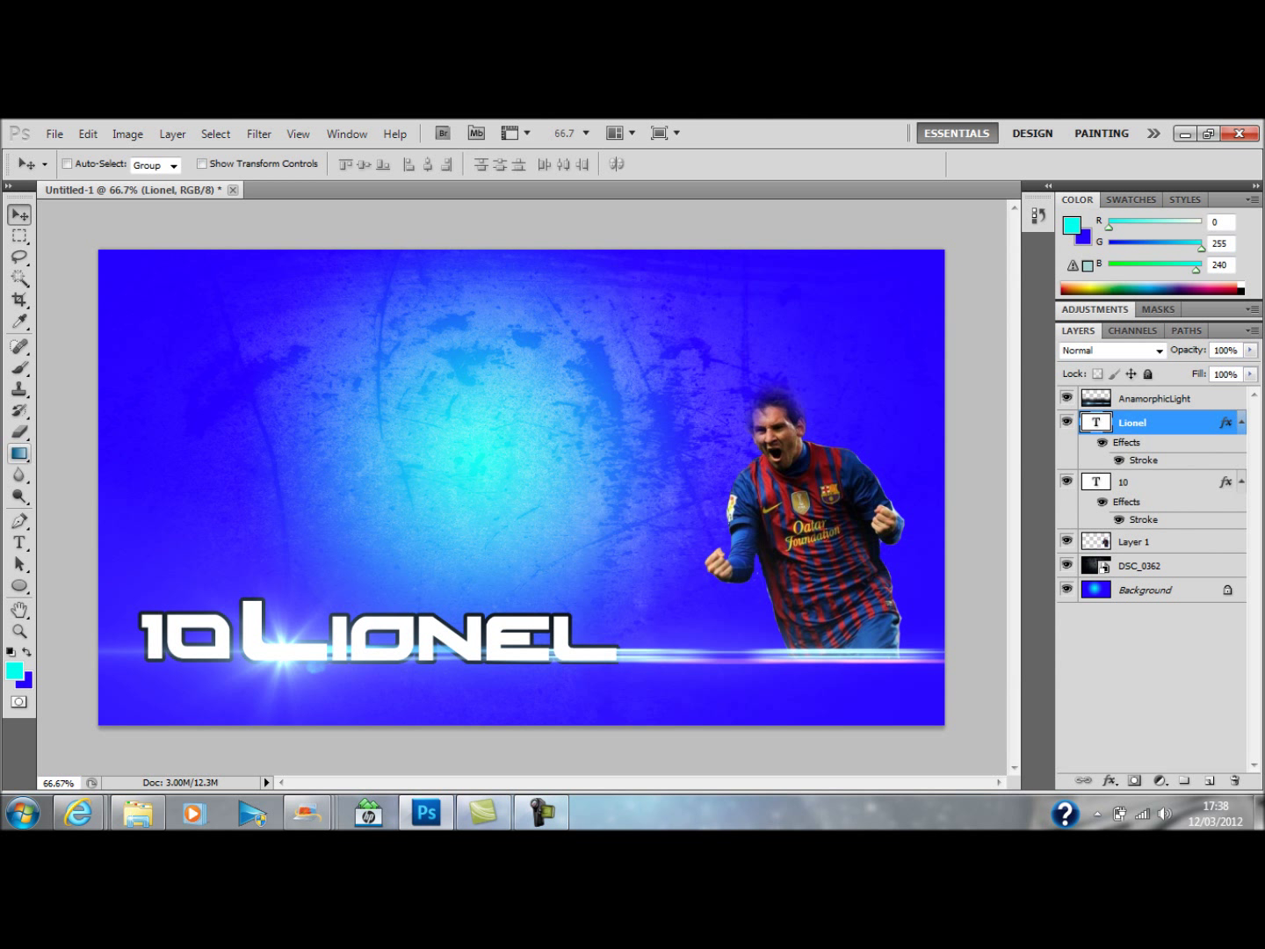
- Add a white text layer reading "Messi" in 150 pt Red Rocket and place it on the streak directly after "Lionel"
click(19, 542)
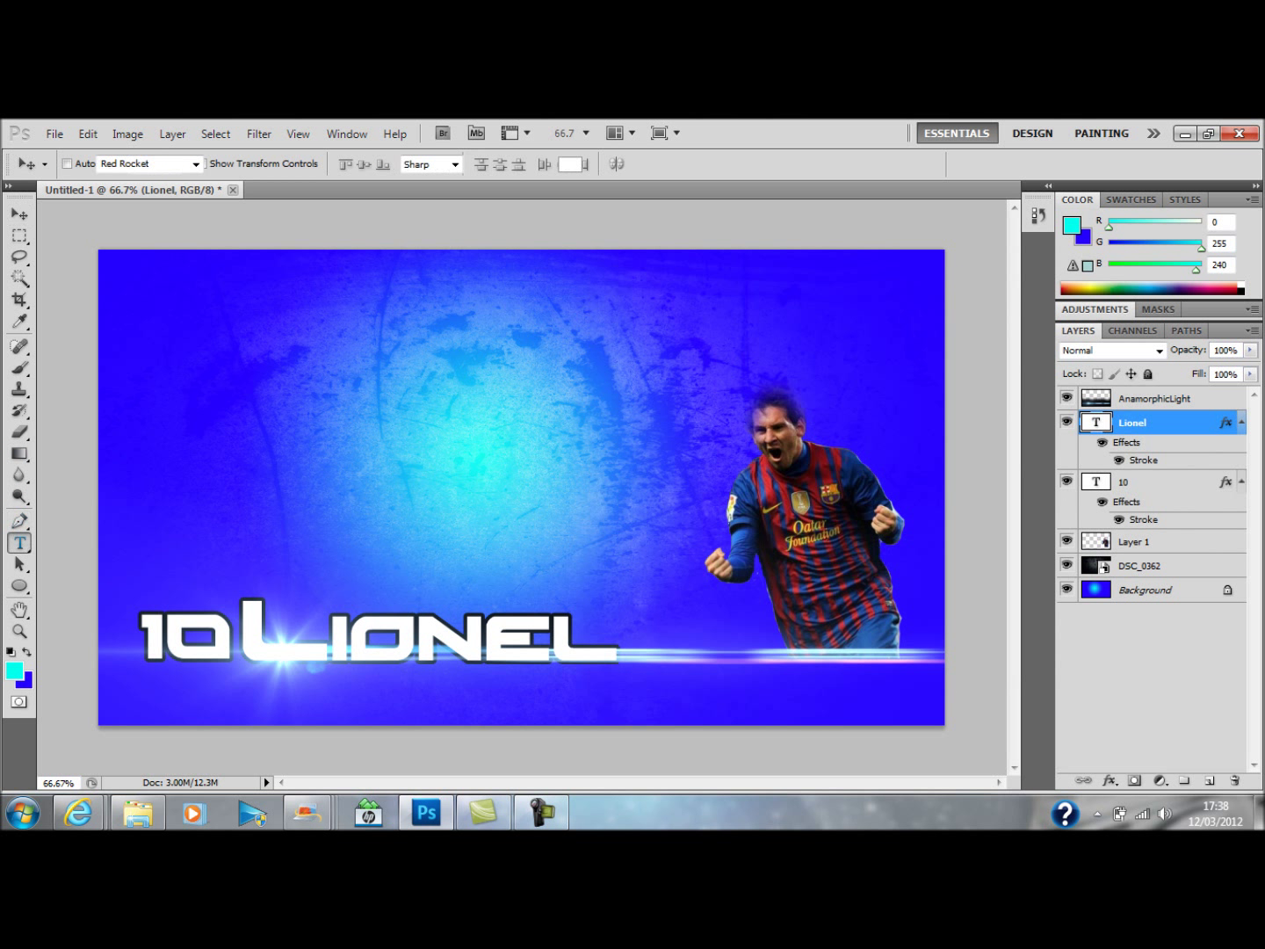
drag(604, 477, 678, 504)
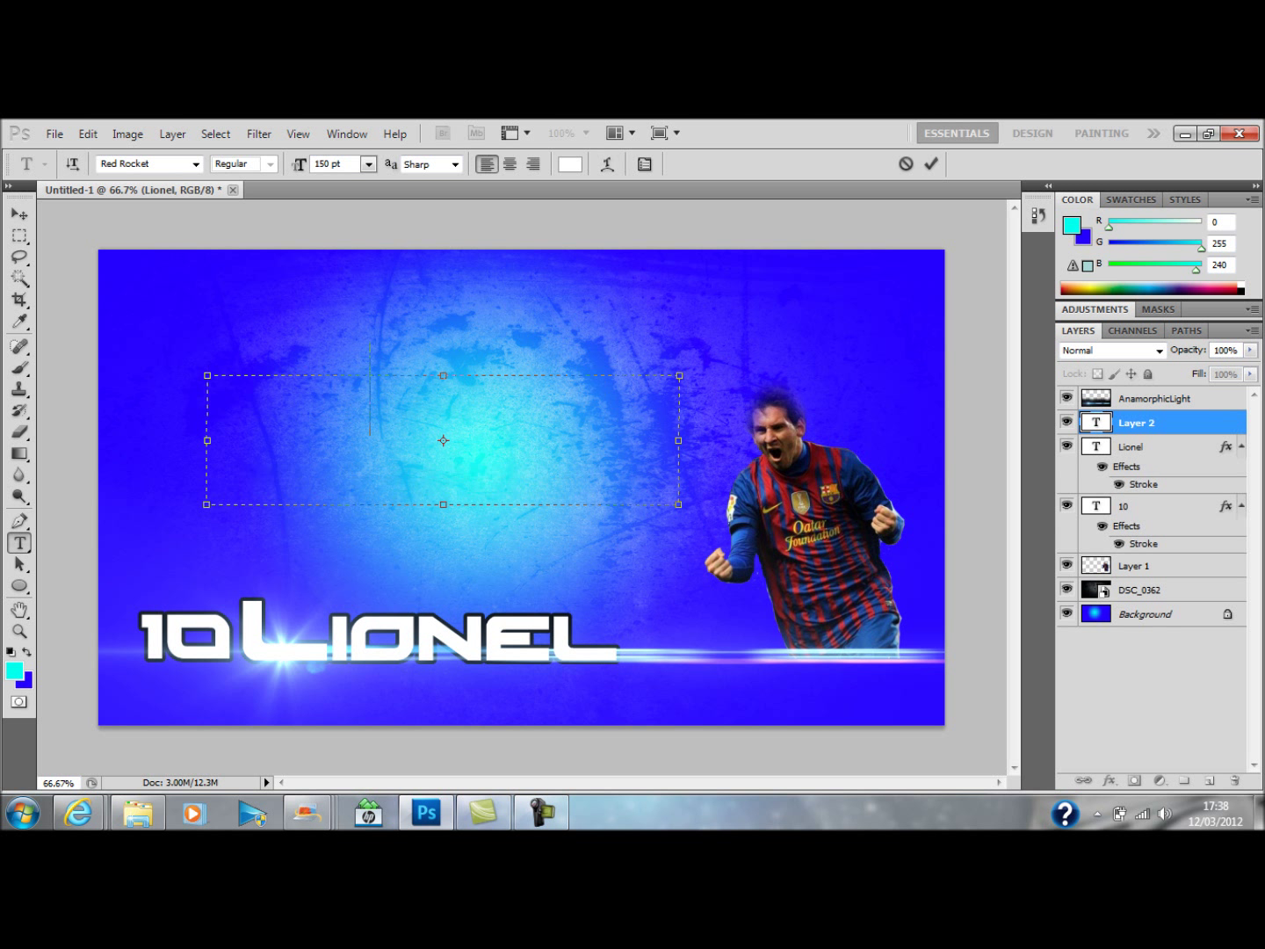
text(Messi)
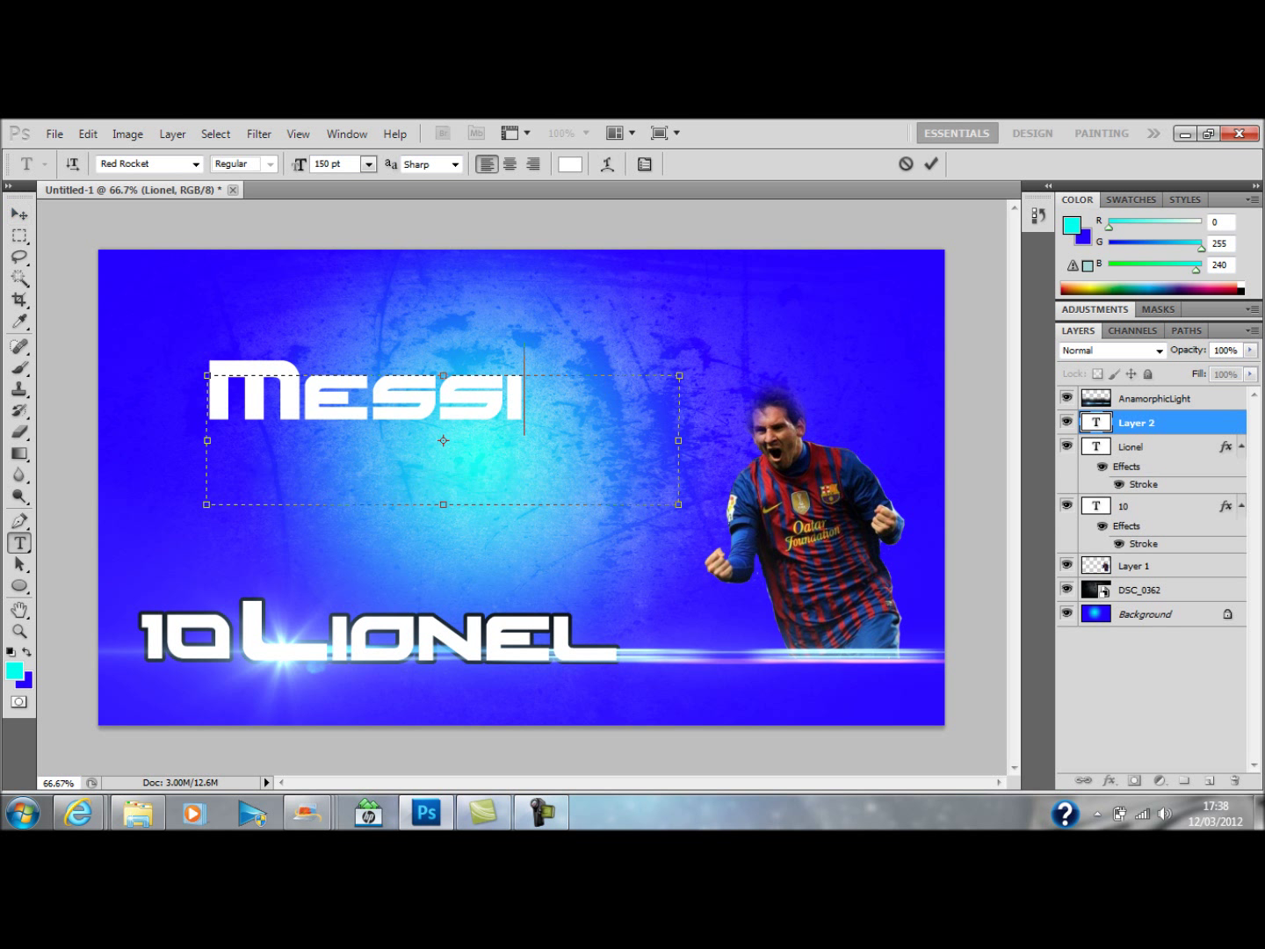
click(302, 394)
key(BackSpace)
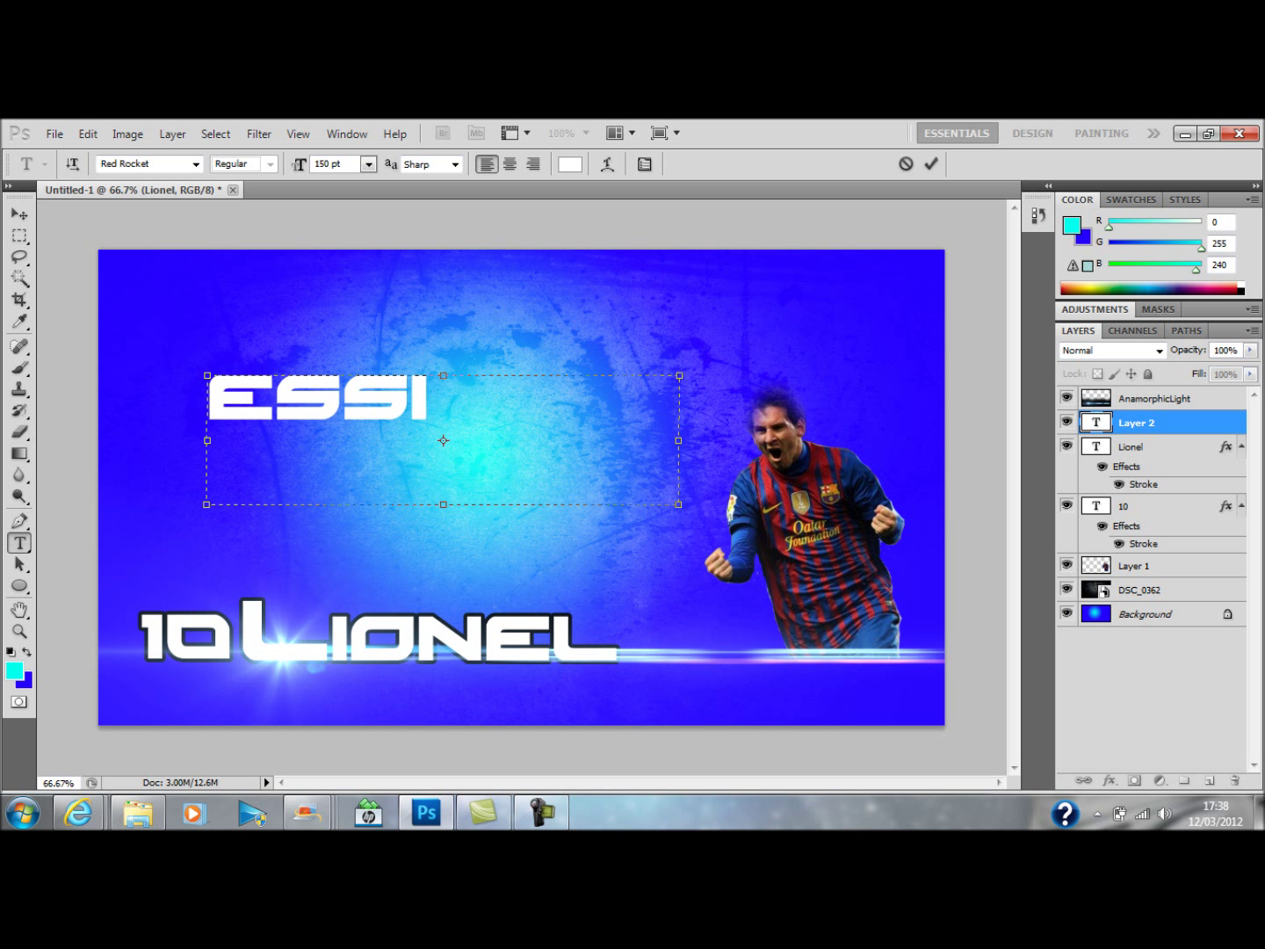
text(M)
click(18, 213)
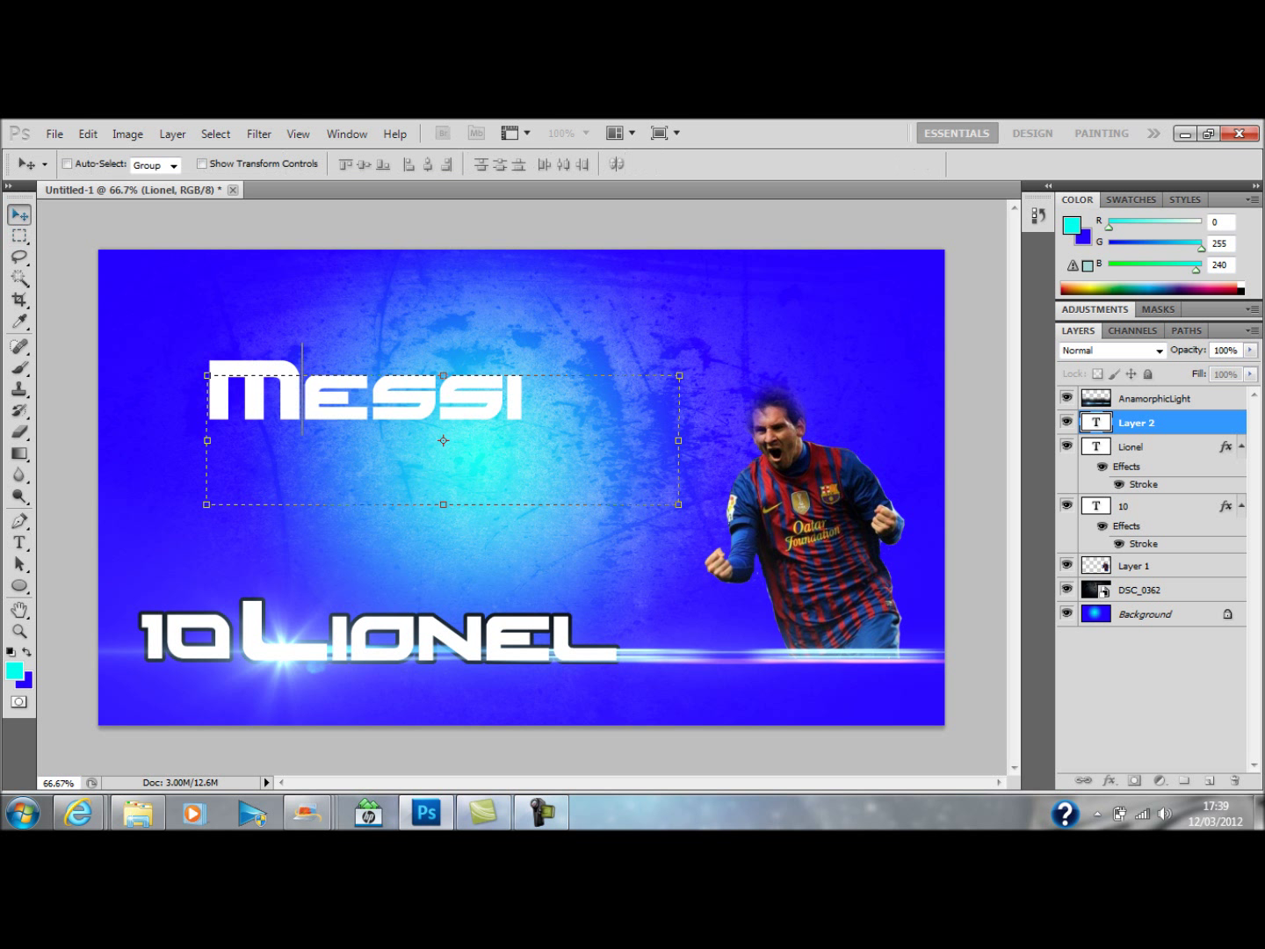
drag(255, 391, 667, 632)
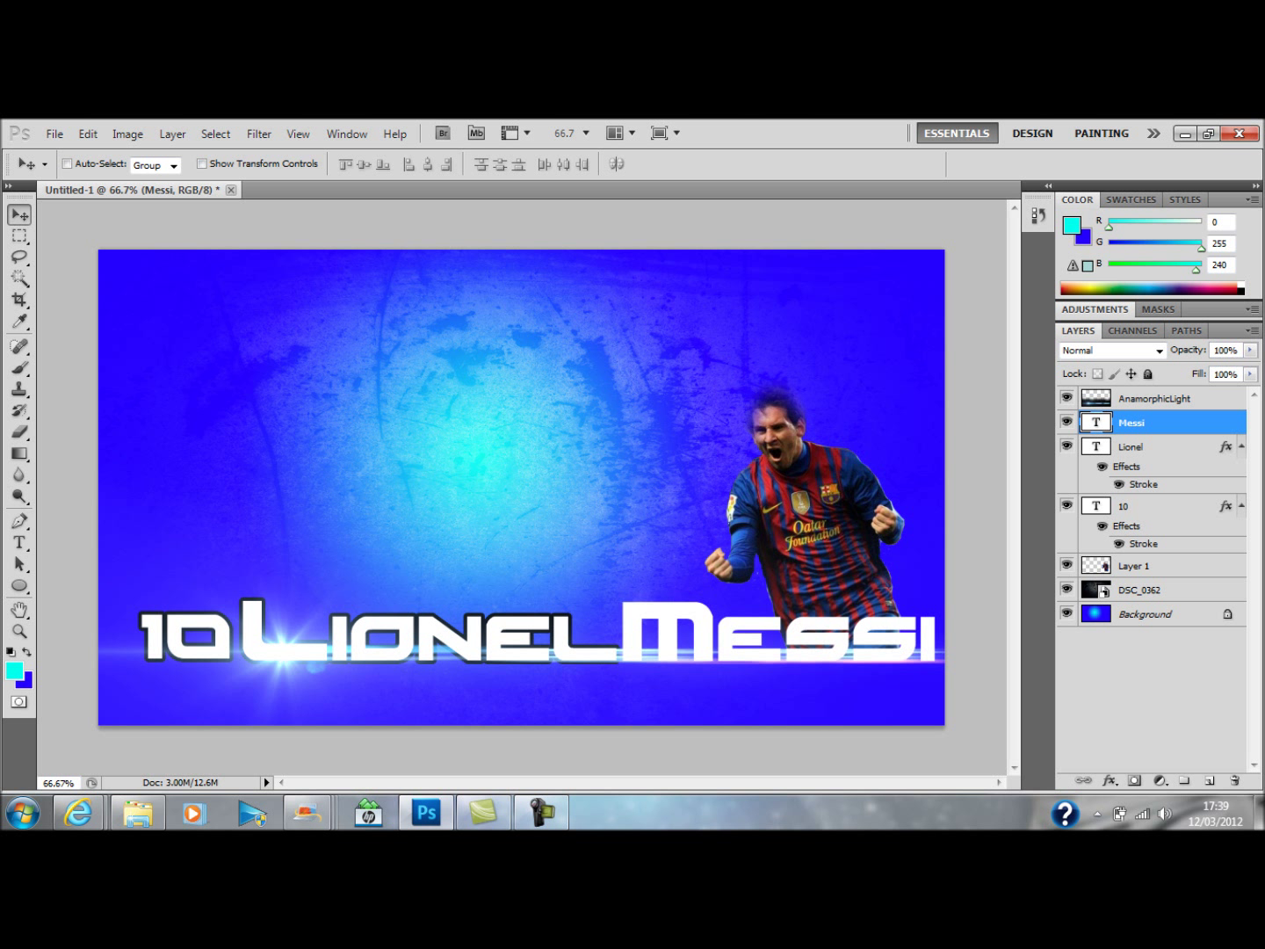
- Give the "Messi" text a black outside stroke
double_click(1187, 423)
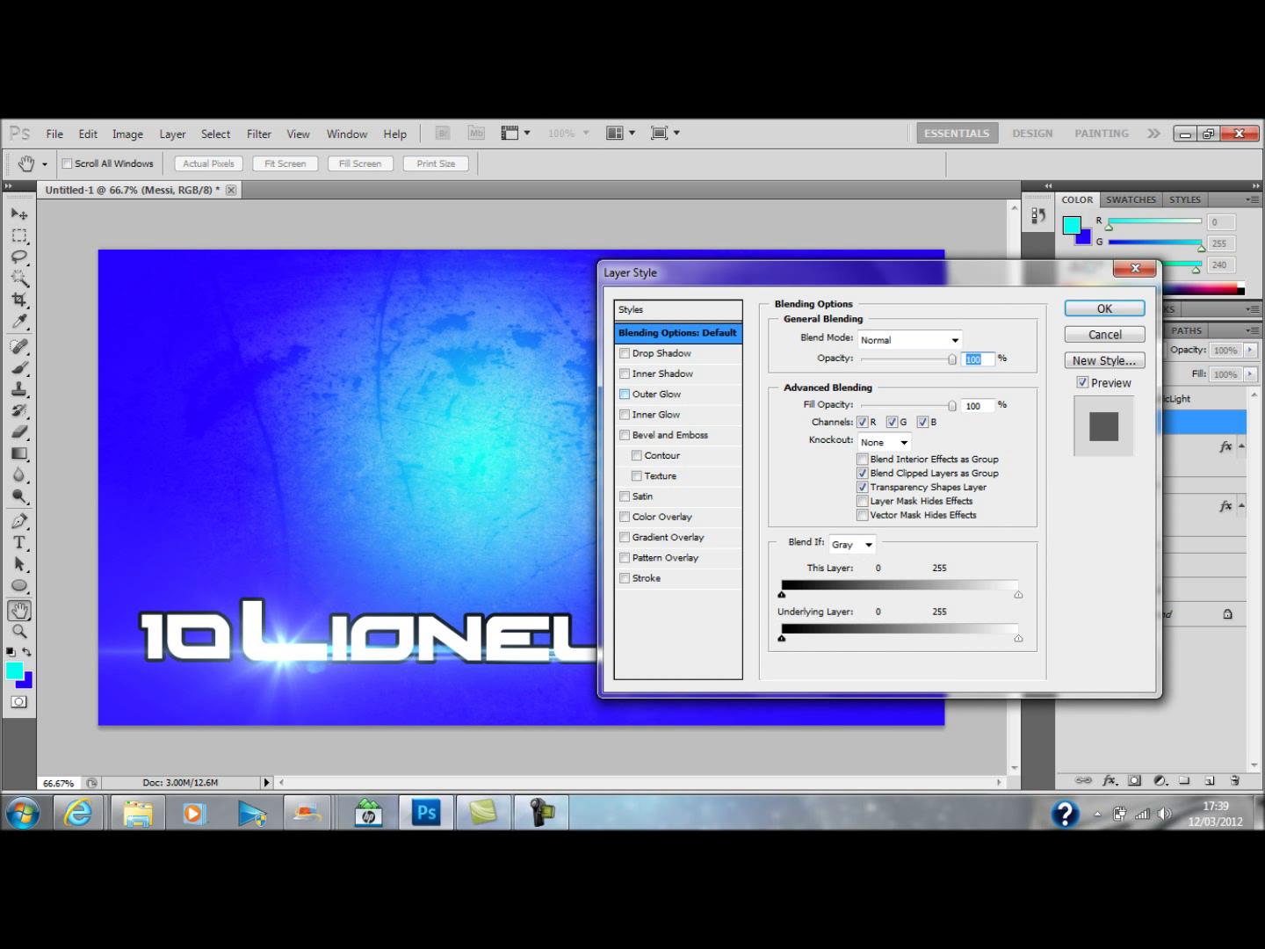
click(625, 578)
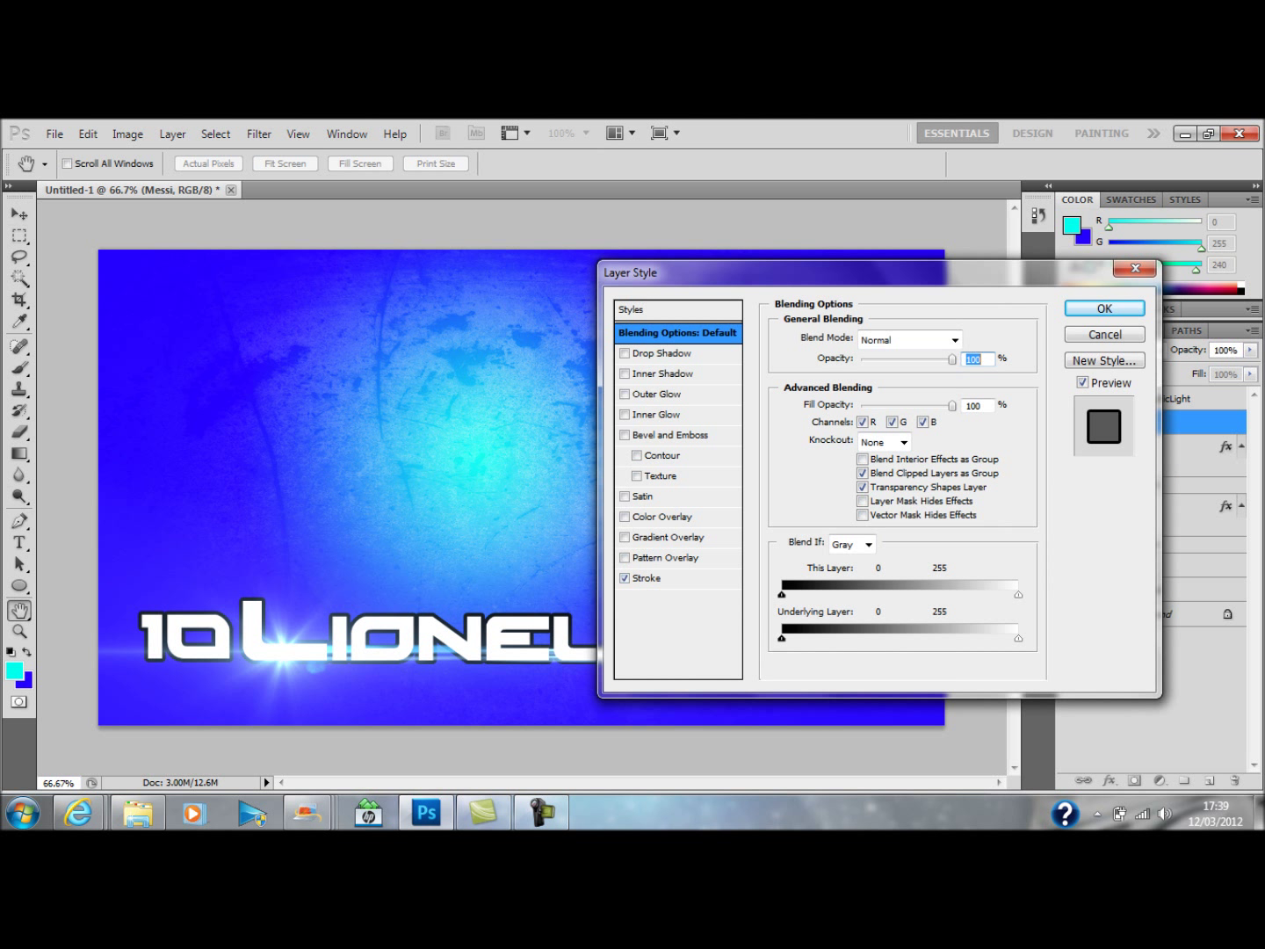
click(648, 579)
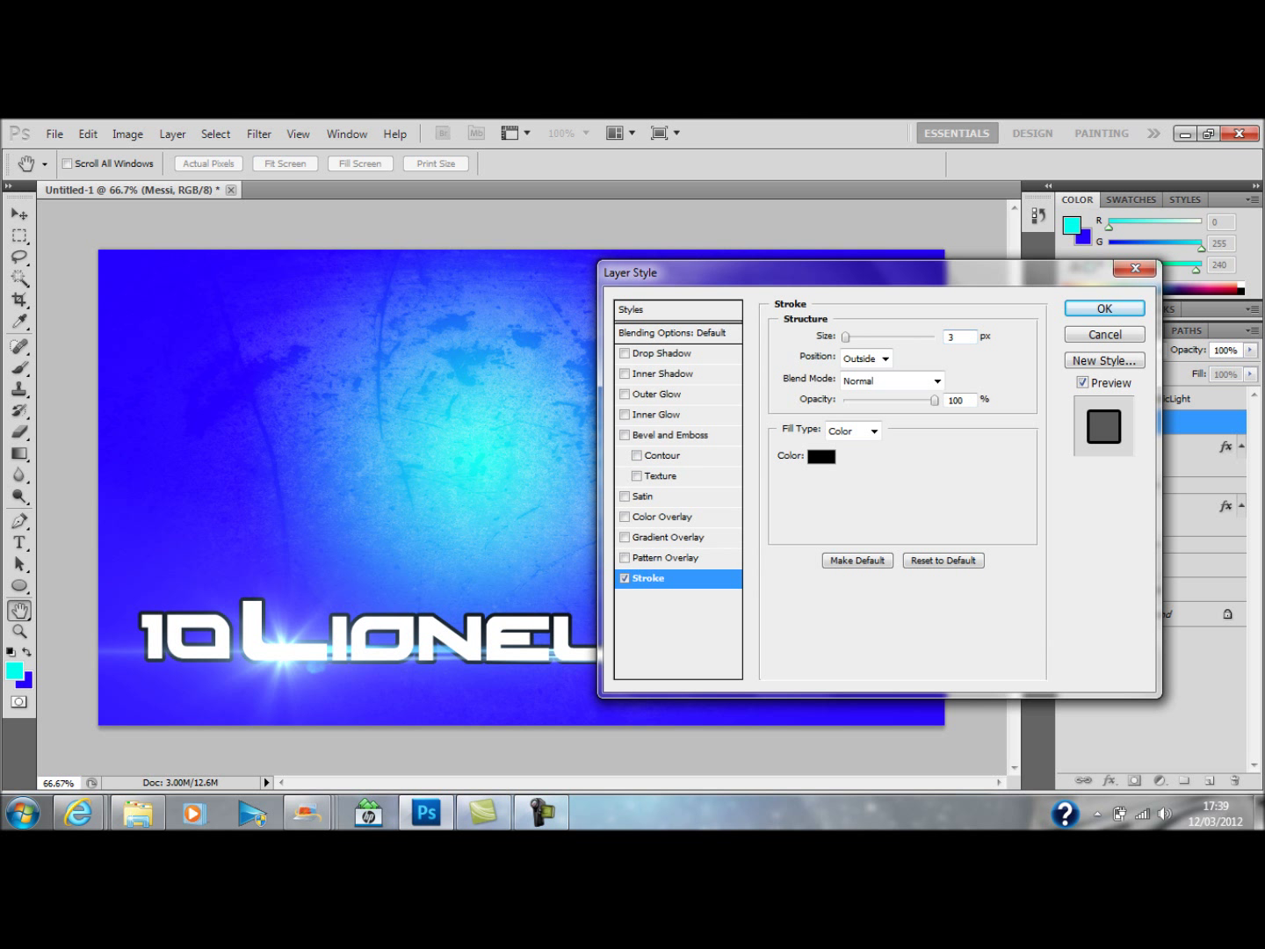
key(Return)
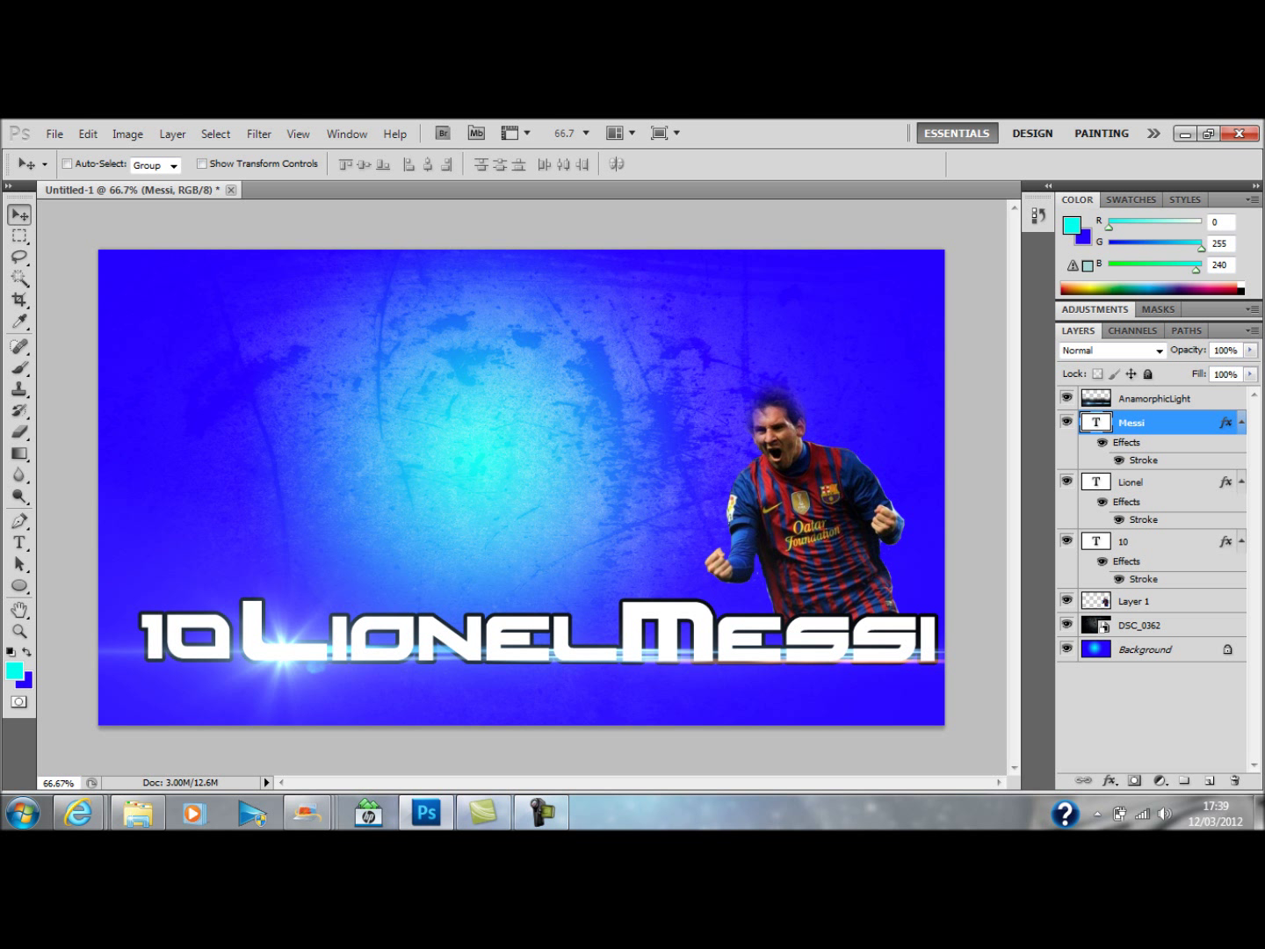
- Collapse the effects lists of the Messi, Lionel and 10 text layers
click(1242, 423)
click(1241, 446)
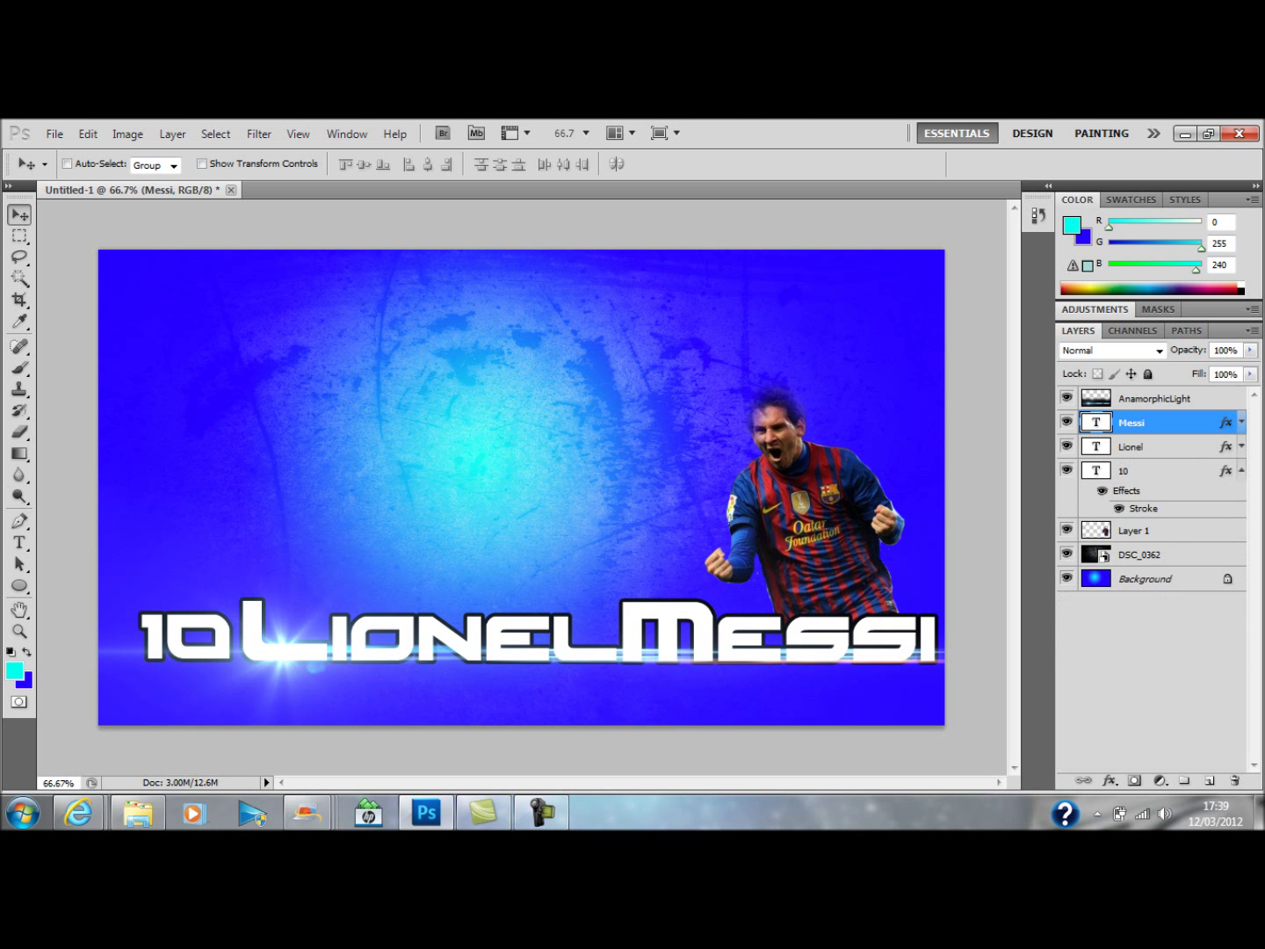
click(1241, 470)
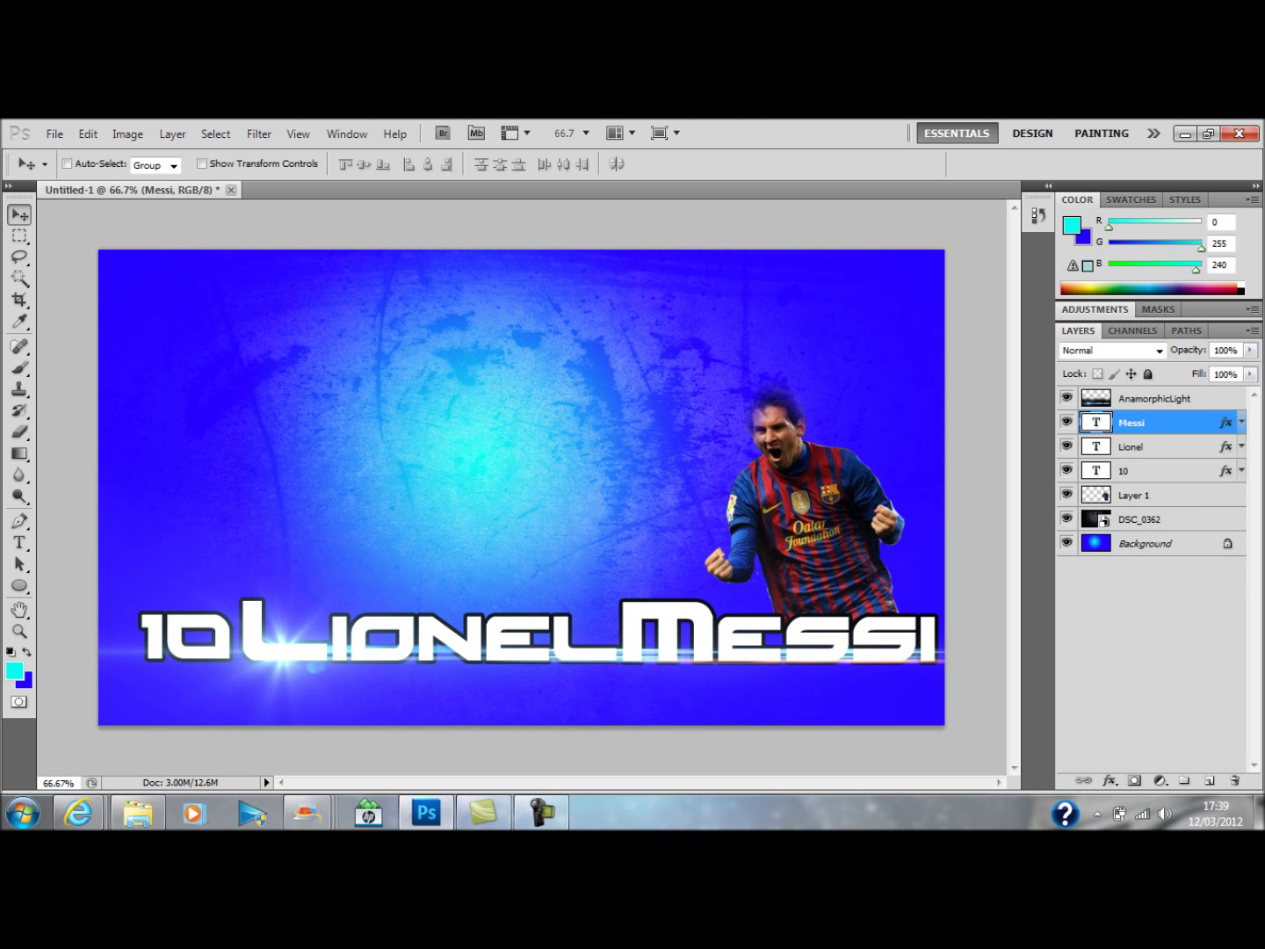
- Stack the three texts beside the player, with "10" above "Lionel" and "Messi" beneath them on the flare streak
click(1159, 471)
drag(185, 635, 318, 495)
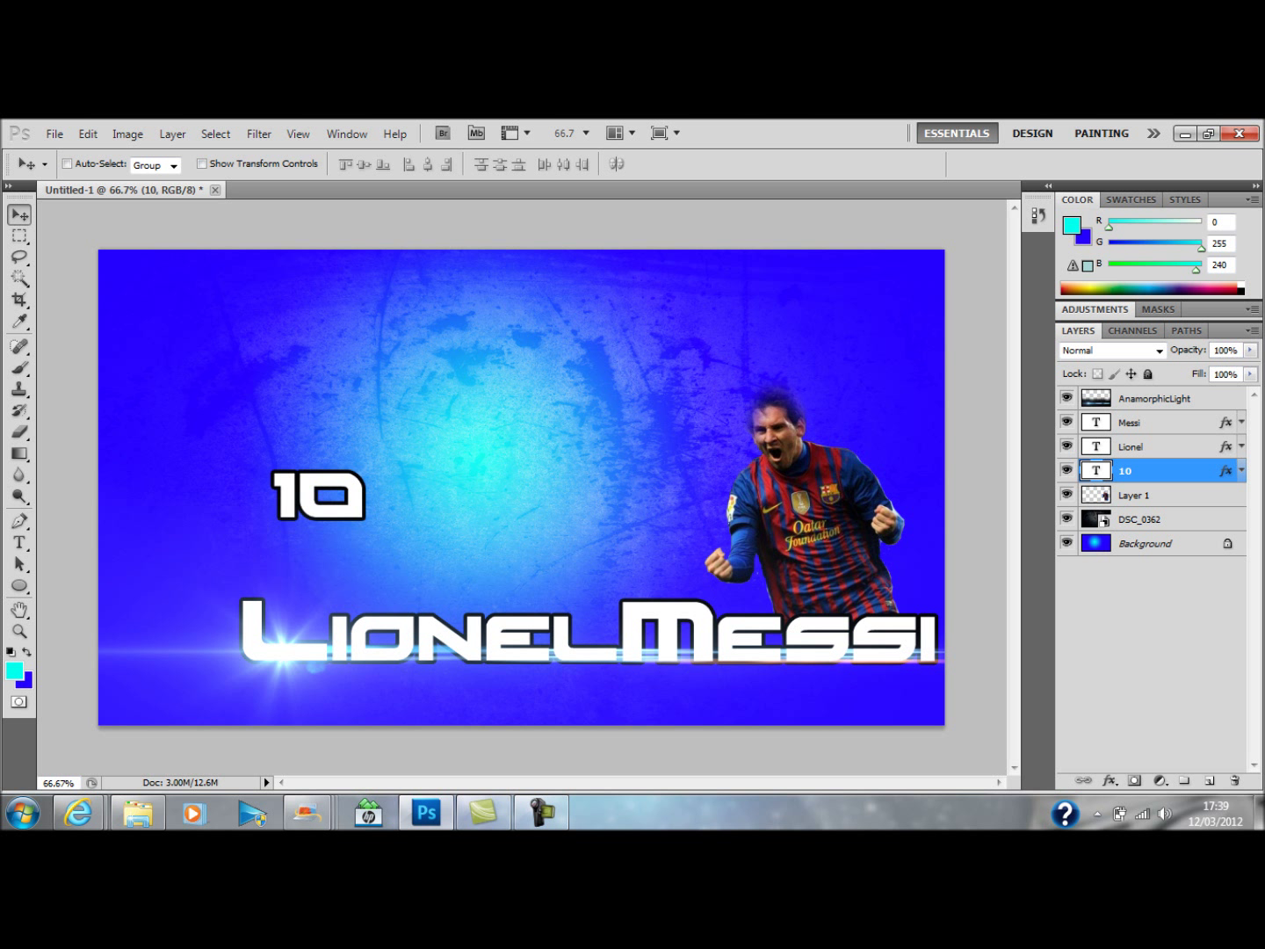
click(1159, 447)
drag(421, 637, 454, 556)
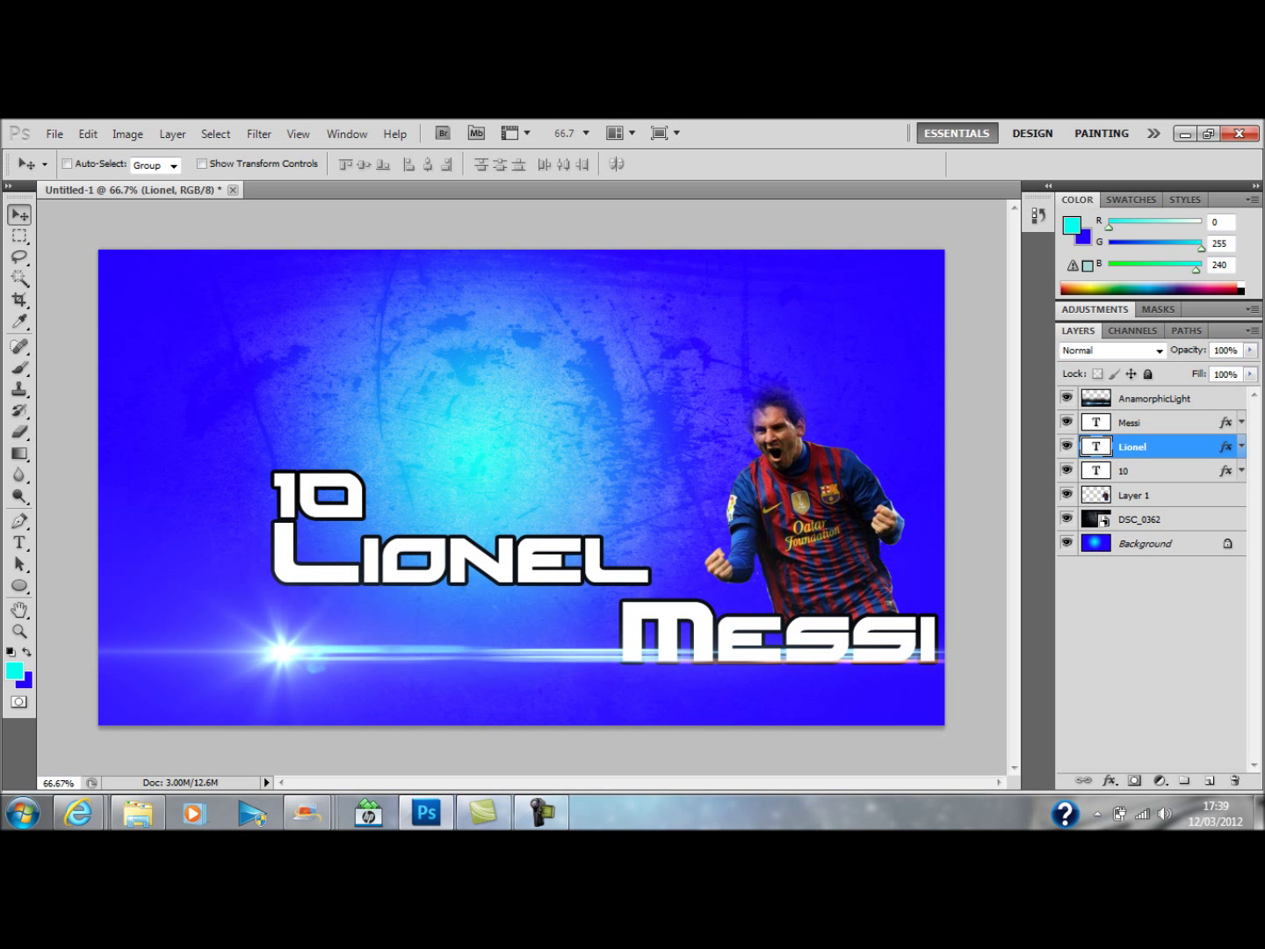
click(1159, 423)
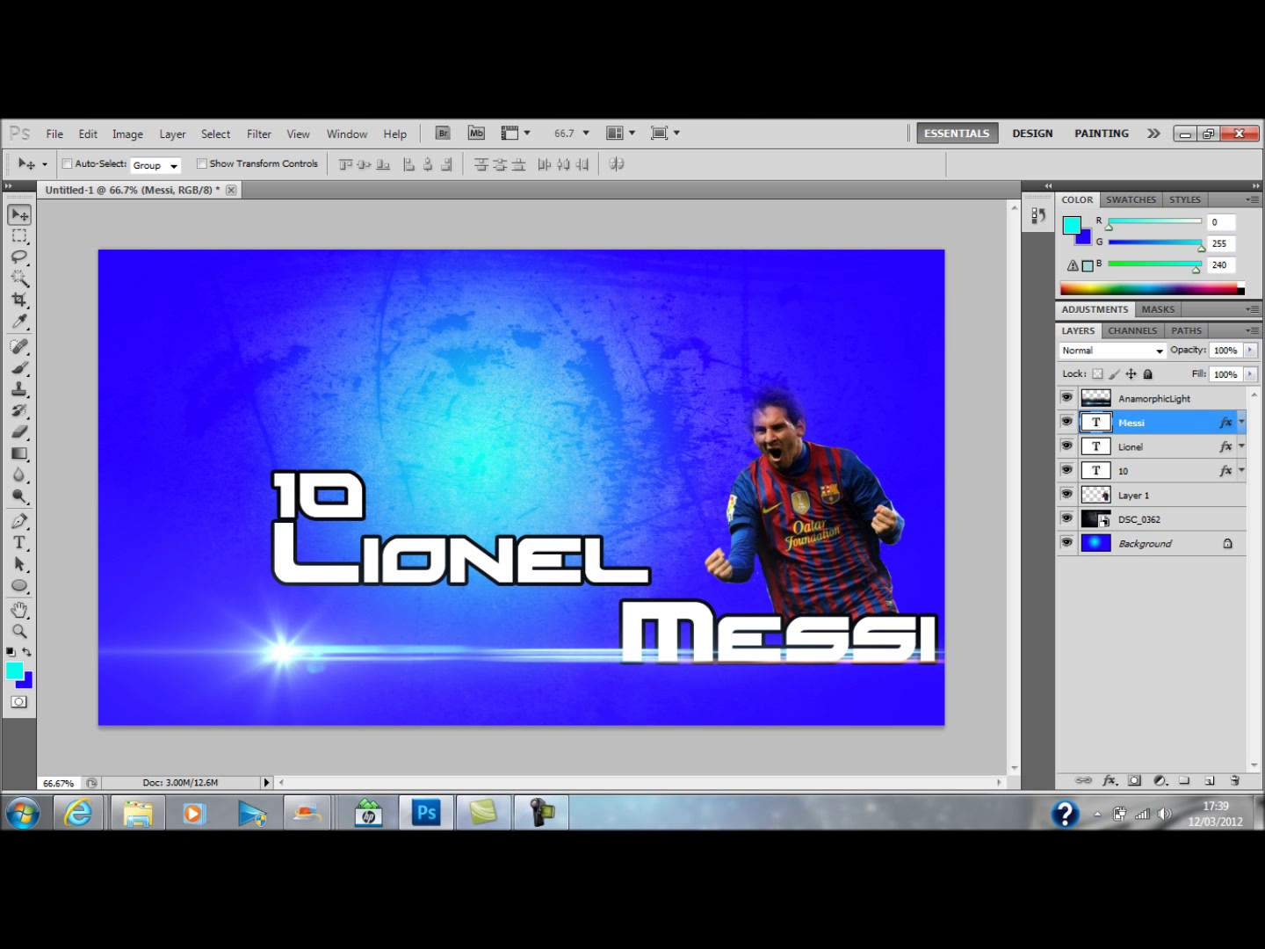
mouse_move(773, 632)
mouse_down()
mouse_move(440, 619)
mouse_move(440, 630)
mouse_up()
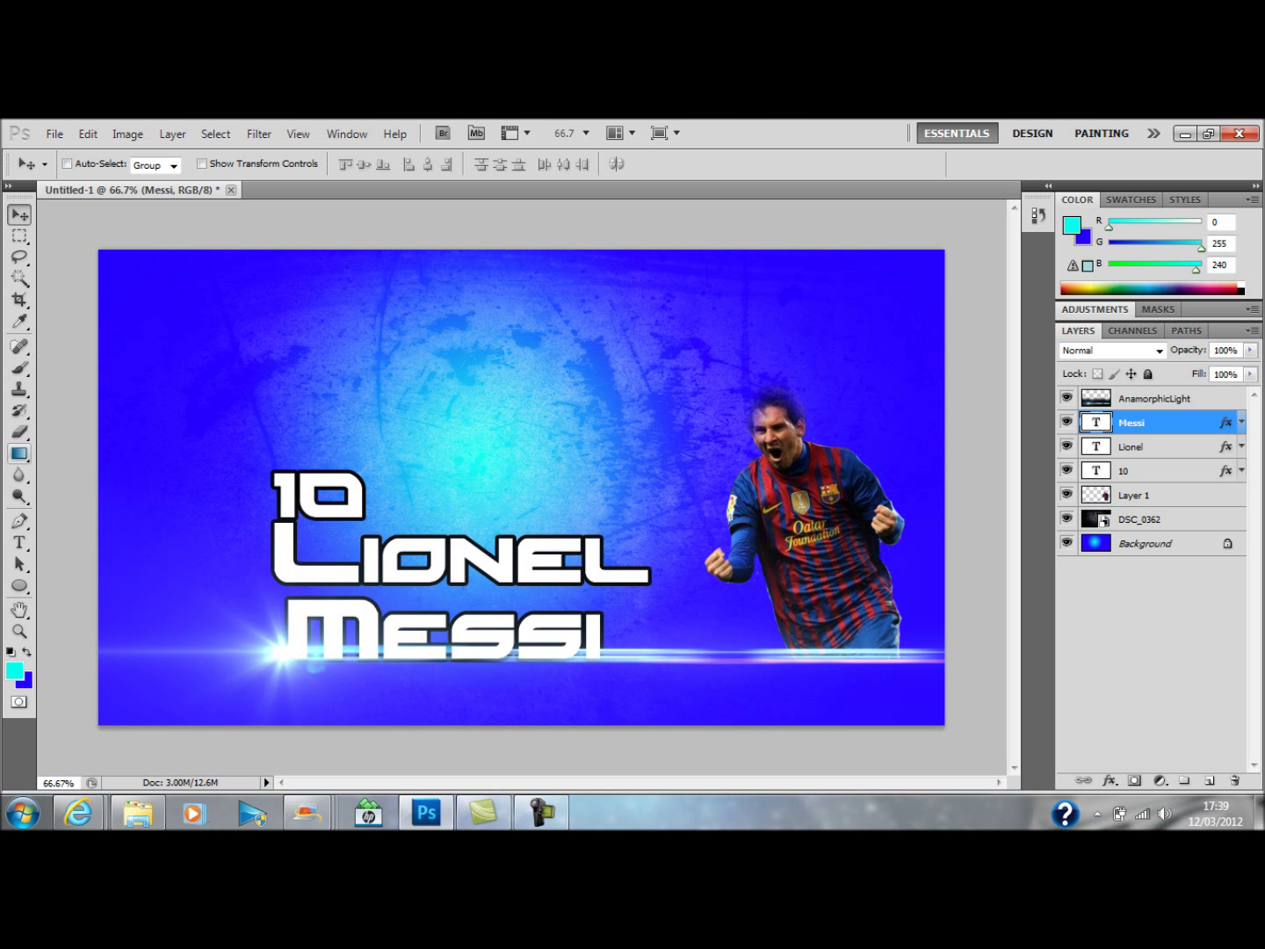
- Move the "Lionel" text down so that it sits directly on "Messi" with their left edges aligned
click(1158, 447)
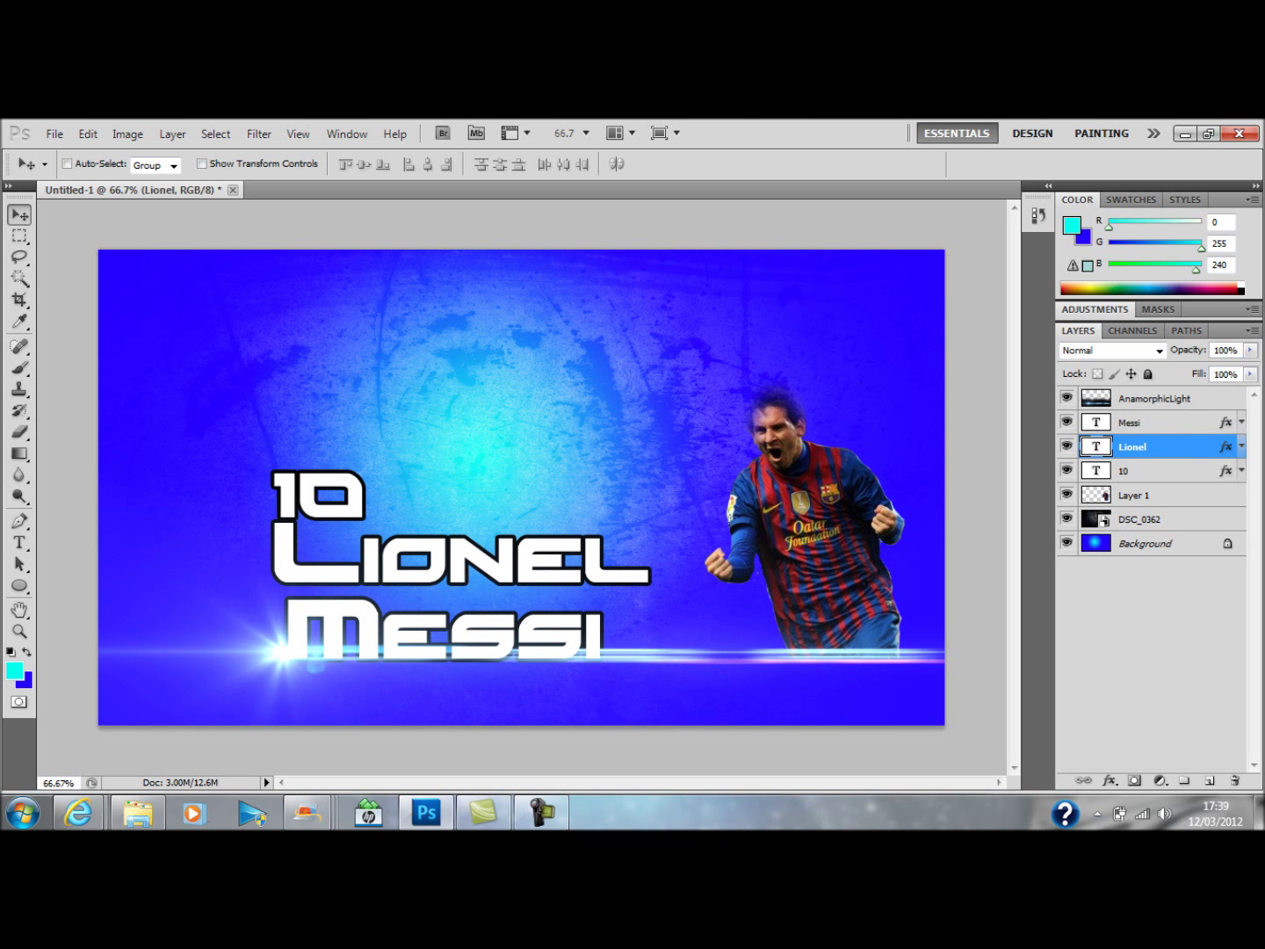
mouse_move(448, 561)
mouse_down()
mouse_move(428, 581)
mouse_move(440, 573)
mouse_move(416, 571)
mouse_move(469, 561)
mouse_up()
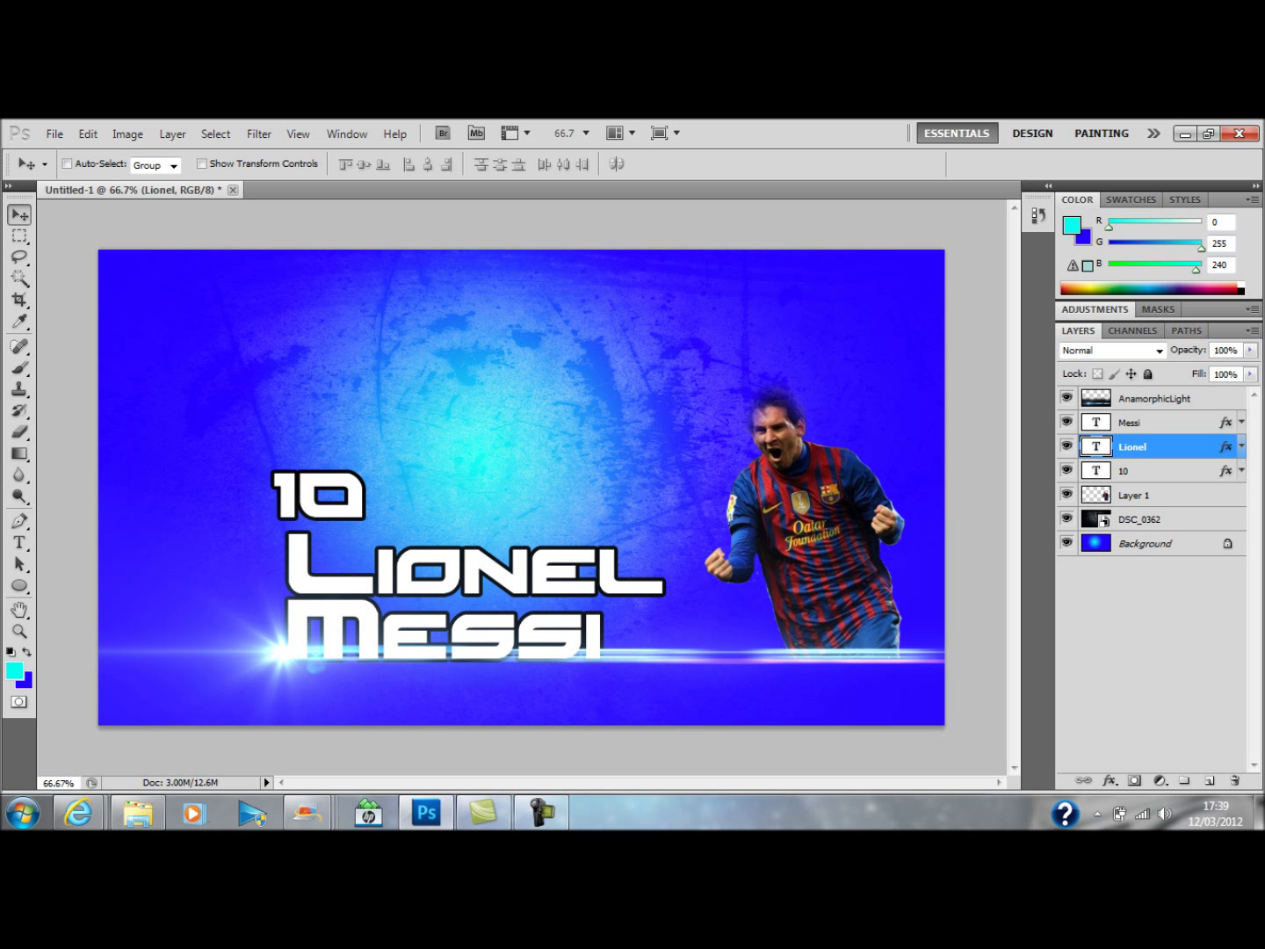
click(1153, 422)
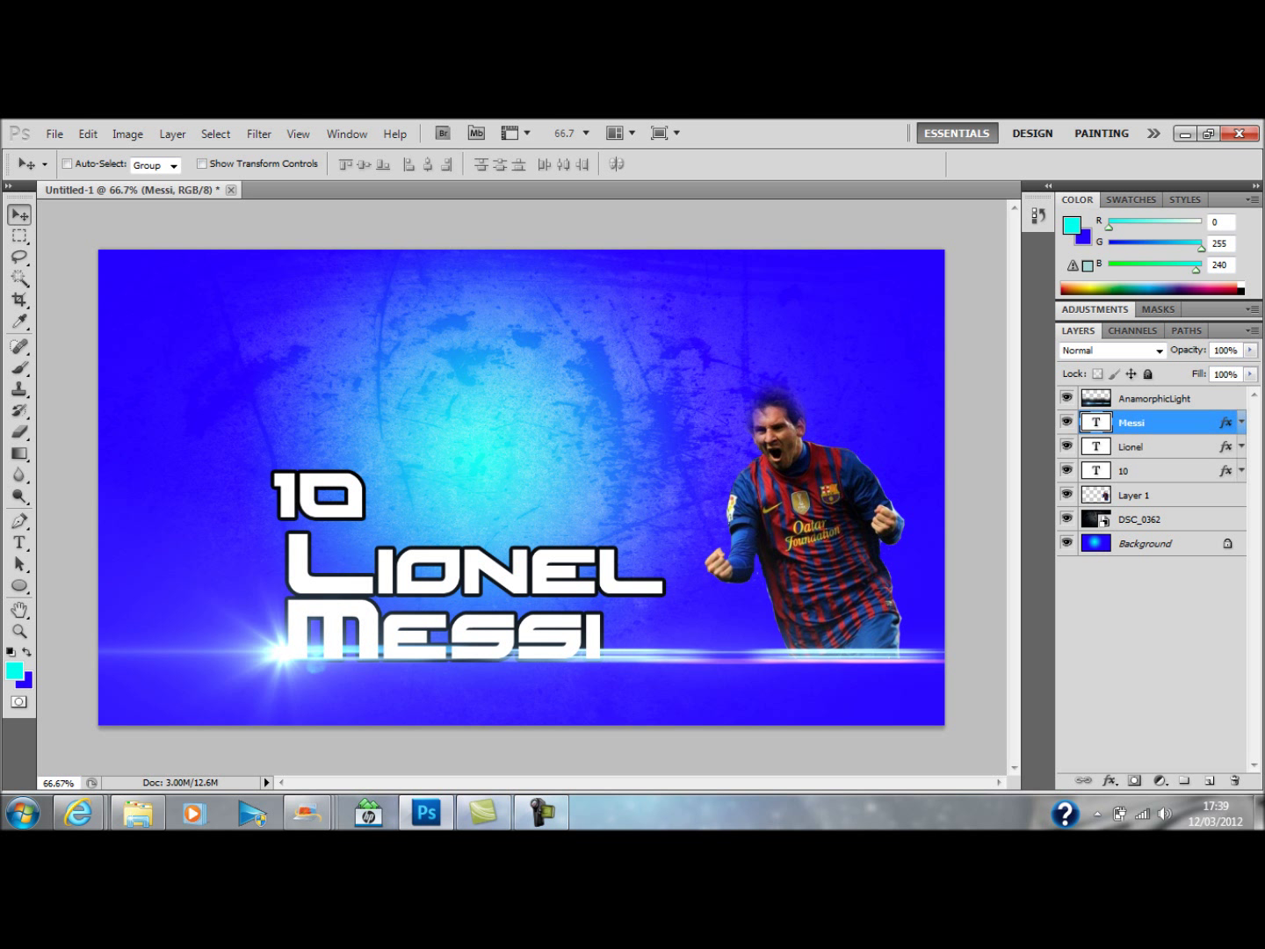
- Move the "10" text in front of "Lionel", level with the top of its capital L
click(1153, 471)
drag(318, 495, 433, 528)
key(shift+Up)
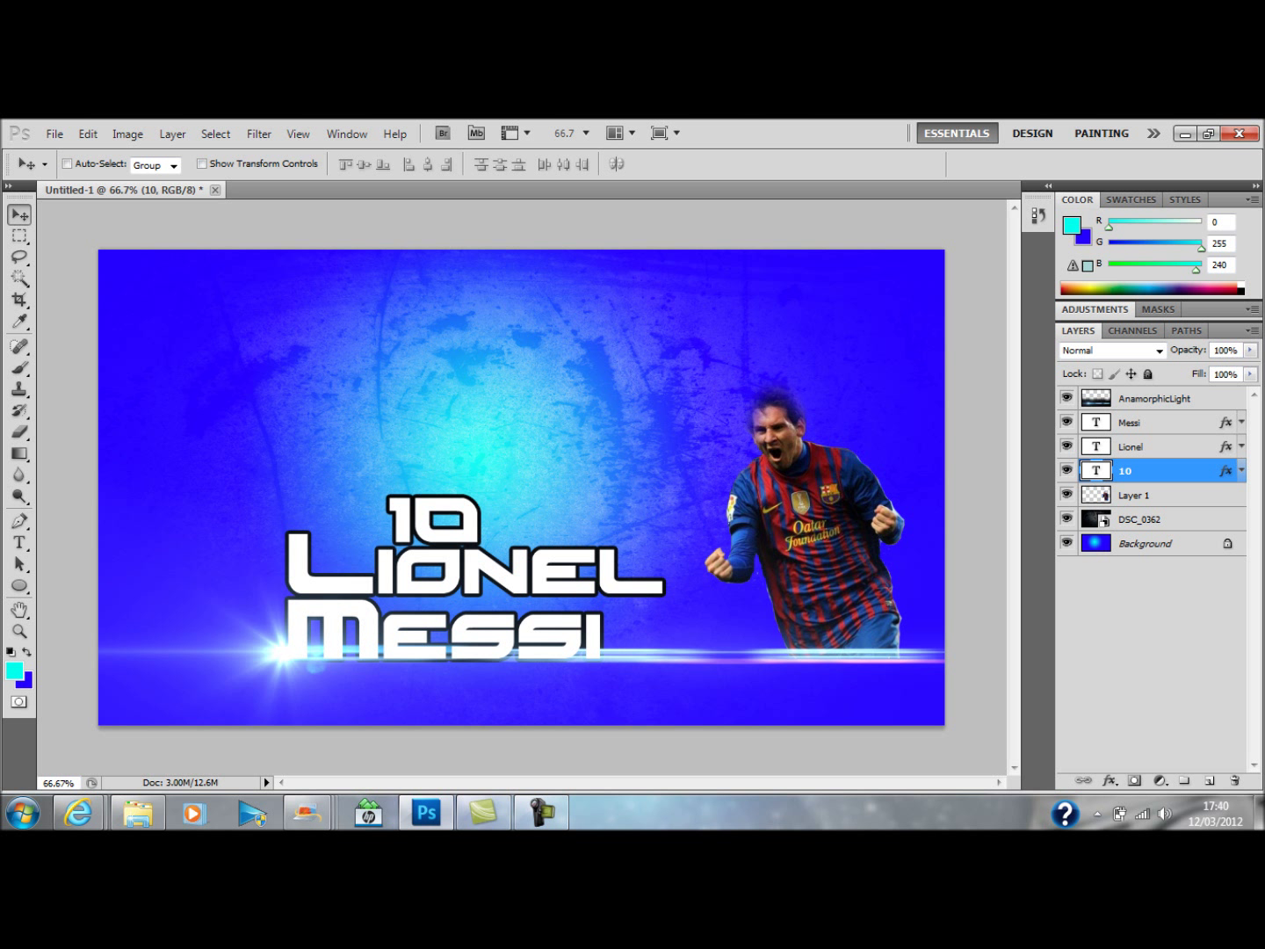
drag(434, 521, 229, 559)
- Nudge "10" horizontally until it sits close against the L of "Lionel"
key(ctrl+plus)
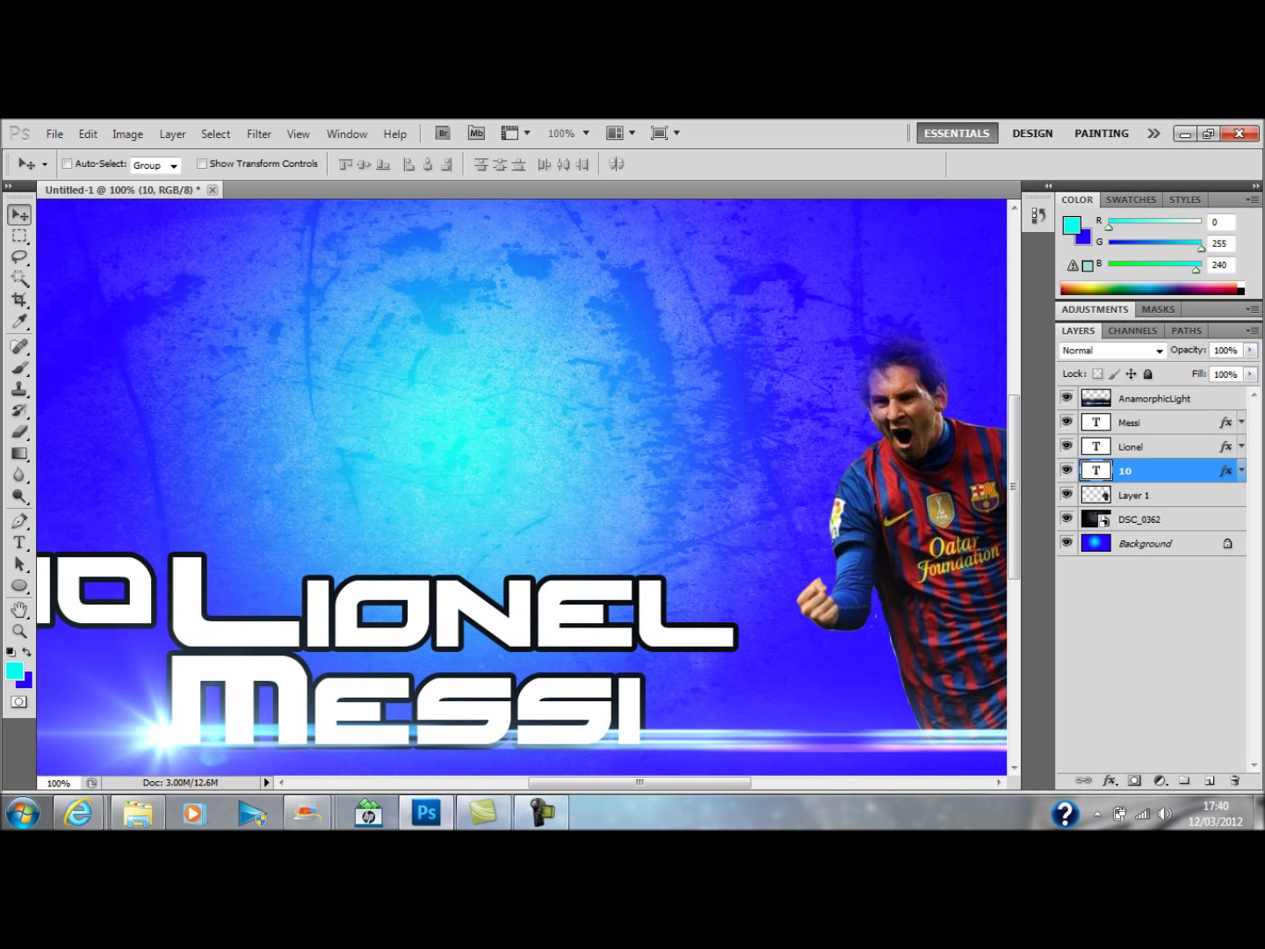
drag(639, 782, 541, 782)
key(ctrl+plus)
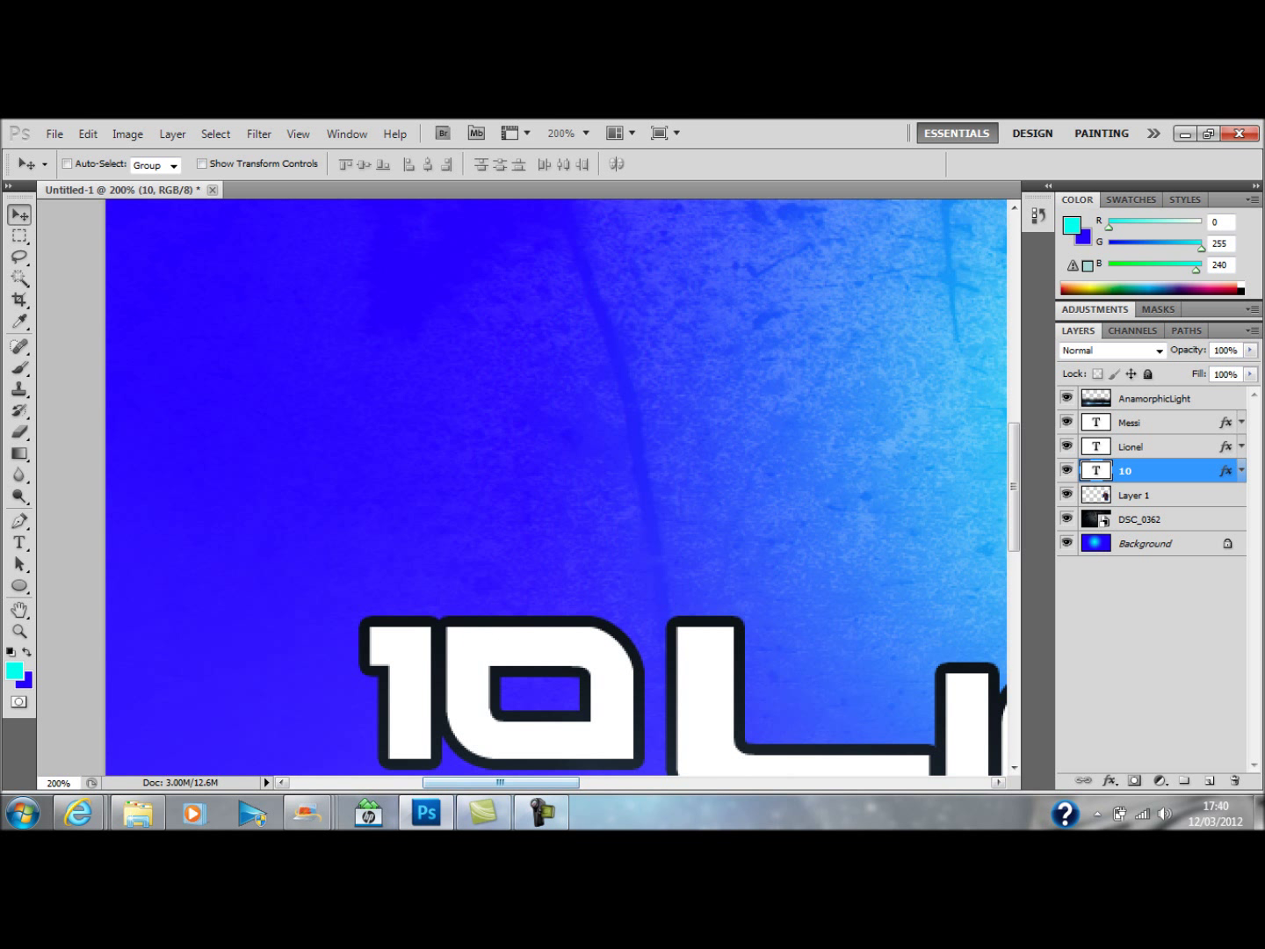
key(Right)
key(Right)
key(Right)
key(Right)
key(Right)
key(Right)
key(Right)
key(Right)
key(ctrl+minus)
key(ctrl+minus)
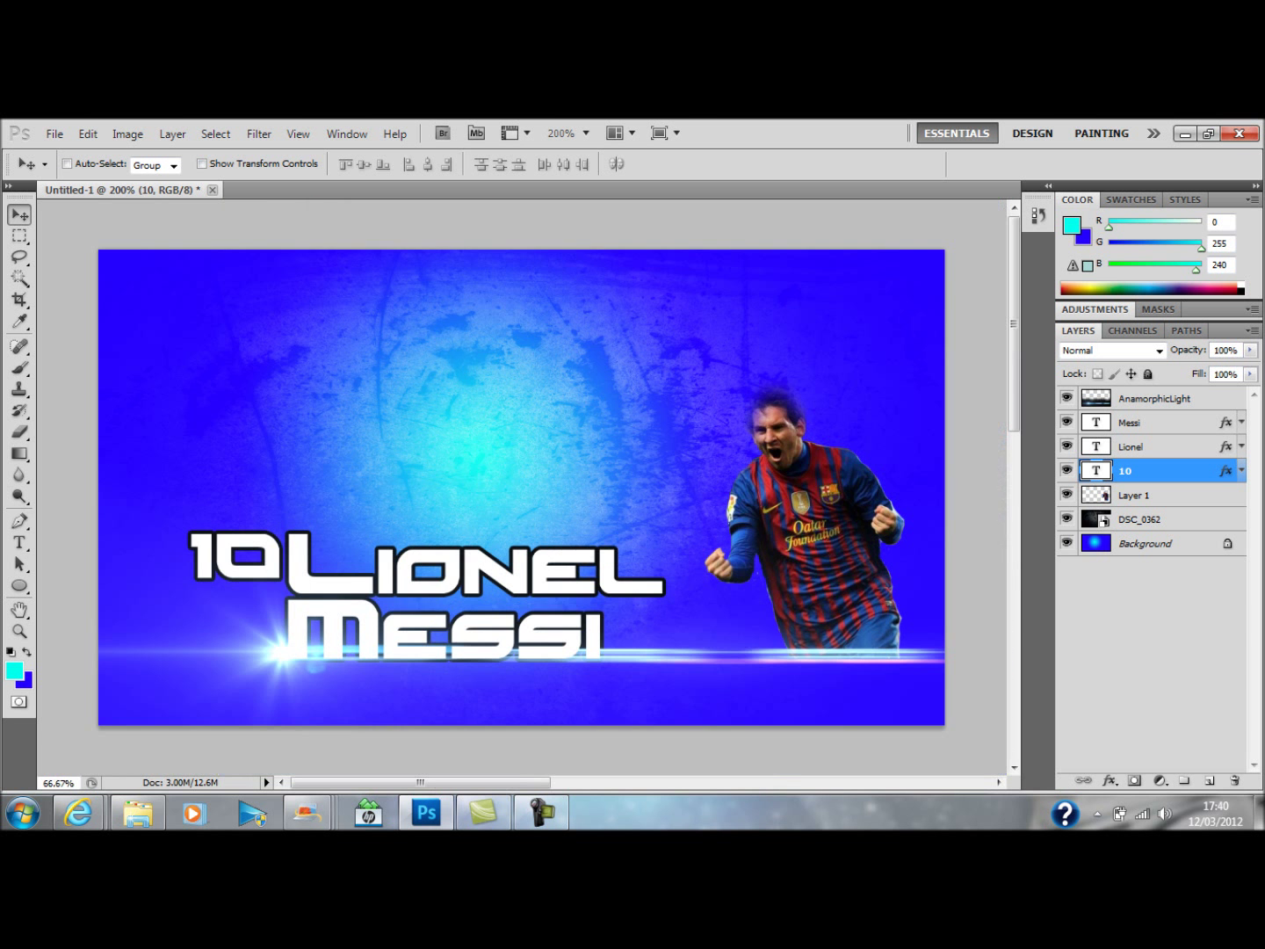
key(ctrl+minus)
key(ctrl+minus)
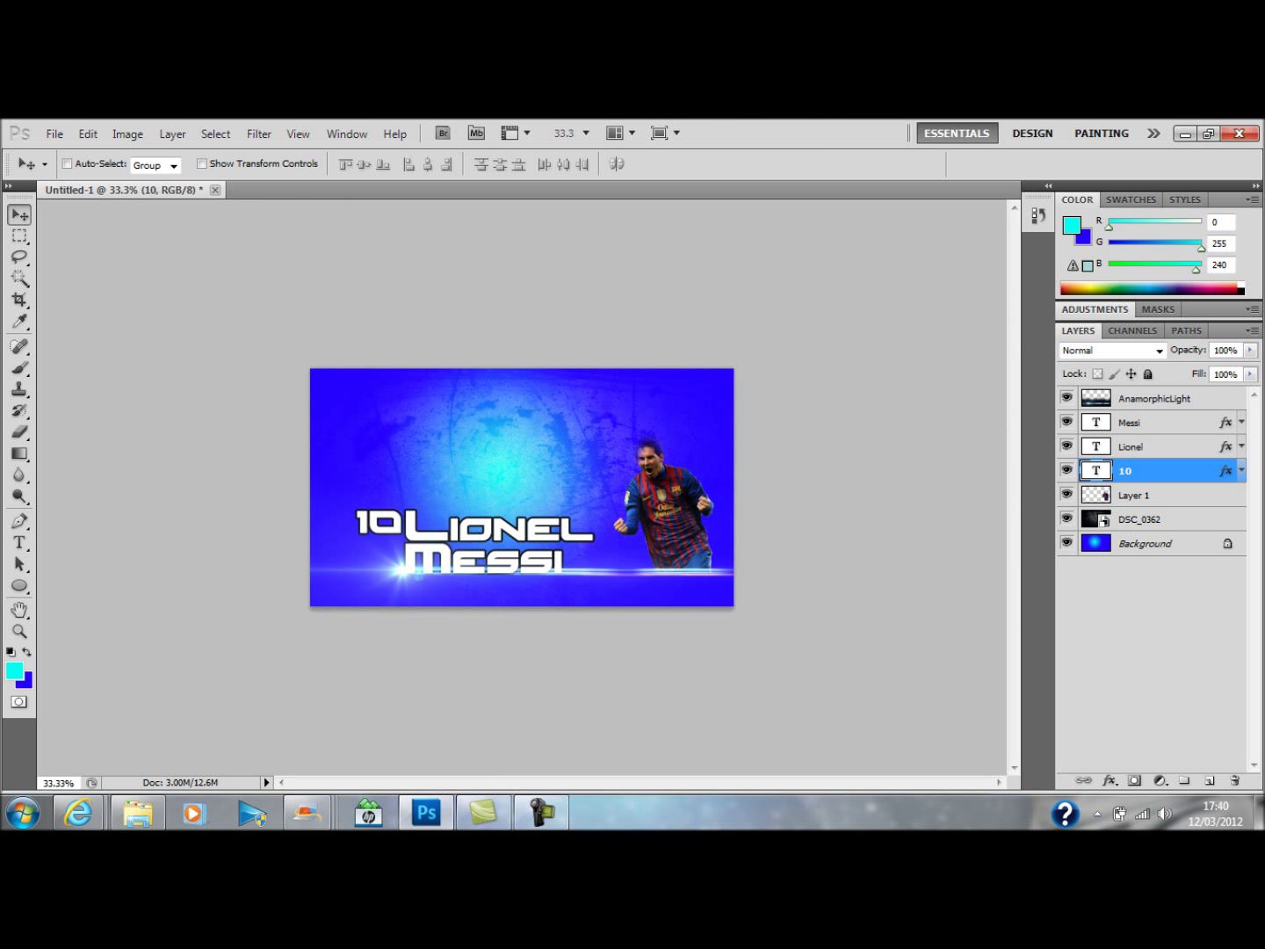
key(ctrl+plus)
key(ctrl+plus)
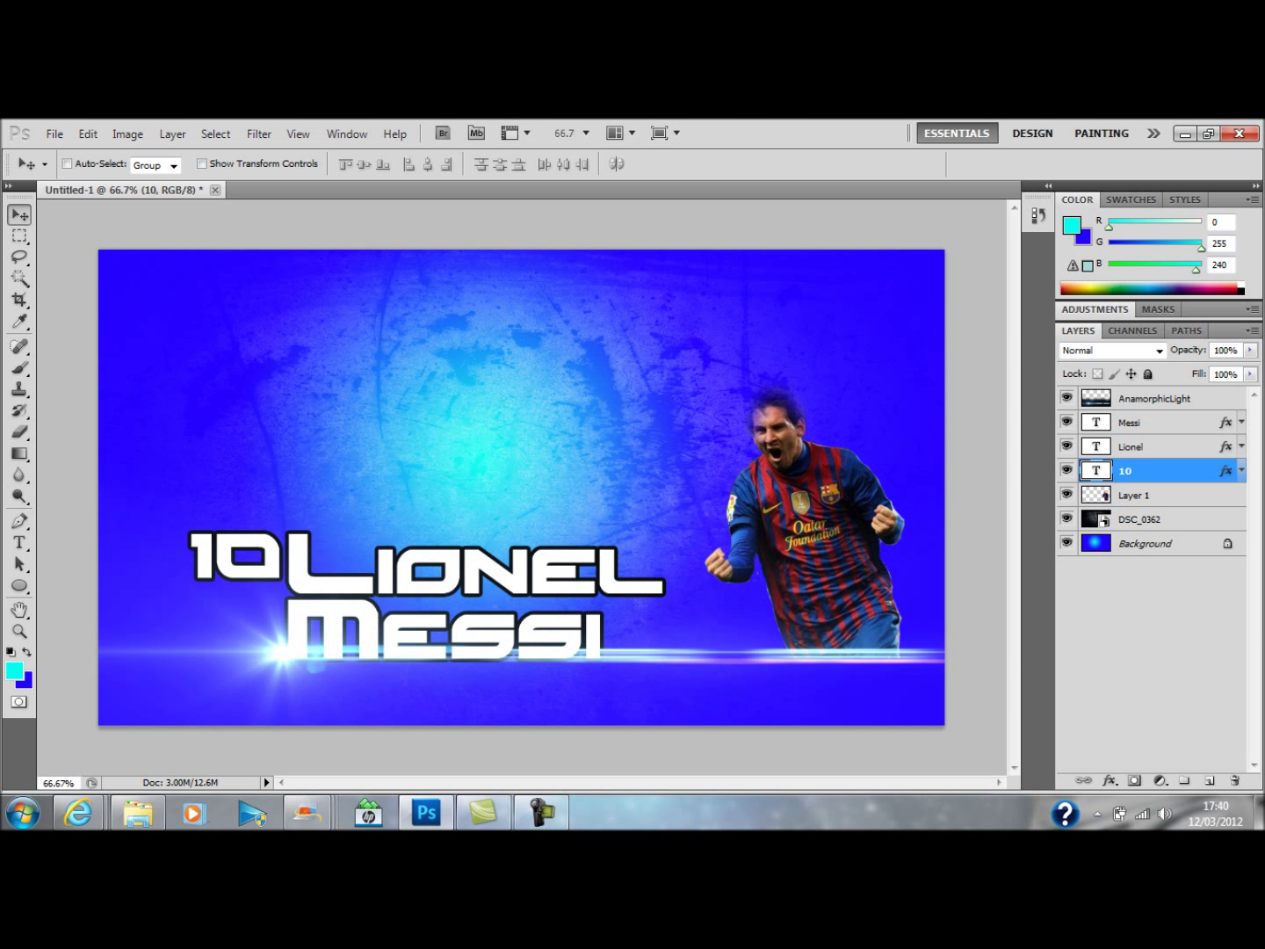
- Place Smoke 3 (2) from the Smoke folder in Windows Explorer into the Photoshop document and bring its layer to the top of the stack
click(138, 813)
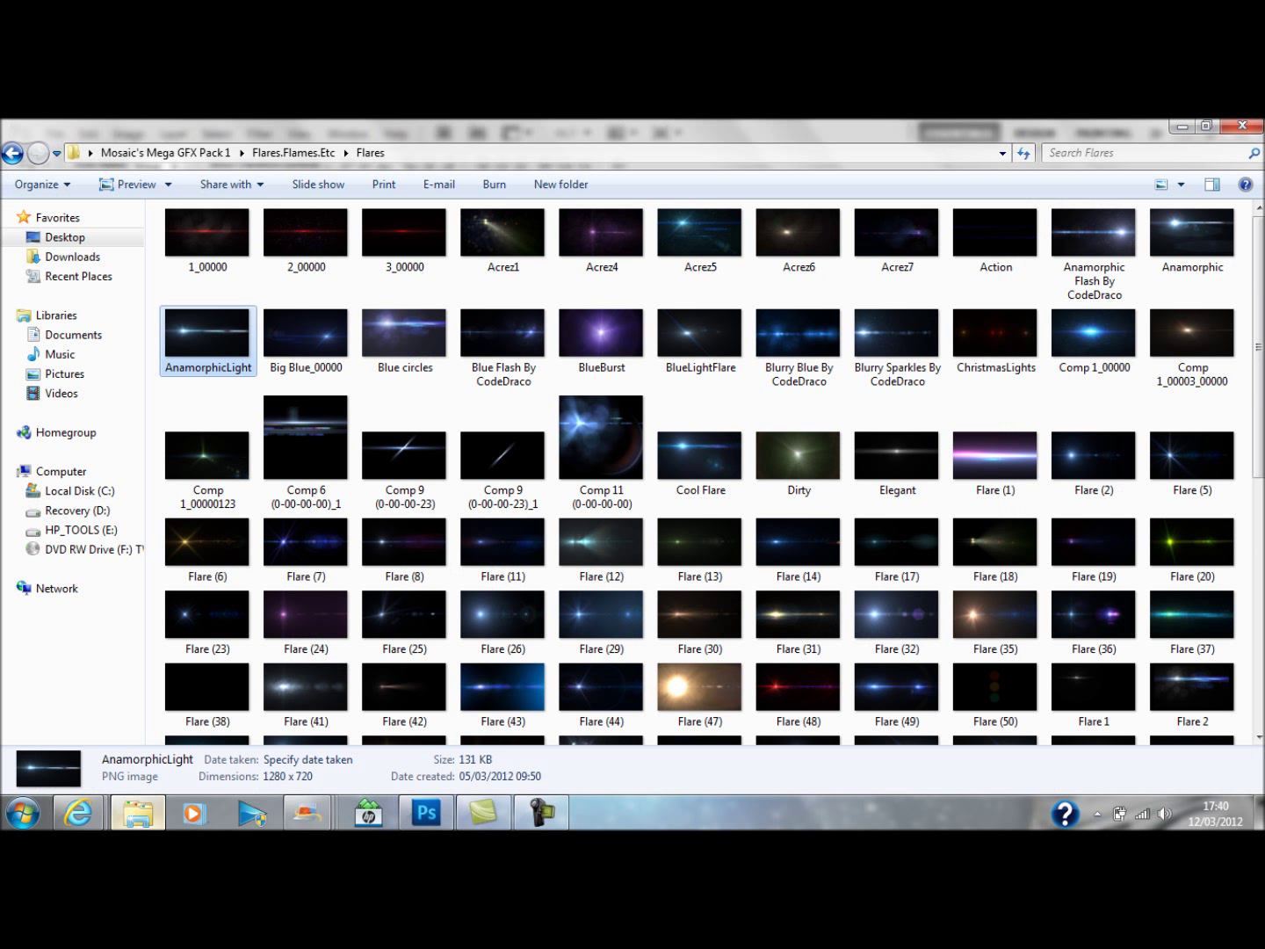
click(293, 153)
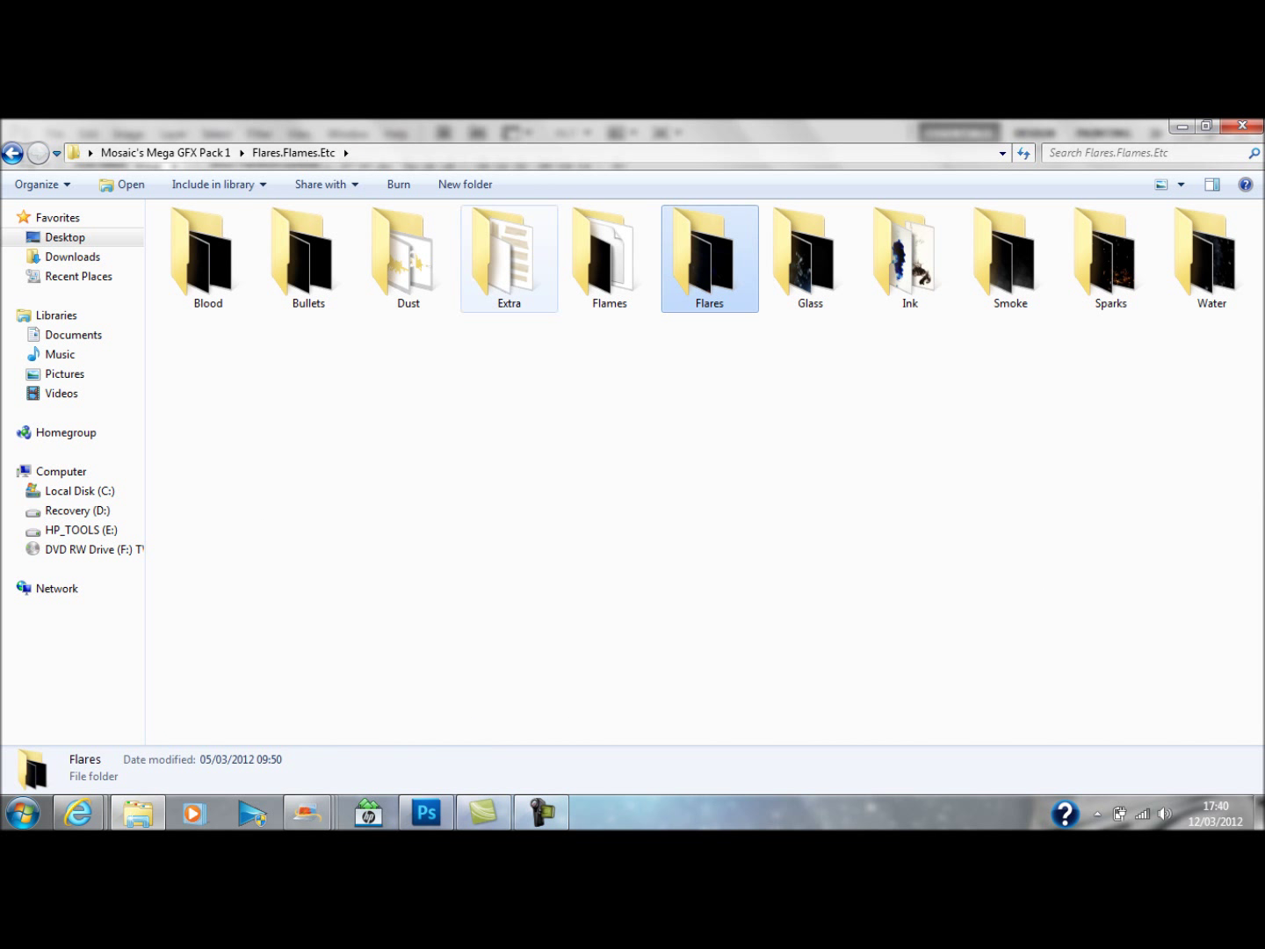
double_click(1010, 256)
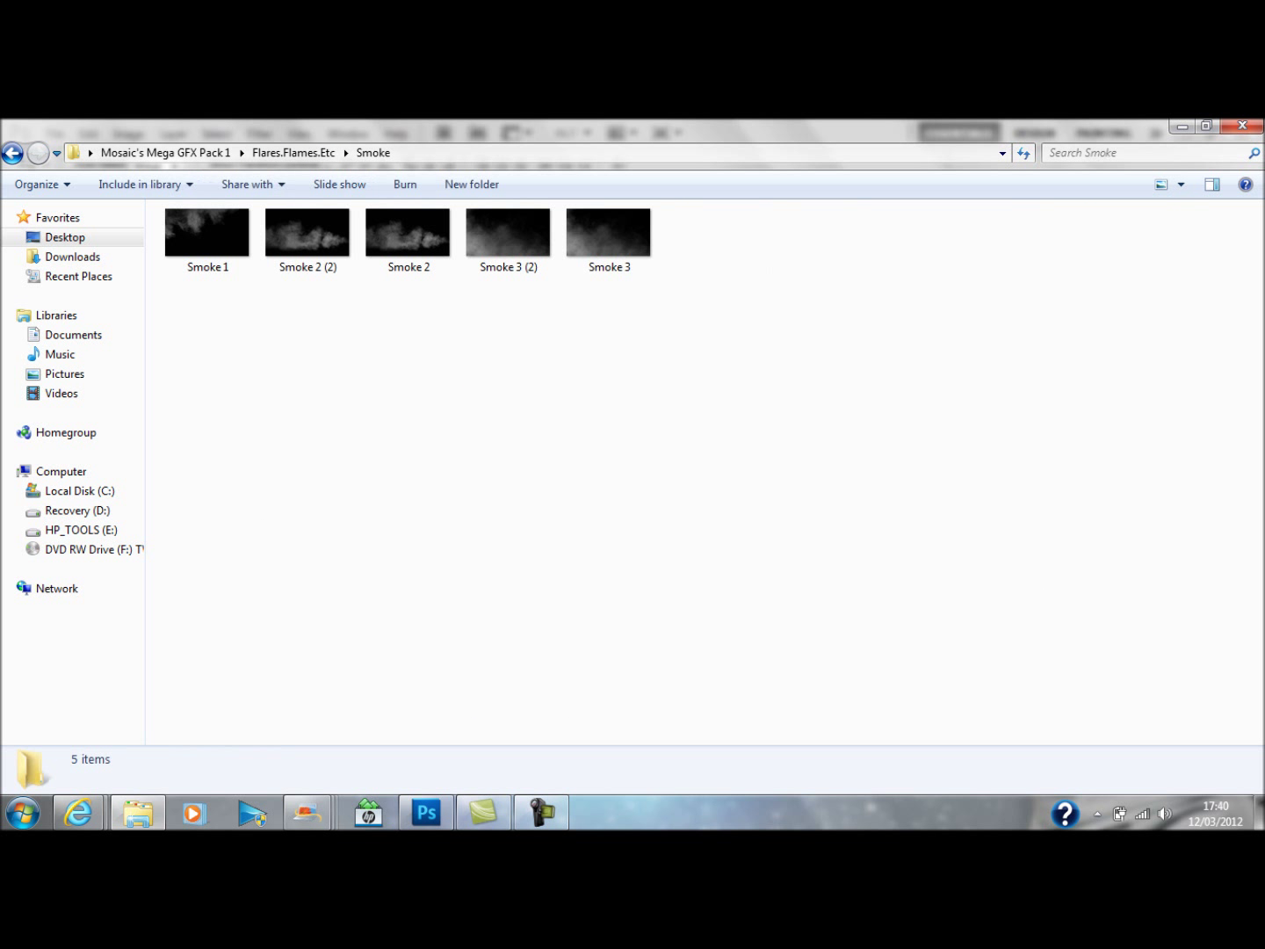
drag(507, 232, 448, 606)
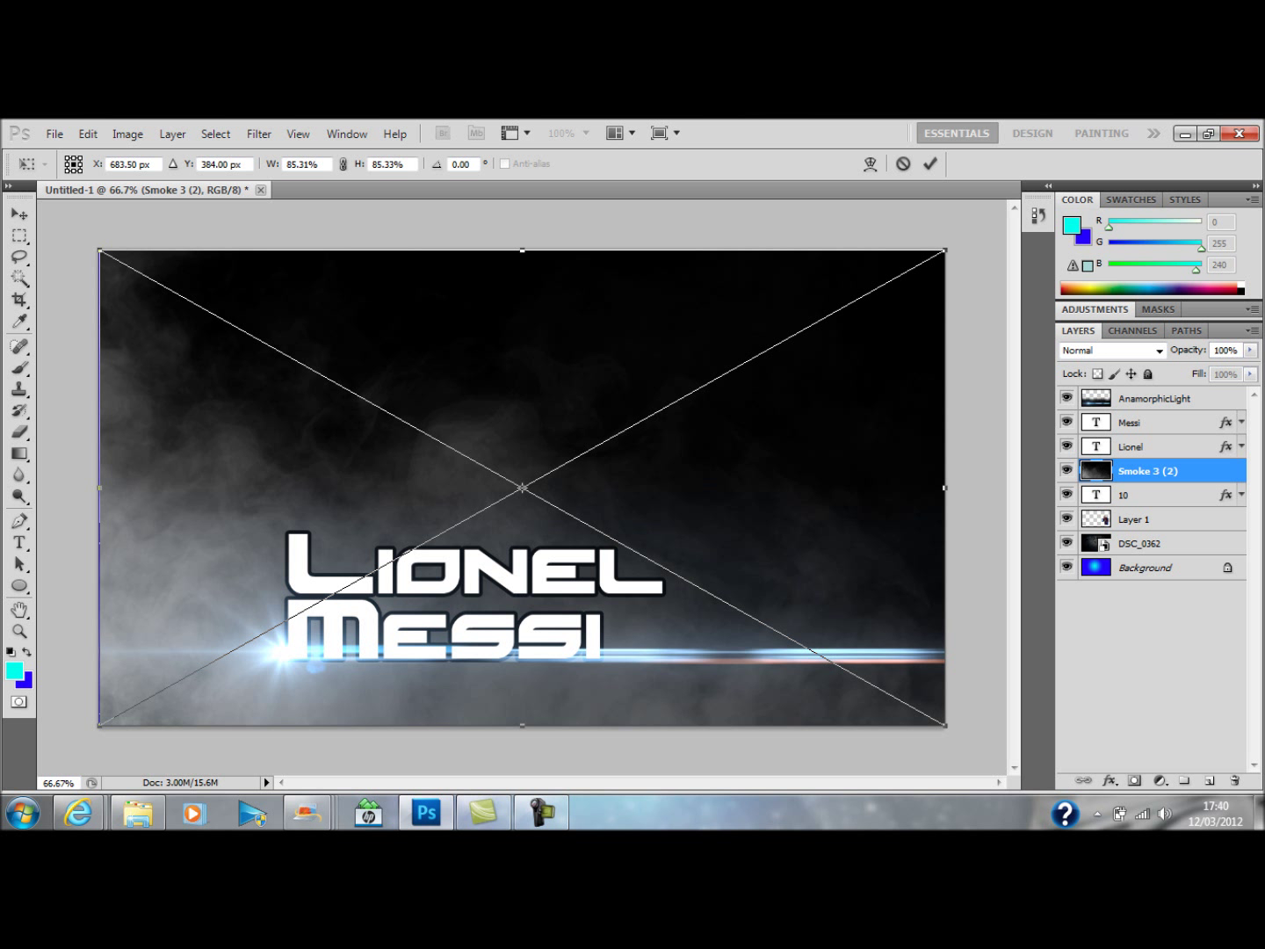
key(Return)
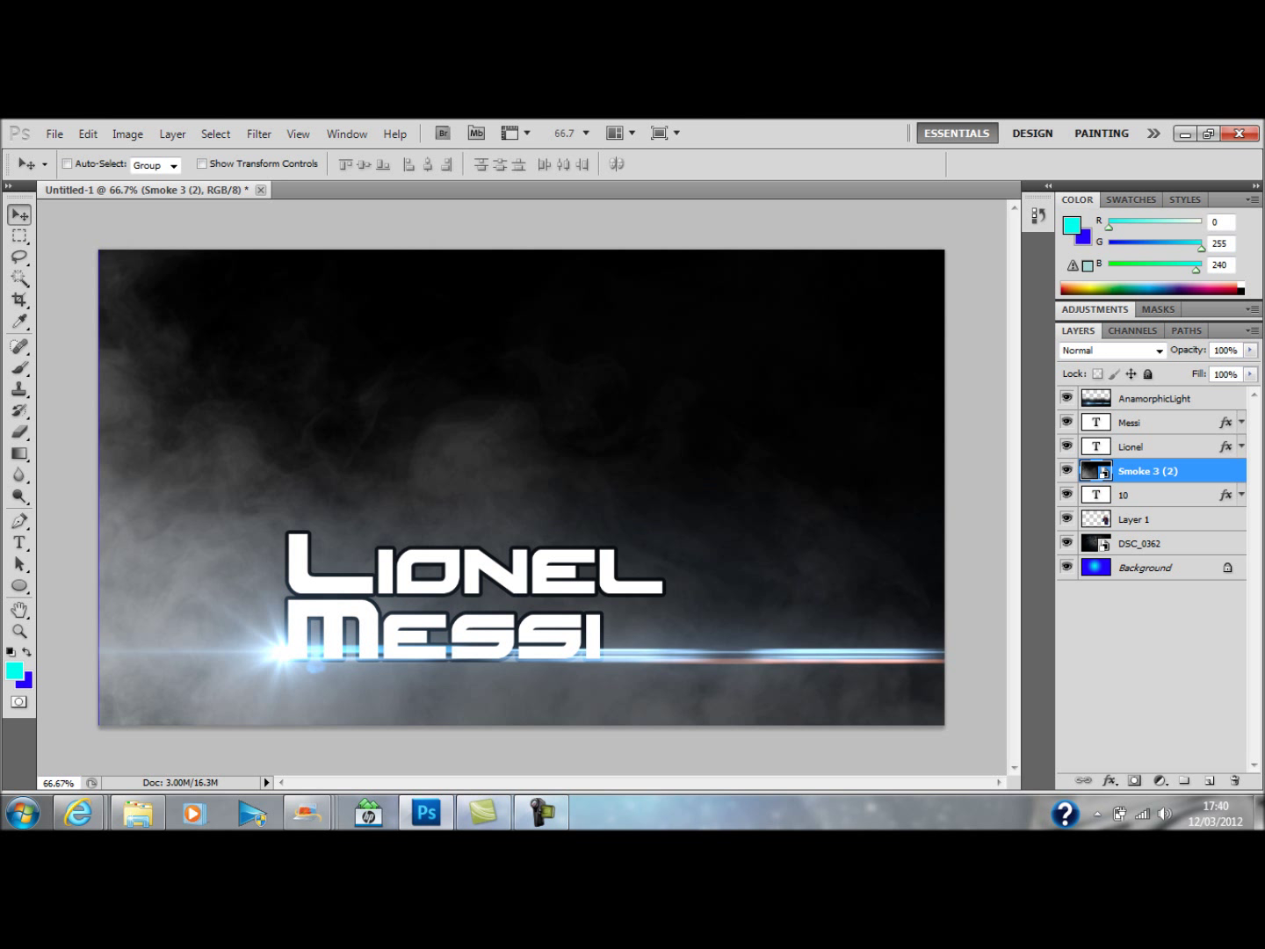
drag(1149, 471, 1148, 390)
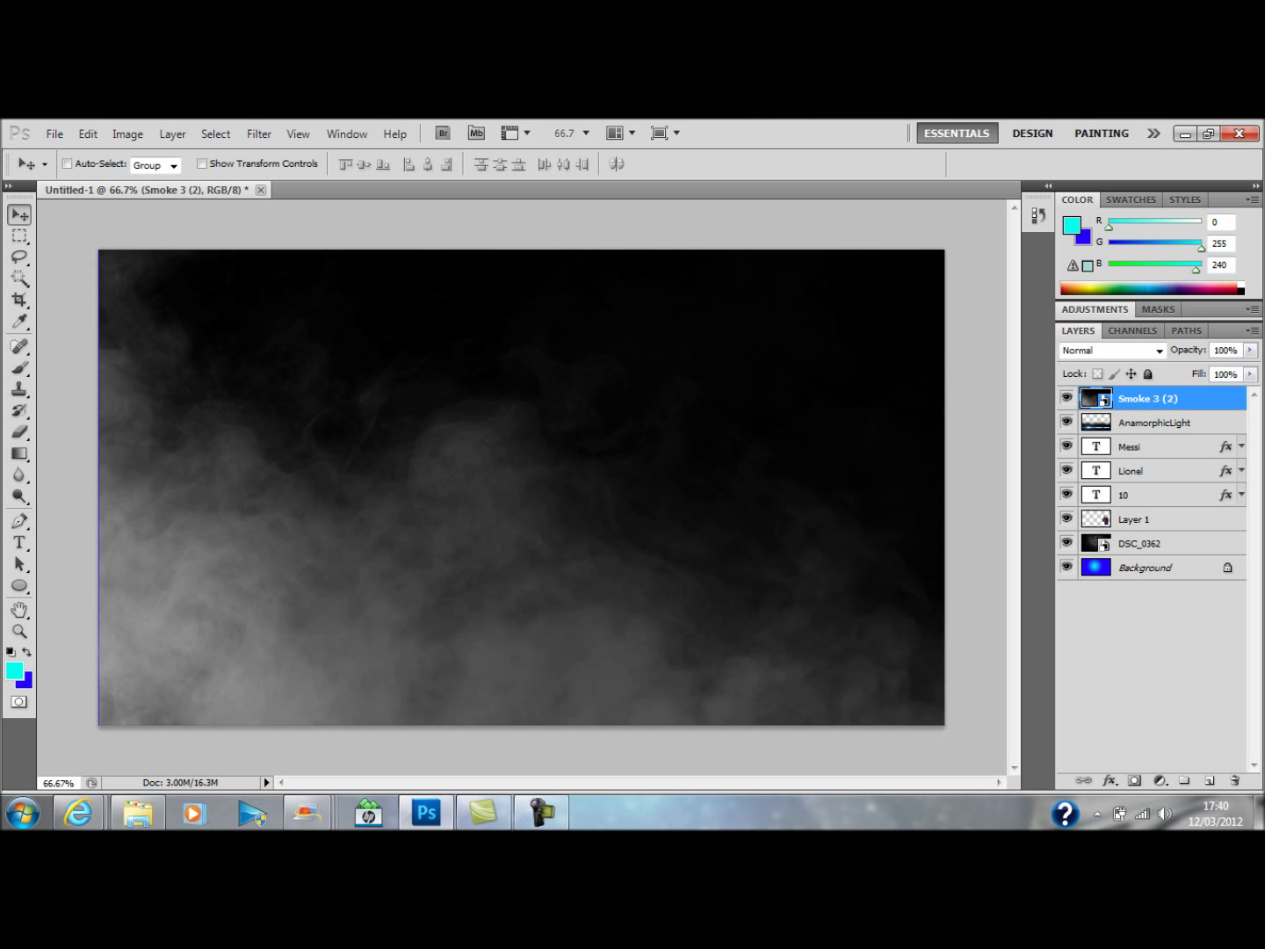
- Stretch the smoke image to the canvas's left edge and set its blend mode to Screen
key(ctrl+t)
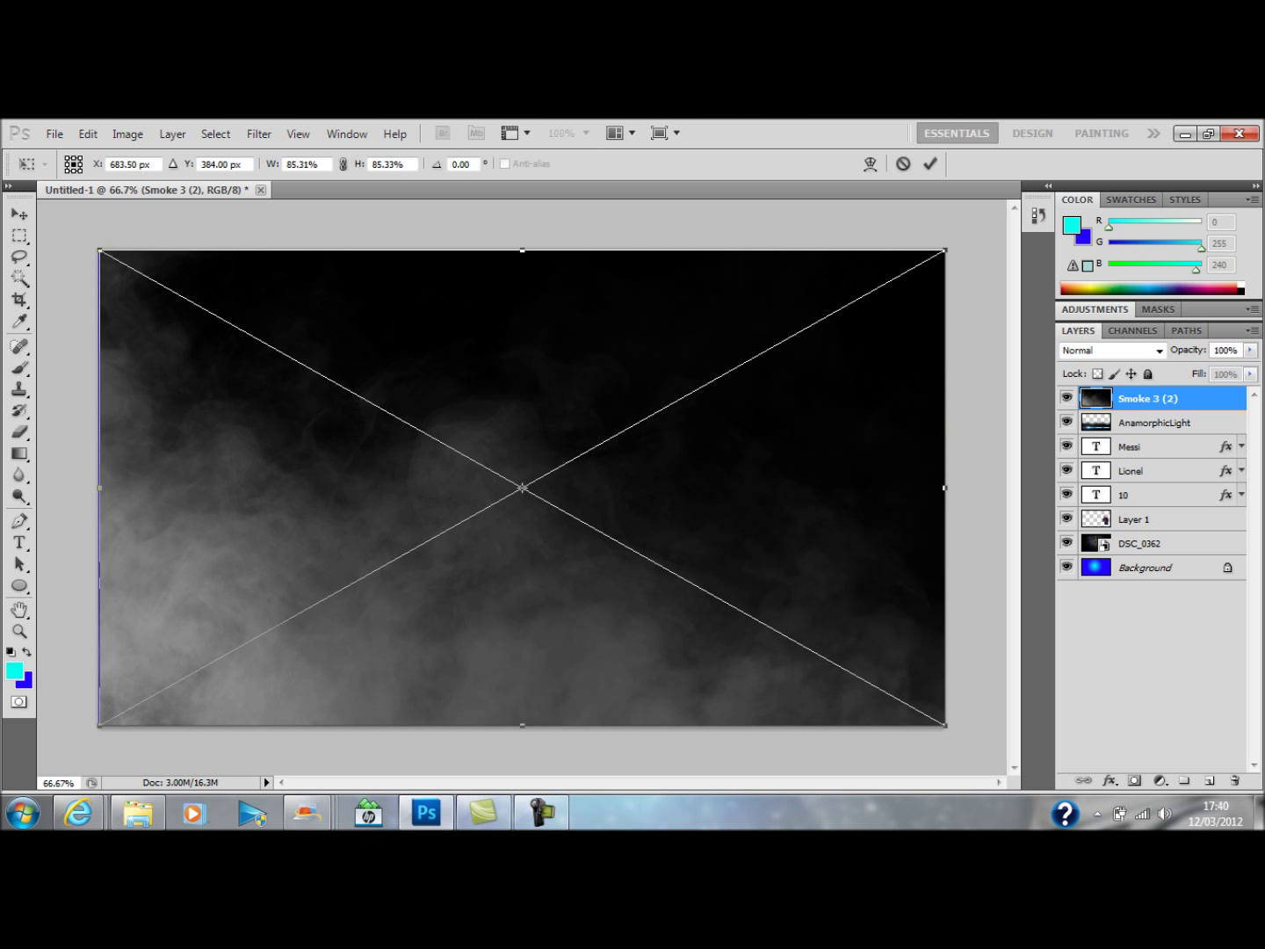
drag(100, 488, 98, 487)
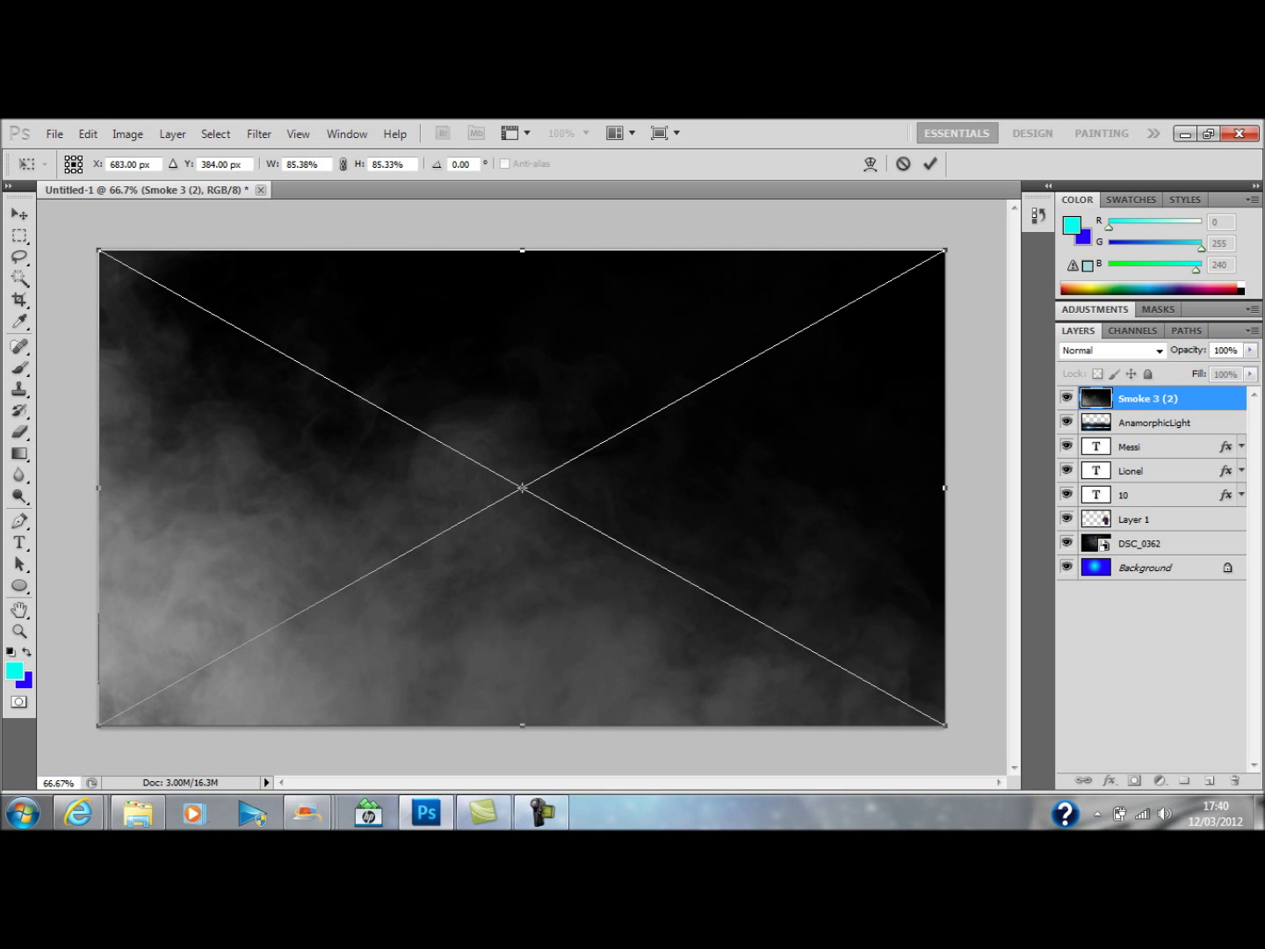
mouse_move(98, 488)
mouse_down()
mouse_move(86, 487)
mouse_move(99, 487)
mouse_up()
key(Return)
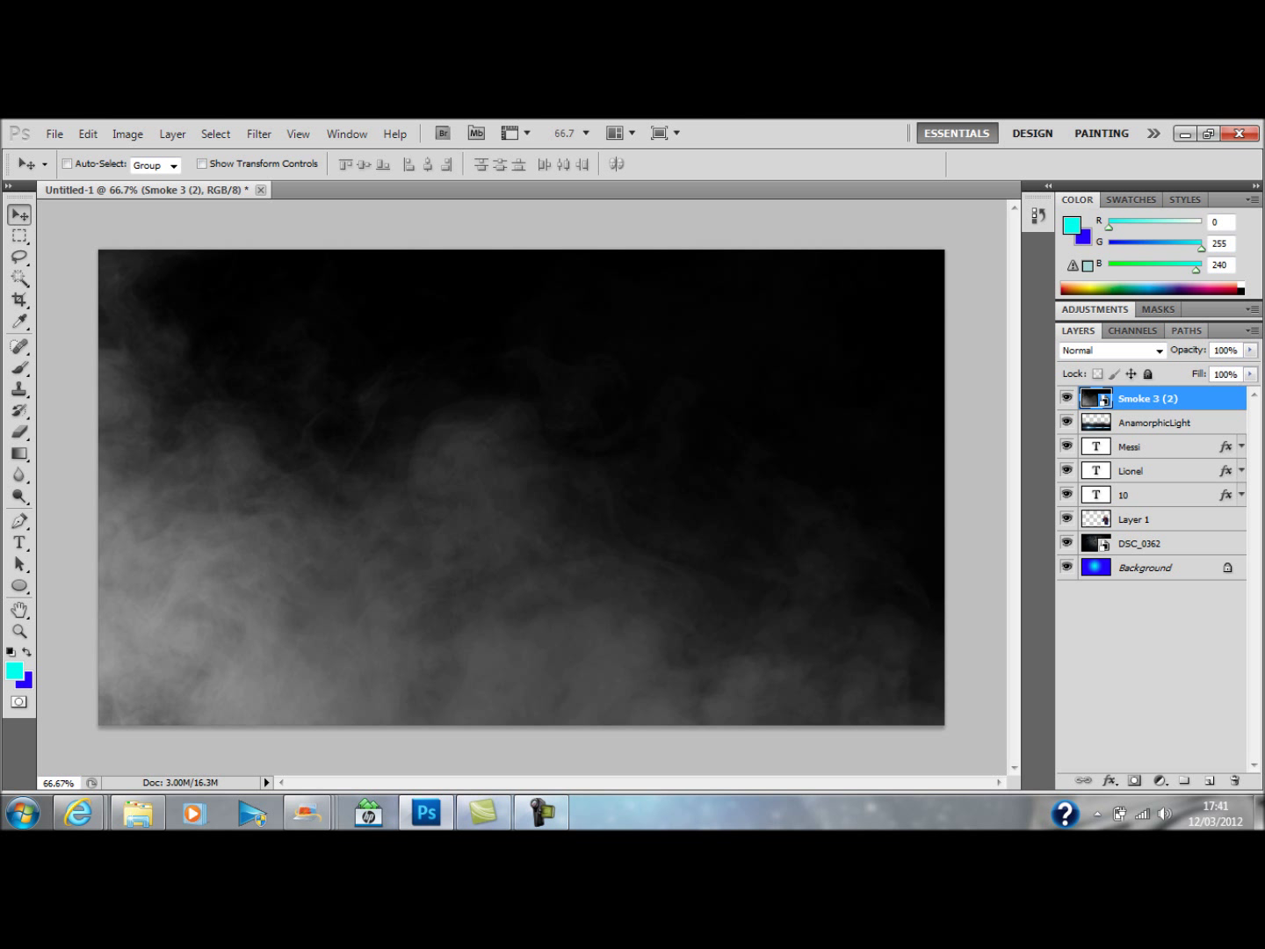
click(1111, 350)
click(1089, 274)
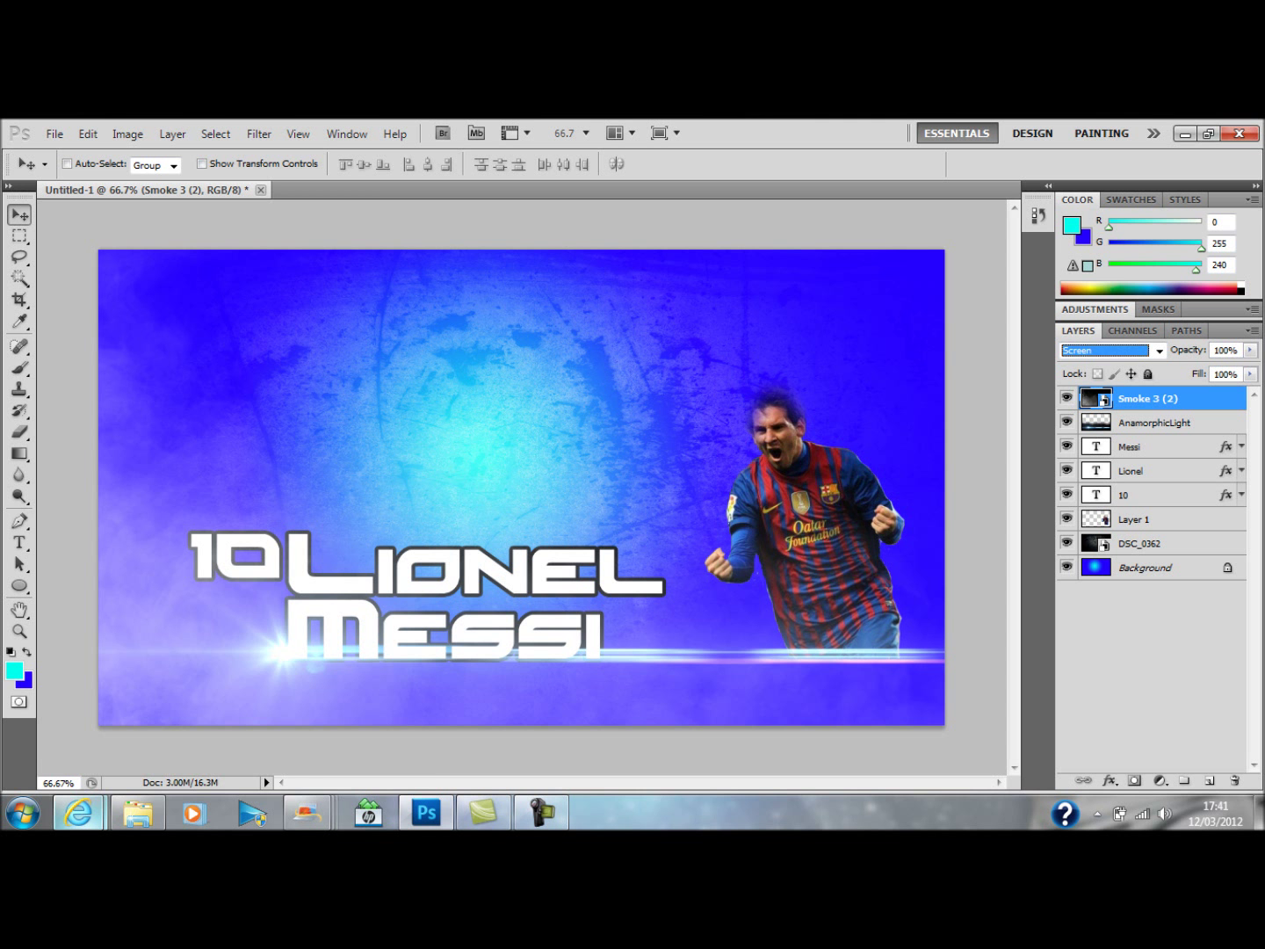
- Copy the FCB crest image from Internet Explorer, paste it into the Photoshop wallpaper and place it above the "Lionel" text
click(79, 813)
click(320, 716)
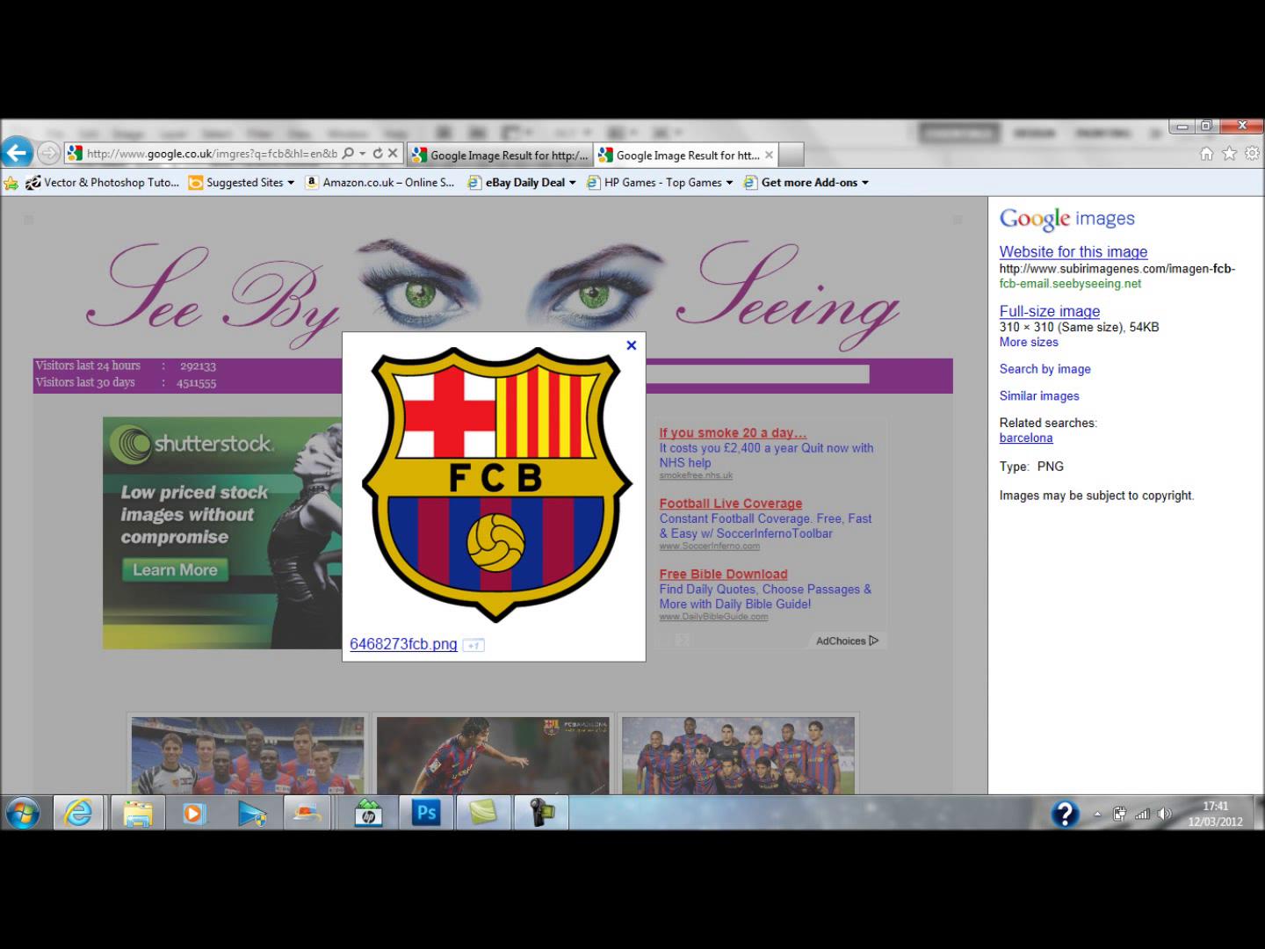
right_click(494, 501)
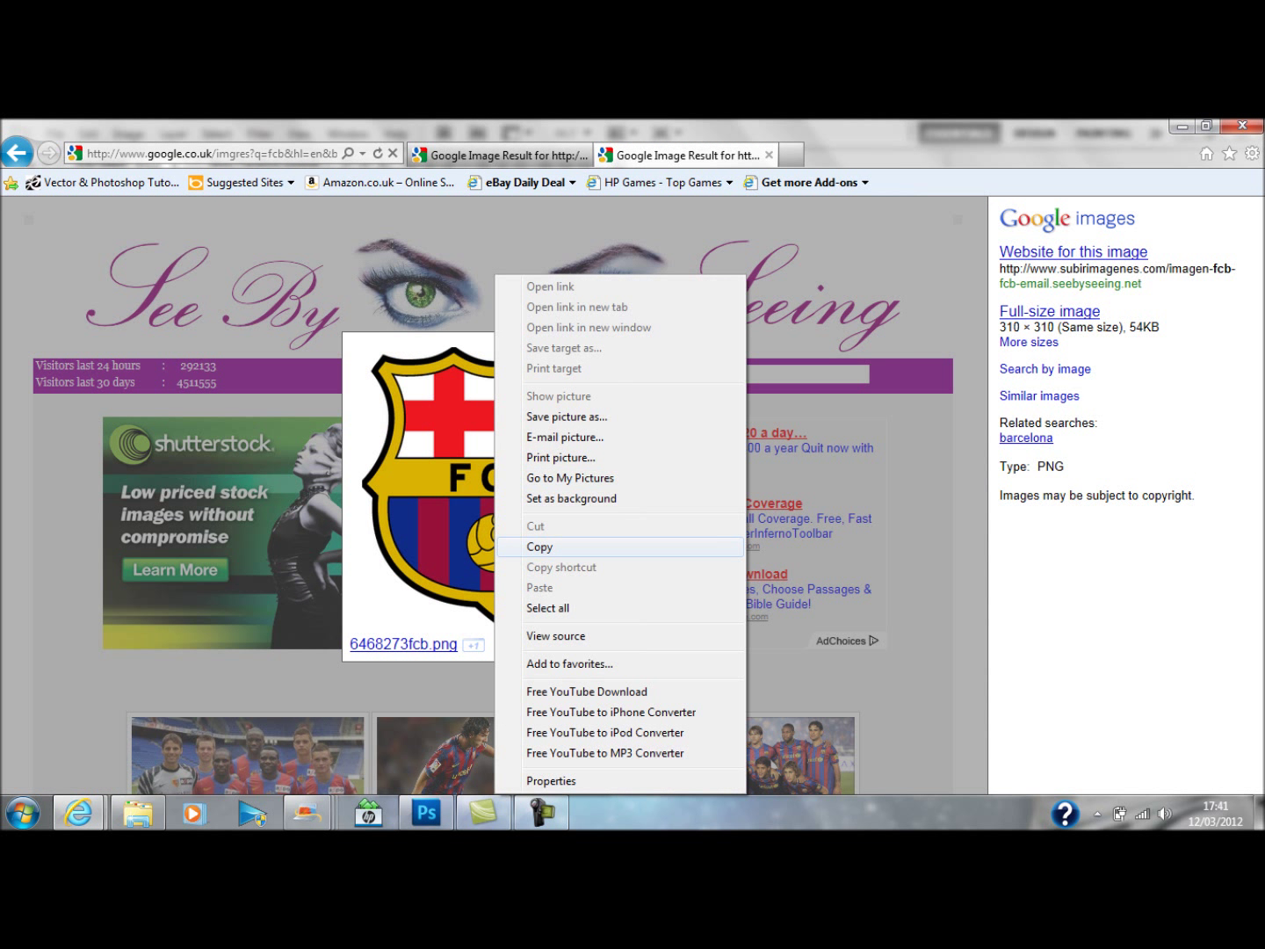
click(562, 546)
click(426, 813)
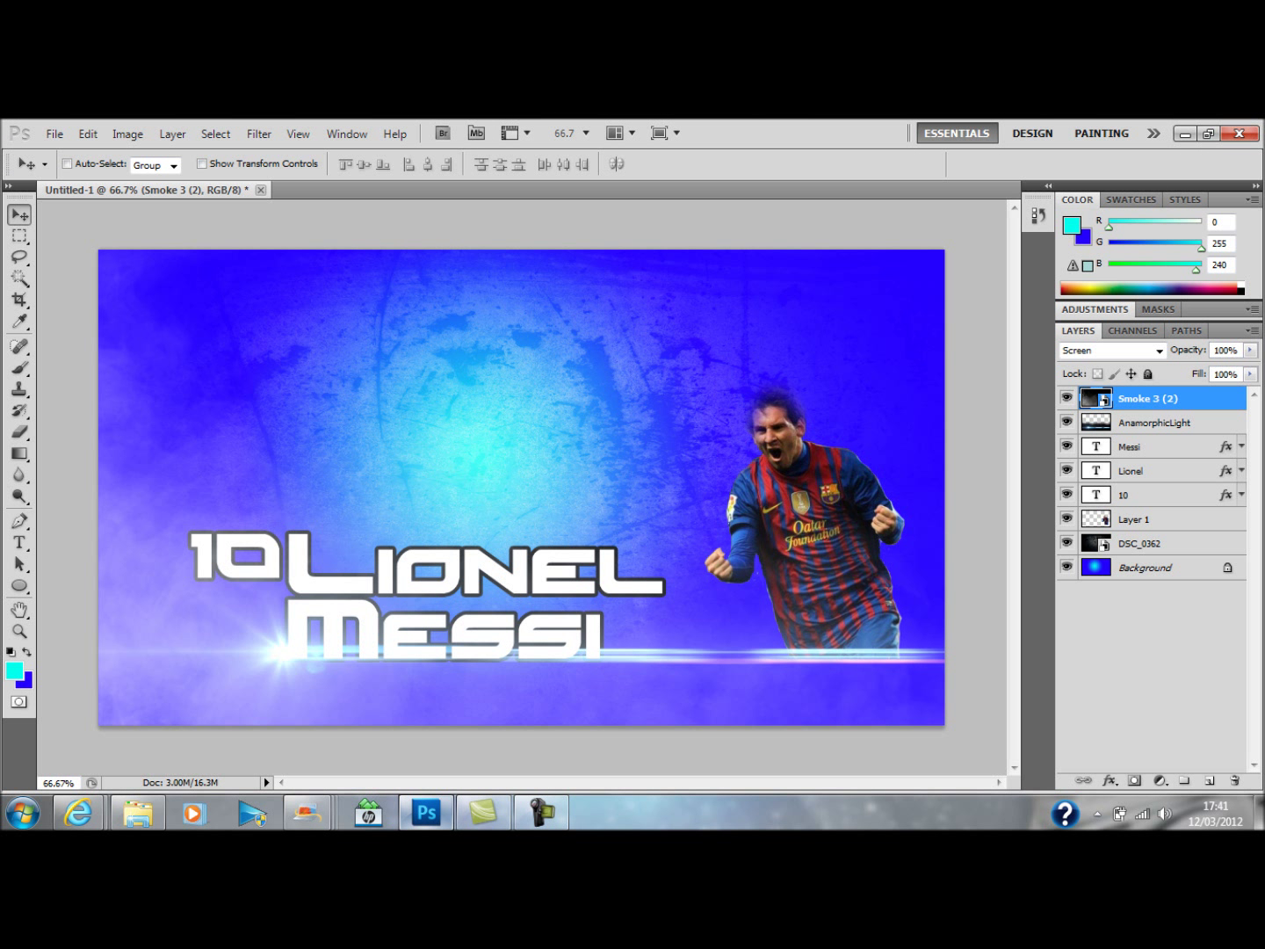
key(ctrl+v)
drag(521, 488, 559, 483)
- Erase the white background around the FCB crest with the Magic Eraser Tool
click(19, 431)
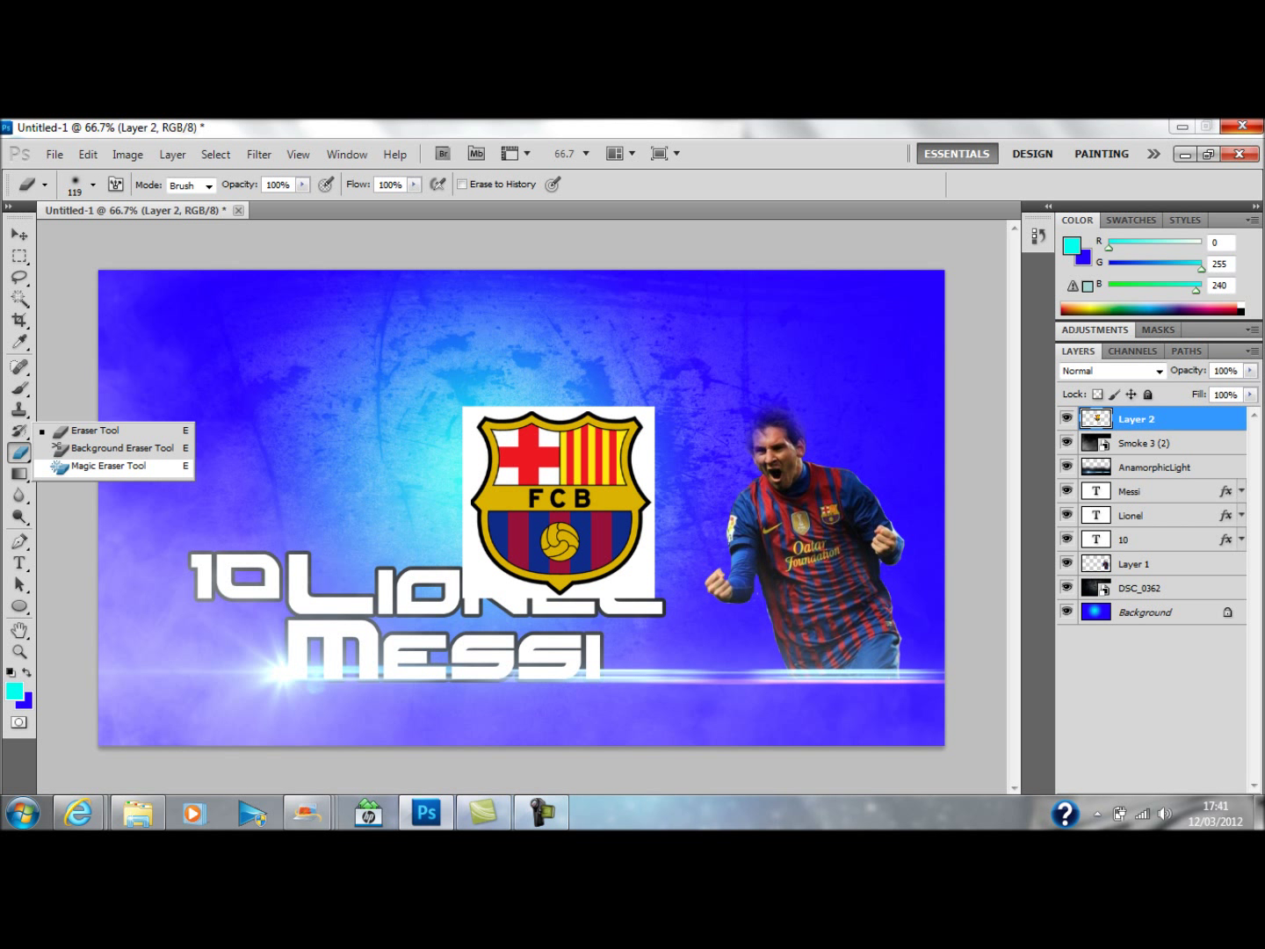
click(101, 466)
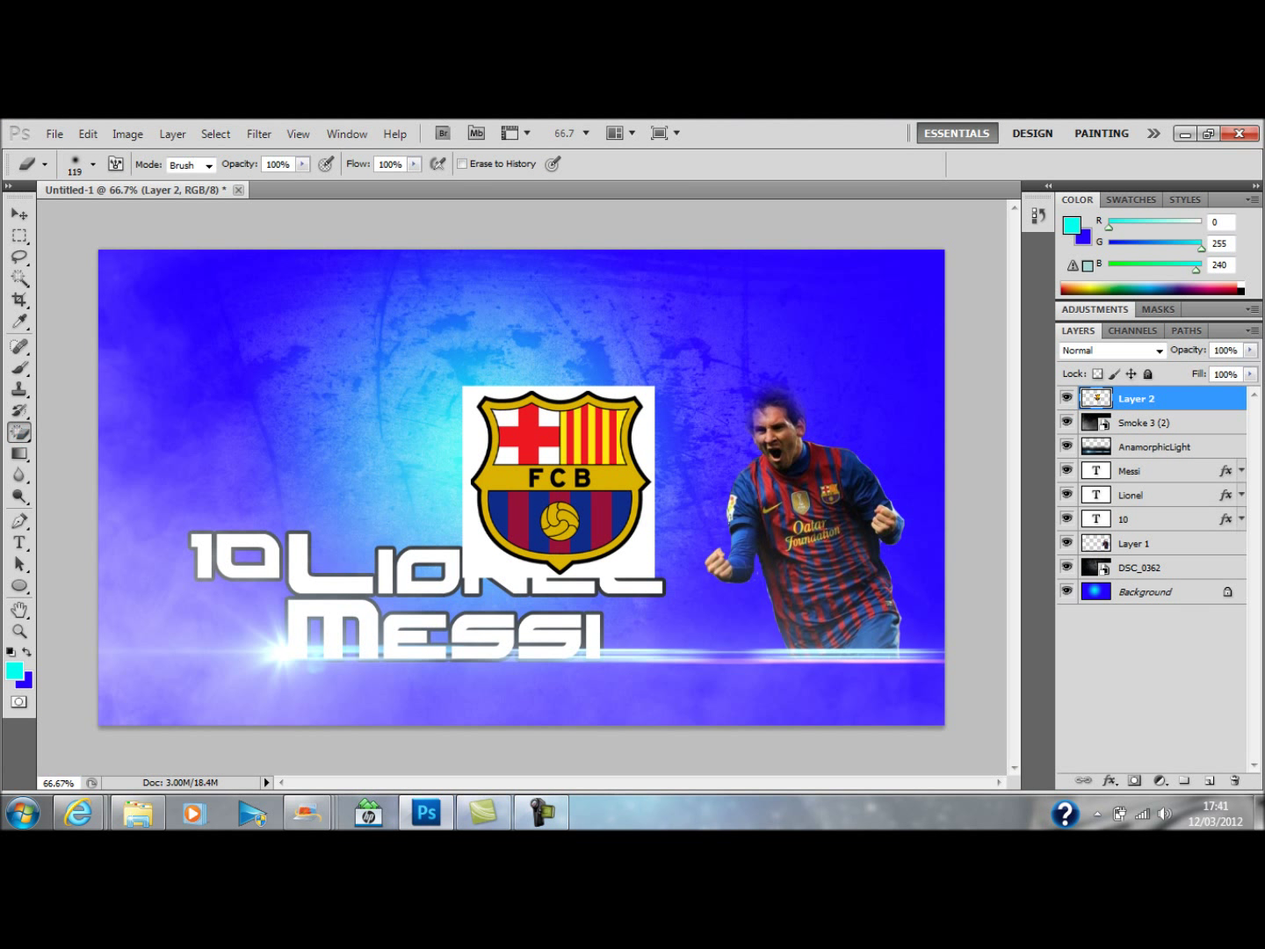
click(482, 553)
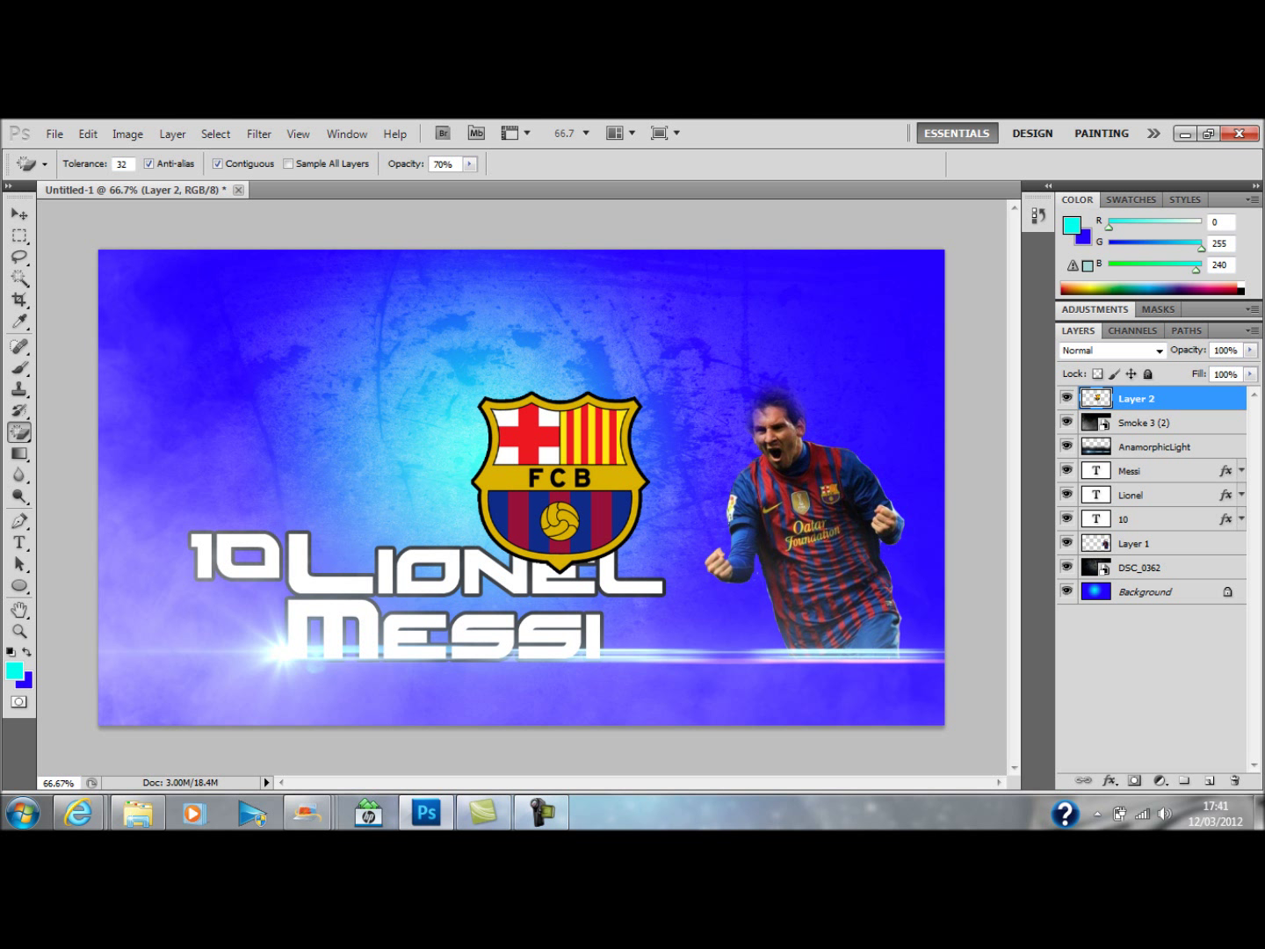
- Move the FCB crest beside the player and rotate it counter-clockwise so it tilts towards the text
key(v)
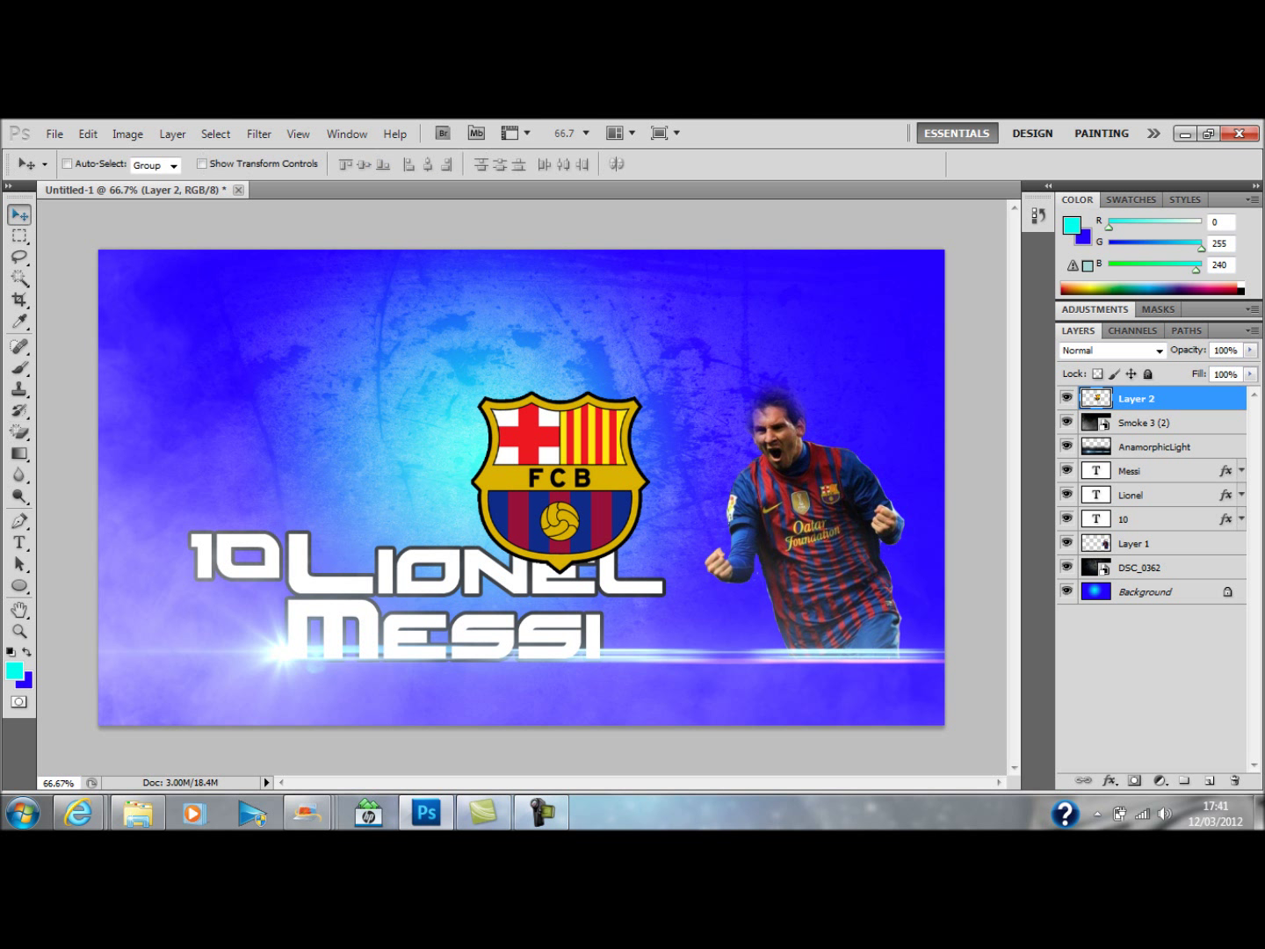
mouse_move(559, 479)
mouse_down()
mouse_move(691, 483)
mouse_move(665, 509)
mouse_up()
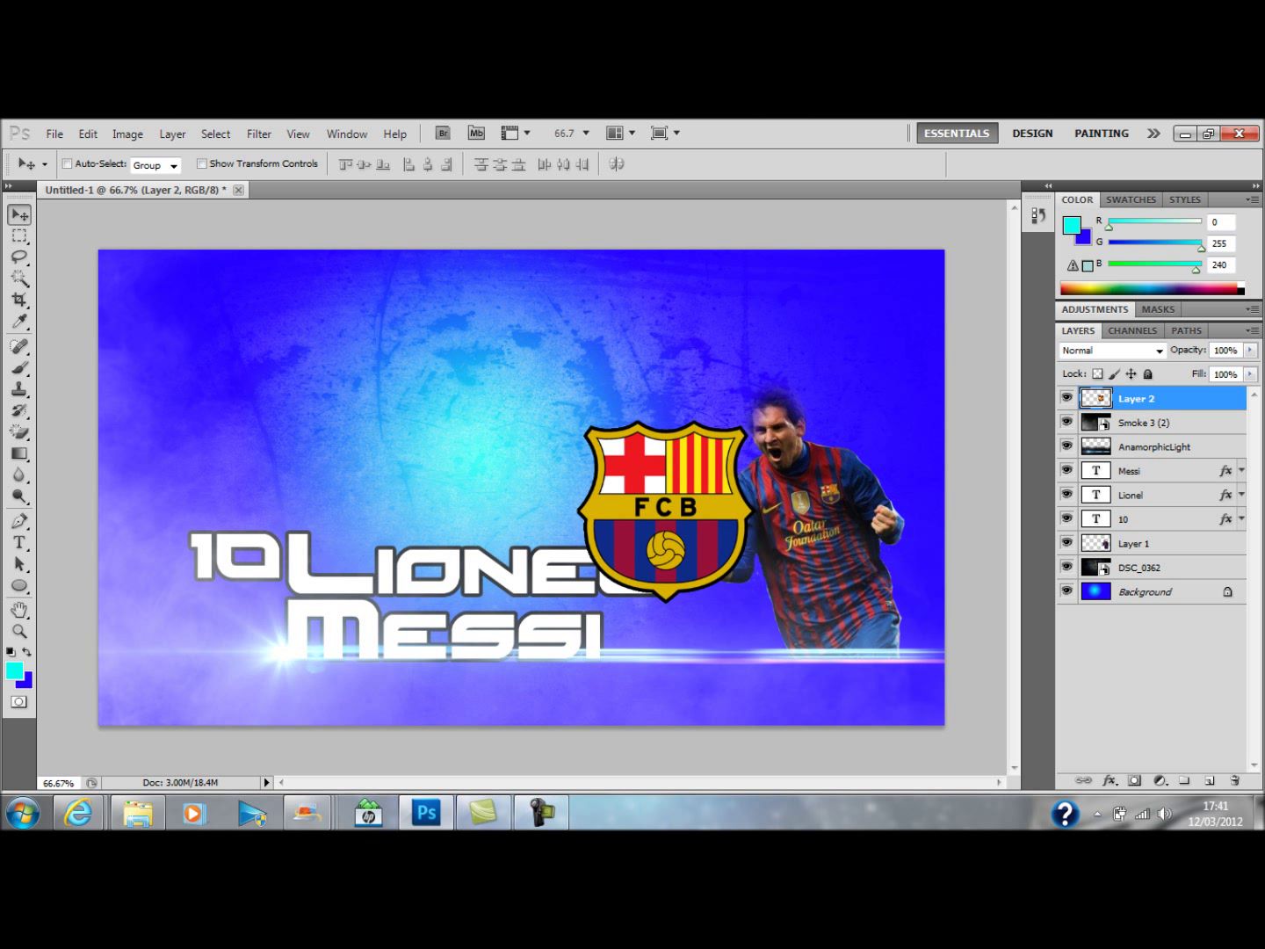
key(ctrl+t)
drag(773, 615, 799, 576)
drag(738, 375, 688, 358)
key(Return)
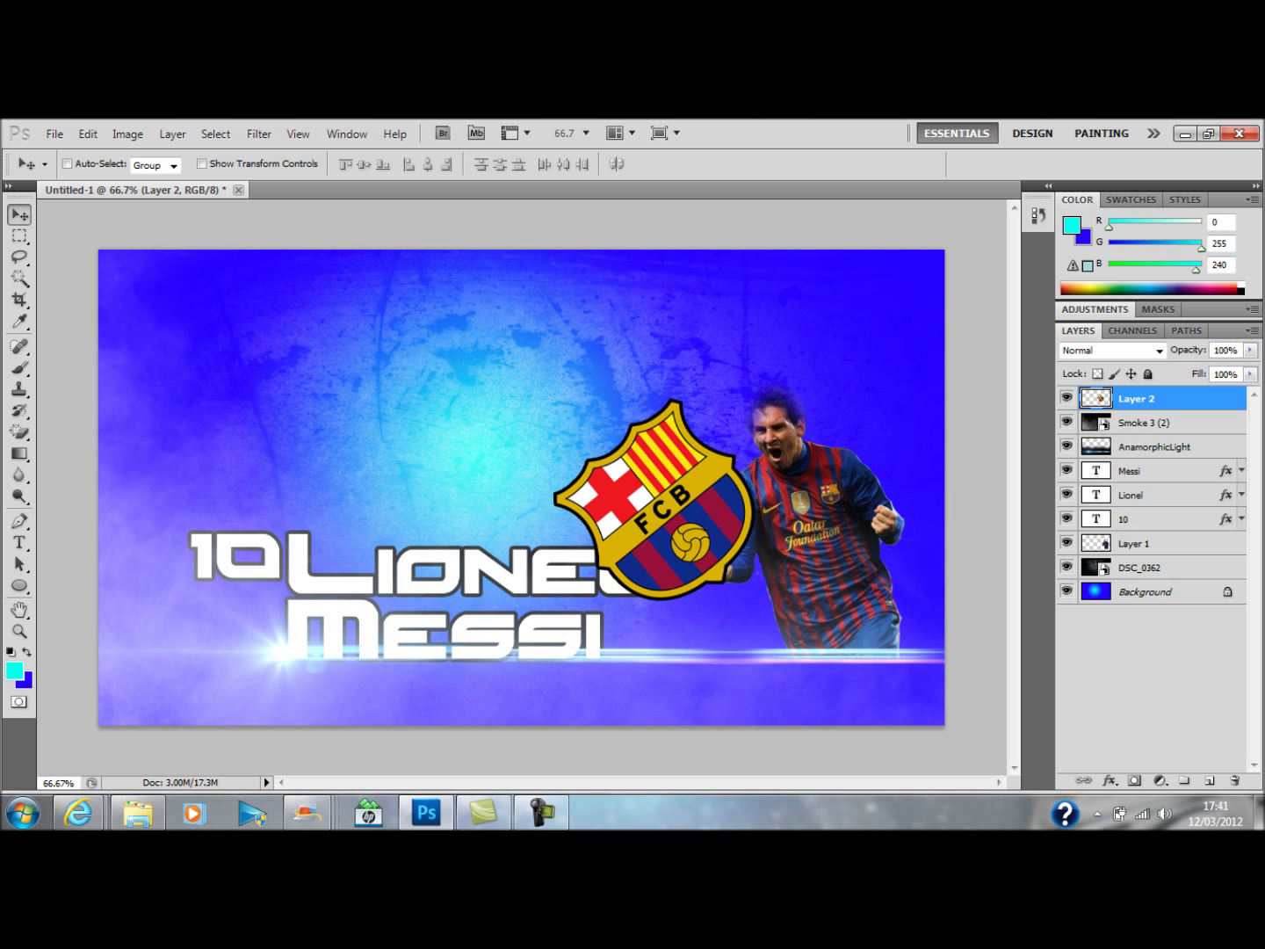
- Move the crest layer beneath the player's layer and set its blend mode to Overlay
drag(1143, 399, 1144, 556)
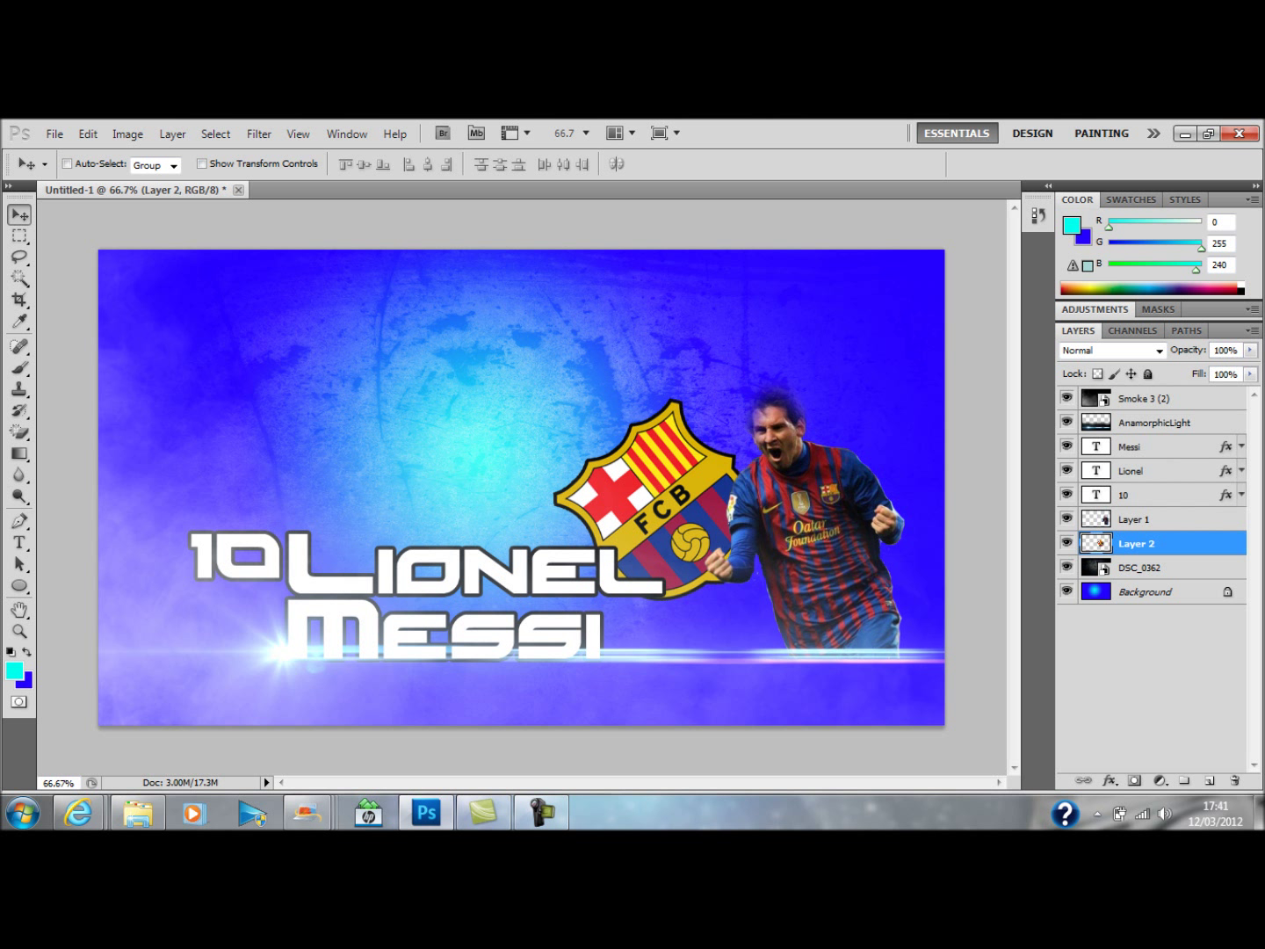
click(1142, 350)
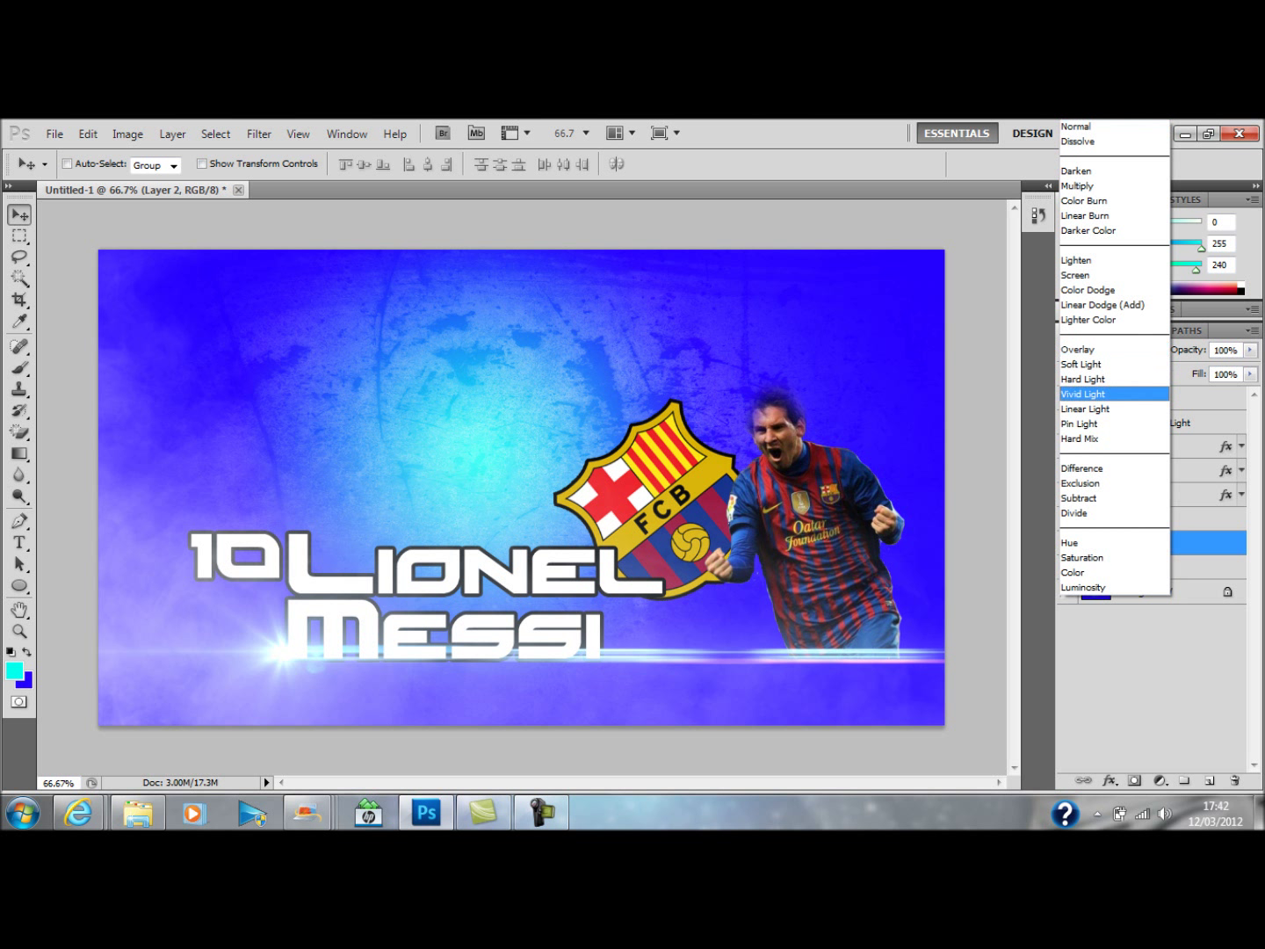
click(1076, 275)
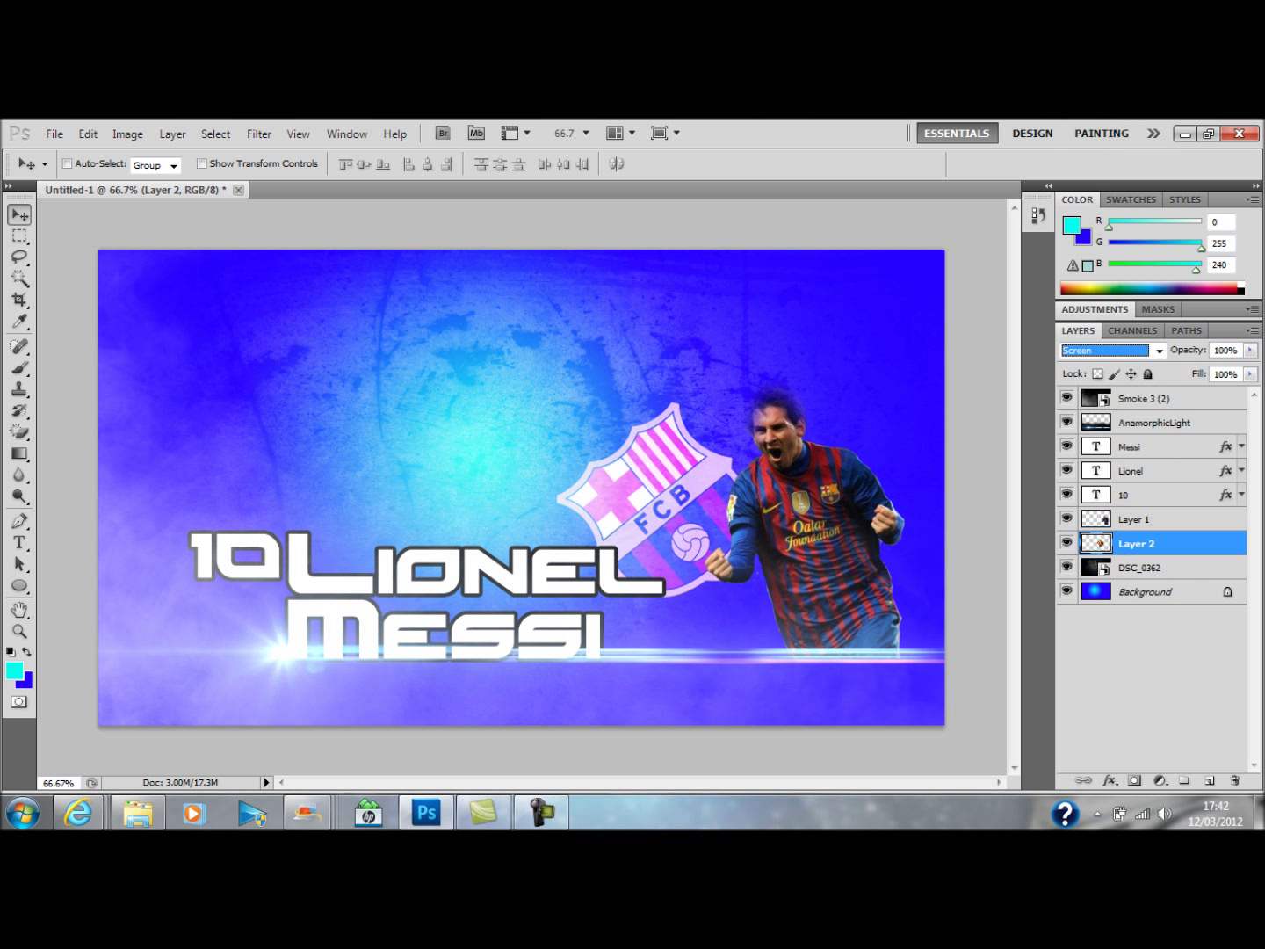
click(1159, 351)
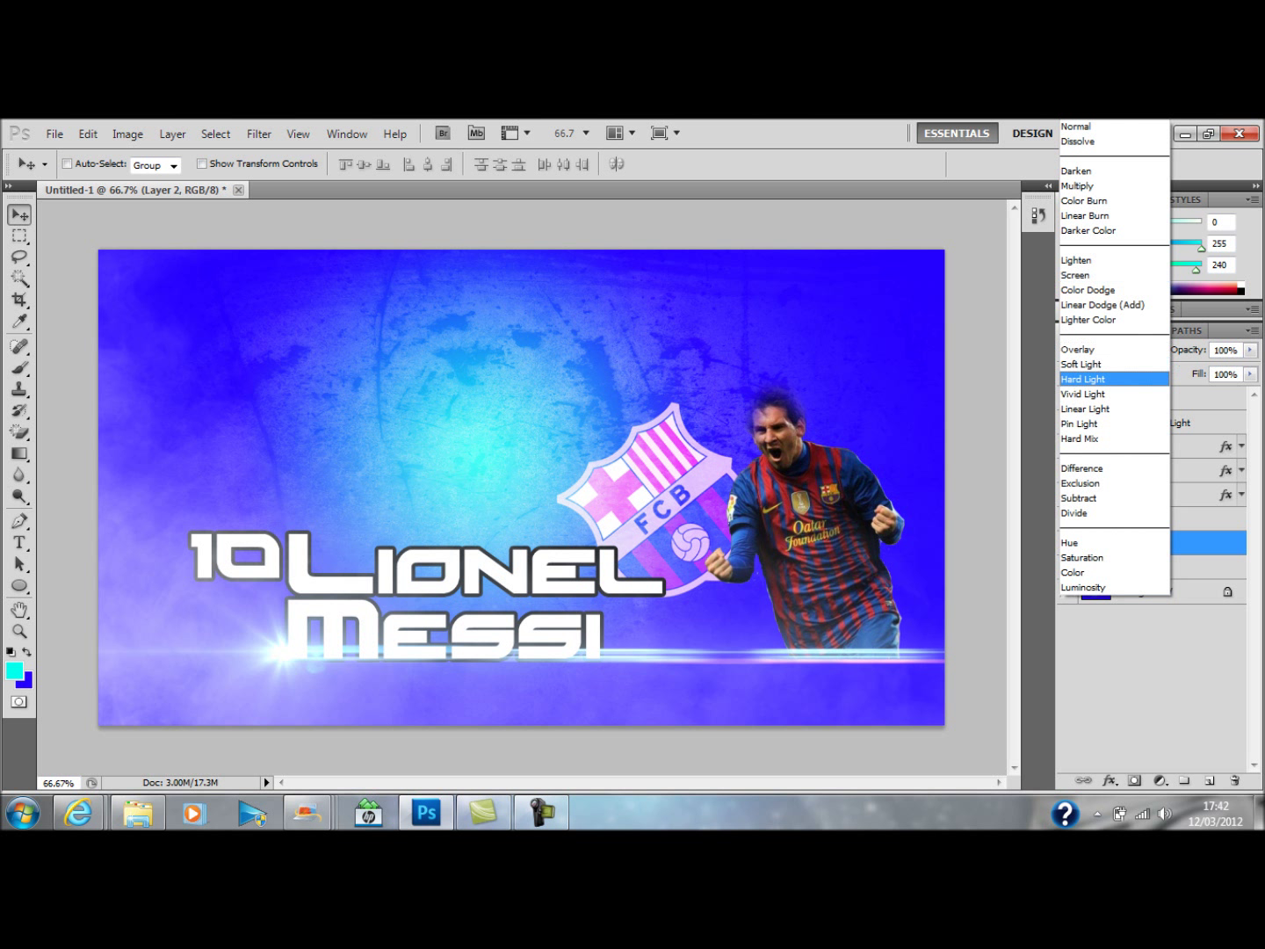
click(1077, 349)
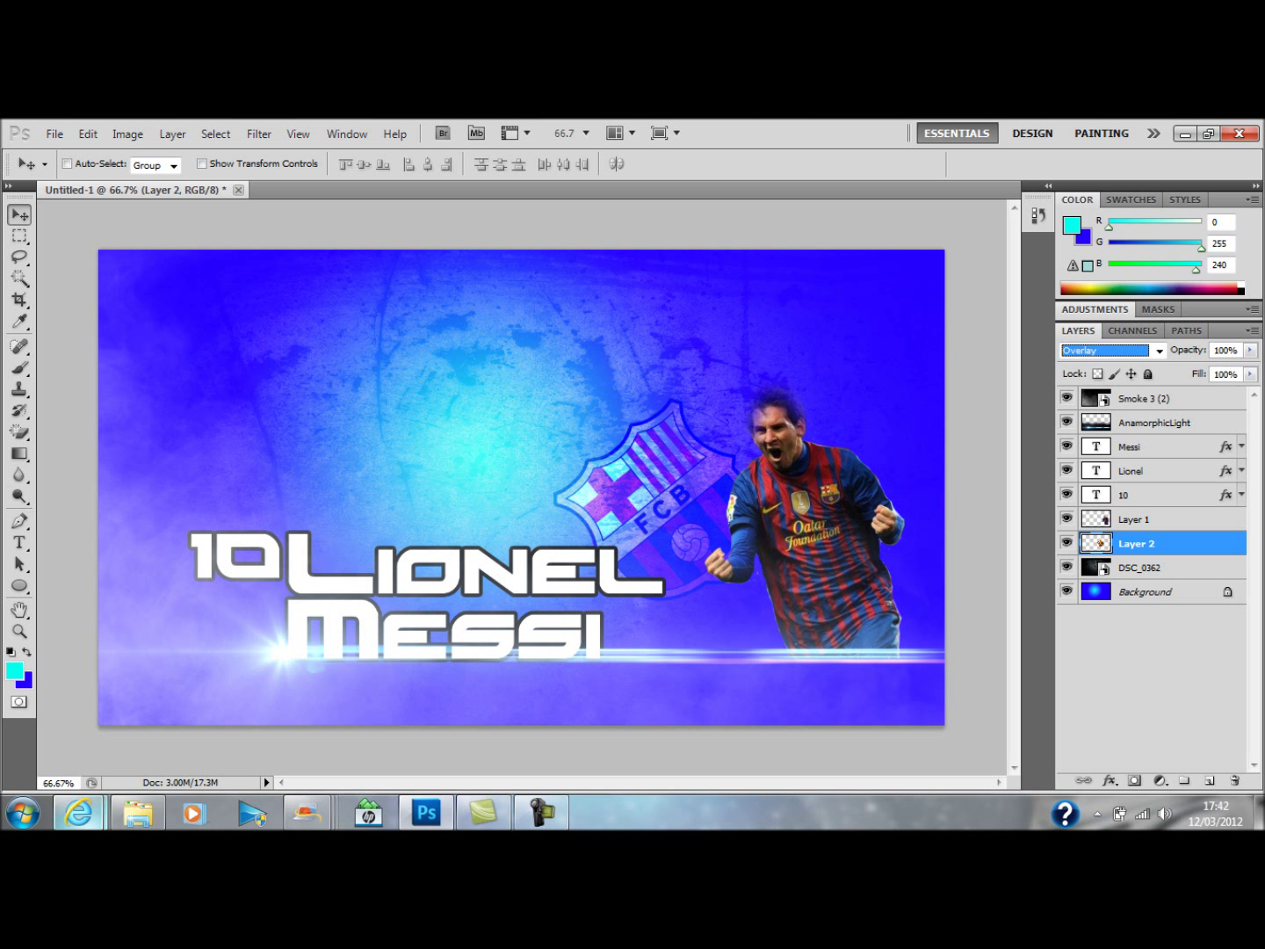
- In Windows Explorer, browse to the BG folder of Mosaic's Mega GFX Pack 2 on the desktop and open the 9TR wallpaper in Photoshop
click(138, 813)
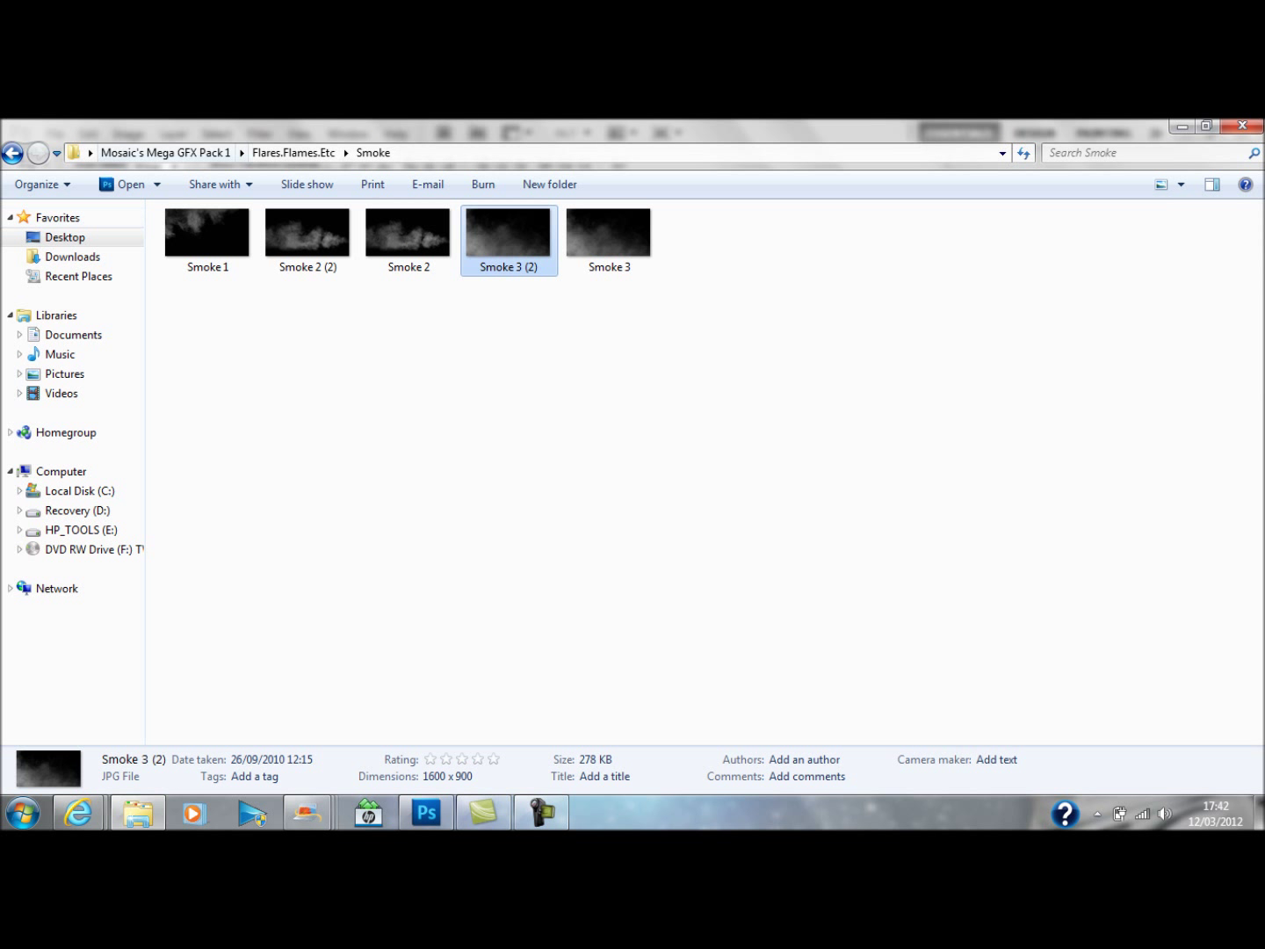
click(166, 153)
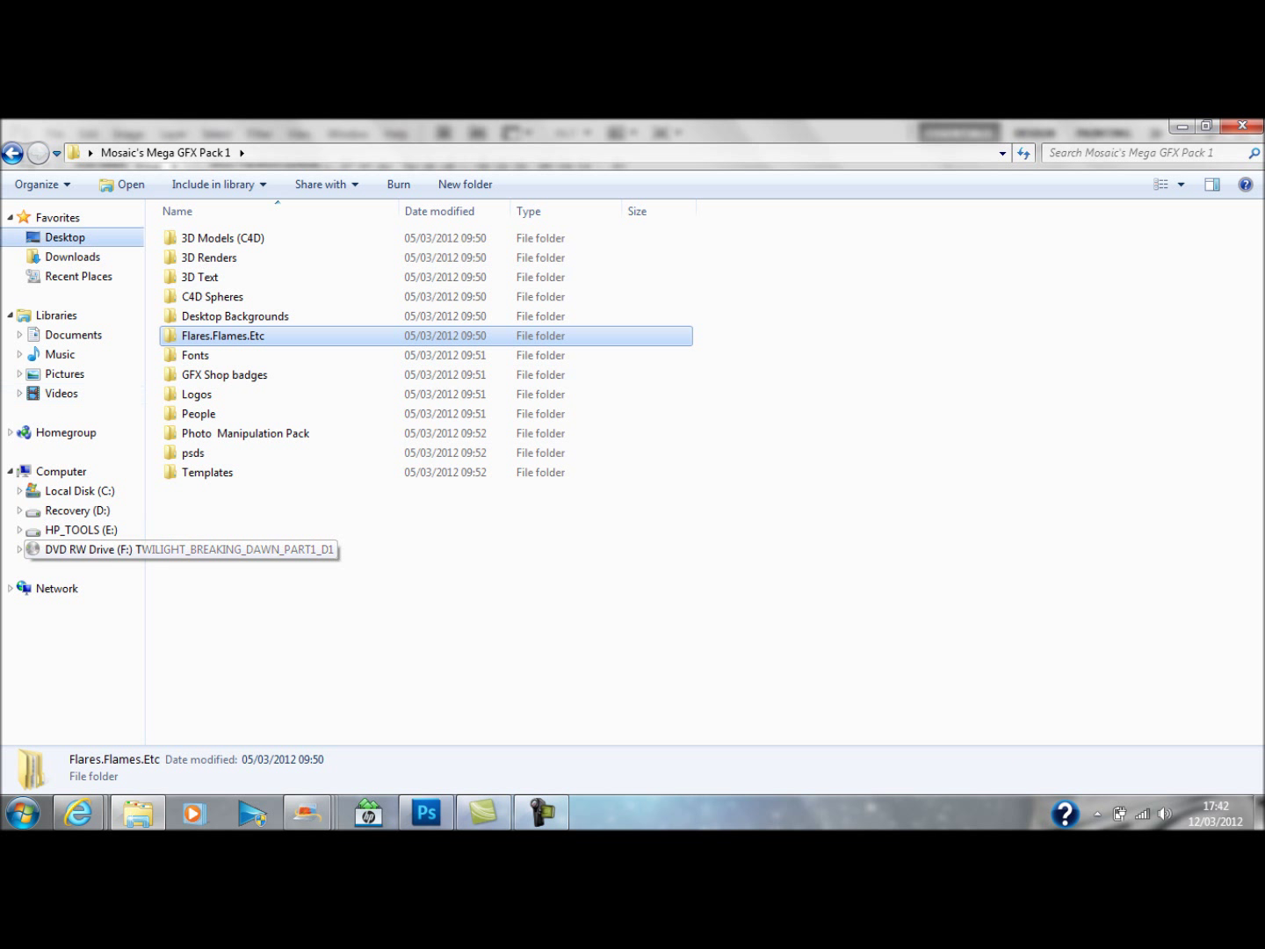
click(56, 315)
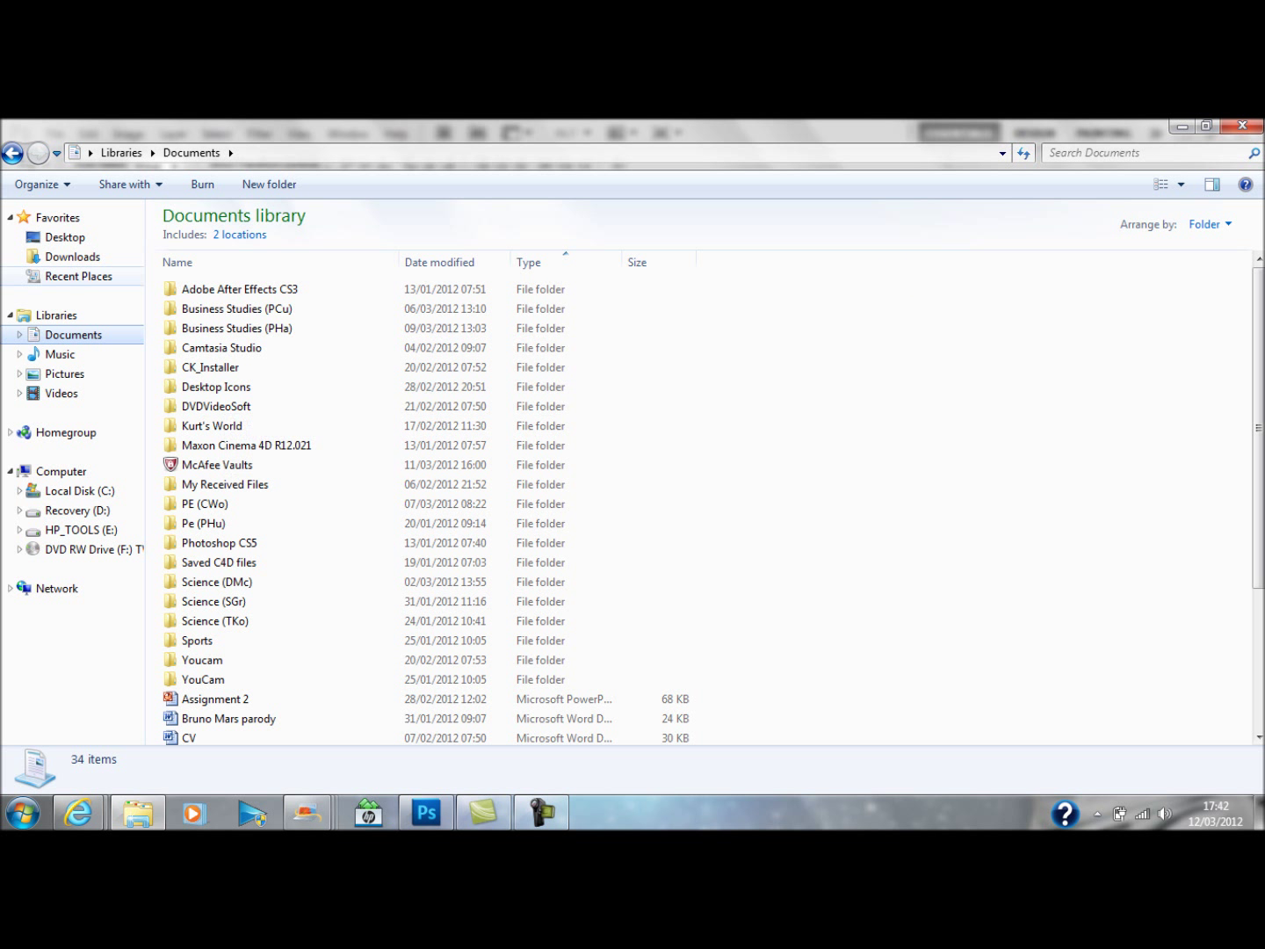
click(65, 237)
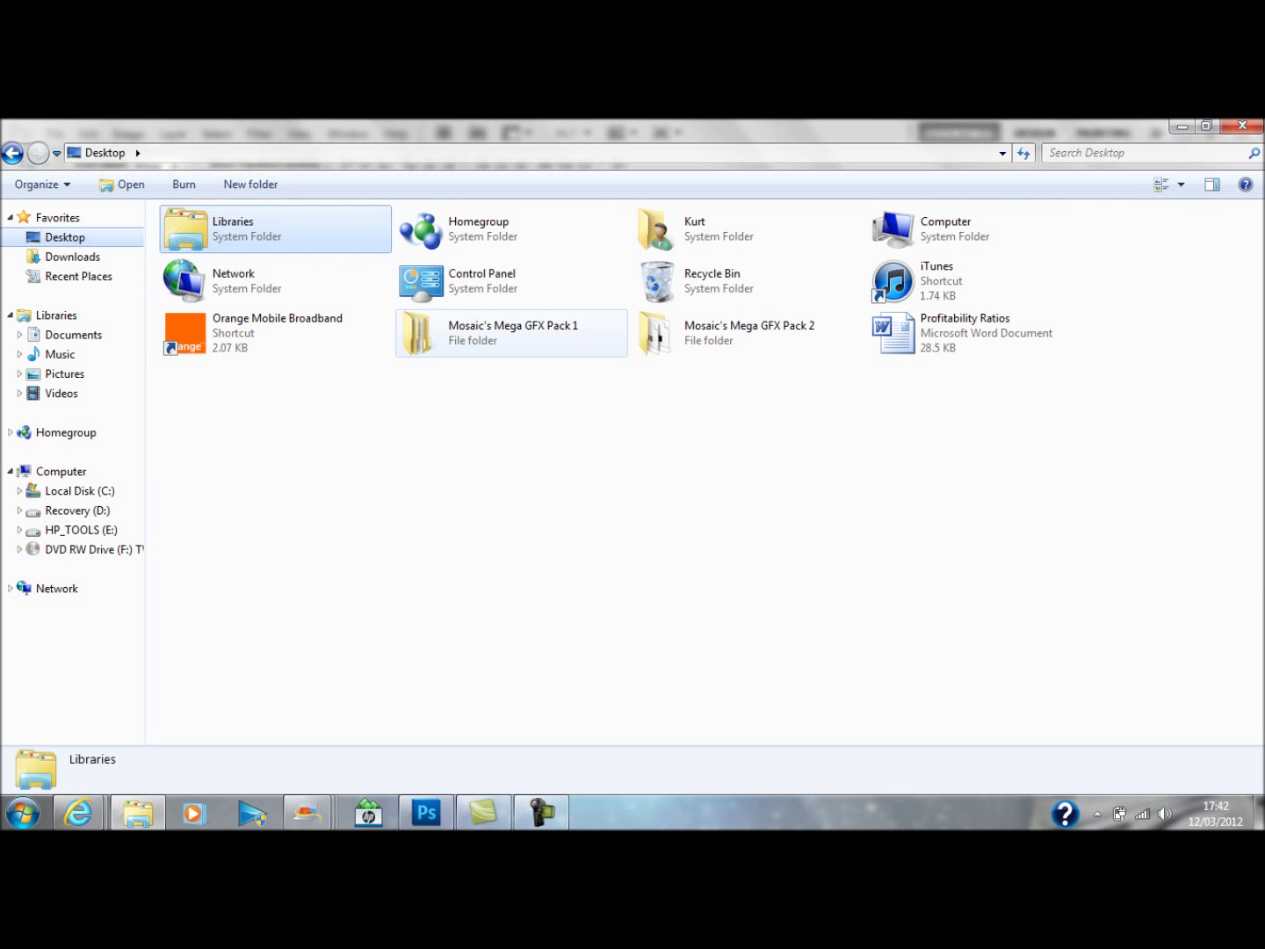
click(746, 334)
double_click(746, 334)
double_click(189, 238)
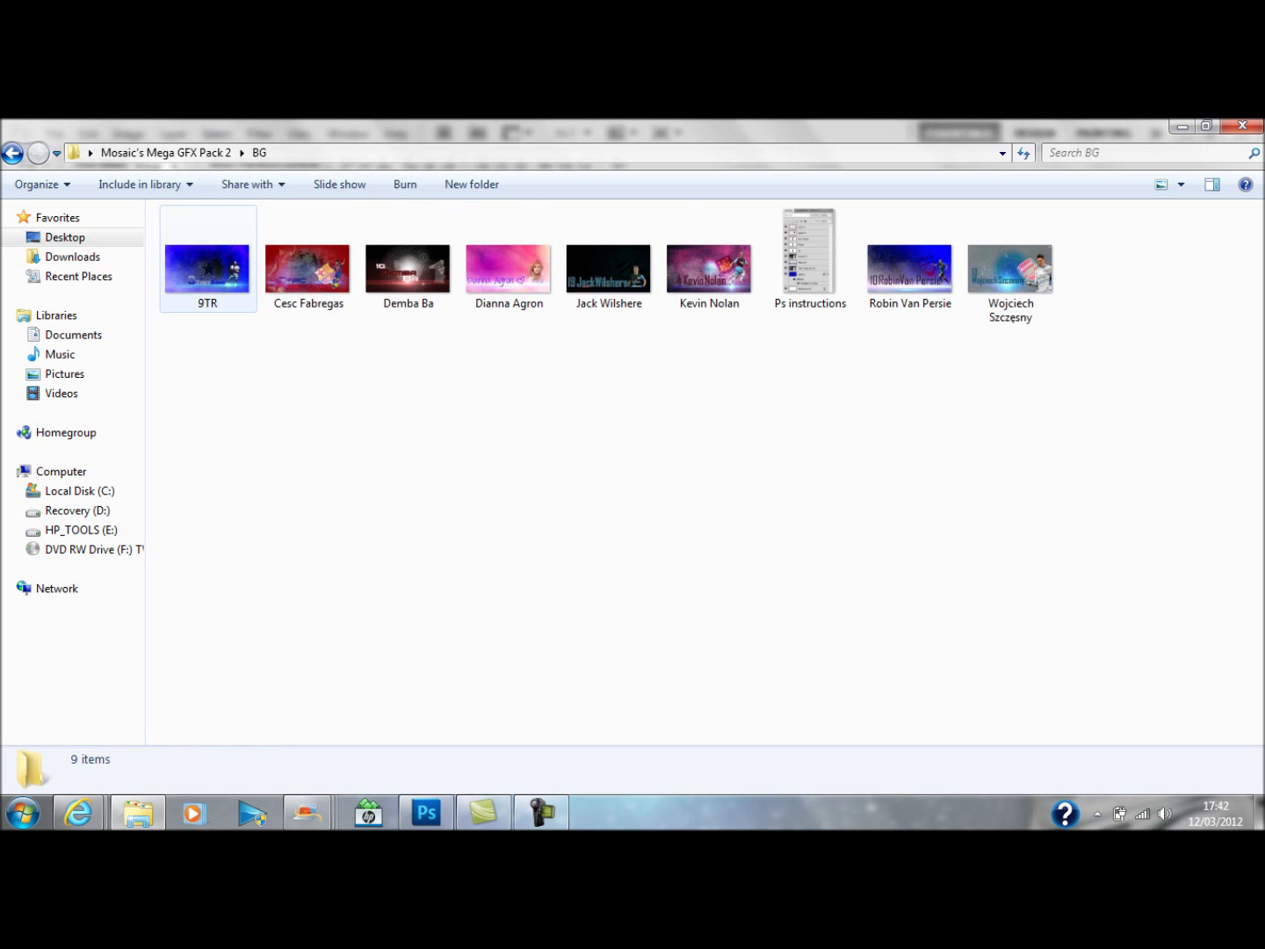
click(204, 260)
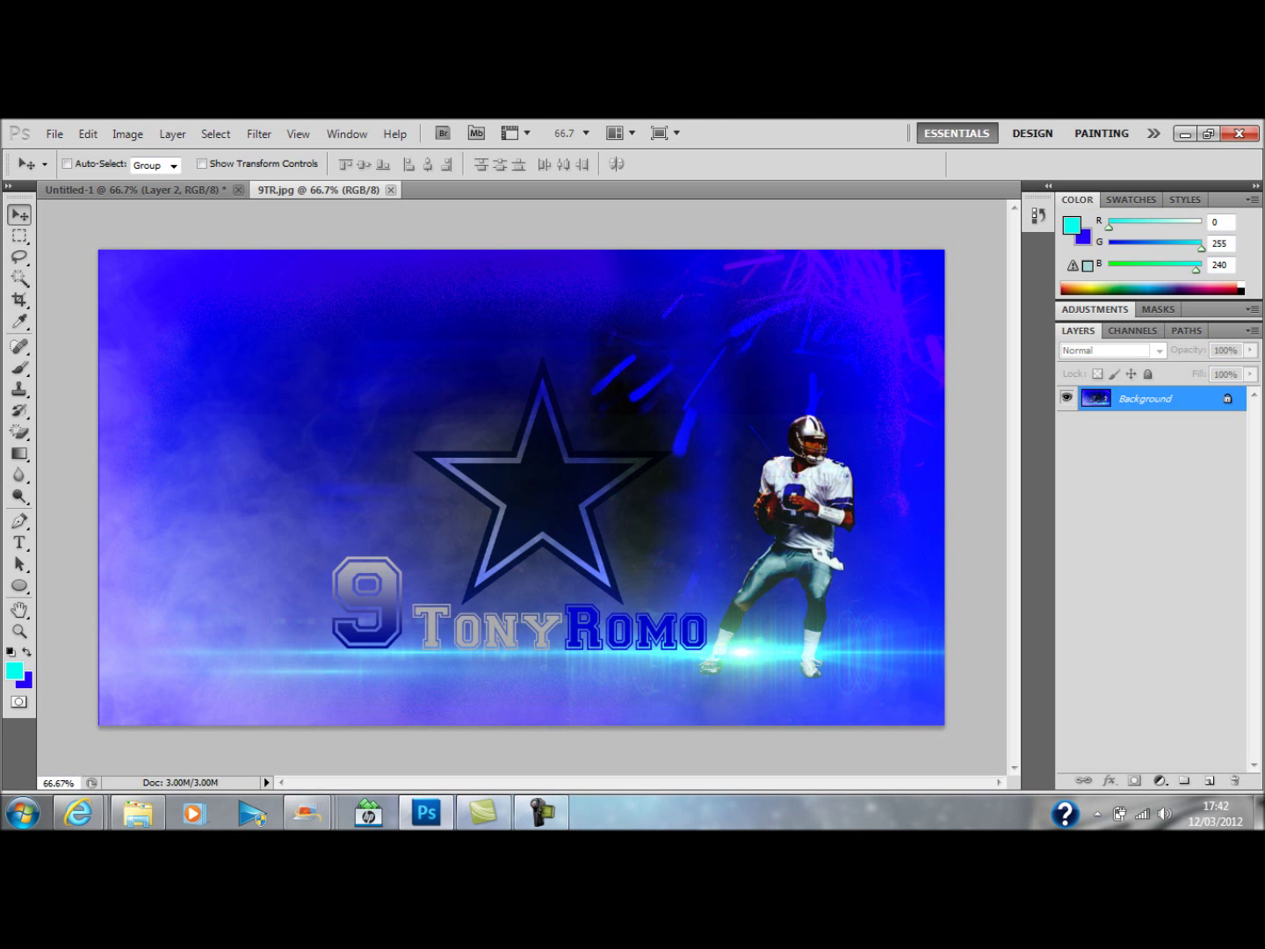
- Open the Demba Ba and Jack Wilshere sample wallpapers from the BG folder in Photoshop to view them
mouse_move(78, 813)
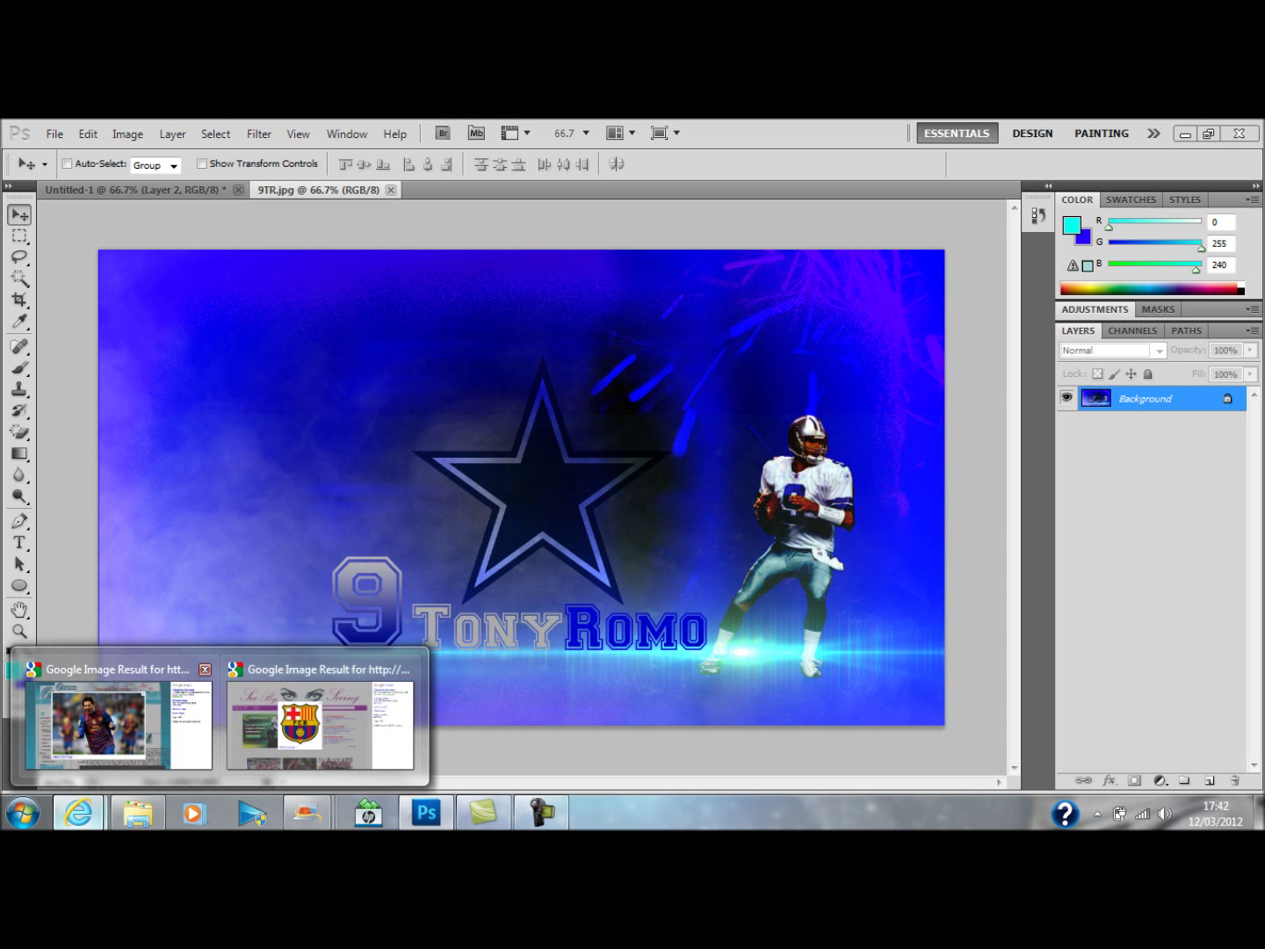
click(138, 812)
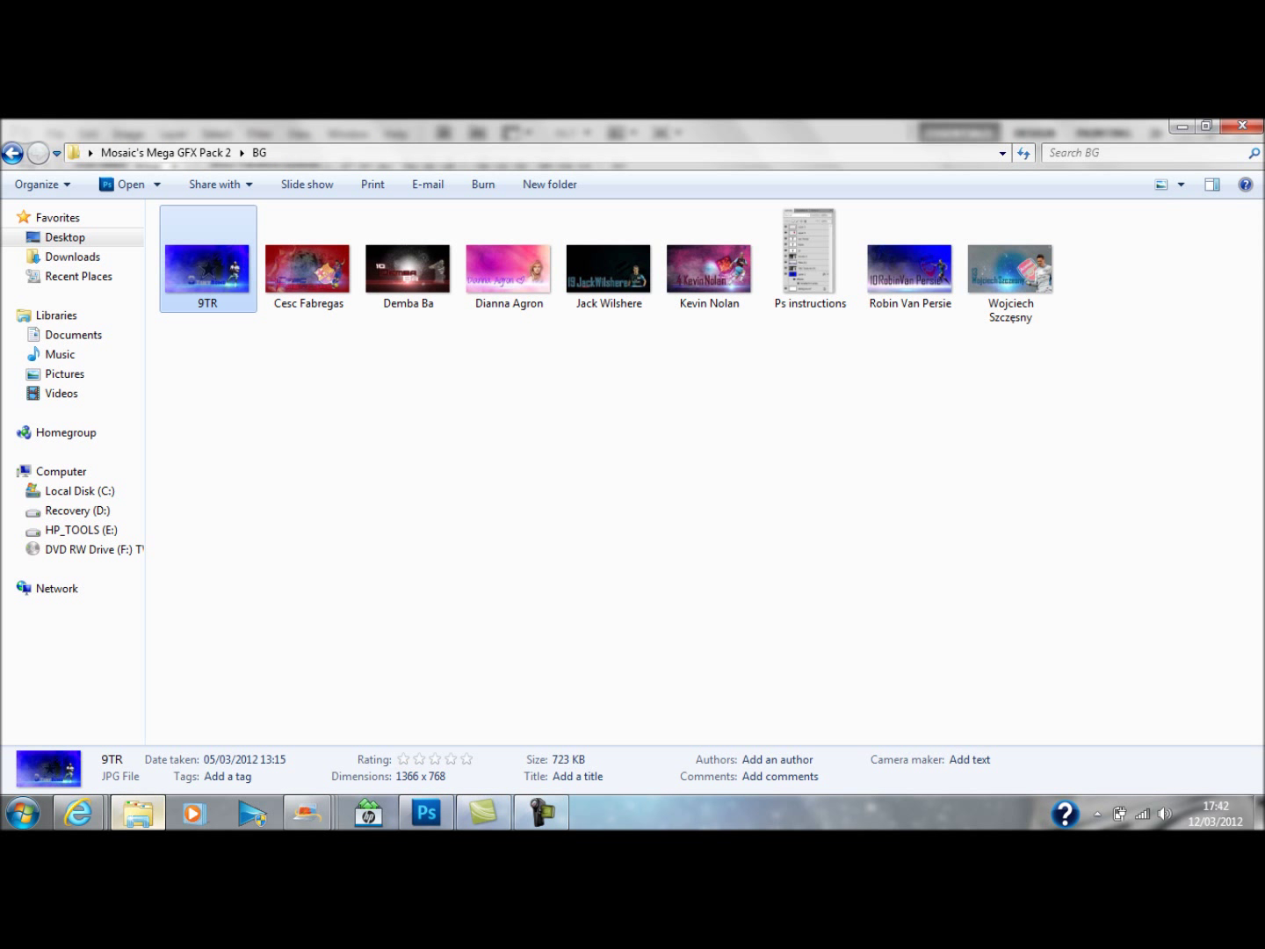
click(393, 264)
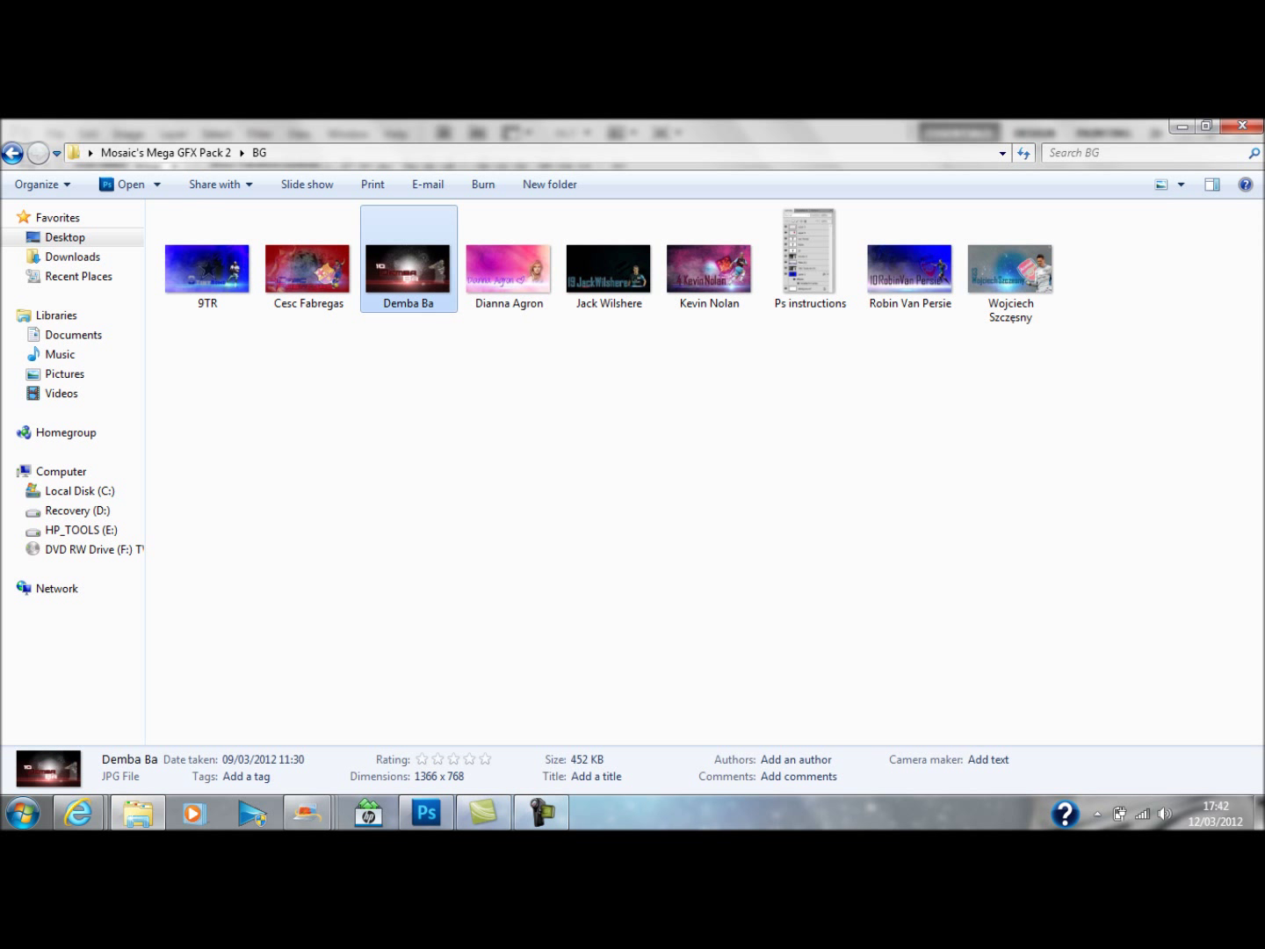
key(alt+Tab)
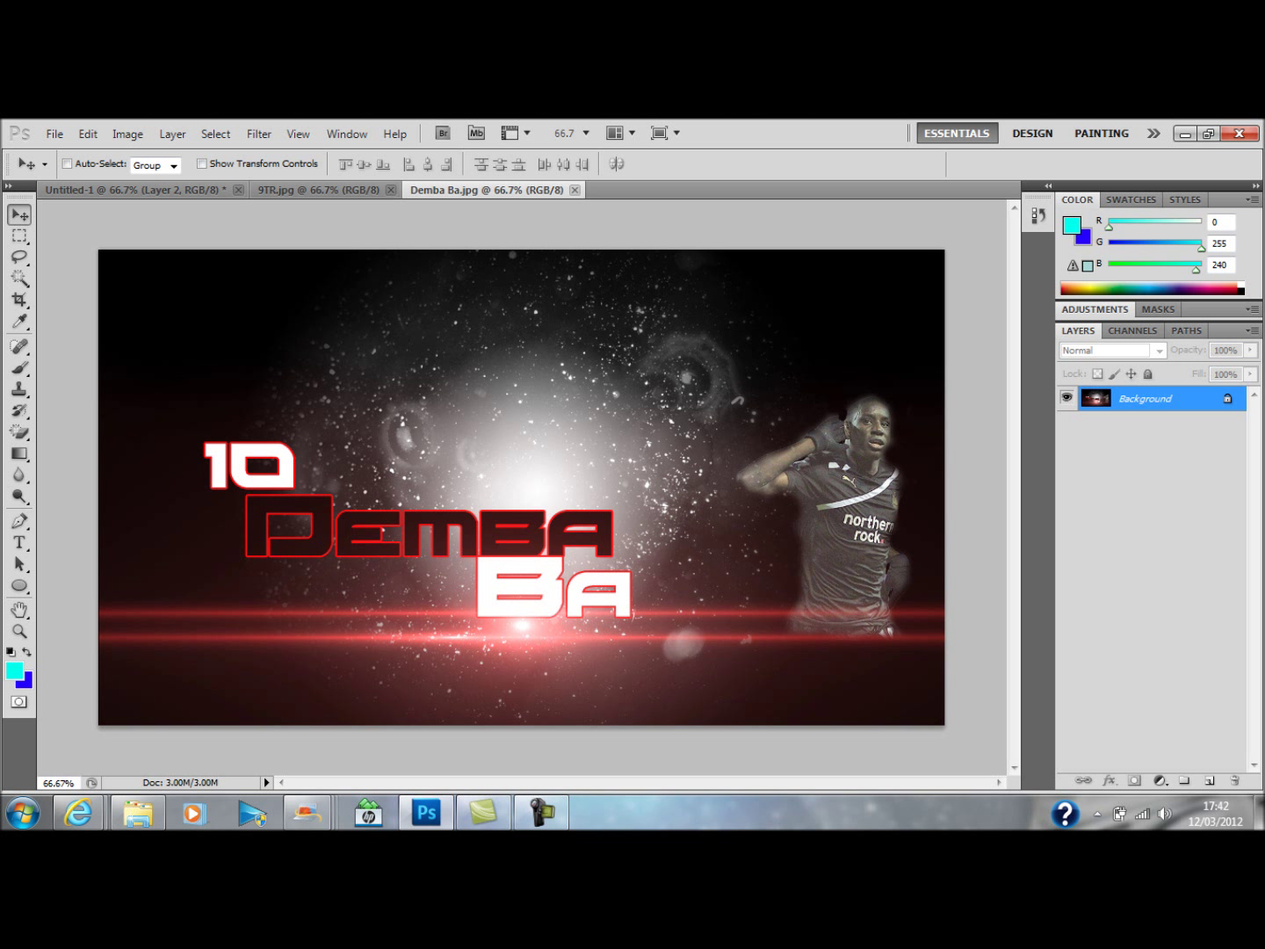
key(alt+Tab)
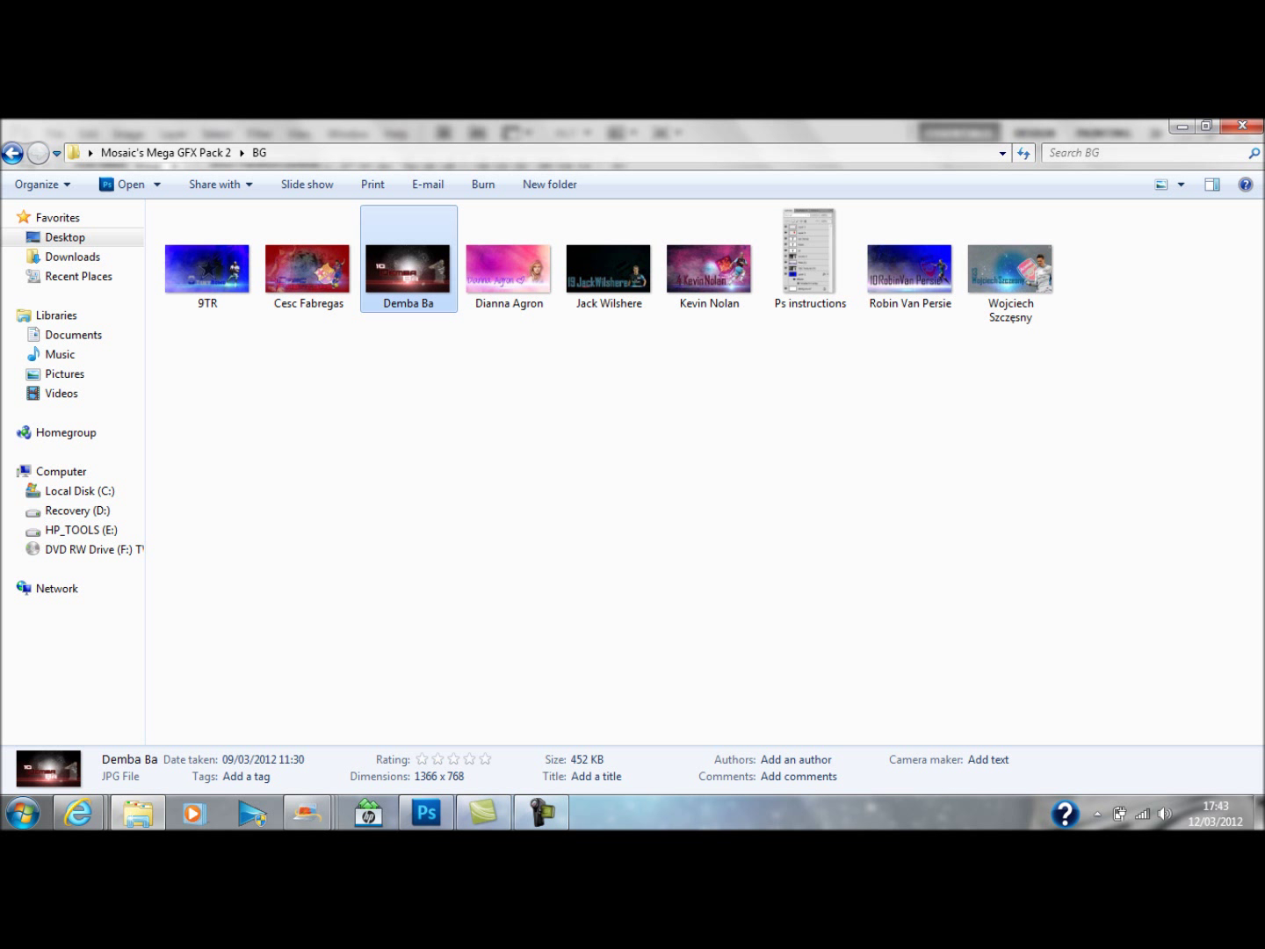
double_click(609, 268)
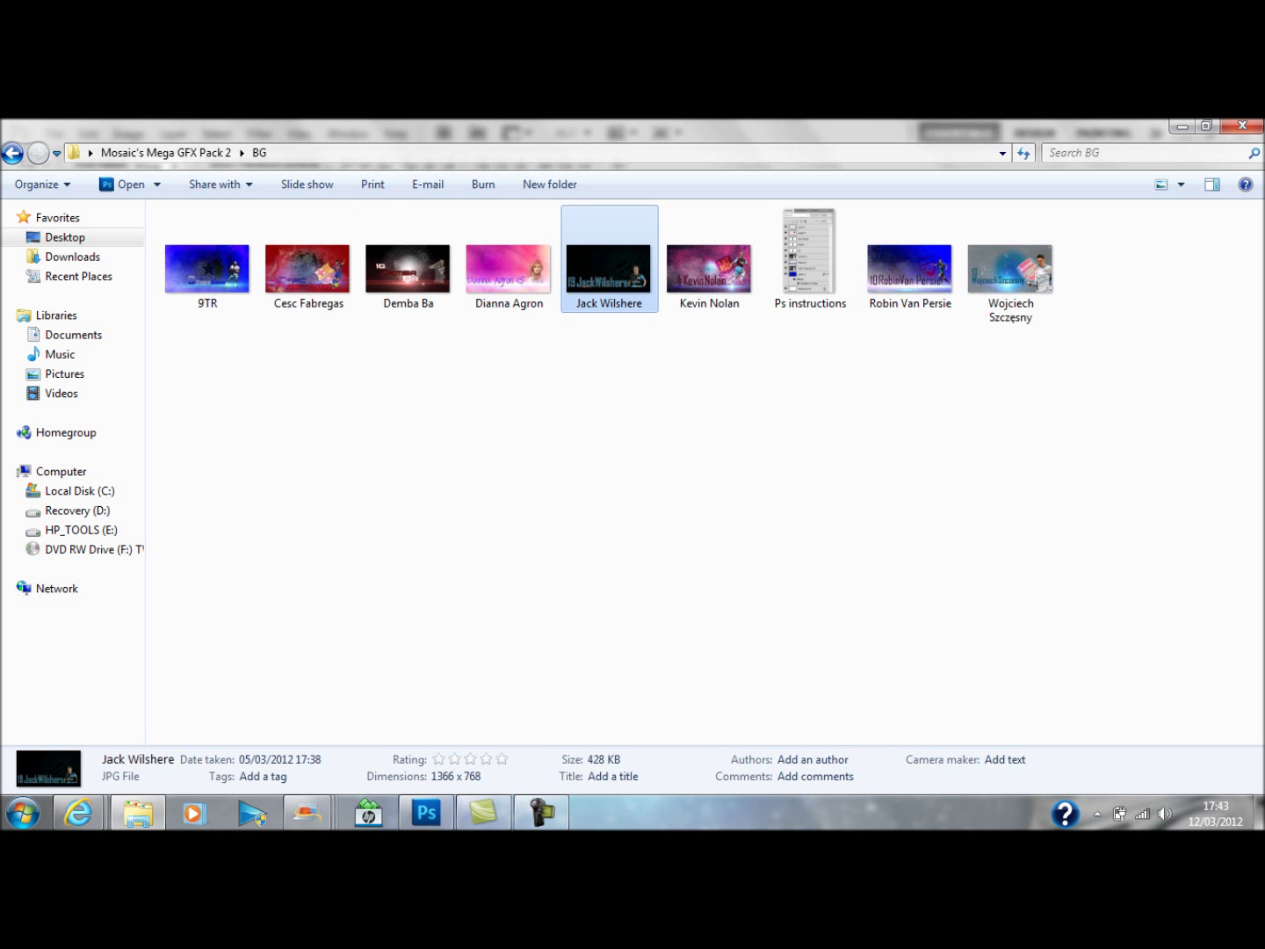
key(alt+Tab)
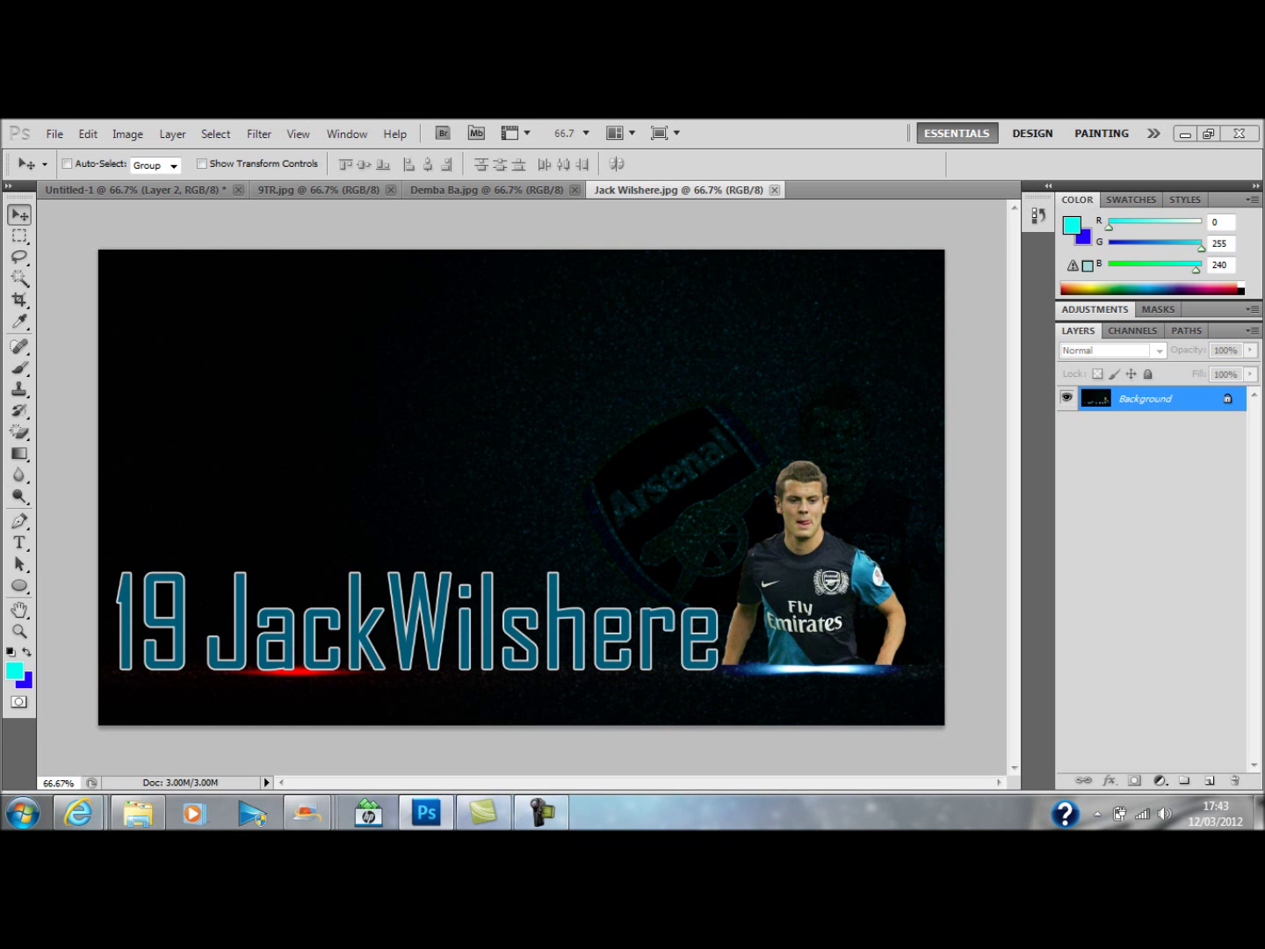
- Return to the Untitled-1 wallpaper in Photoshop and duplicate the player's layer, Layer 1
click(427, 813)
key(Return)
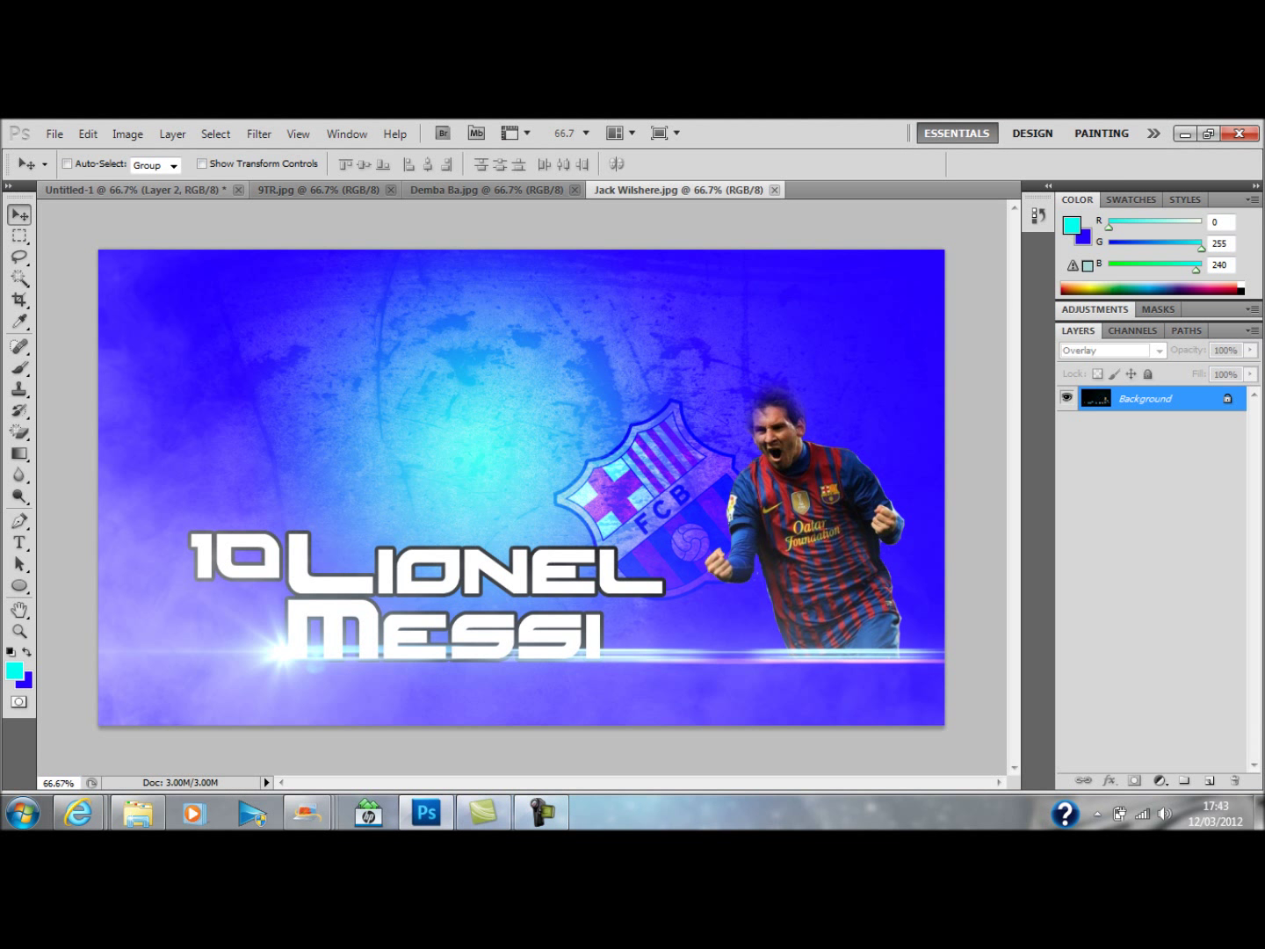
key(ctrl+Tab)
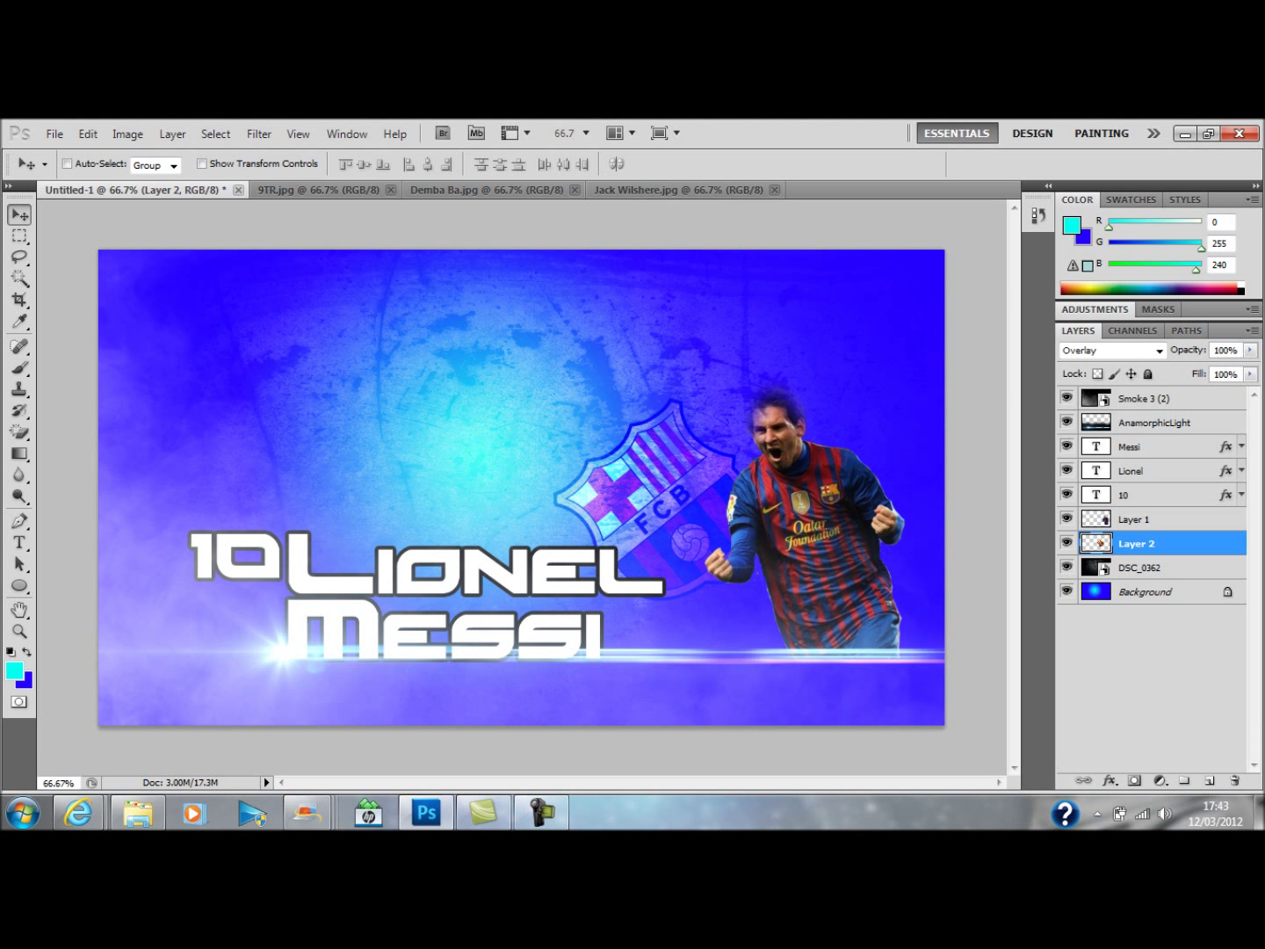
click(1137, 519)
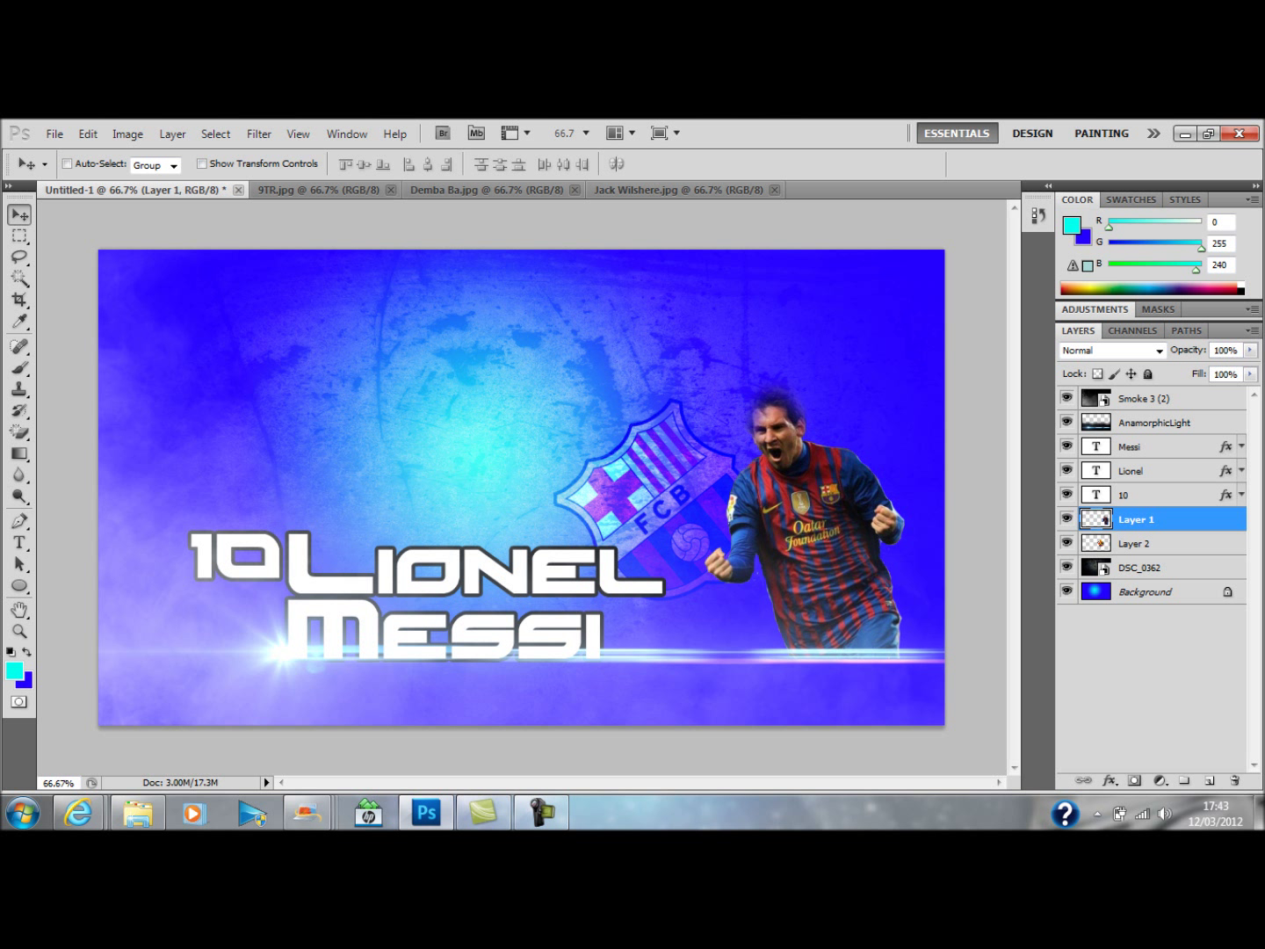
key(ctrl+j)
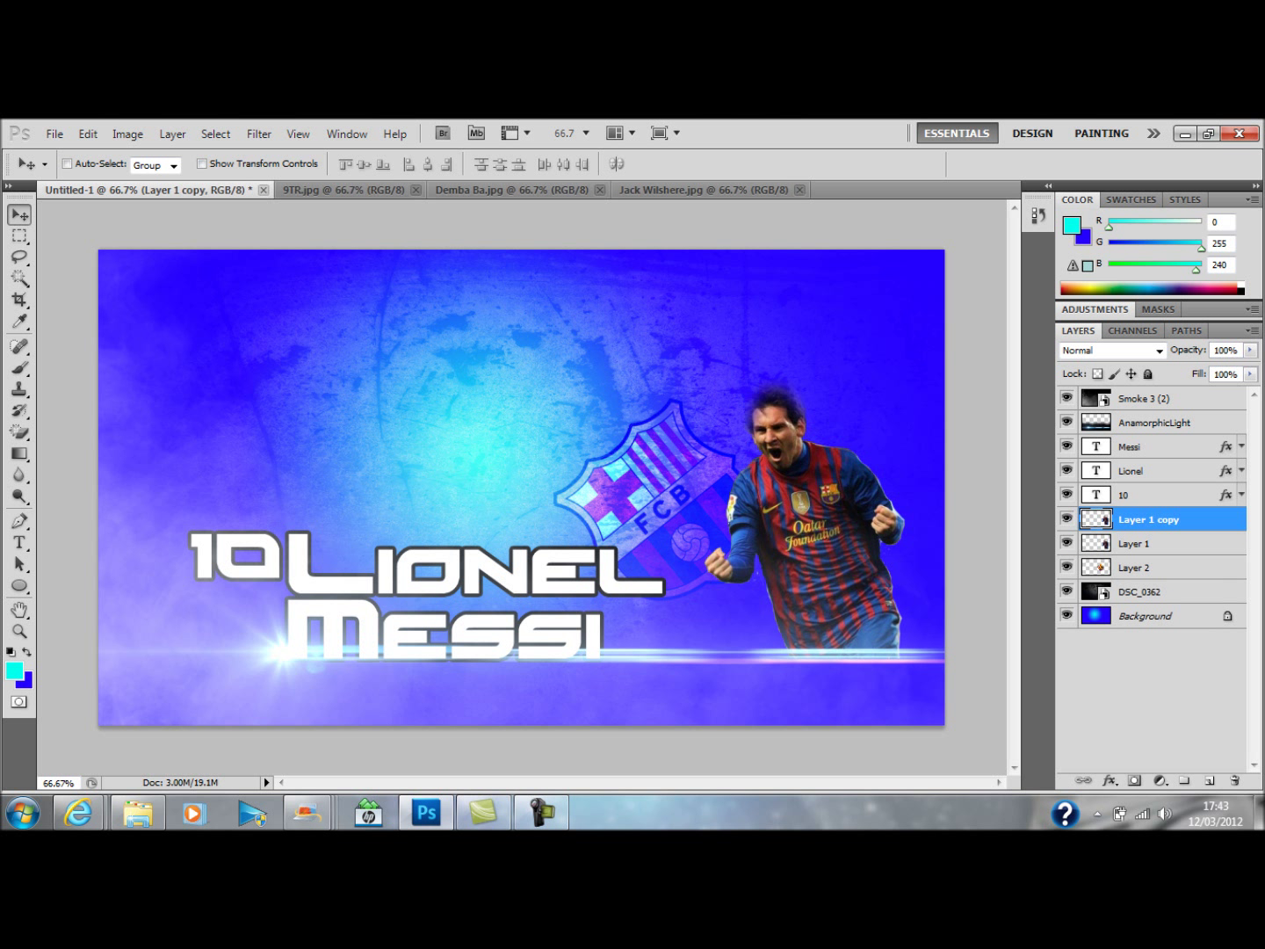
- Enlarge the duplicated player up and to the left with Free Transform, keeping the lower right corner fixed
key(ctrl+t)
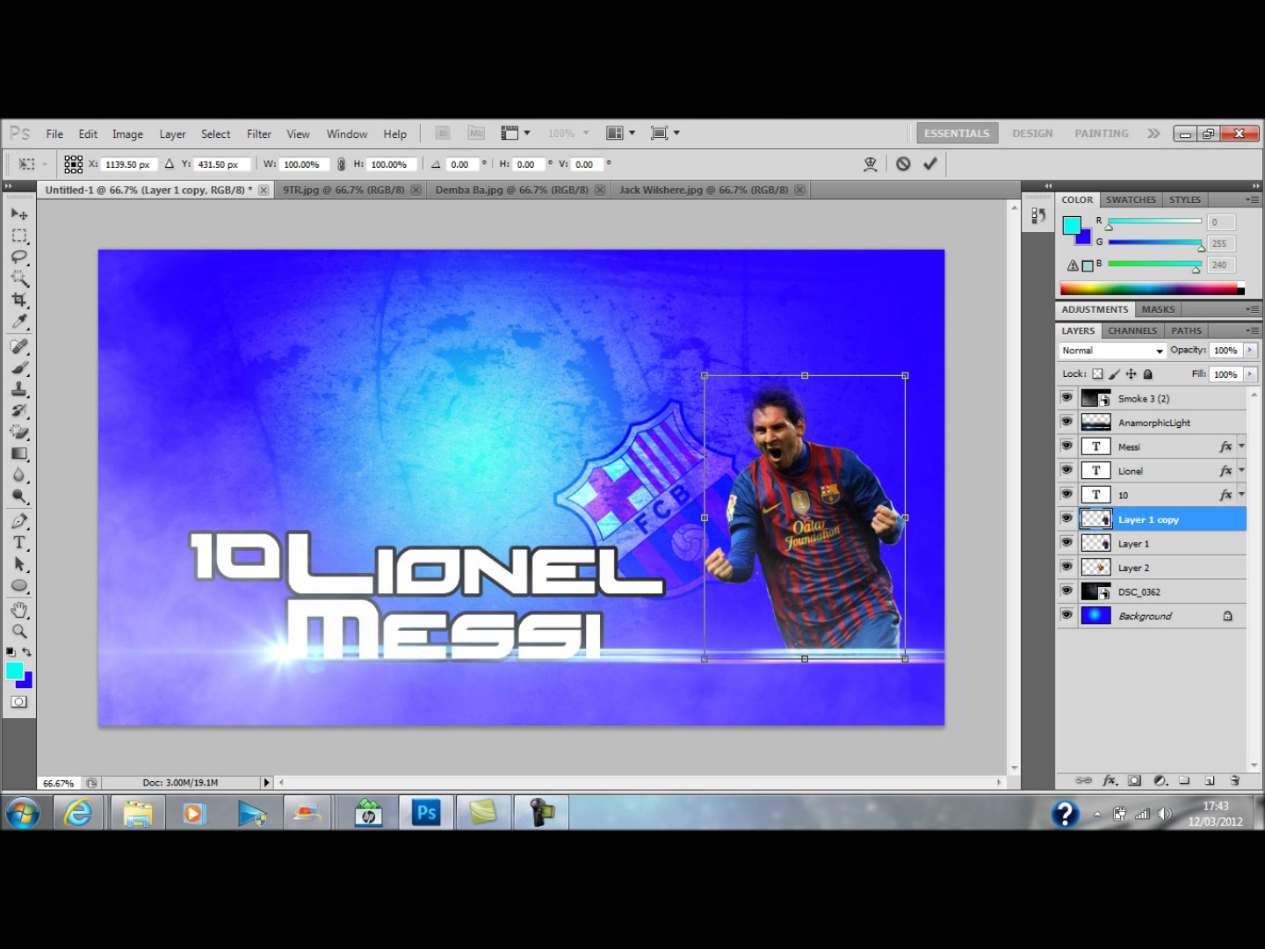
drag(705, 375, 654, 376)
key(ctrl+z)
drag(704, 375, 643, 290)
key(v)
key(Return)
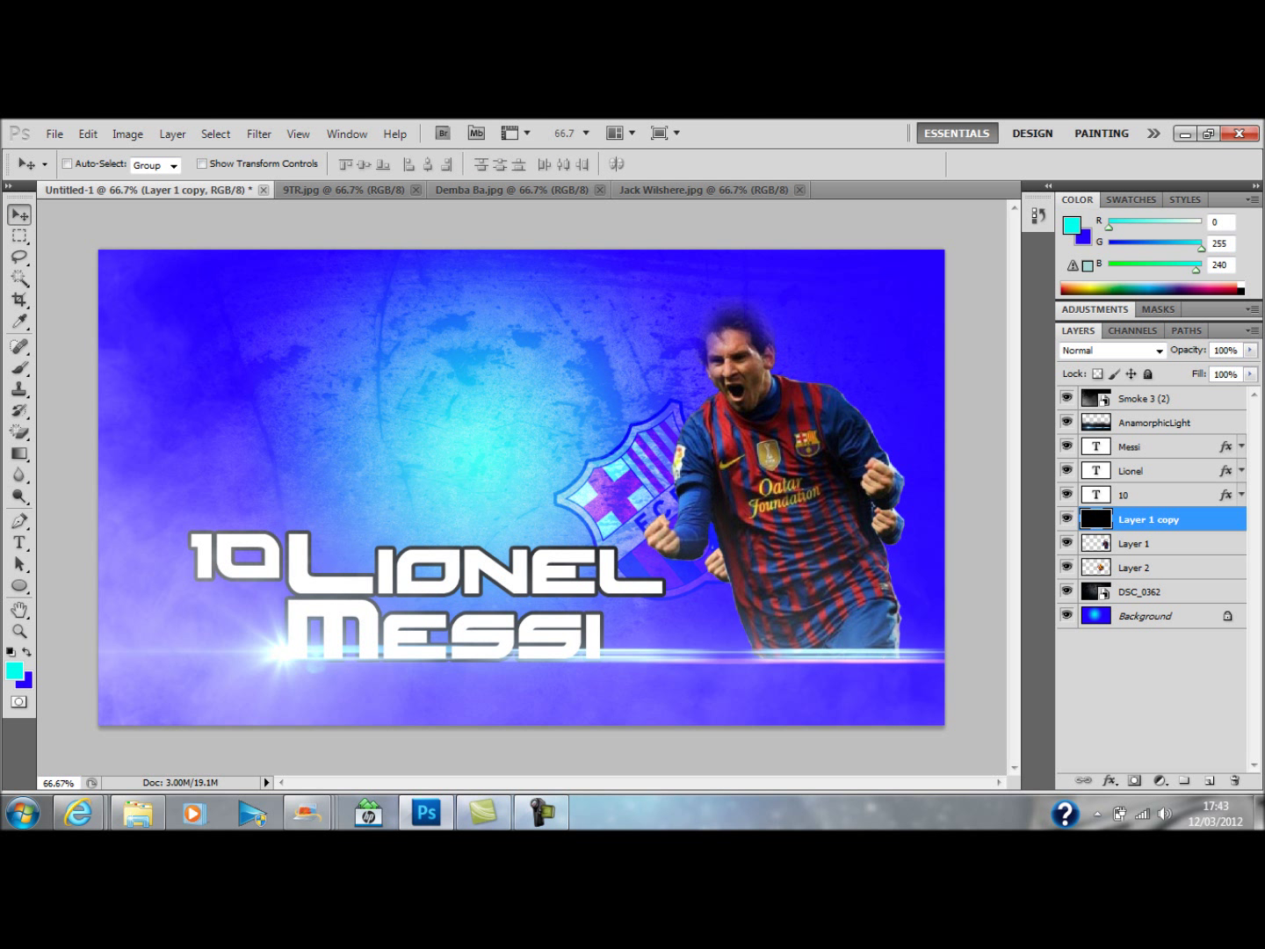
- Move the enlarged player copy to the wallpaper's left side behind the text and set its blend mode to Screen
drag(774, 492, 329, 457)
drag(446, 570, 415, 570)
click(1158, 350)
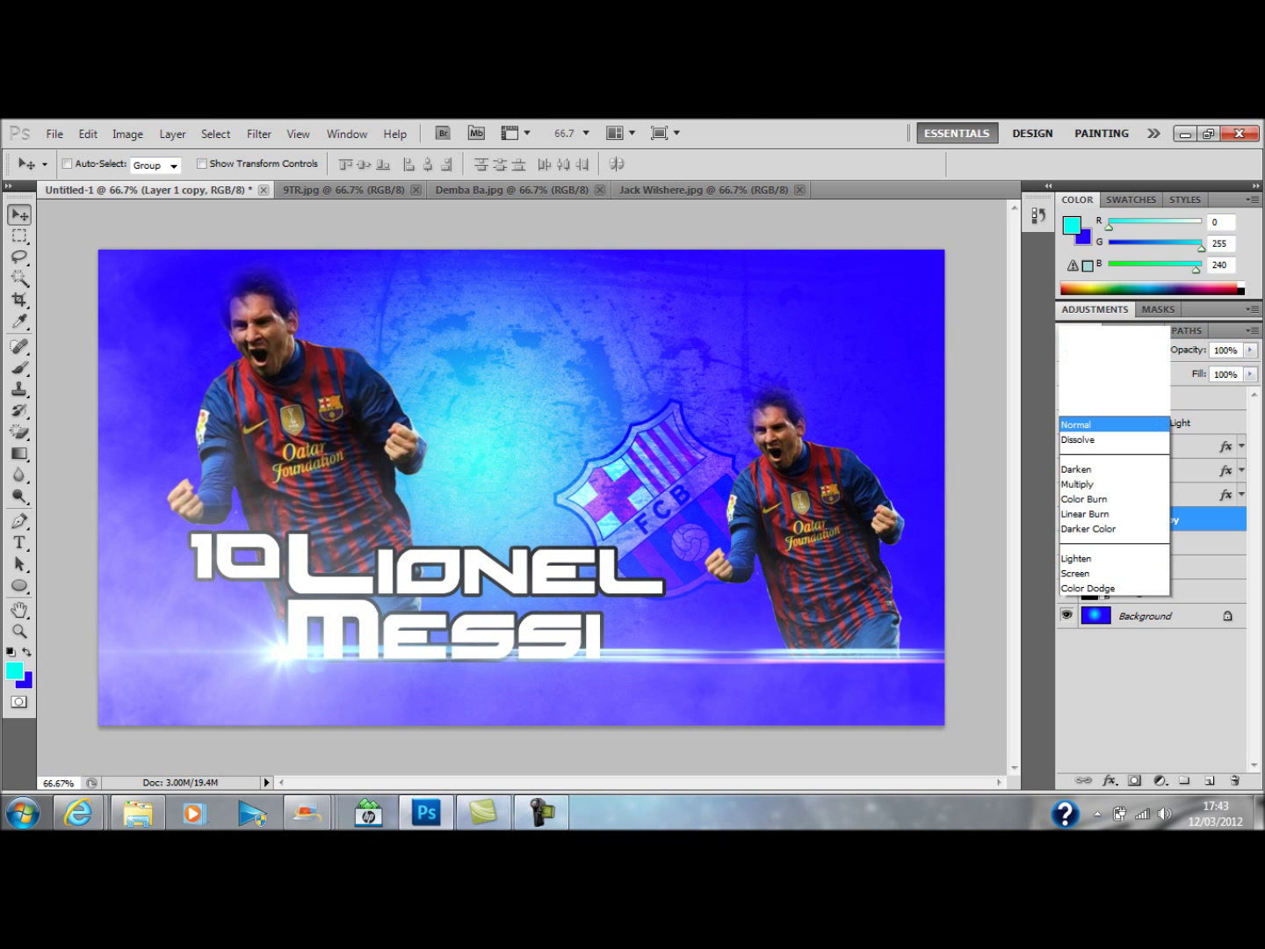
click(1090, 276)
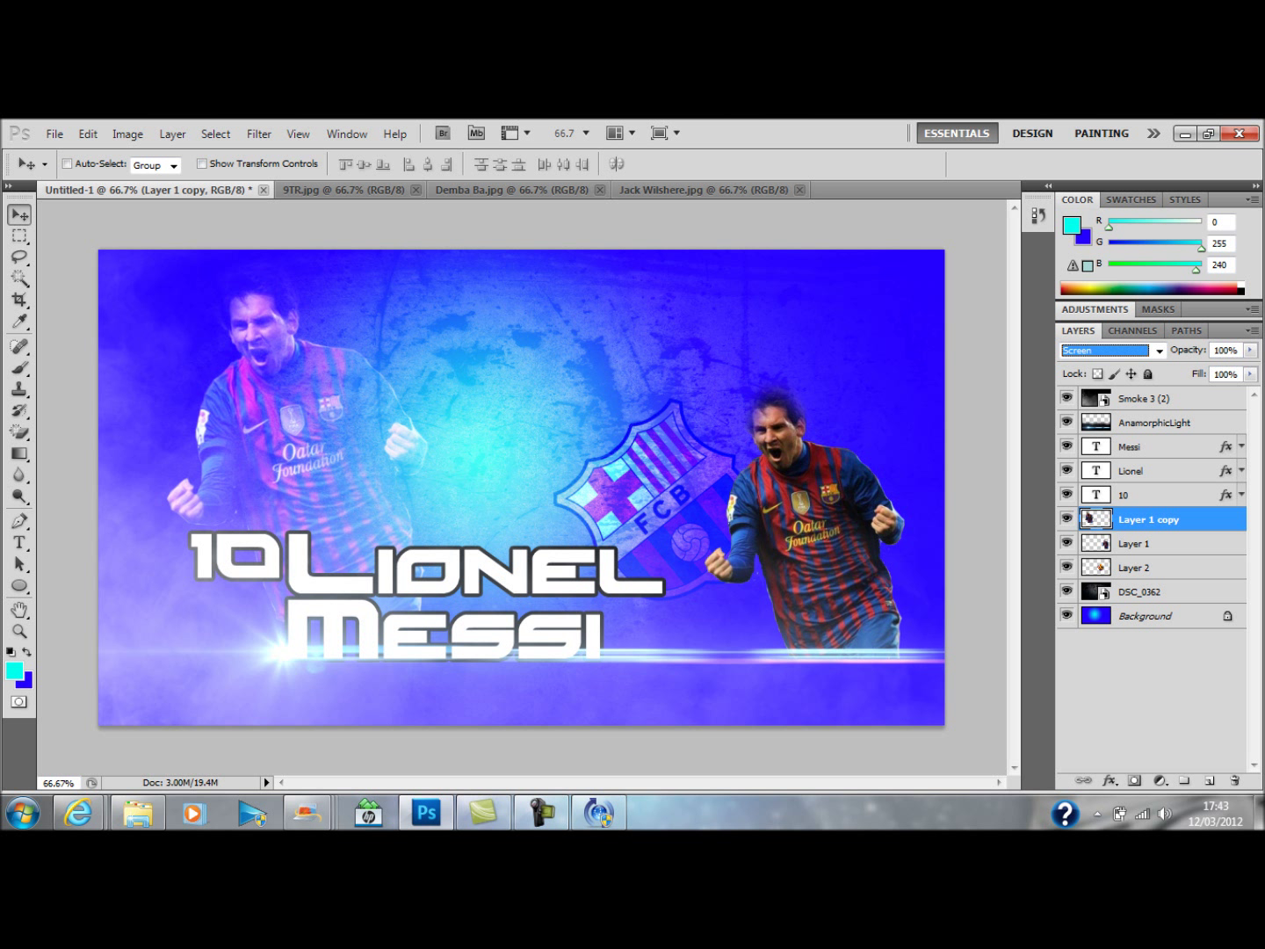
- Review the Jack Wilshere wallpaper again and open the Kevin Nolan and Robin Van Persie samples from the BG folder in Photoshop
click(703, 189)
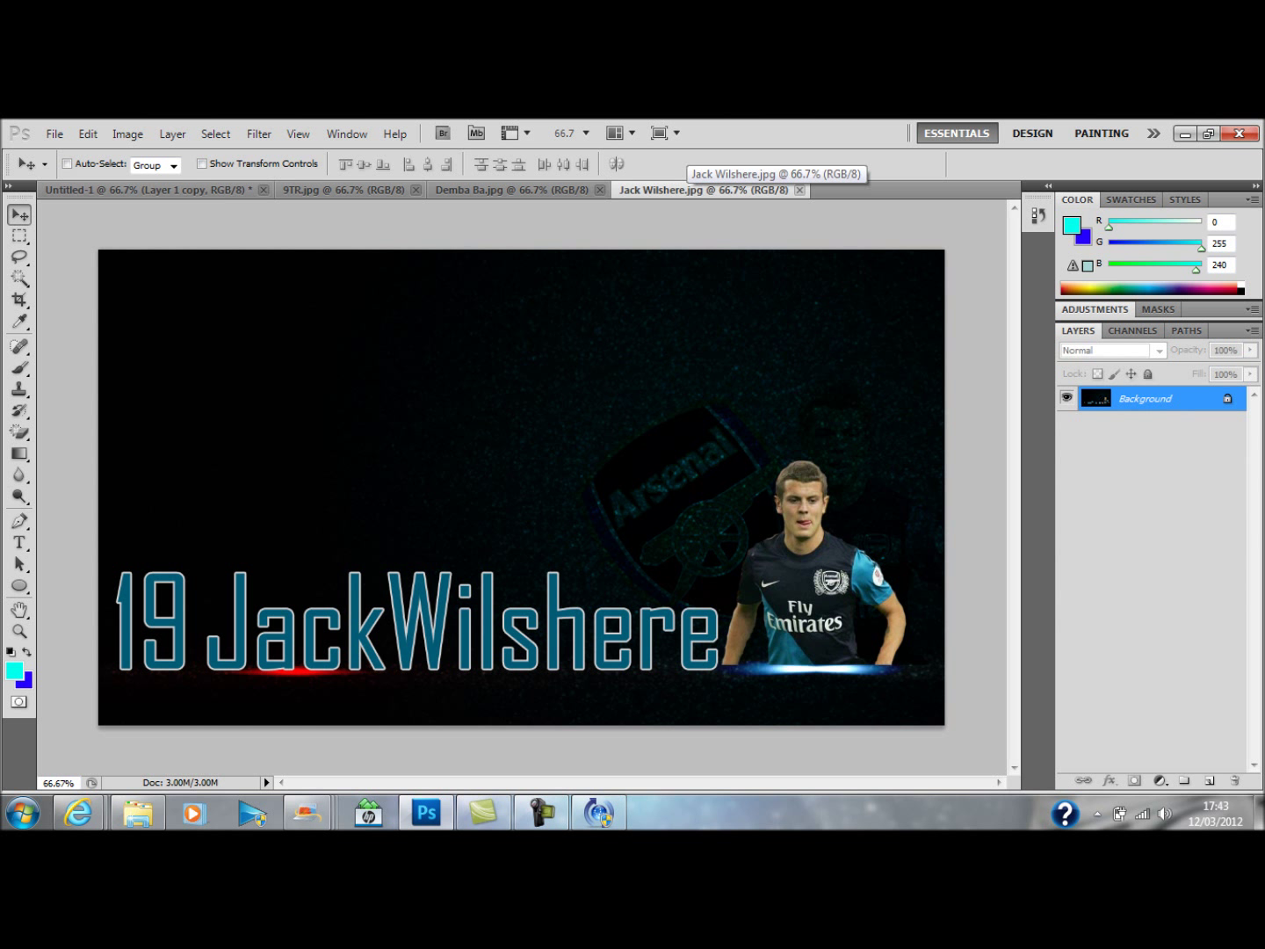
click(138, 813)
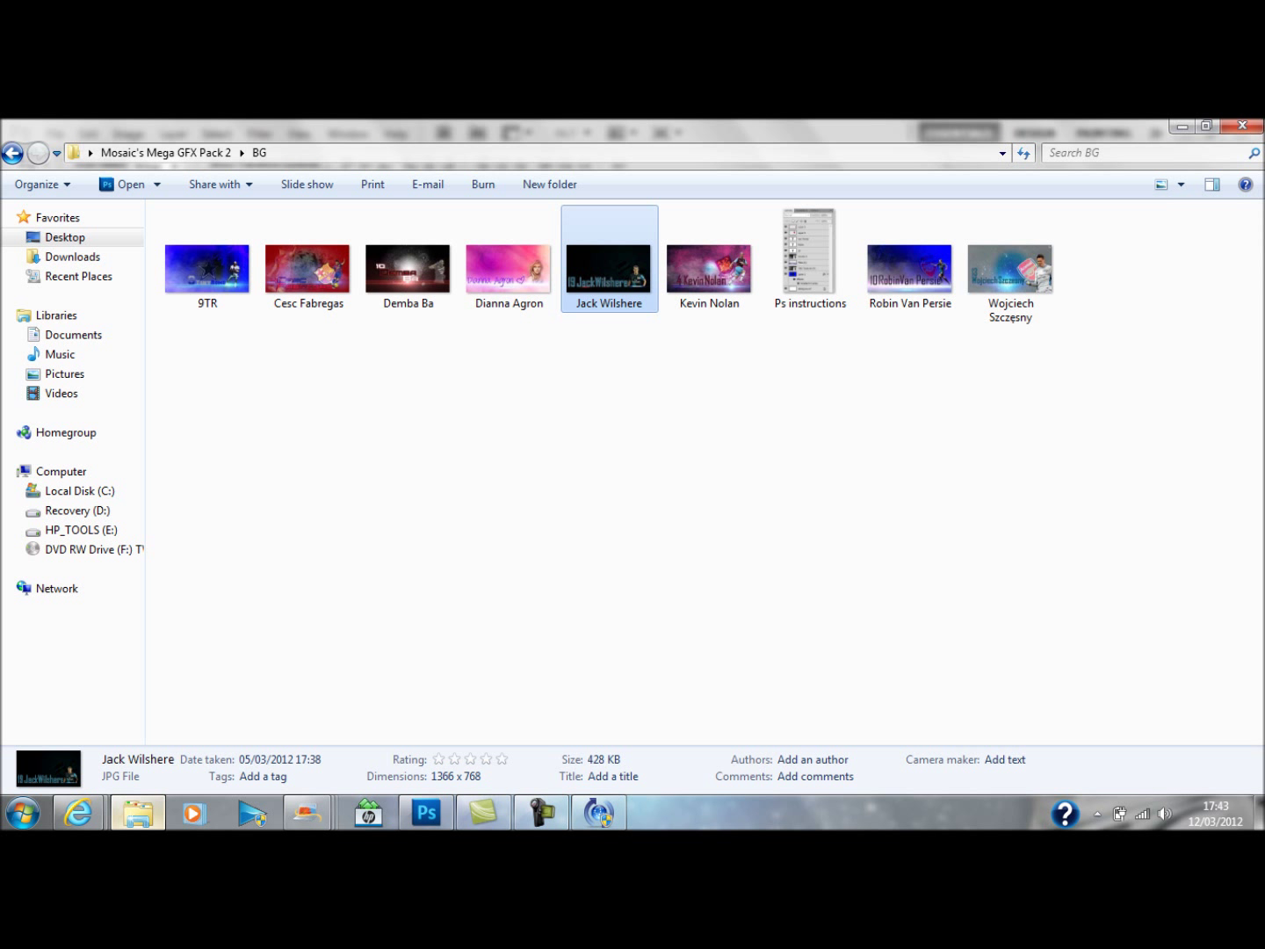
click(710, 269)
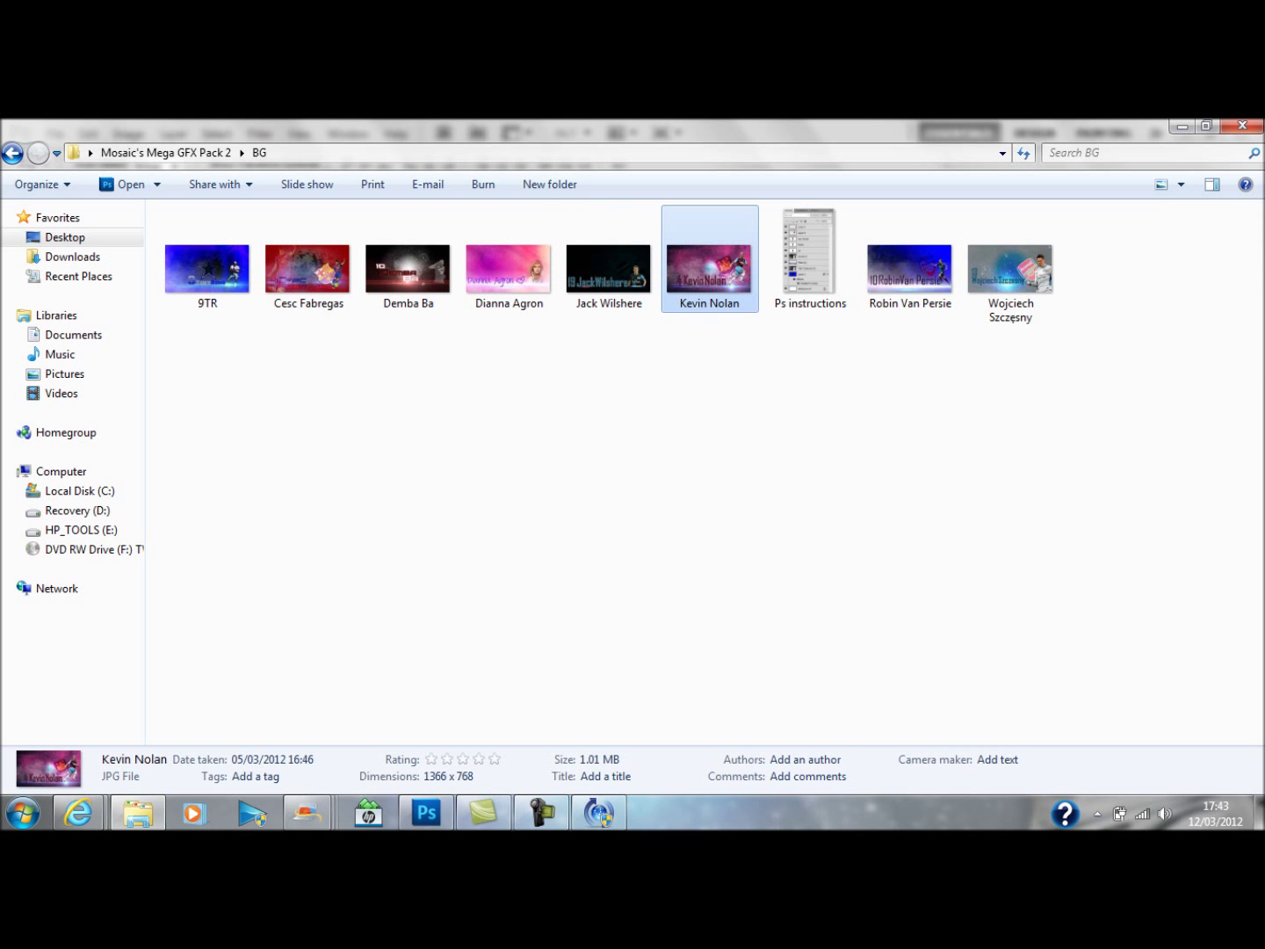
key(alt+Tab)
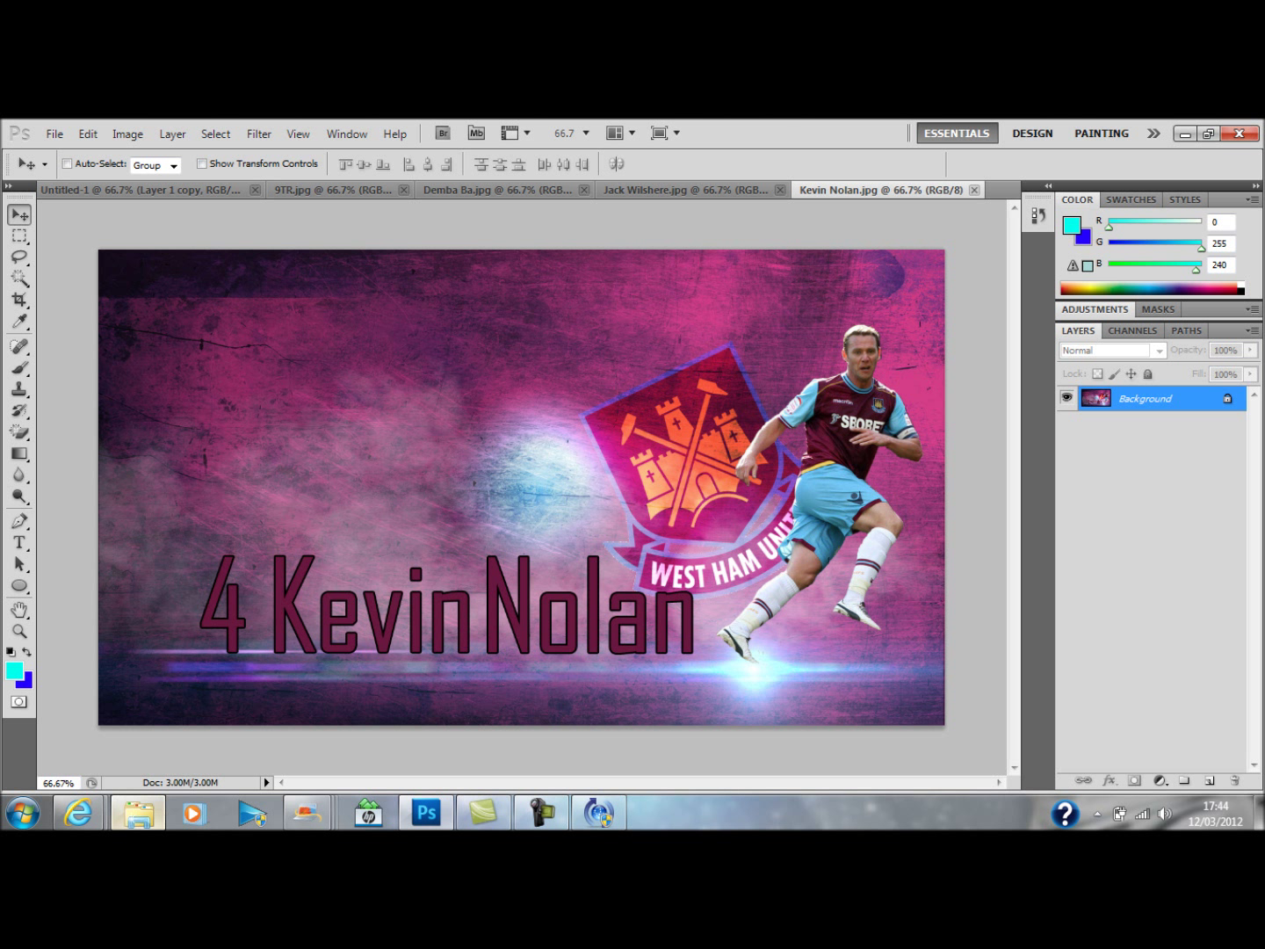
click(138, 813)
double_click(910, 268)
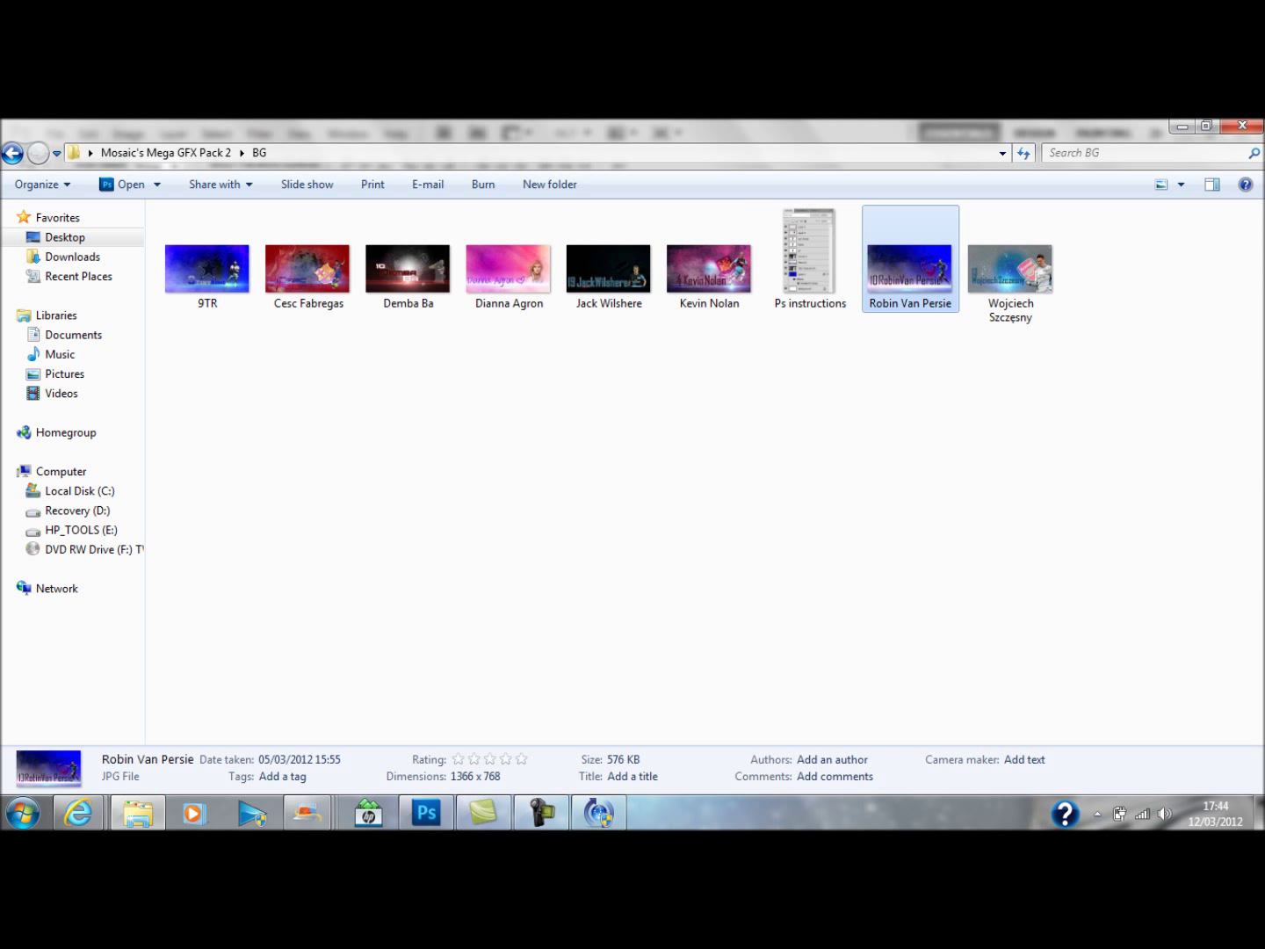
key(alt+Tab)
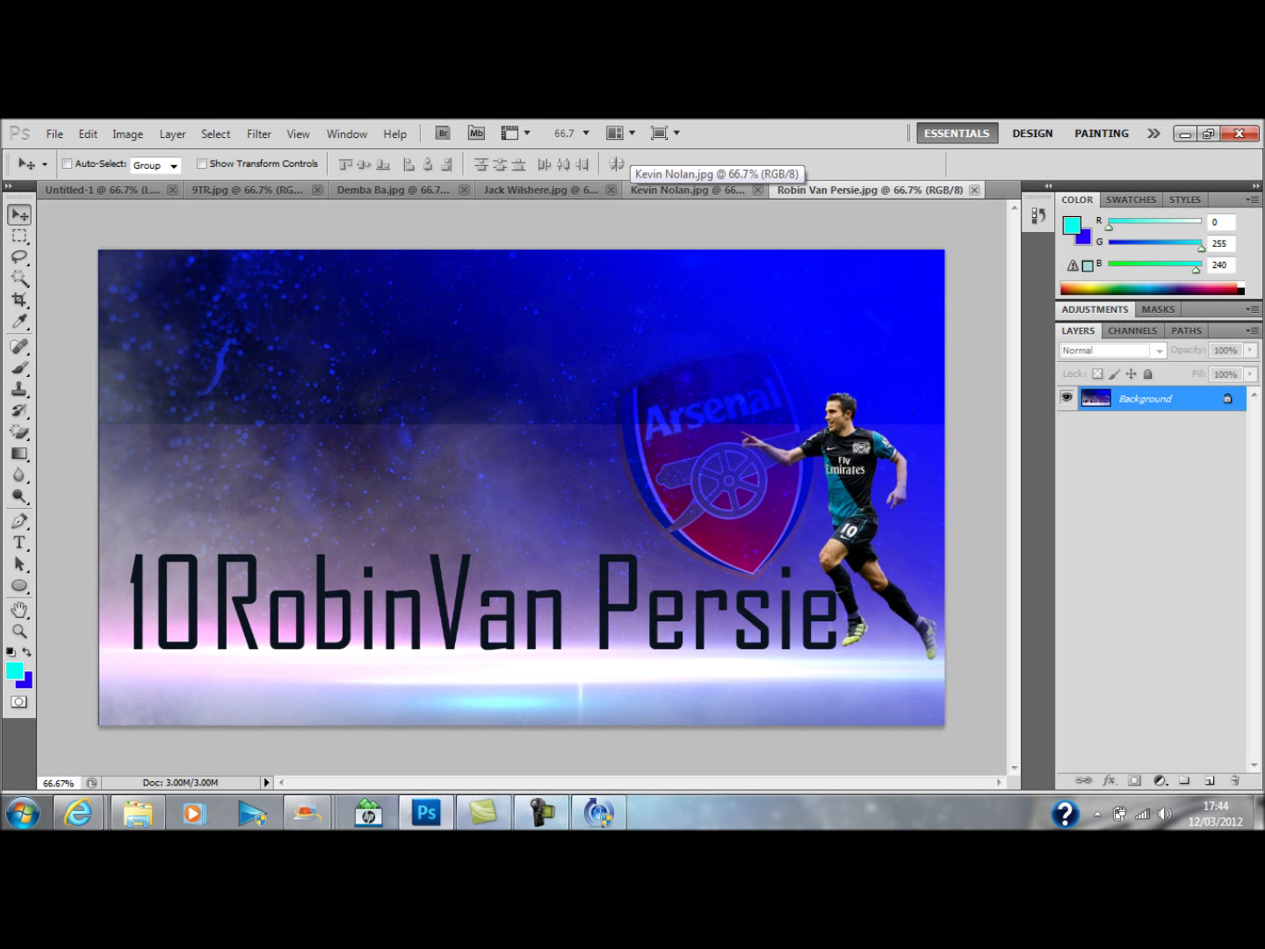
drag(20, 431, 79, 430)
click(167, 413)
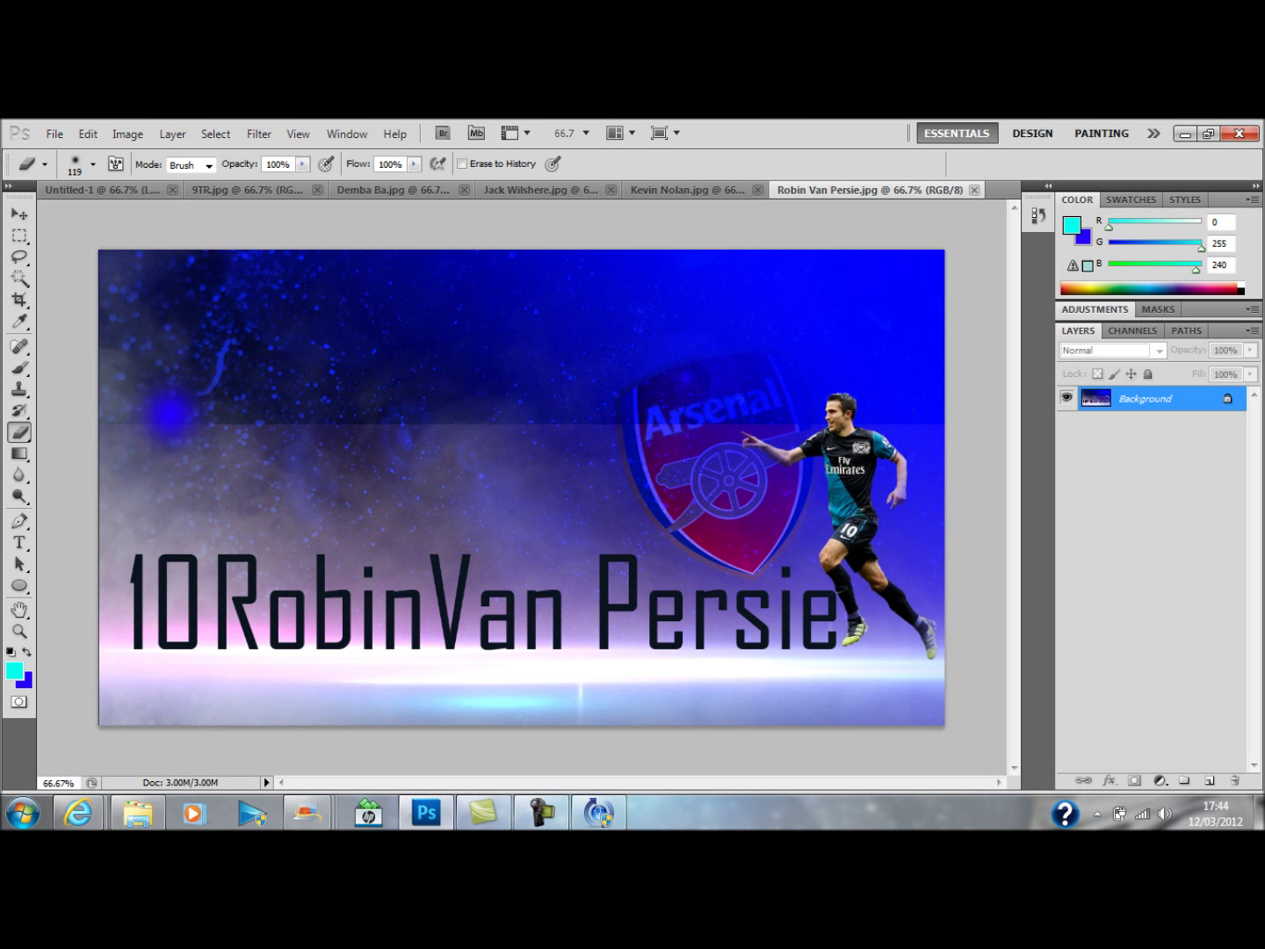
key(ctrl+z)
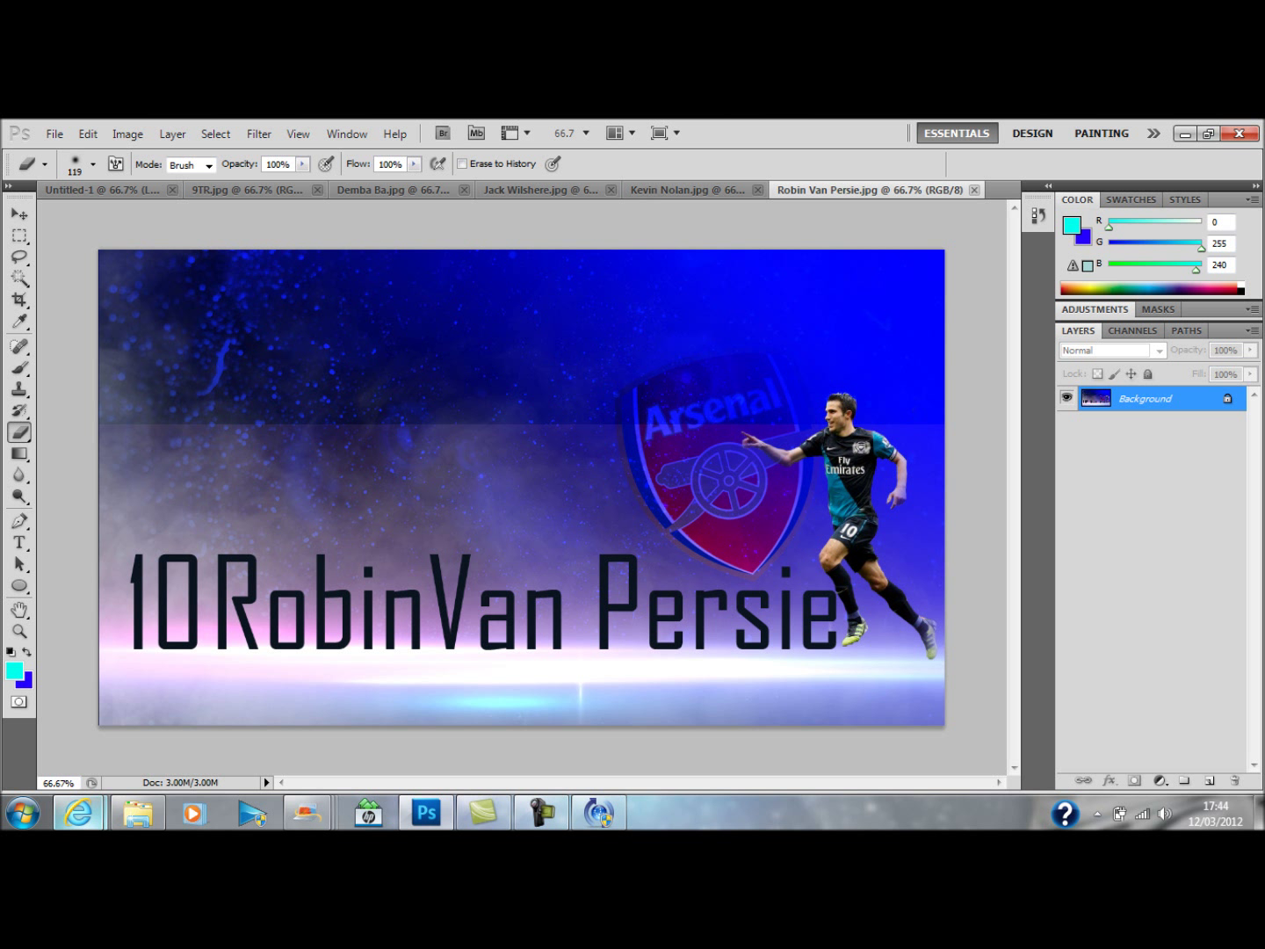
- Open the Dianna Agron and Cesc Fabregas sample wallpapers from the BG folder in Photoshop to view them
mouse_move(138, 813)
click(317, 720)
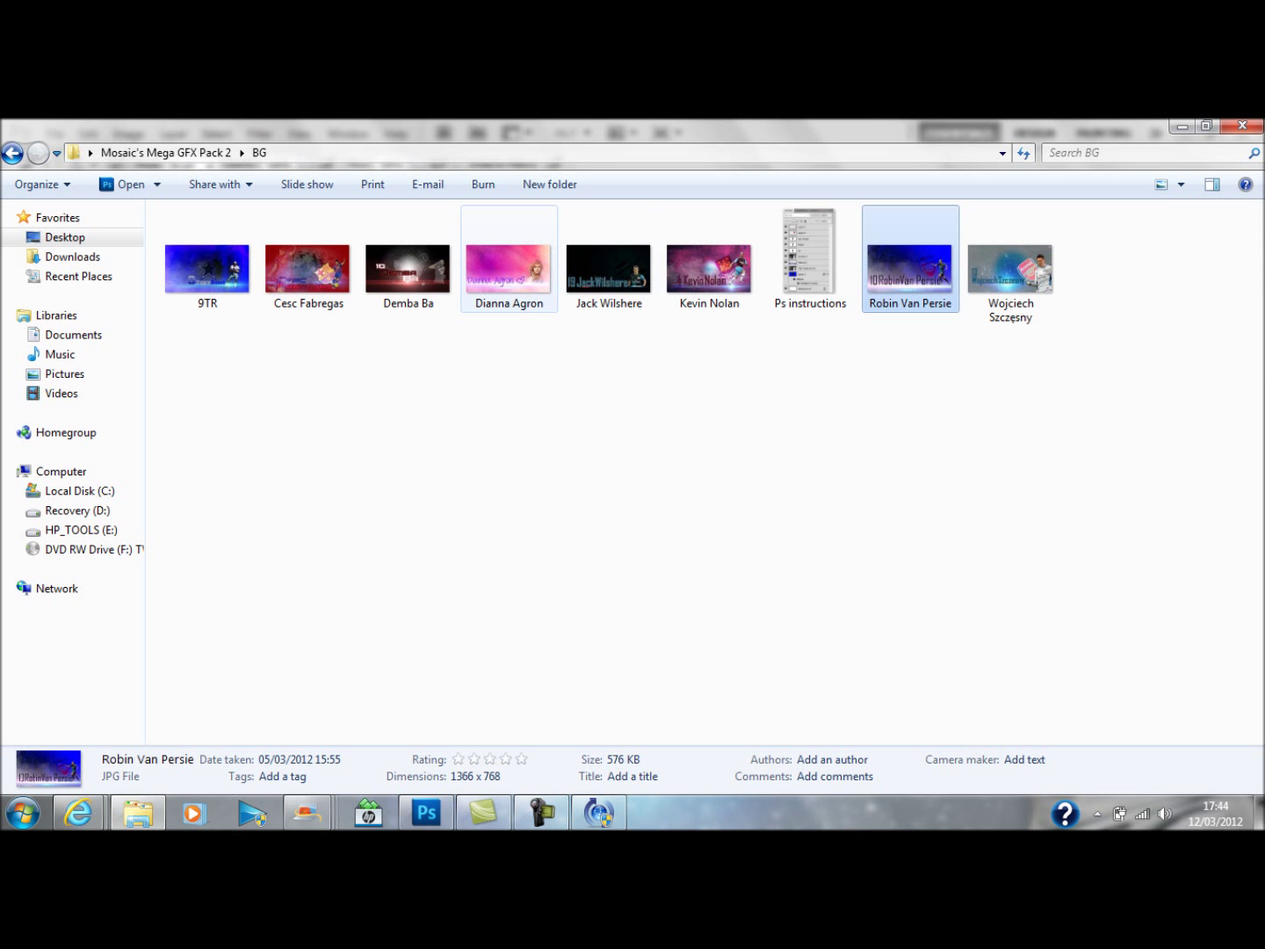
click(509, 268)
key(alt+Tab)
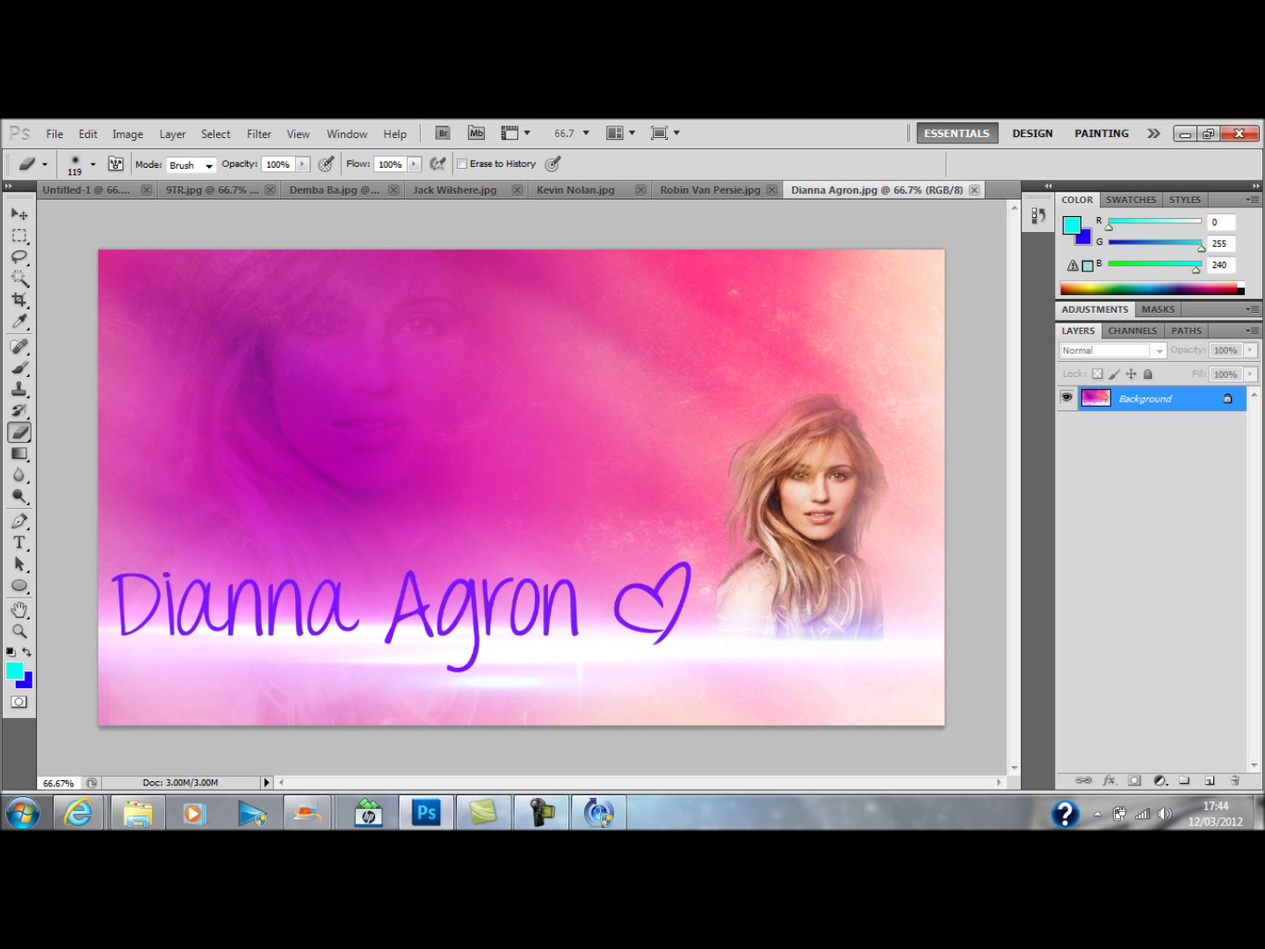
click(138, 813)
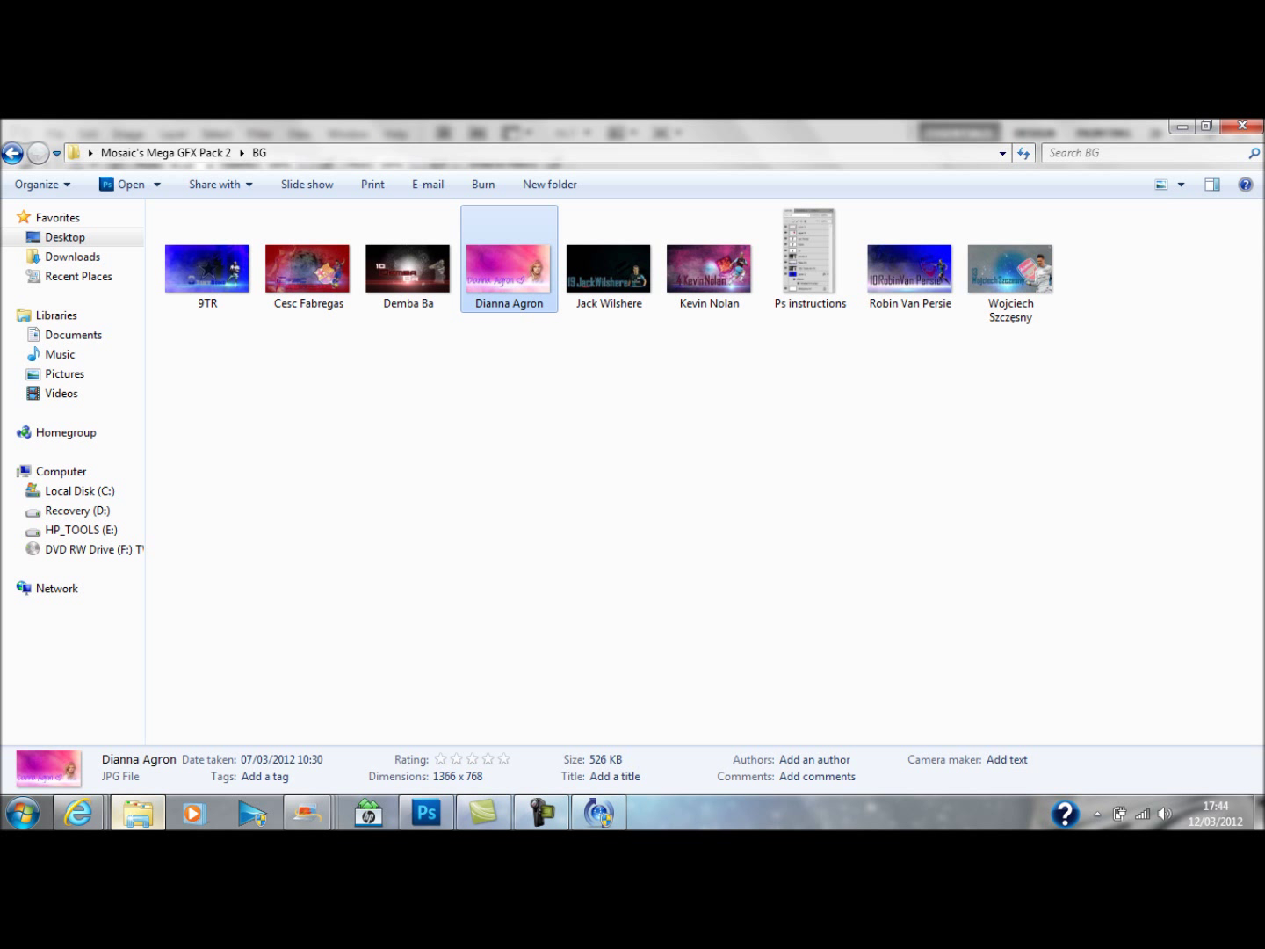
click(308, 264)
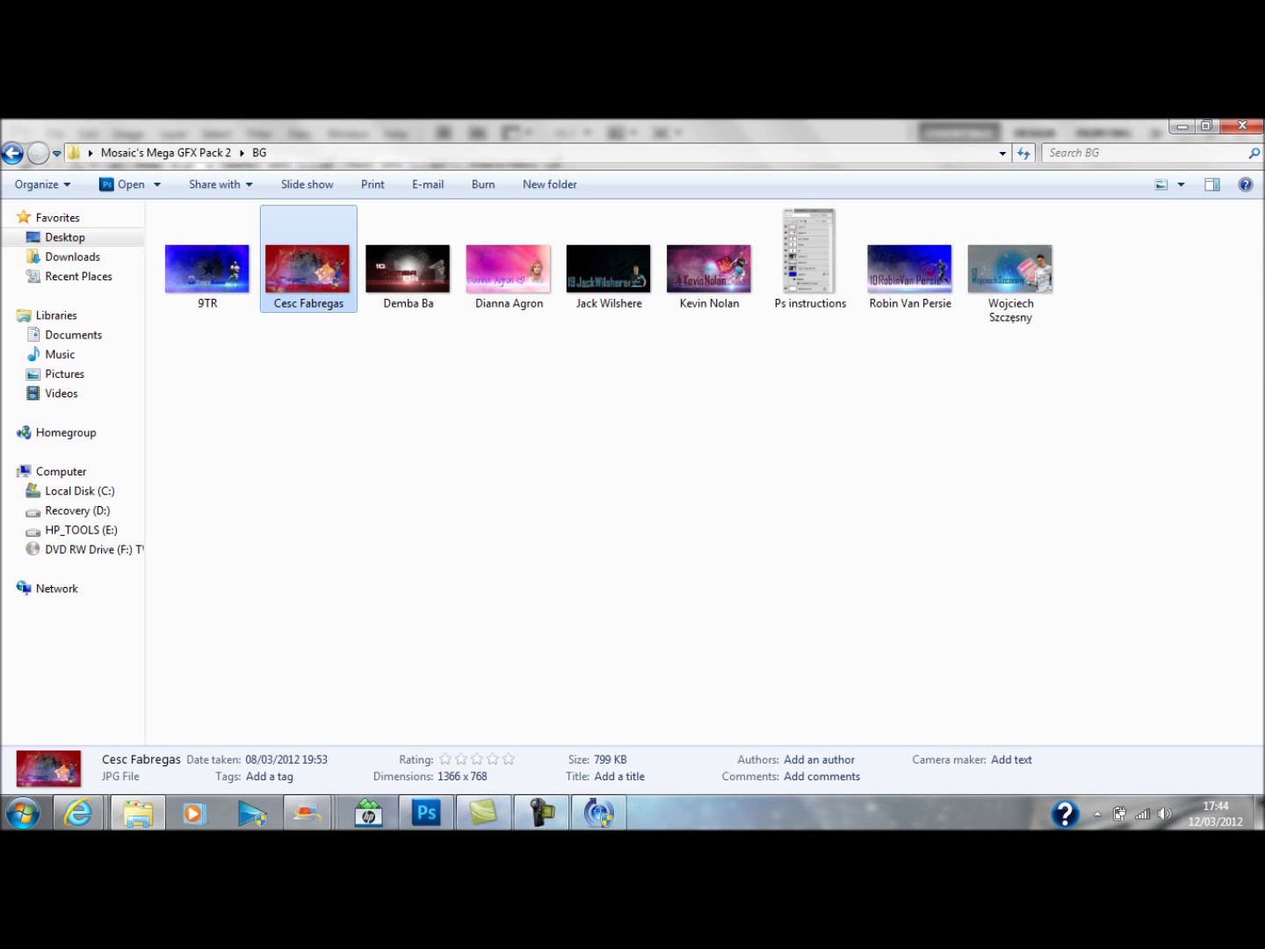
key(alt+Tab)
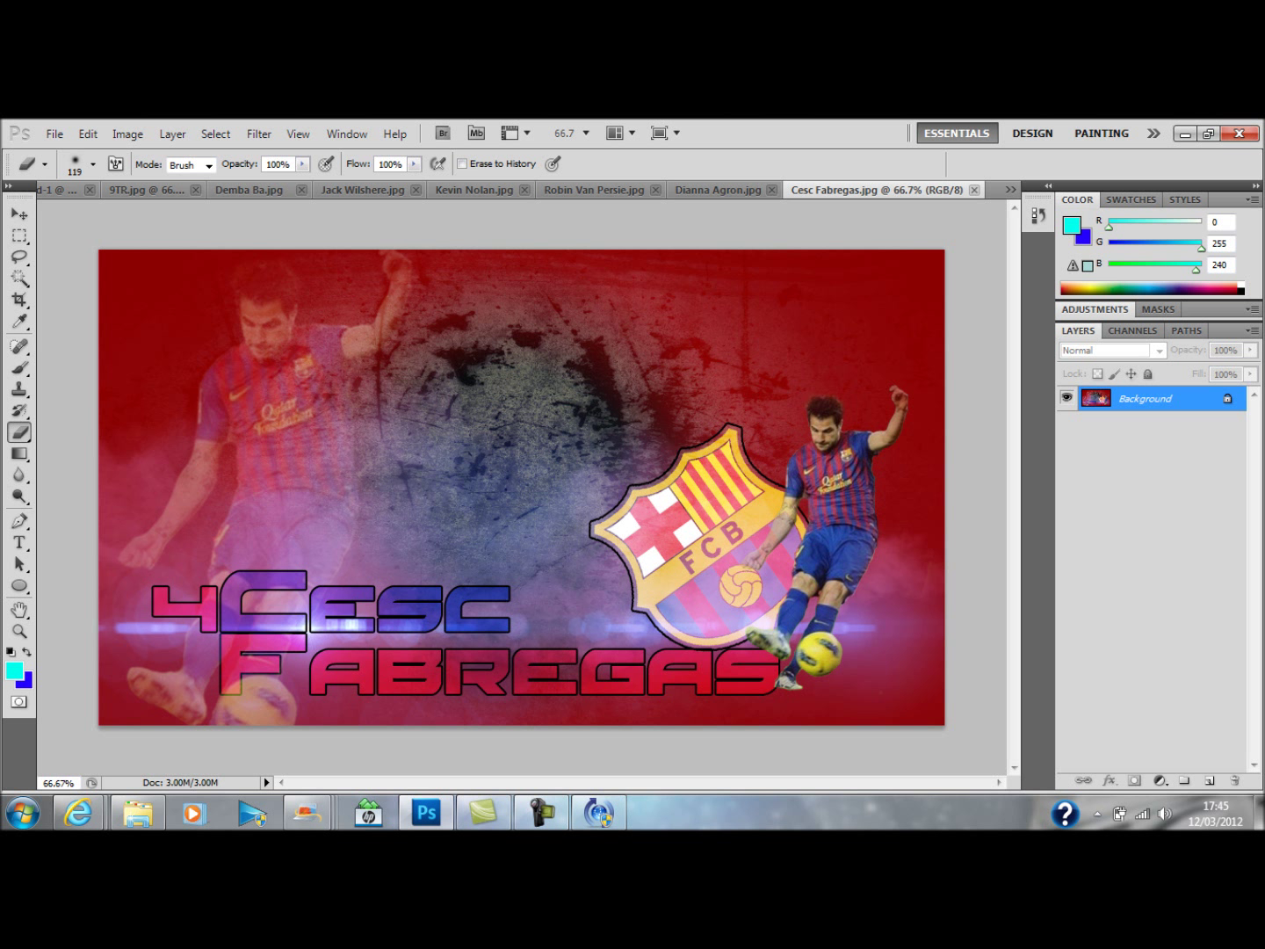
click(483, 812)
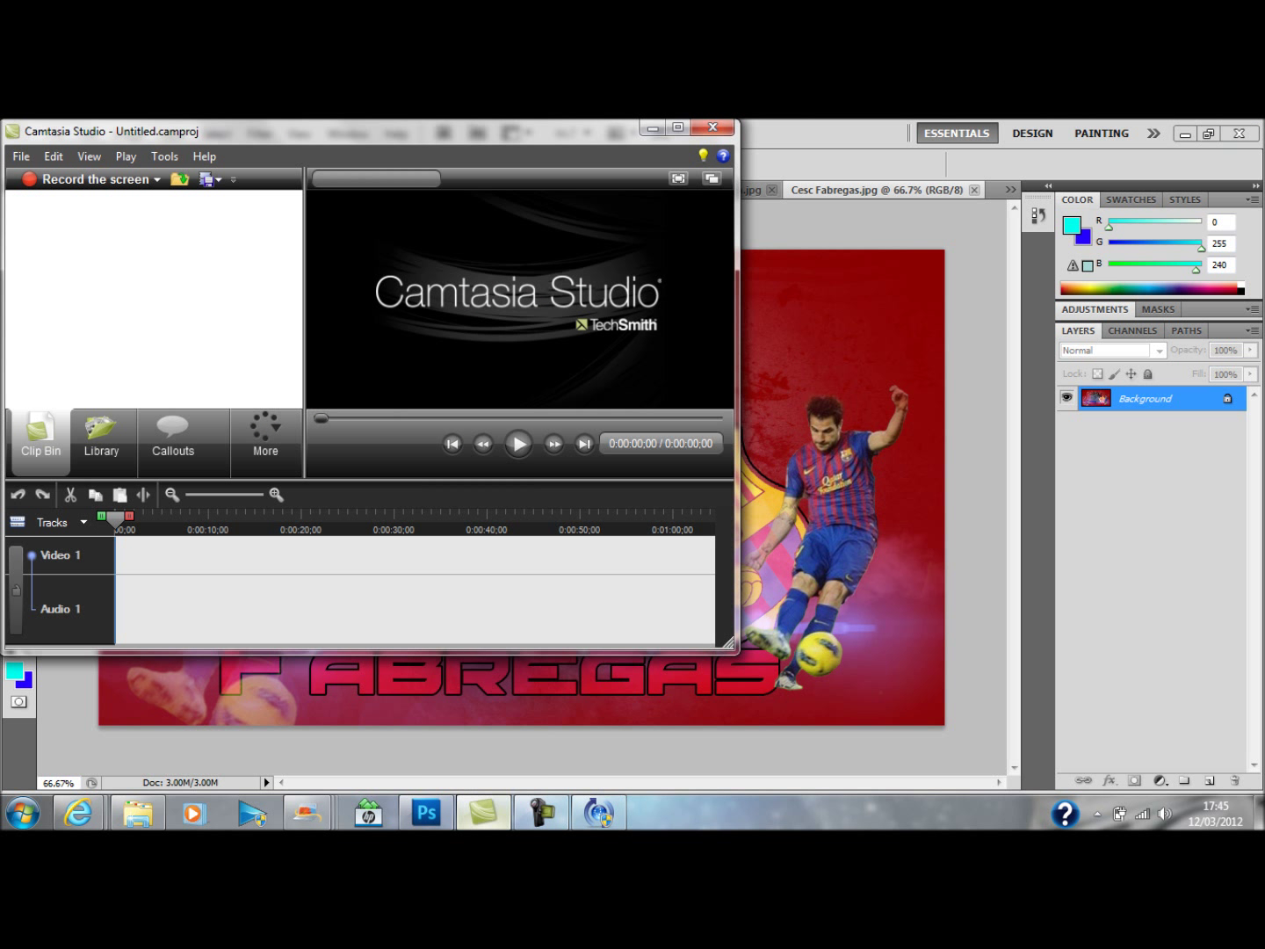
click(541, 813)
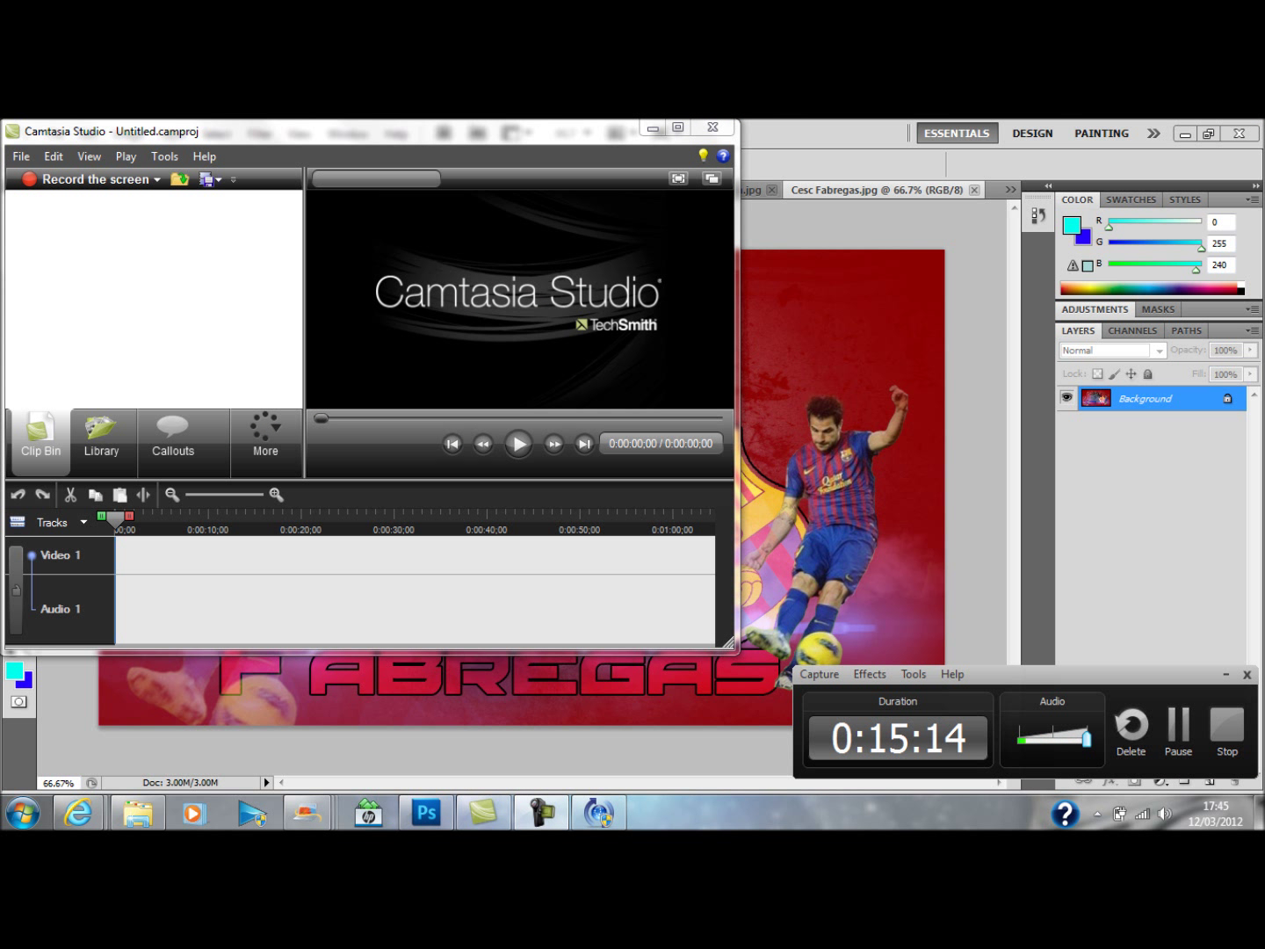